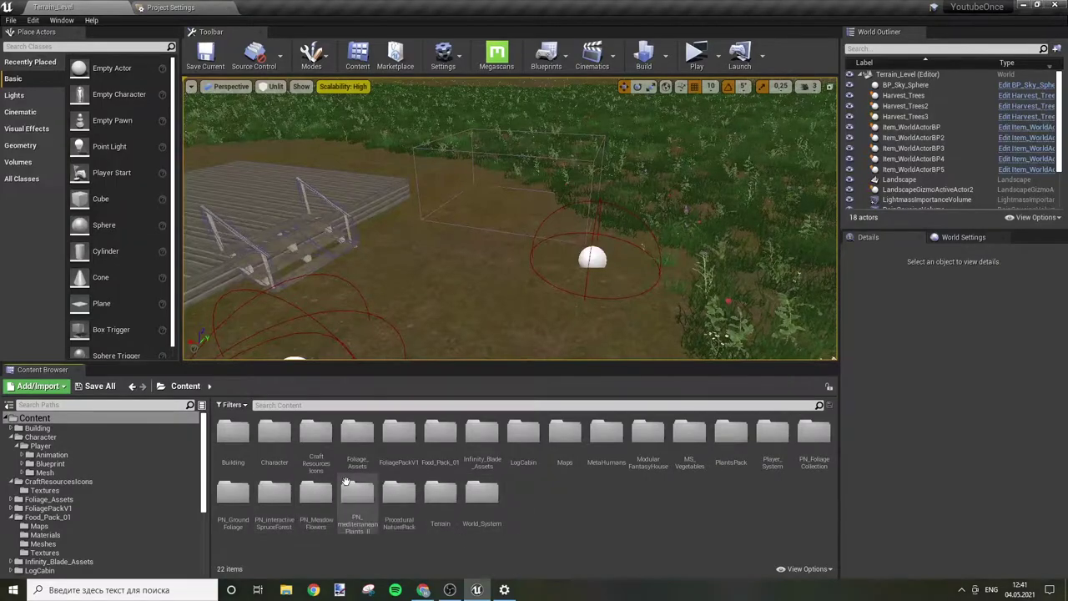
Step: Browse the MS_Vegetables 3D_Asset folders, checking the pumpkin, onion and garlic assets
double_click(688, 453)
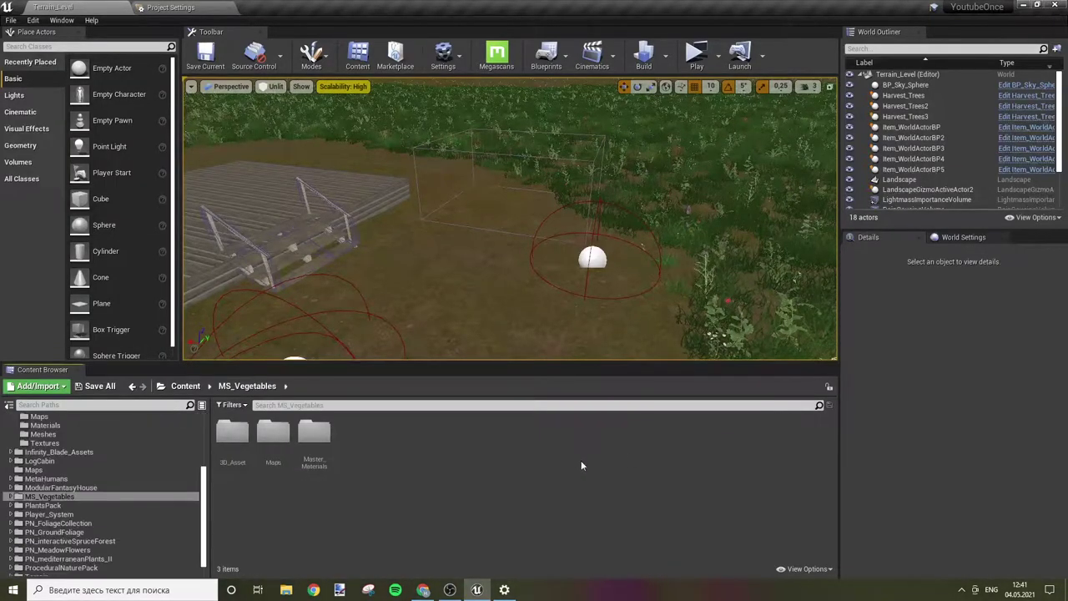
double_click(233, 432)
double_click(232, 433)
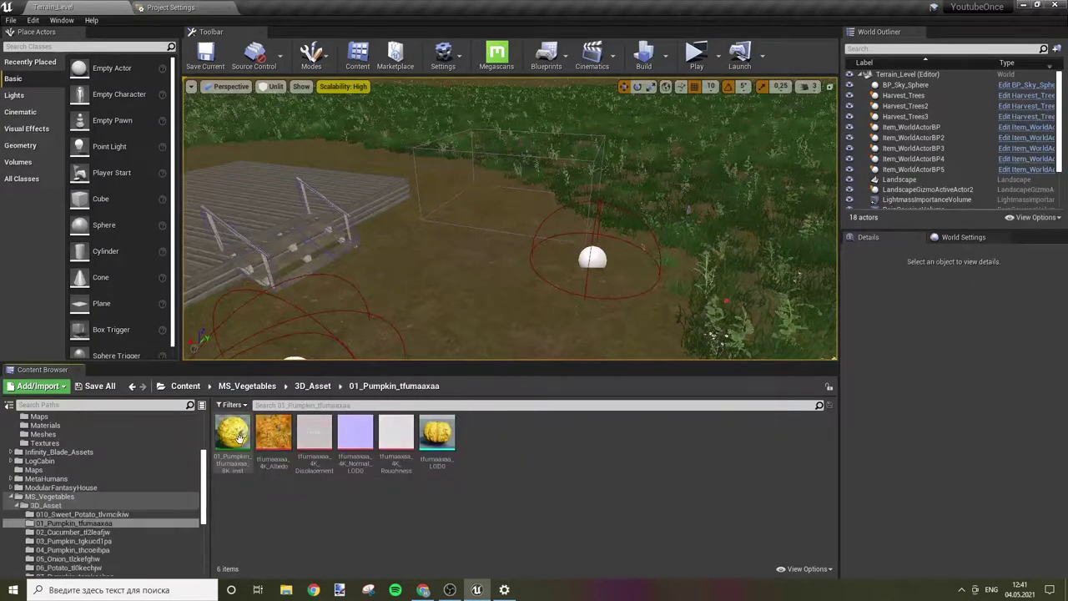
left_click(309, 385)
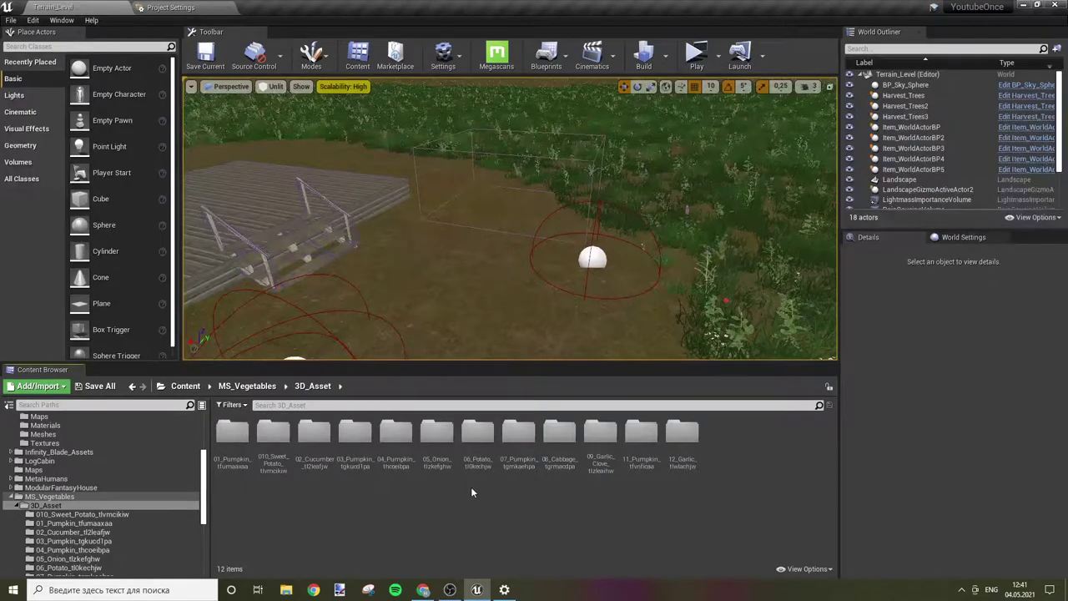
double_click(437, 432)
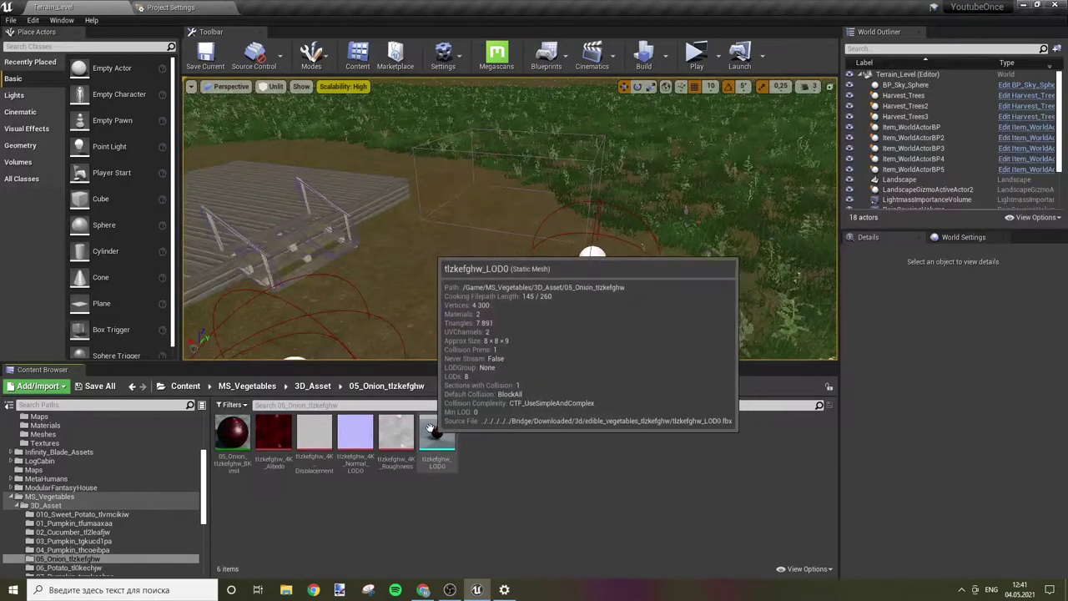
left_click(312, 385)
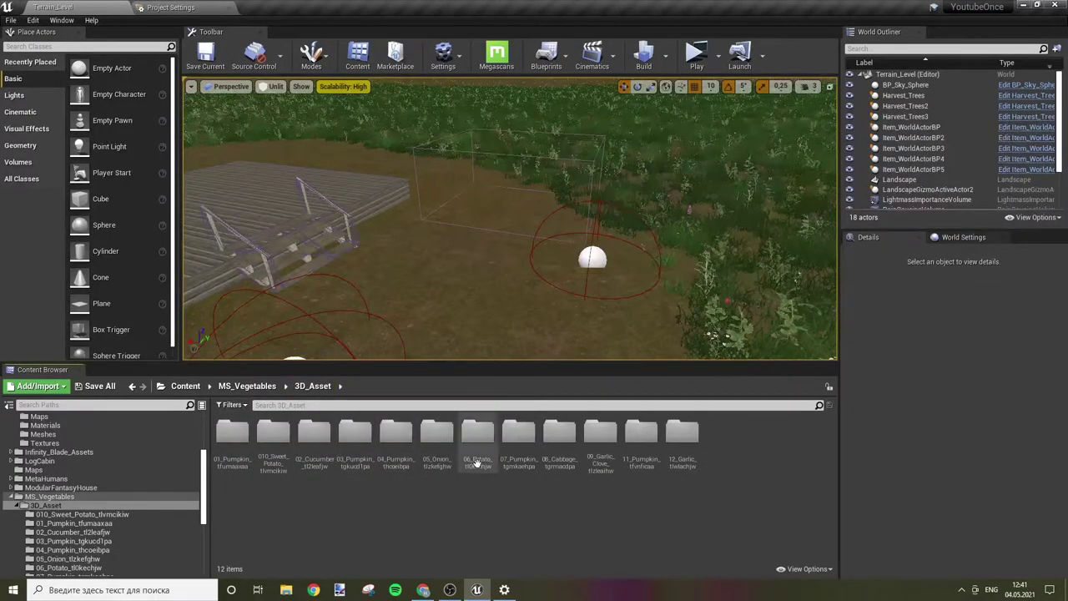
left_click(675, 443)
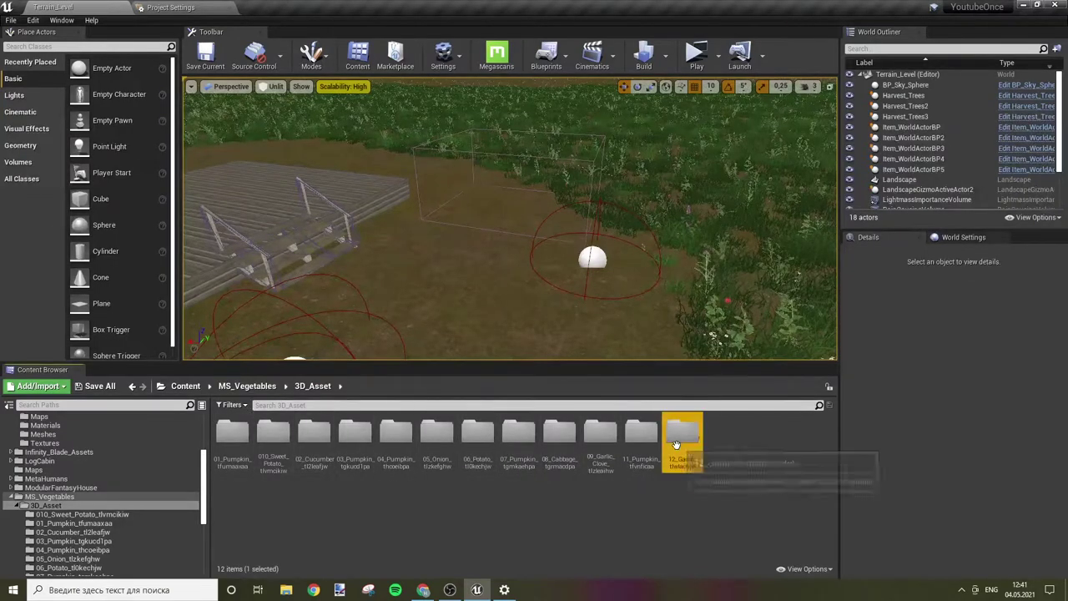
double_click(676, 444)
left_click(313, 386)
left_click(242, 386)
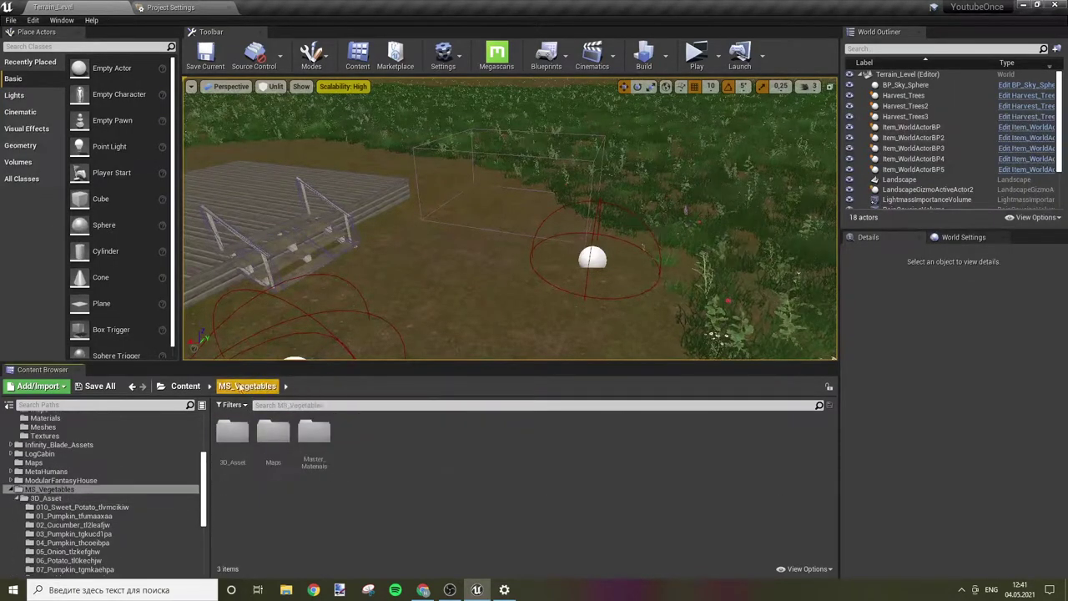
left_click(185, 386)
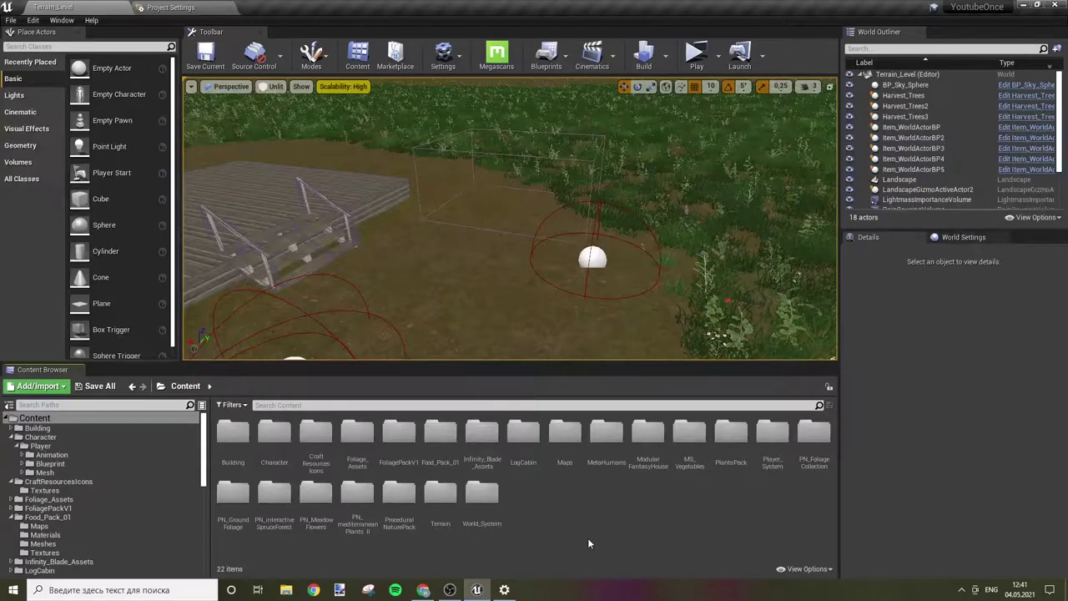
Step: Look through the food models in the Food_Pack_01 Meshes folder
double_click(438, 434)
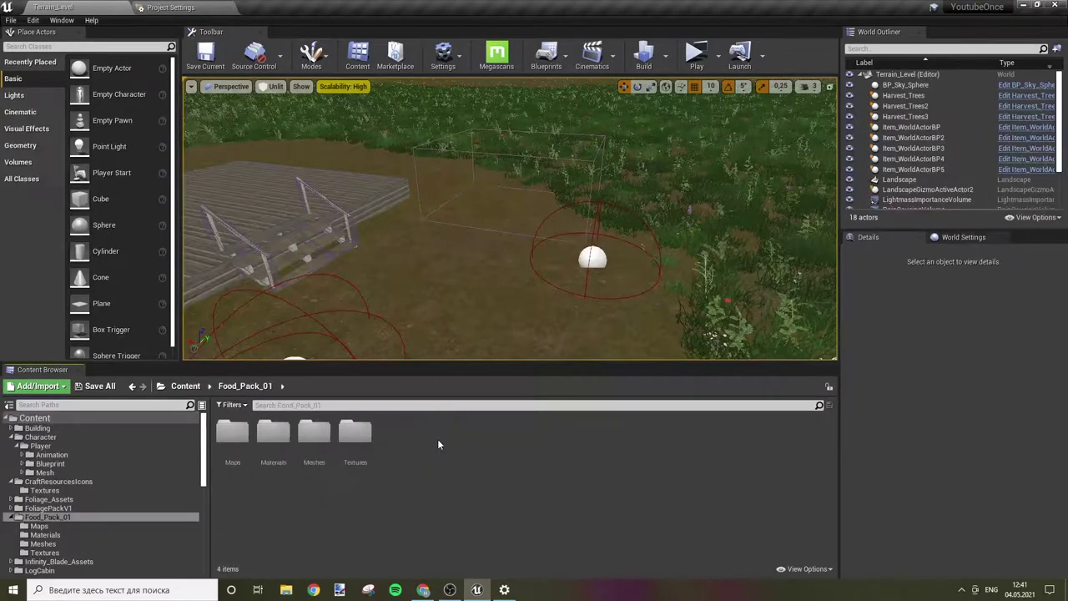
left_click(290, 436)
double_click(313, 429)
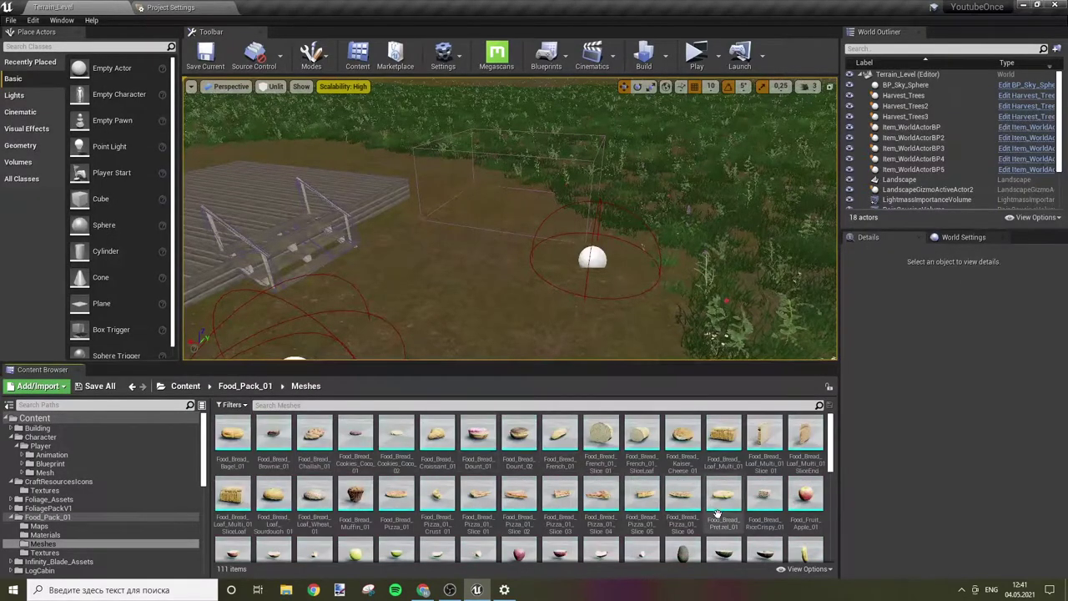
scroll(680, 498, "down", 2)
scroll(759, 492, "down", 2)
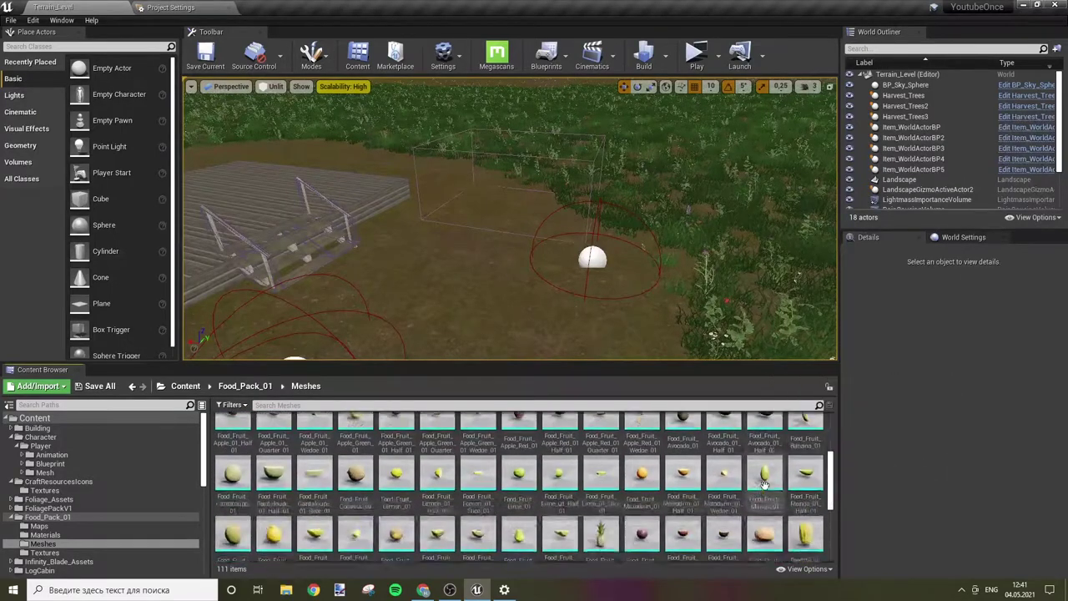
scroll(764, 485, "down", 2)
scroll(762, 485, "down", 2)
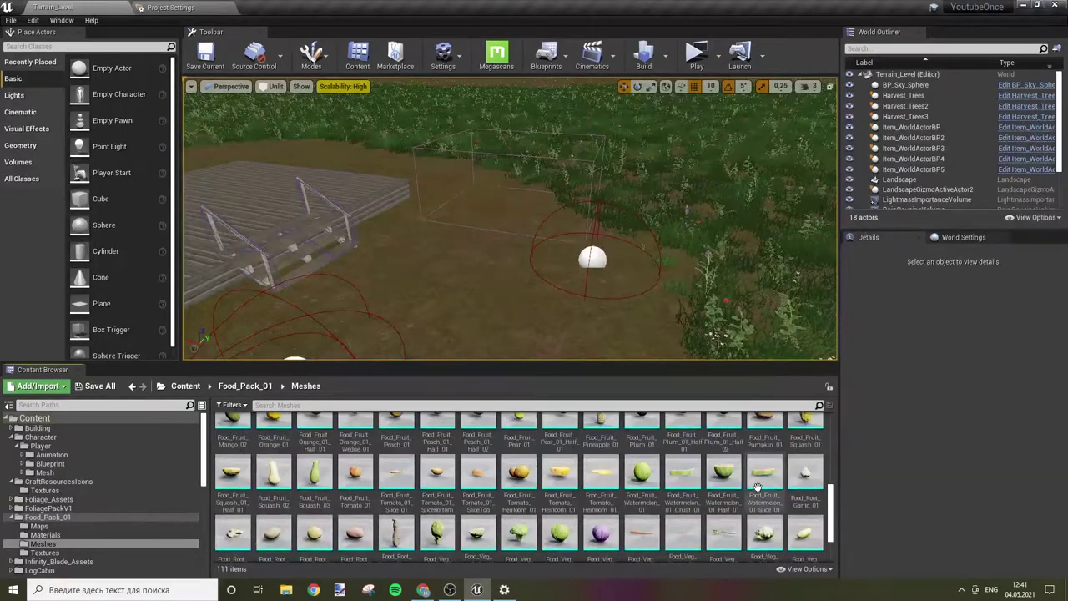
scroll(757, 486, "down", 3)
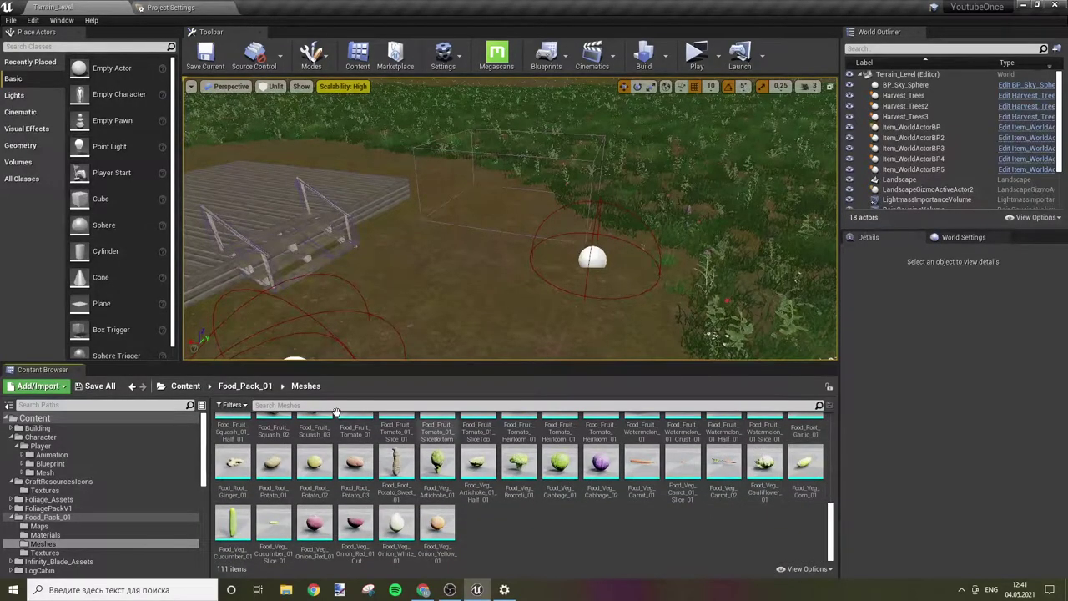
Step: Look through the icon images in the CraftResourcesIcons Textures folder
left_click(185, 386)
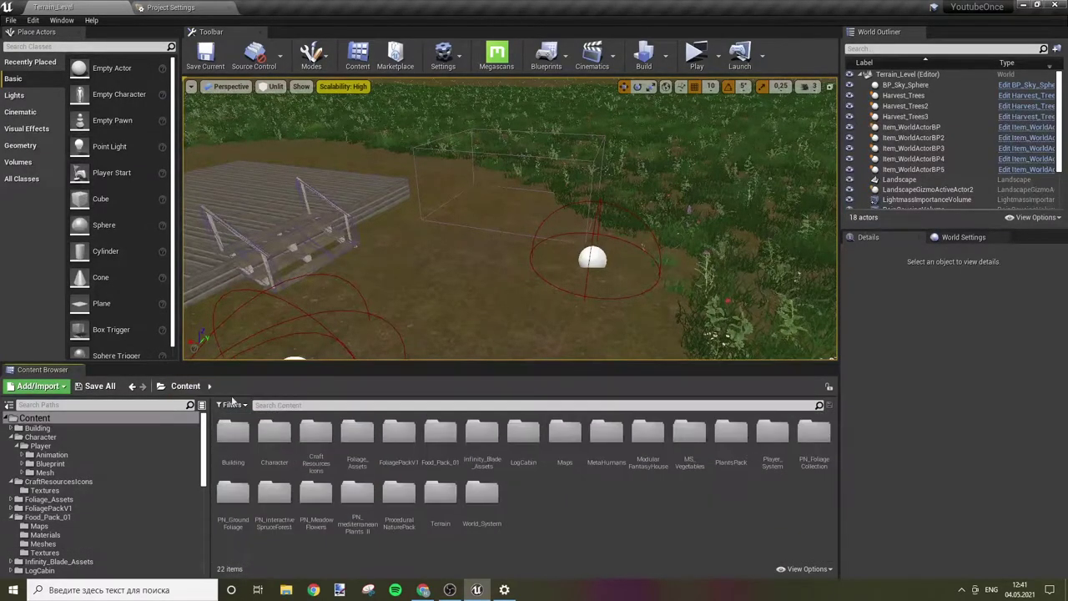
double_click(316, 435)
double_click(245, 434)
scroll(590, 474, "down", 2)
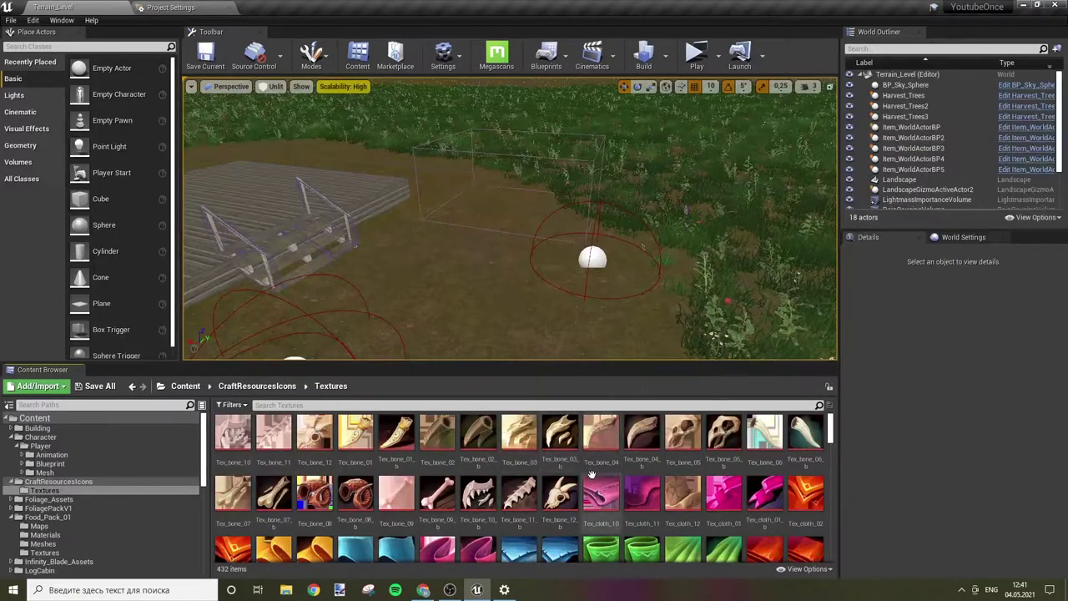
scroll(591, 474, "down", 2)
scroll(591, 473, "down", 2)
scroll(591, 474, "down", 3)
scroll(594, 474, "down", 3)
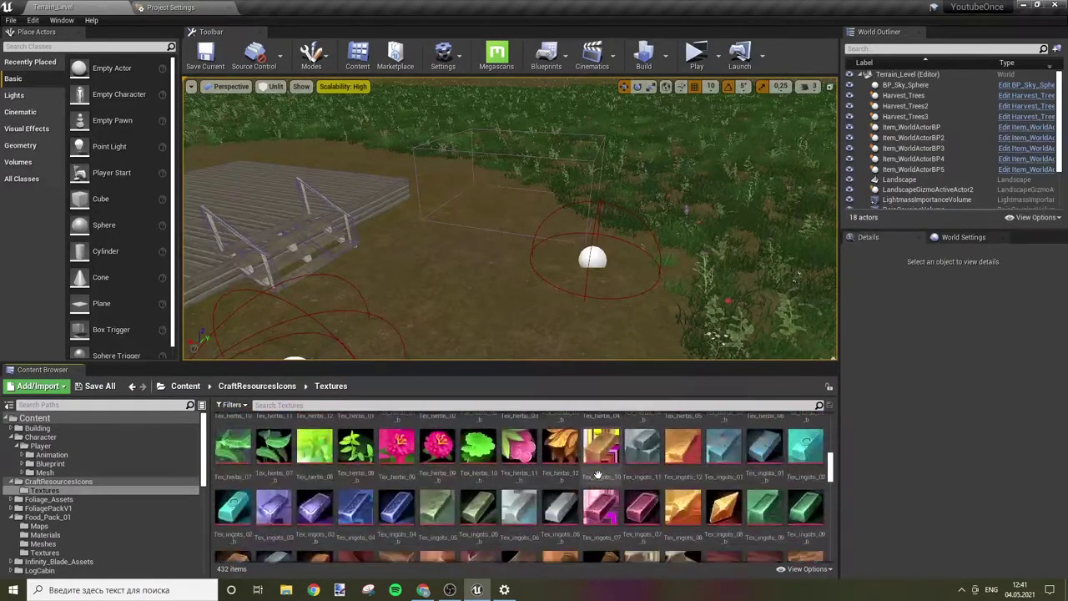
scroll(599, 474, "down", 3)
scroll(607, 474, "down", 3)
scroll(606, 473, "down", 3)
scroll(606, 473, "down", 3)
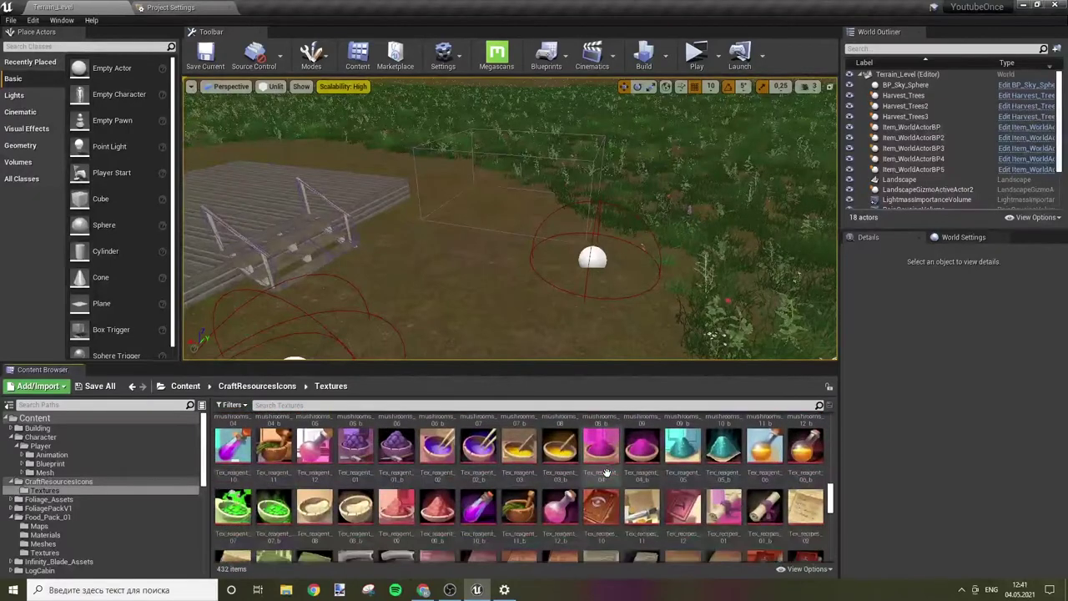
scroll(607, 473, "down", 3)
scroll(606, 473, "down", 3)
scroll(607, 473, "down", 2)
scroll(607, 474, "up", 3)
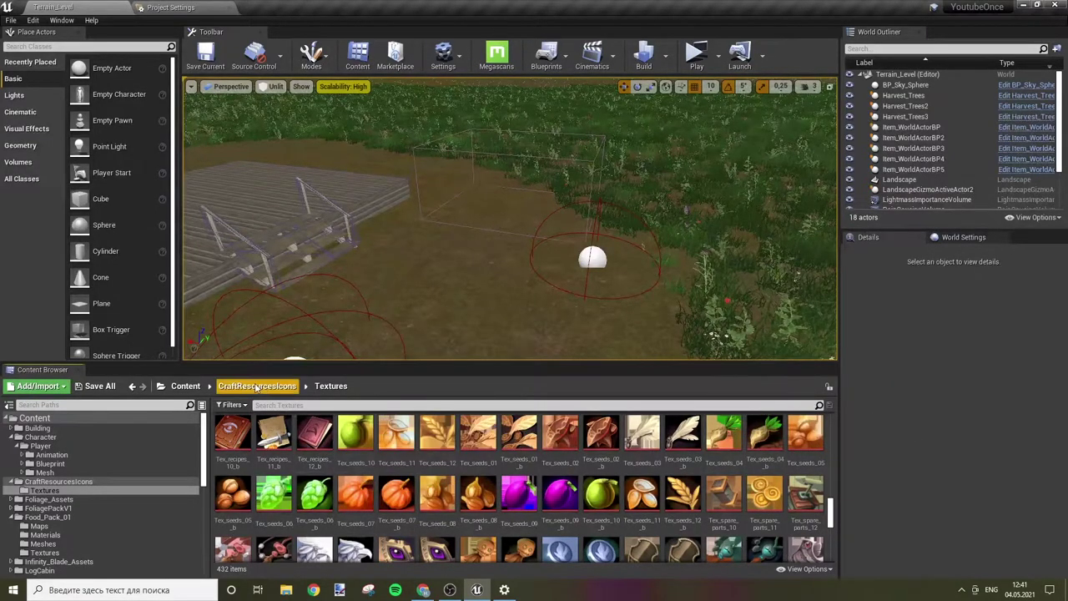
Step: Go to the Player_System > Inventory > Blueprint > Item folder
left_click(185, 386)
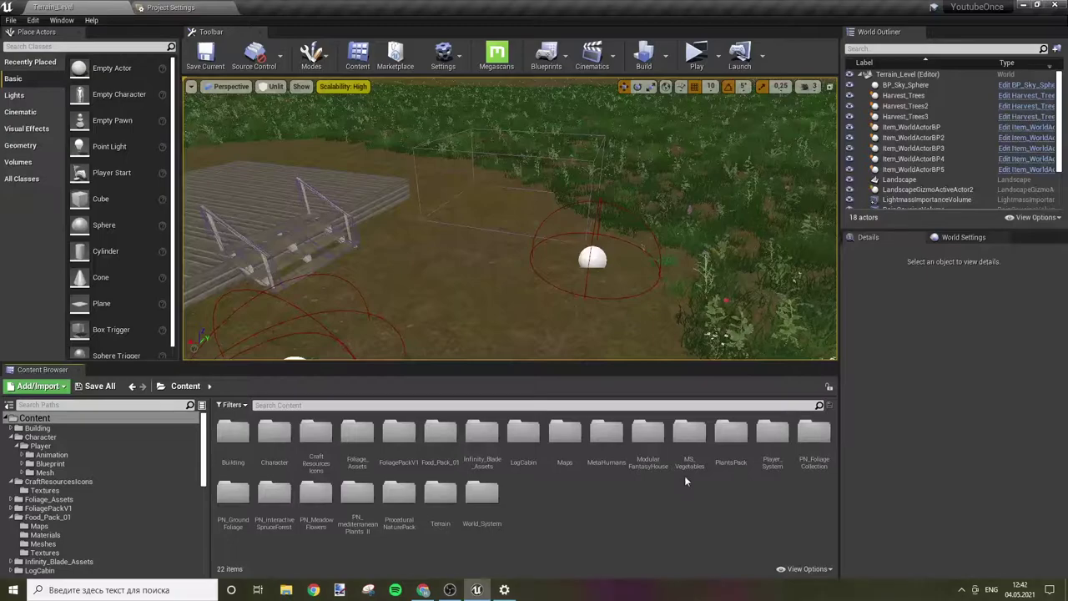
double_click(773, 432)
double_click(278, 441)
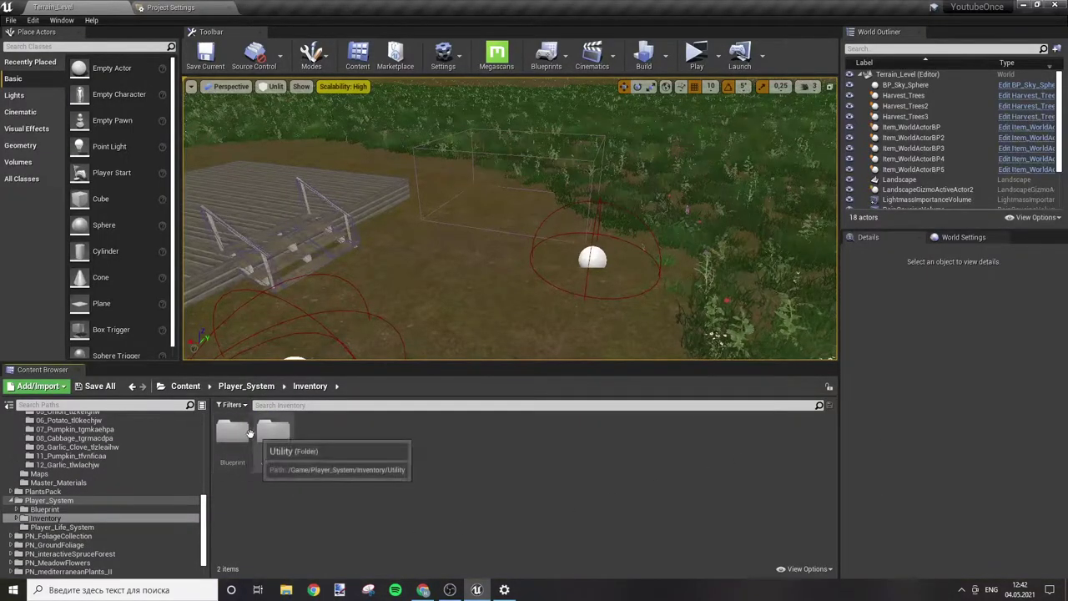
double_click(235, 432)
double_click(272, 435)
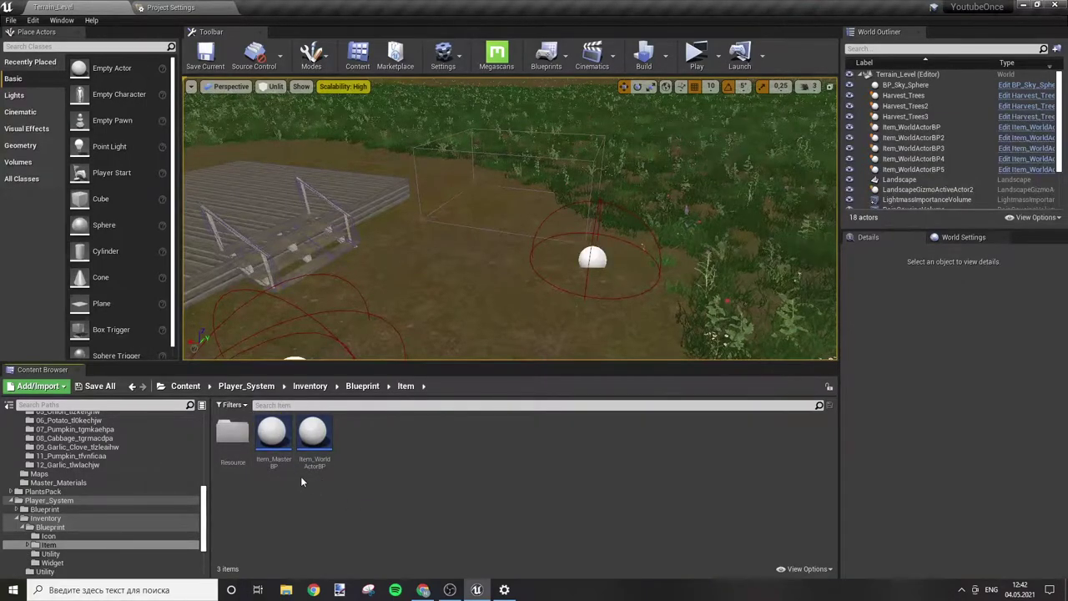
double_click(232, 432)
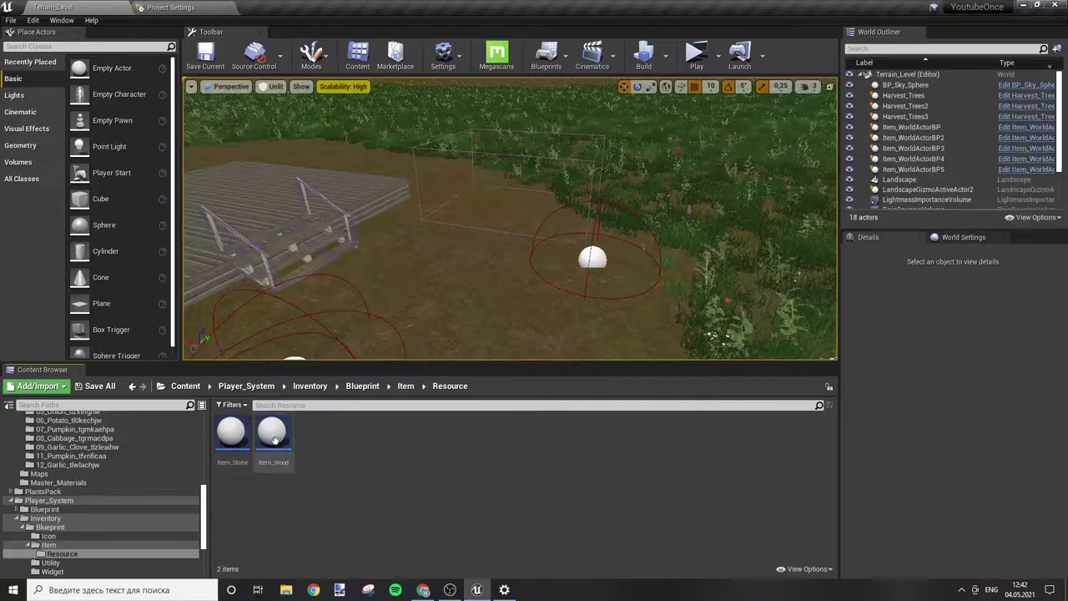
left_click(405, 385)
Step: Create a child Blueprint of Item_MasterBP named Pumpkin_BP
left_click(268, 440)
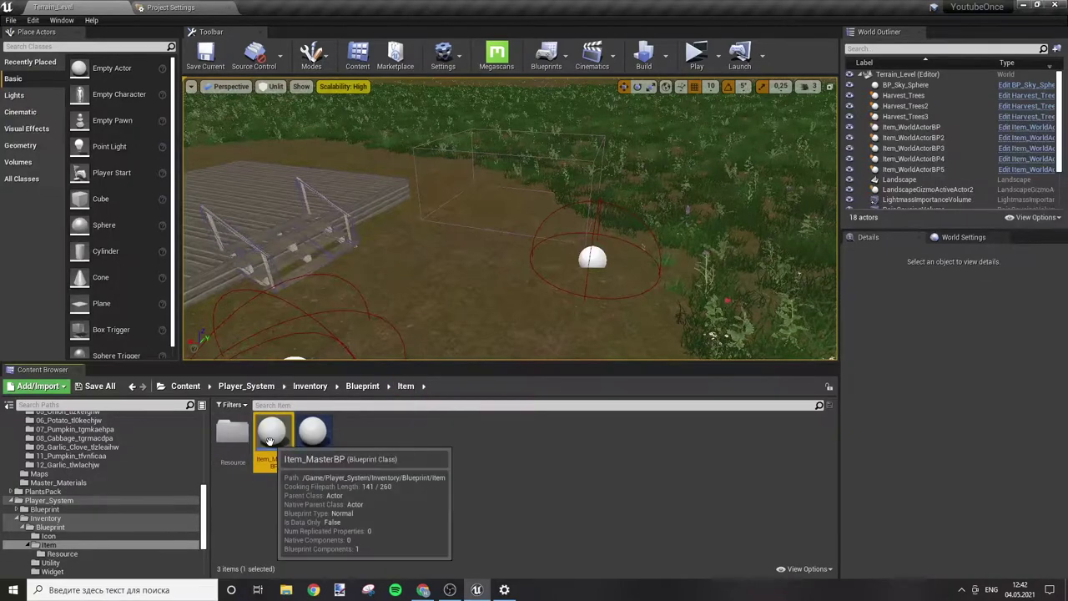
right_click(269, 440)
left_click(311, 170)
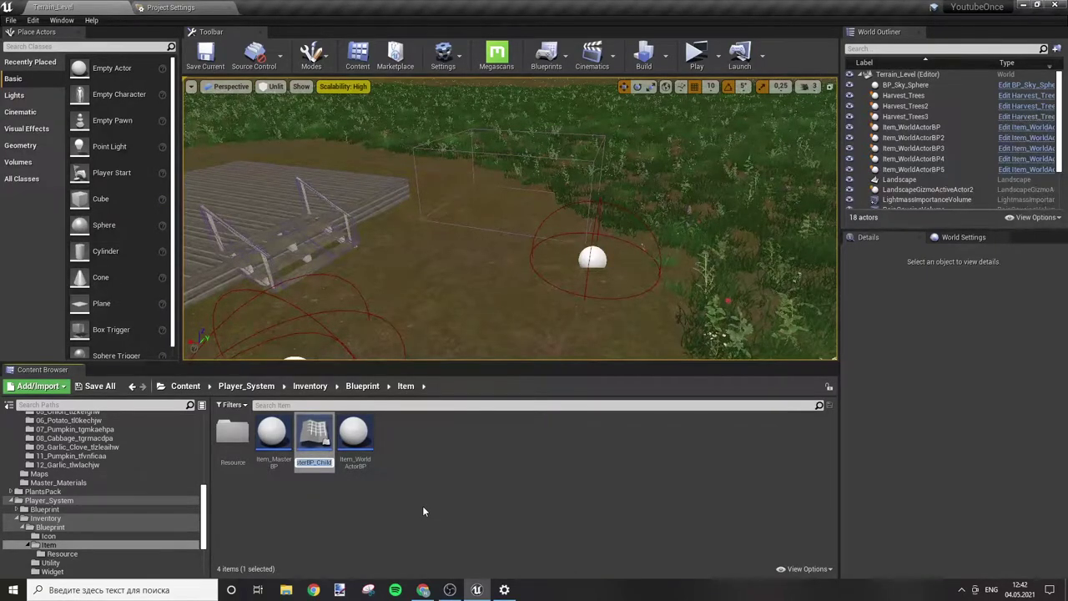
type("Pum")
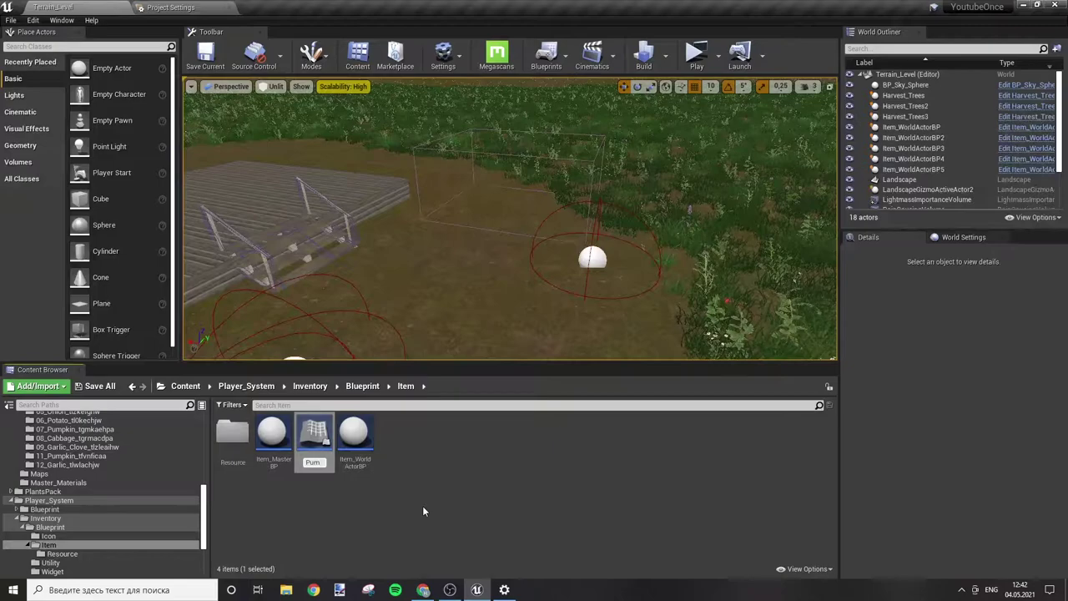
type("pkin")
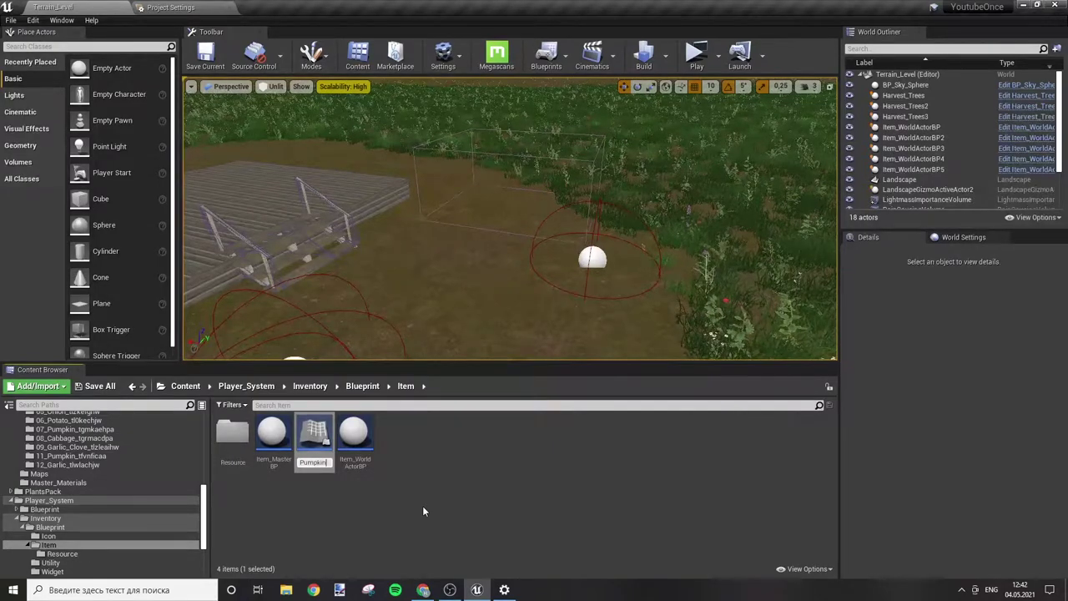
type("_")
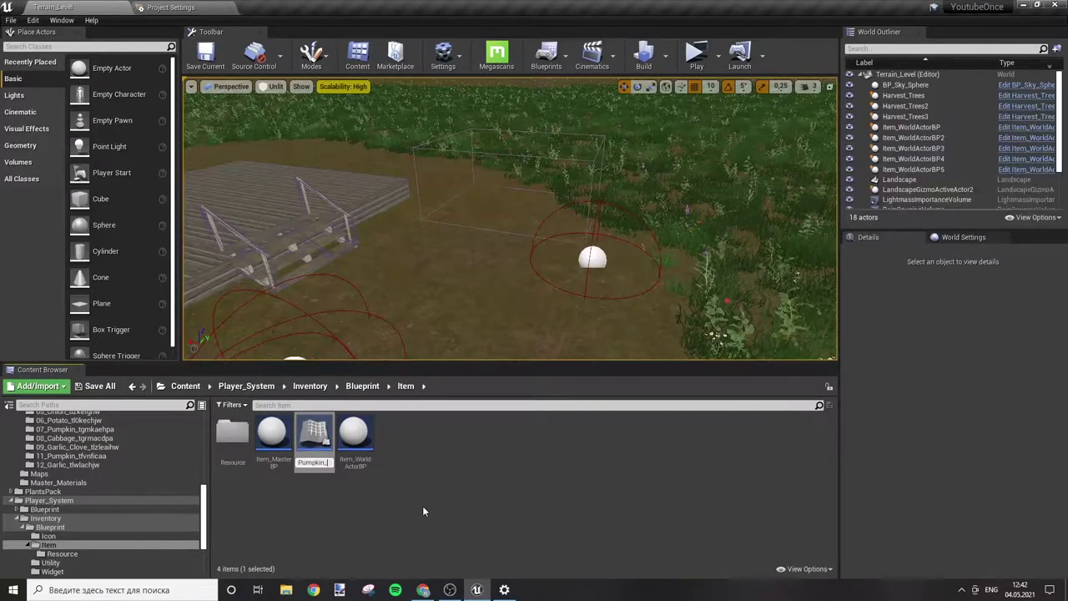
type("BP")
key("Return")
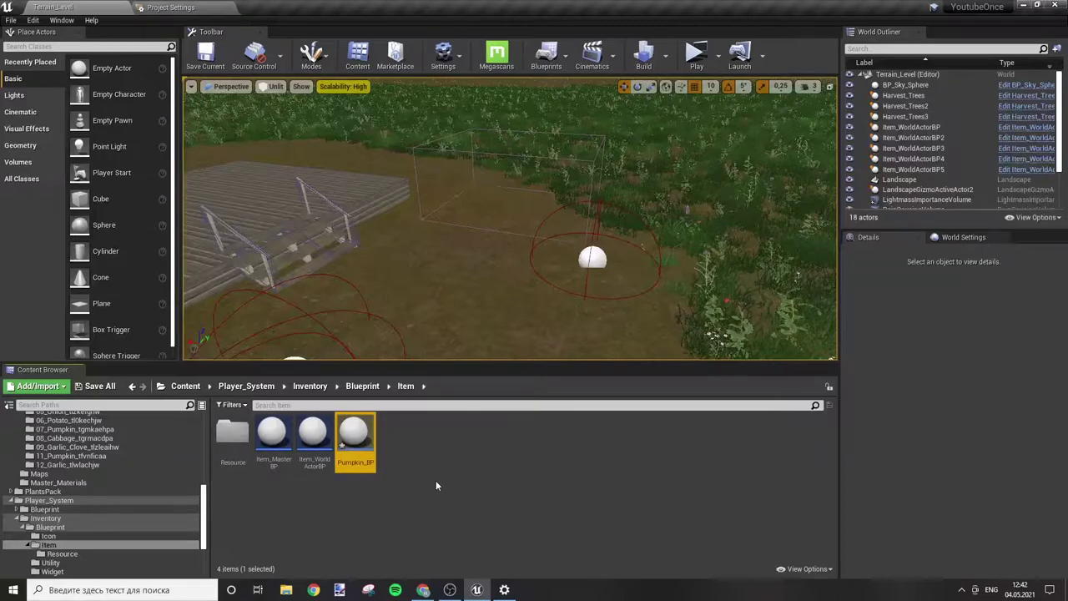
Step: Move Pumpkin_BP into the Resource folder and open that folder
left_click_drag(355, 435, 234, 435)
left_click(248, 460)
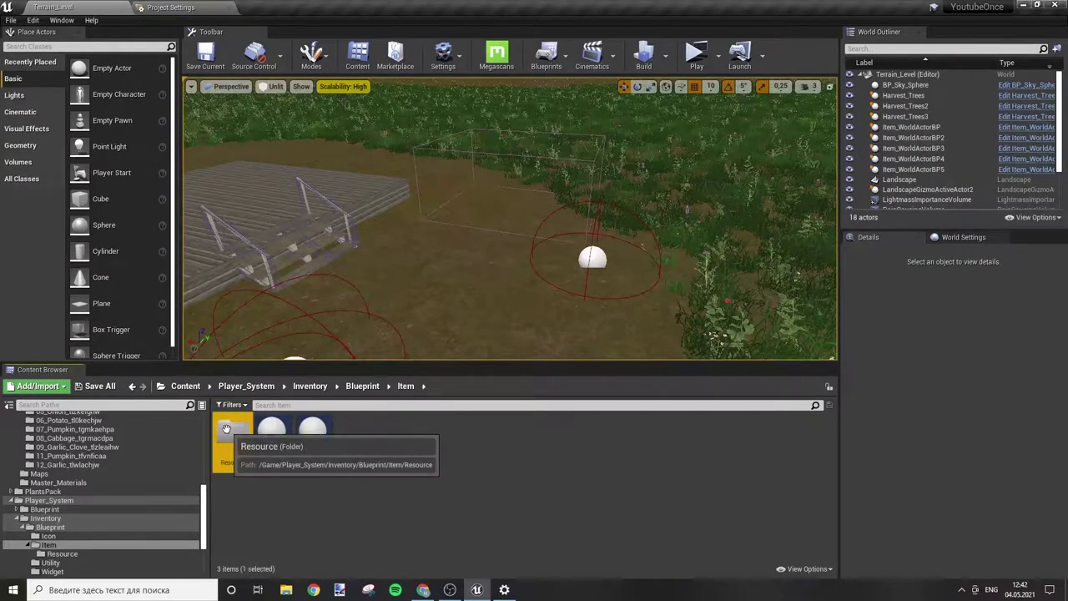
double_click(231, 439)
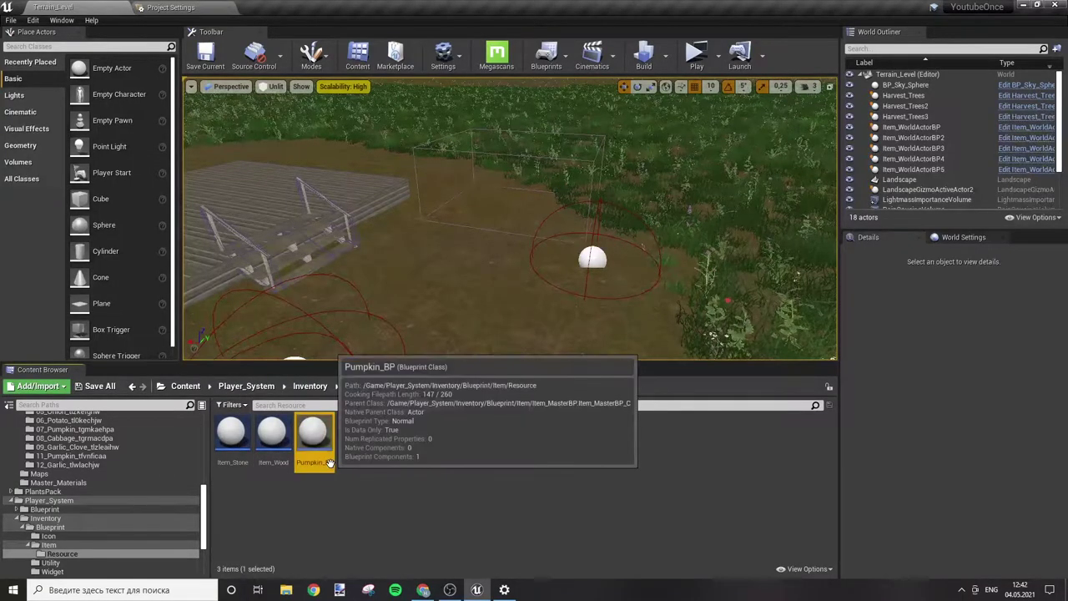
Step: Rename Pumpkin_BP to Item_Pumpkin
left_click(313, 434)
key("F2")
type("Pumpkin")
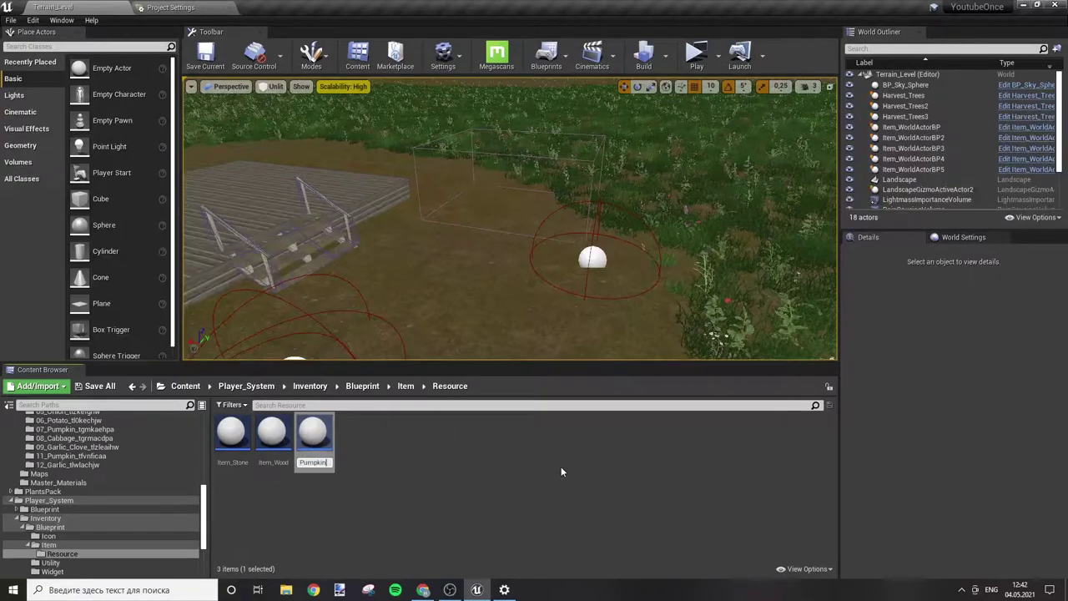
key("Home")
type("I")
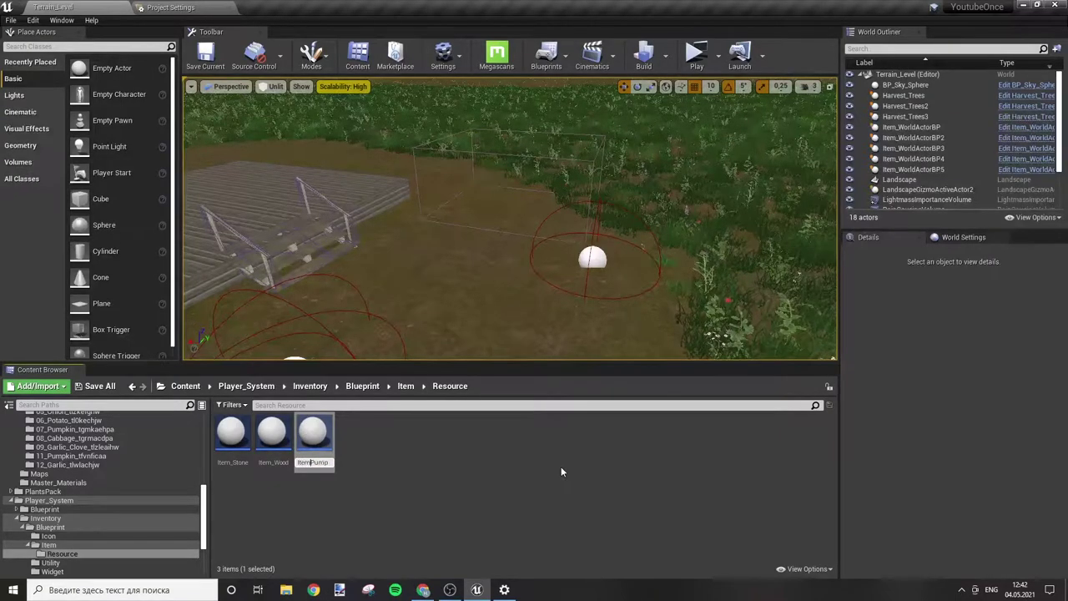
key("Return")
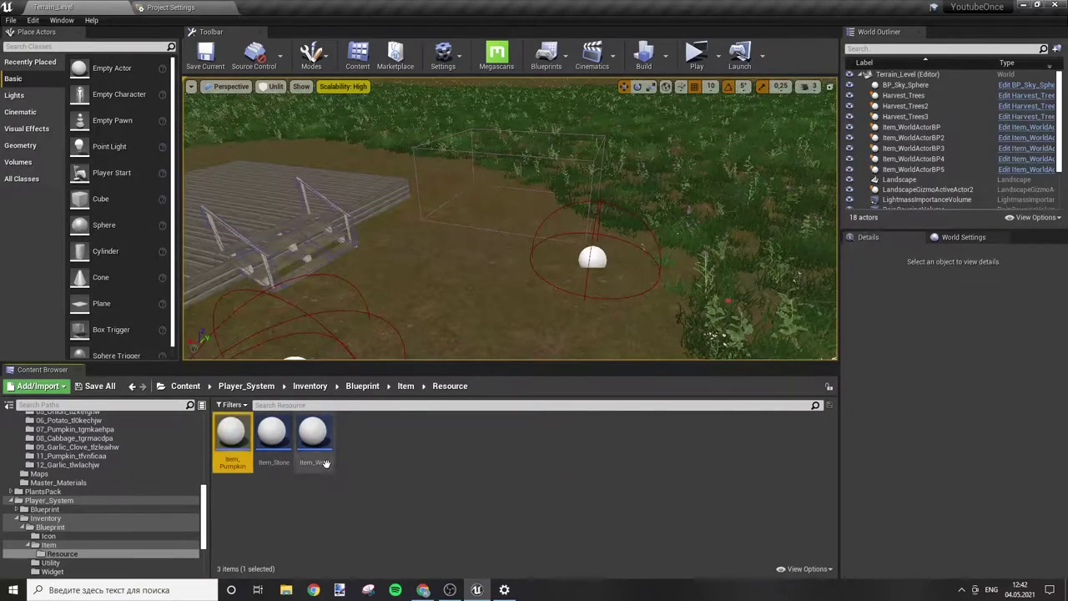
Step: Move Item_Pumpkin up into the Item folder and open it
left_click(299, 519)
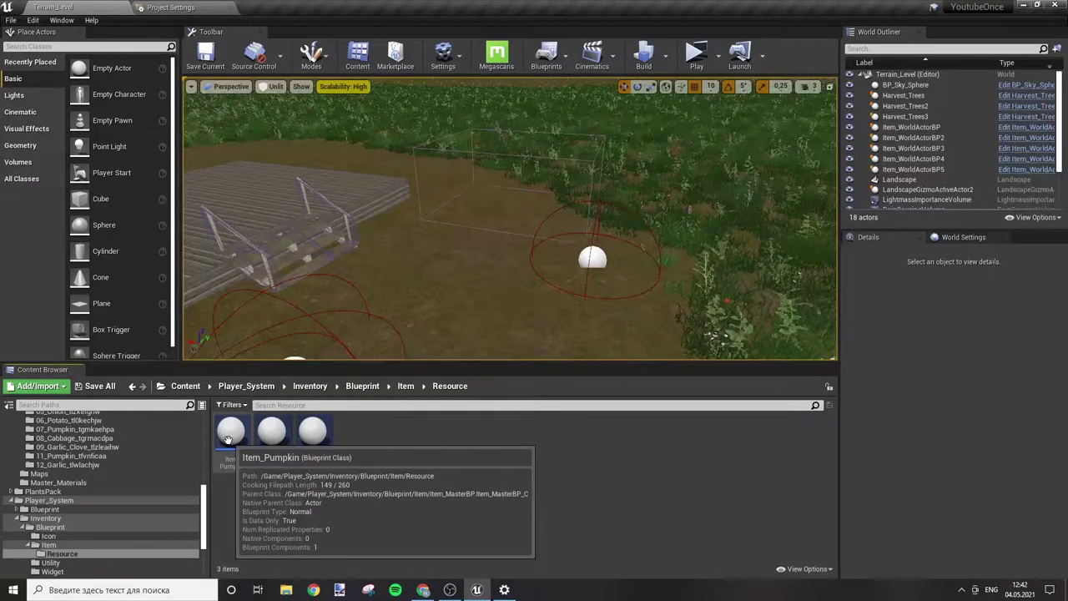
left_click_drag(229, 439, 80, 547)
left_click(91, 510)
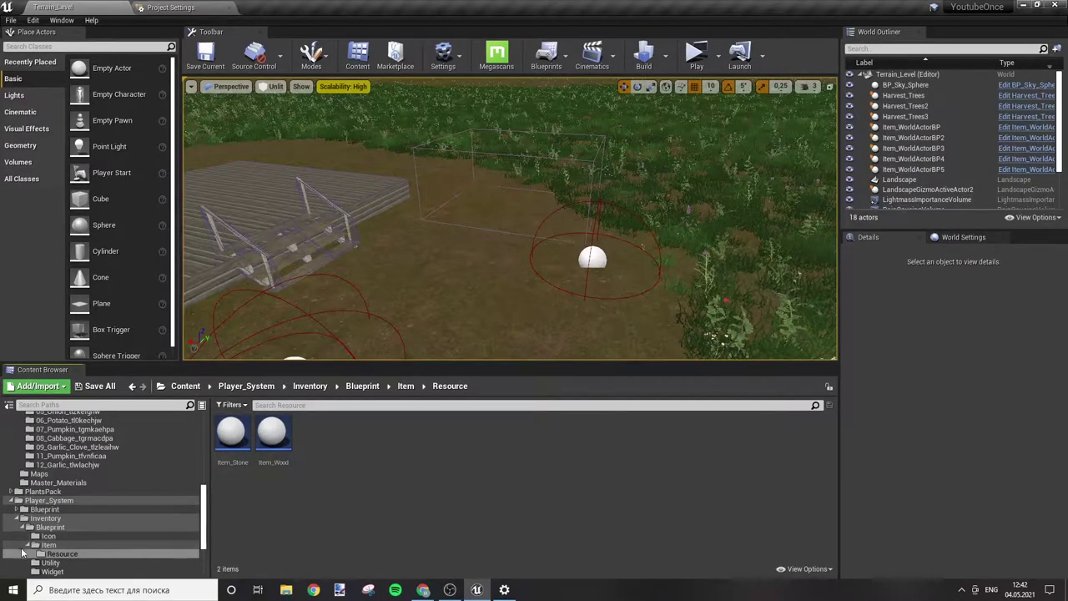
left_click(61, 546)
Step: Create a new folder named Food inside the Item folder
right_click(306, 512)
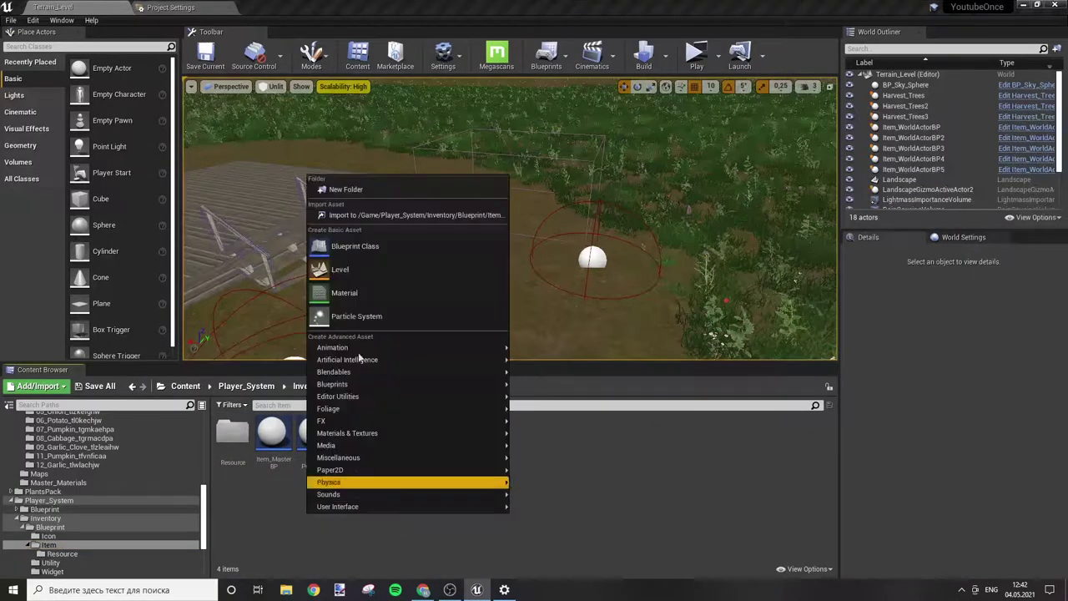
left_click(342, 189)
type("R")
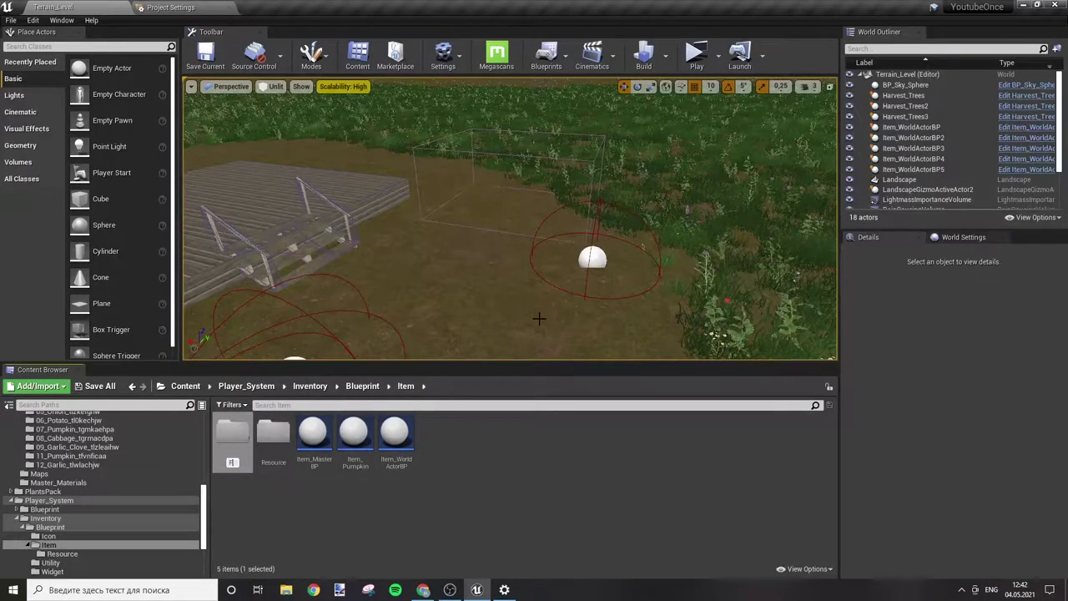
key("BackSpace")
type("Food")
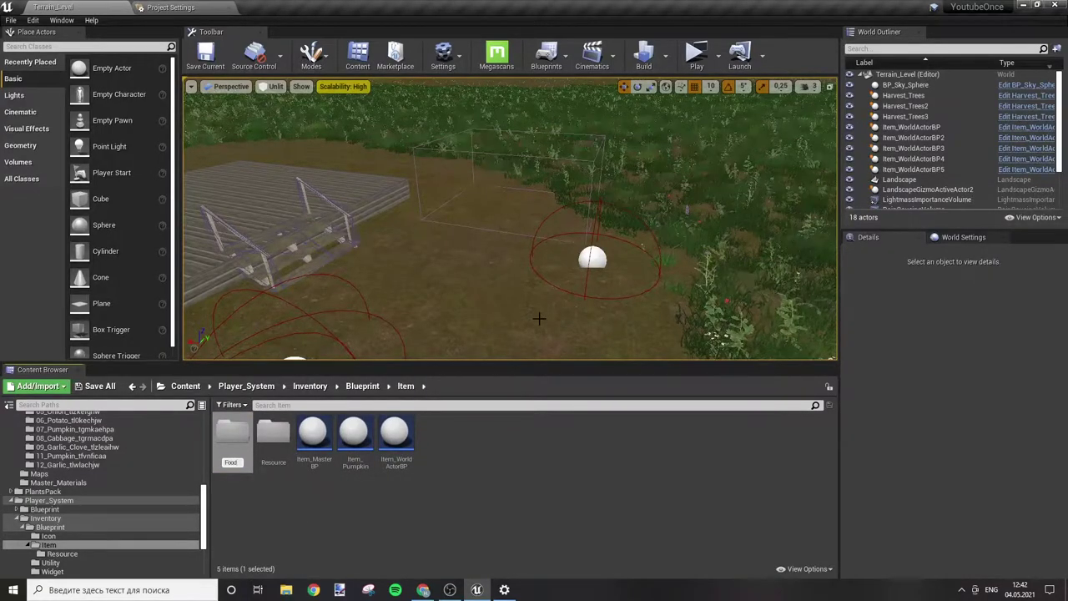
key("Return")
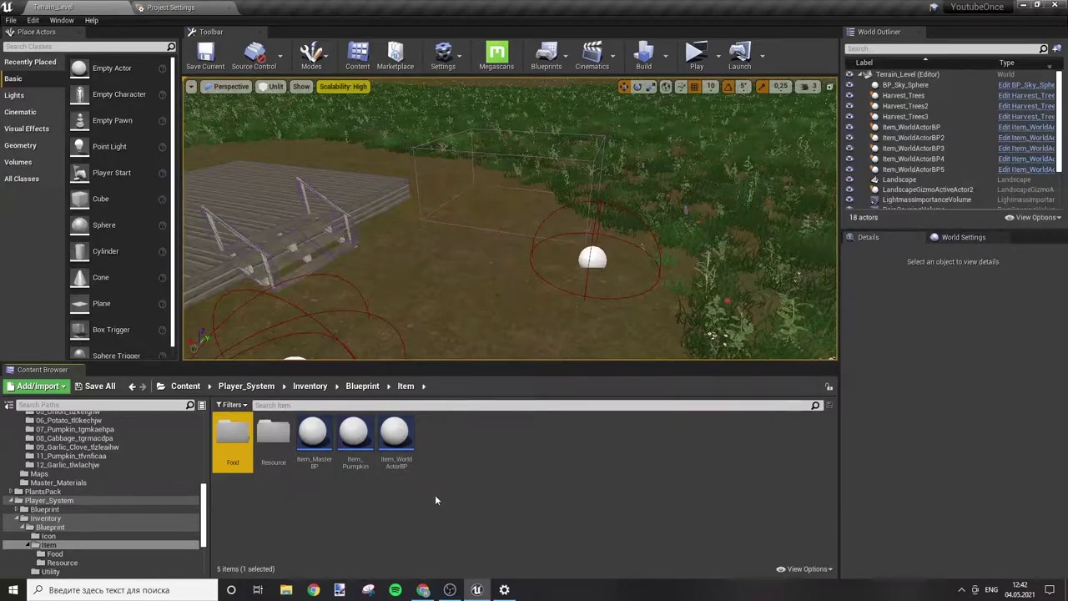
Step: Move Item_Pumpkin into the Food folder
left_click(434, 499)
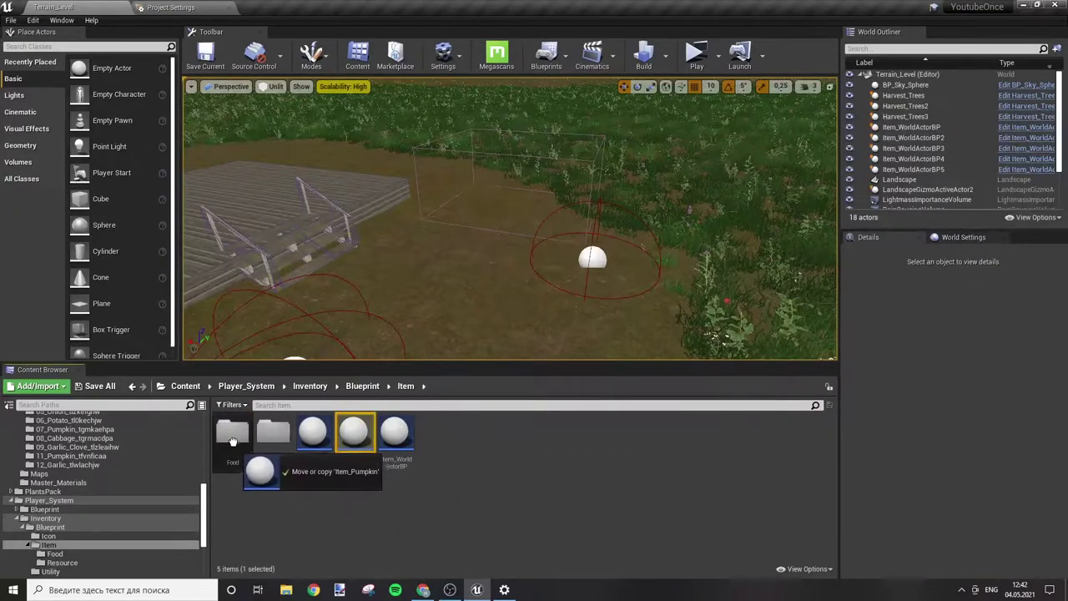
left_click_drag(354, 434, 233, 438)
left_click(249, 463)
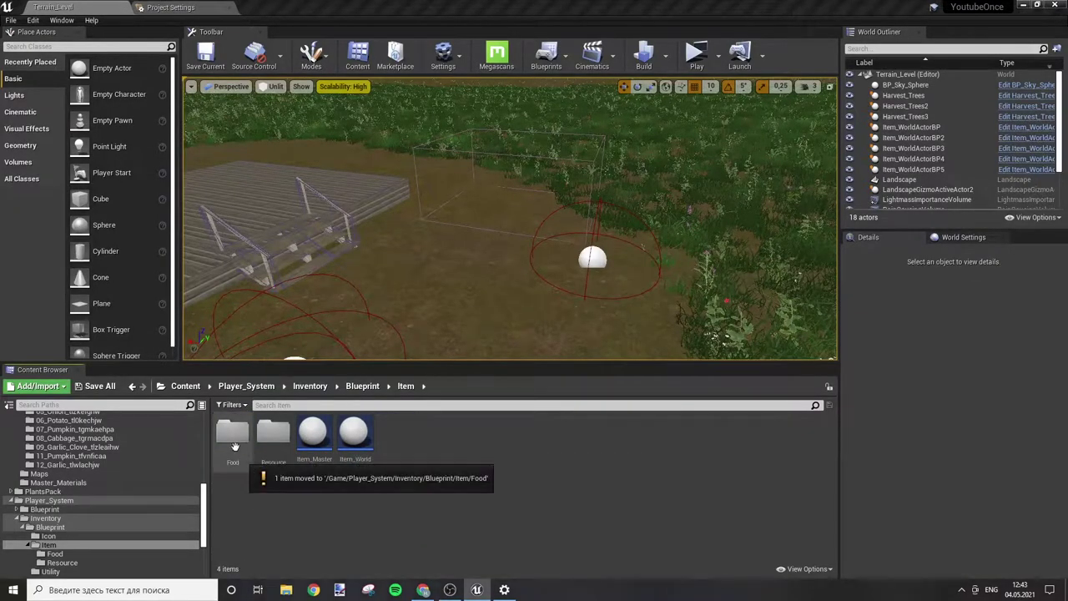
Step: Create a child Blueprint of Item_MasterBP named Item_Onion
right_click(314, 435)
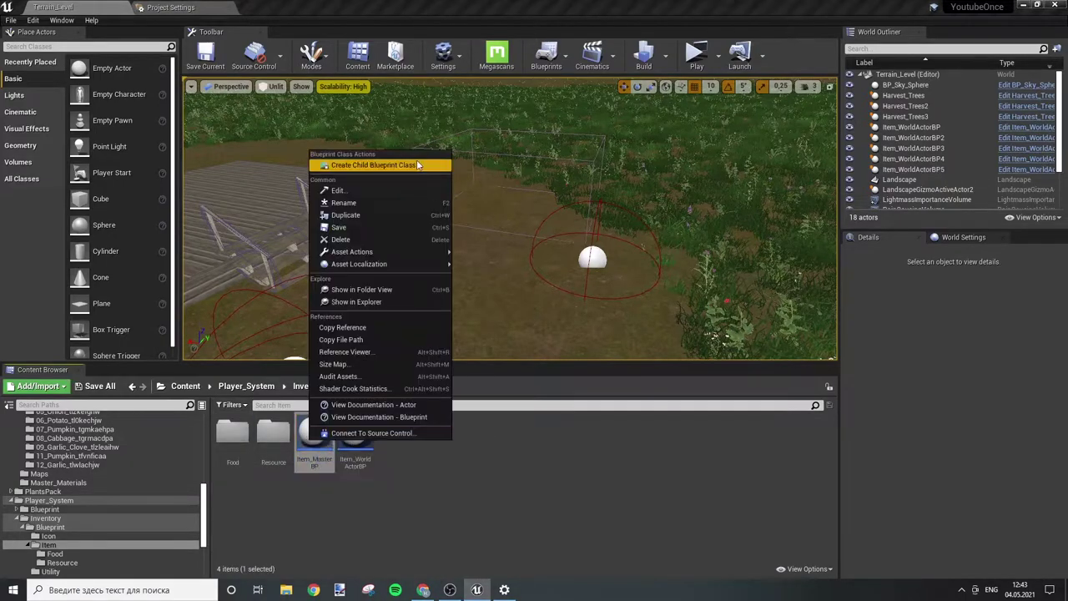
left_click(367, 162)
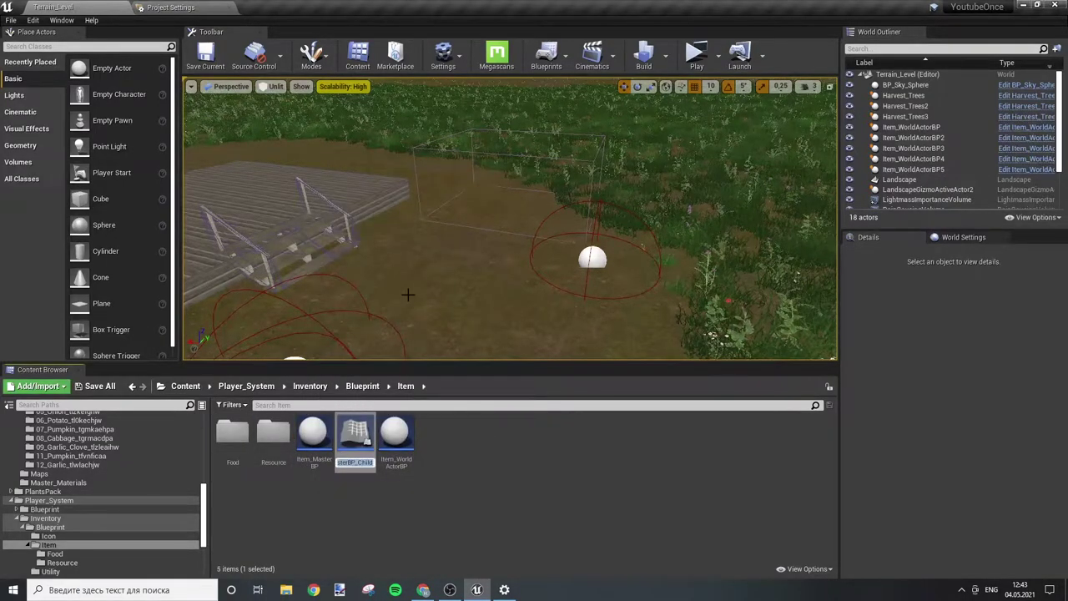
type("P")
key("BackSpace")
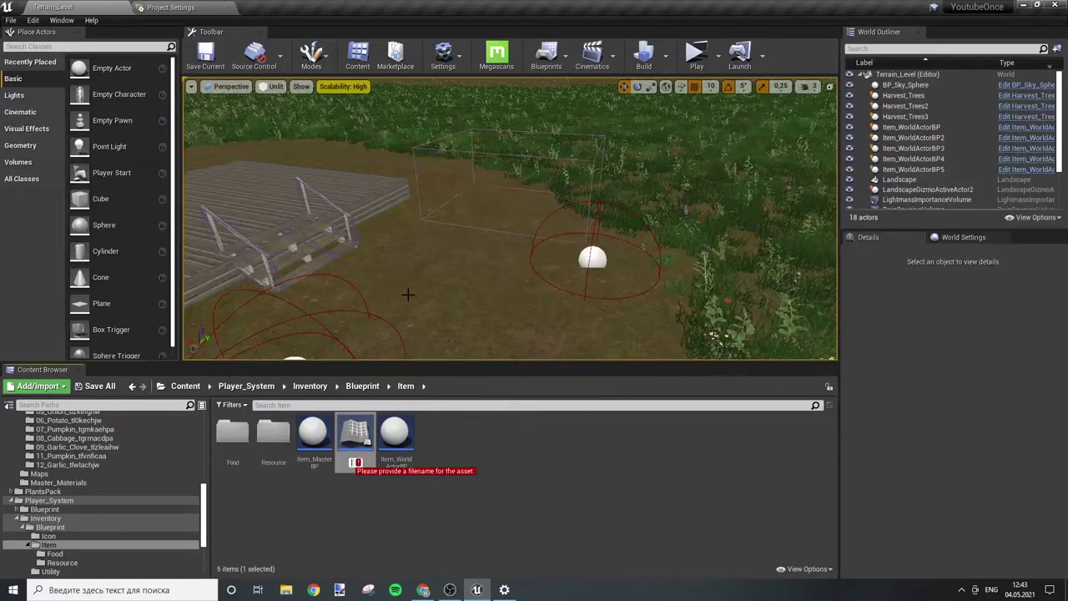
type("Item_Onion")
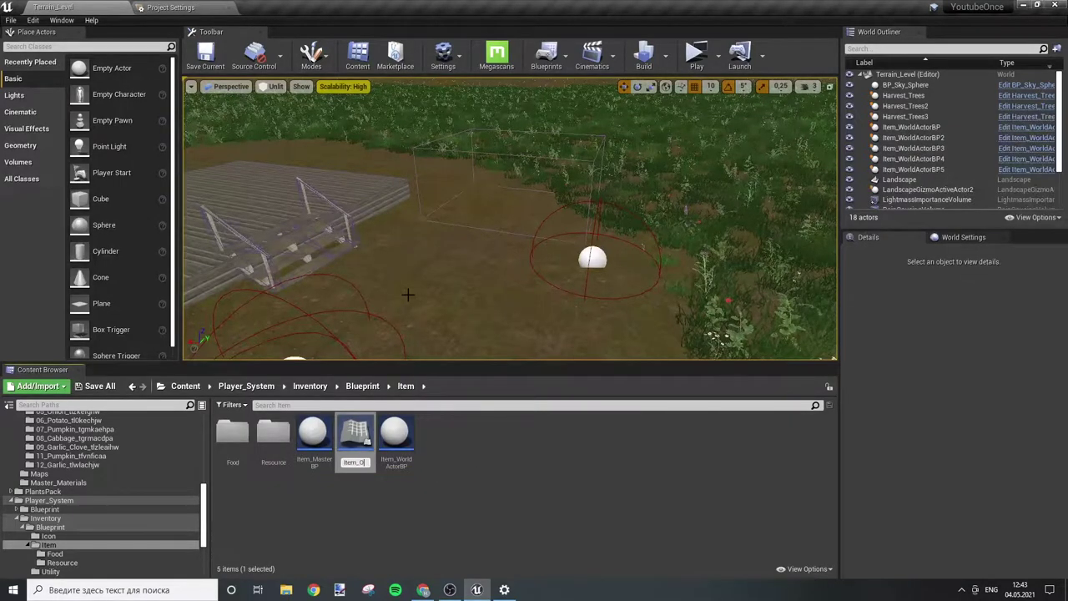
key("Return")
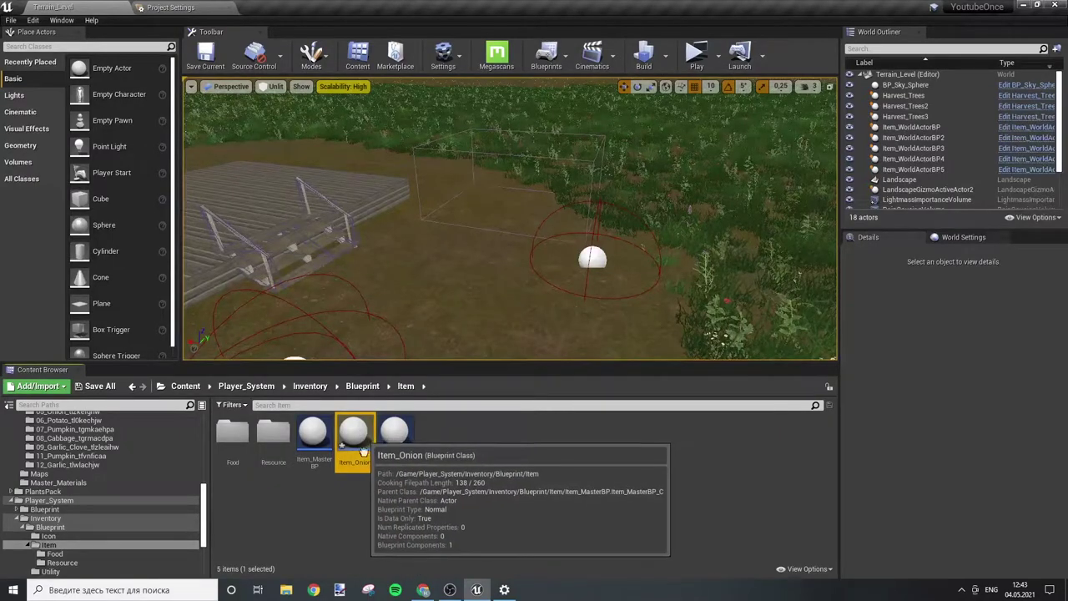
Step: Move Item_Onion into Food, then open Item_Pumpkin in the Blueprint editor
left_click_drag(372, 436, 231, 432)
left_click(249, 451)
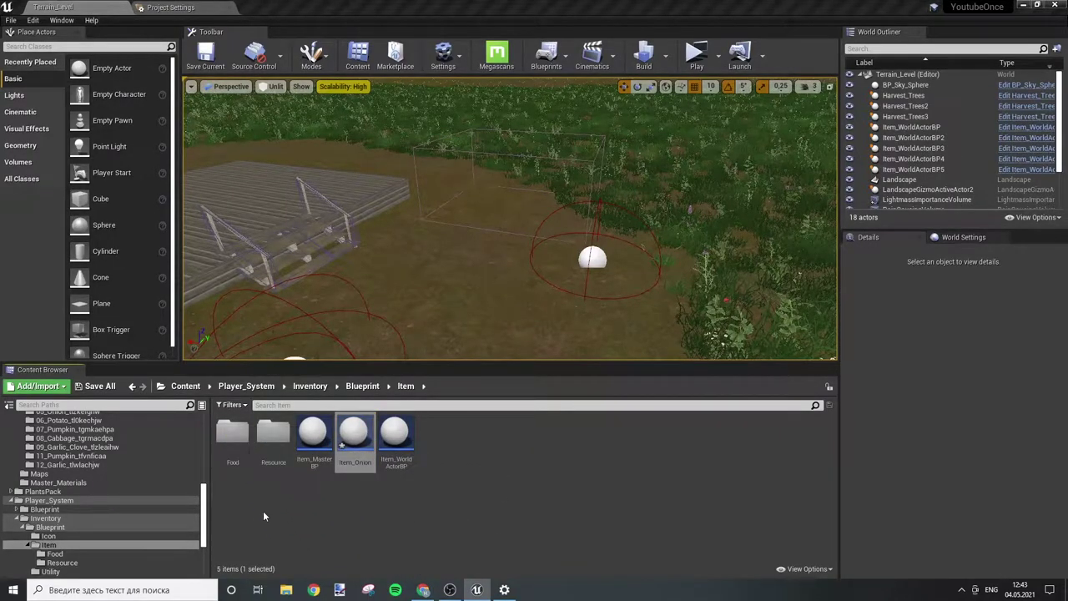
double_click(232, 432)
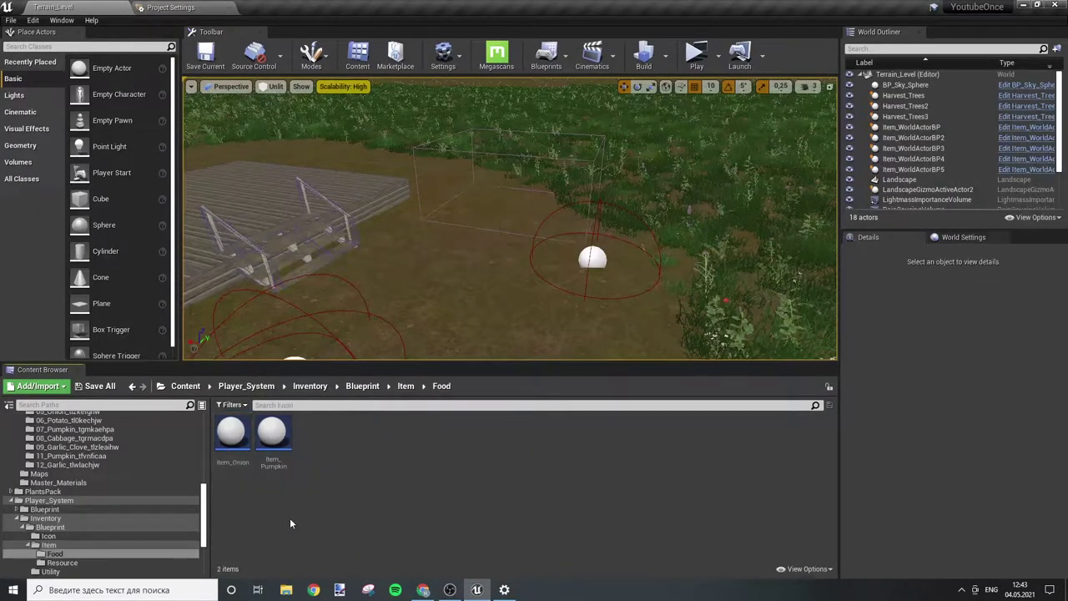
double_click(283, 439)
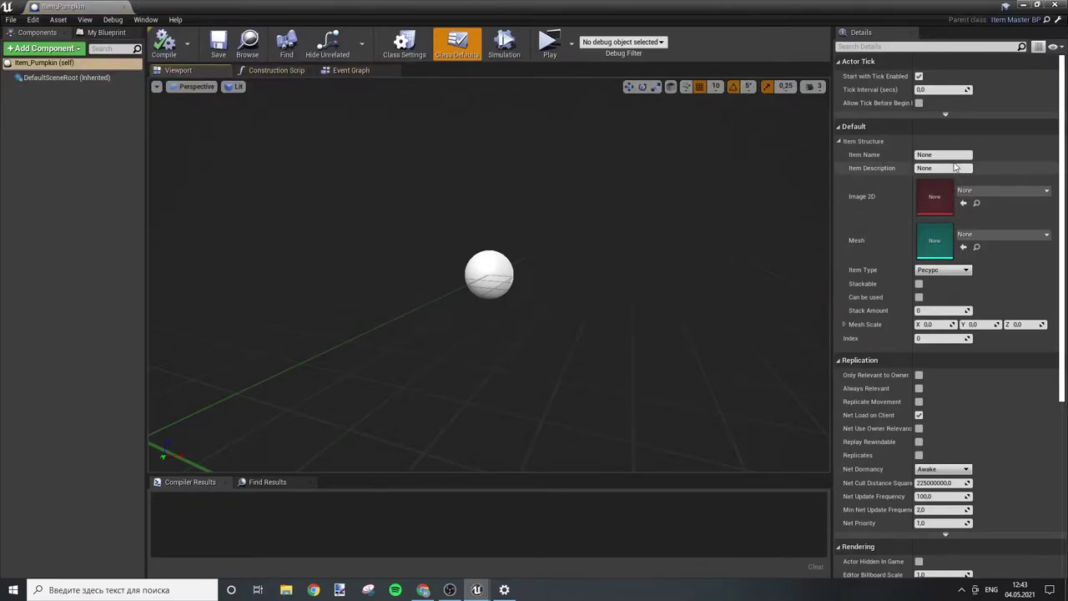
Step: Enter Item Name 'Pumpkin' and Item Description 'Big and tasty food', then dock the blueprint tab
left_click(941, 154)
type("P")
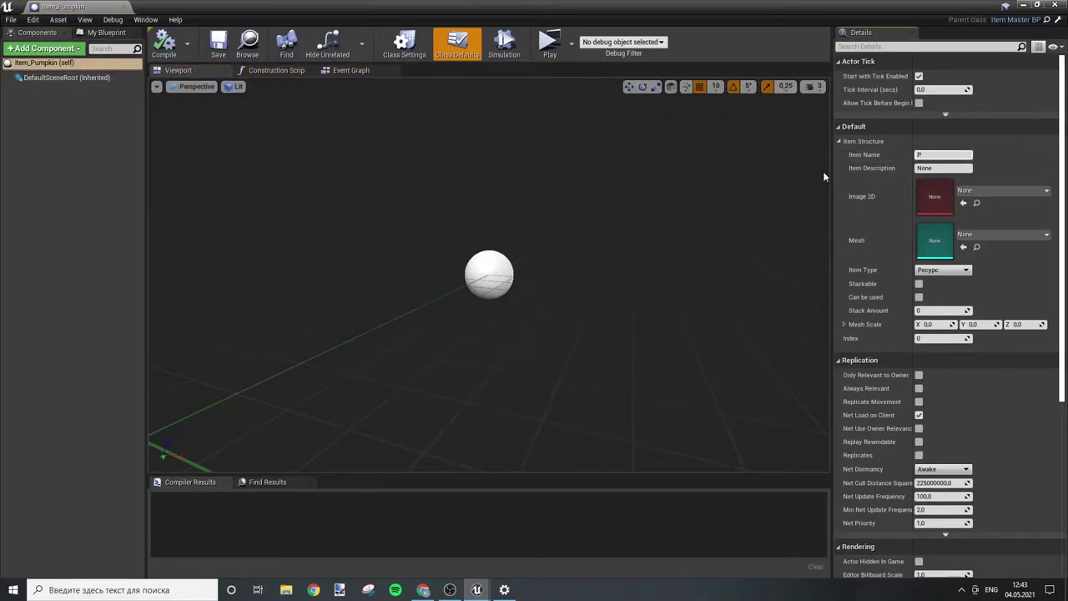
type("u")
type("mpkin")
key("Tab")
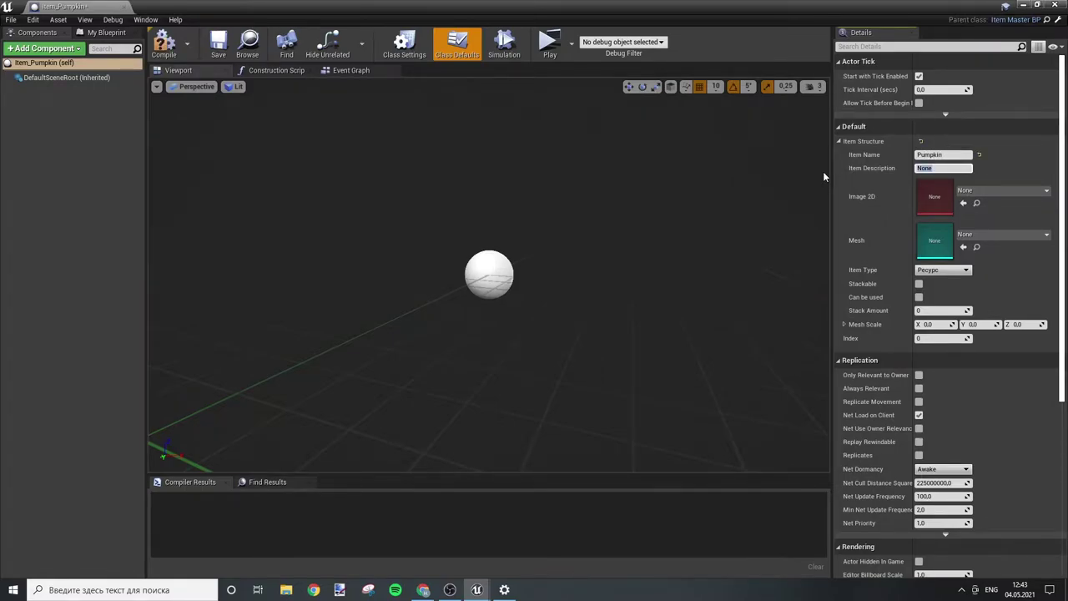
type("Big a")
type("nd")
type(" tasty f")
type("ood")
key("Return")
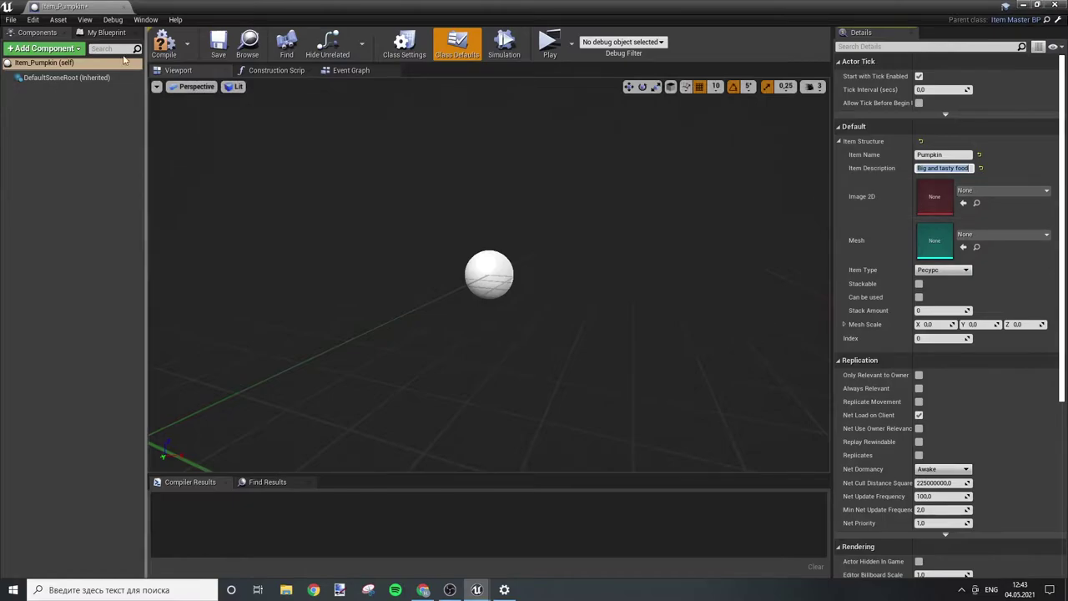
left_click_drag(84, 7, 161, 5)
Step: Select the Tex_seeds_07_b pumpkin icon in CraftResourcesIcons > Textures
left_click(53, 7)
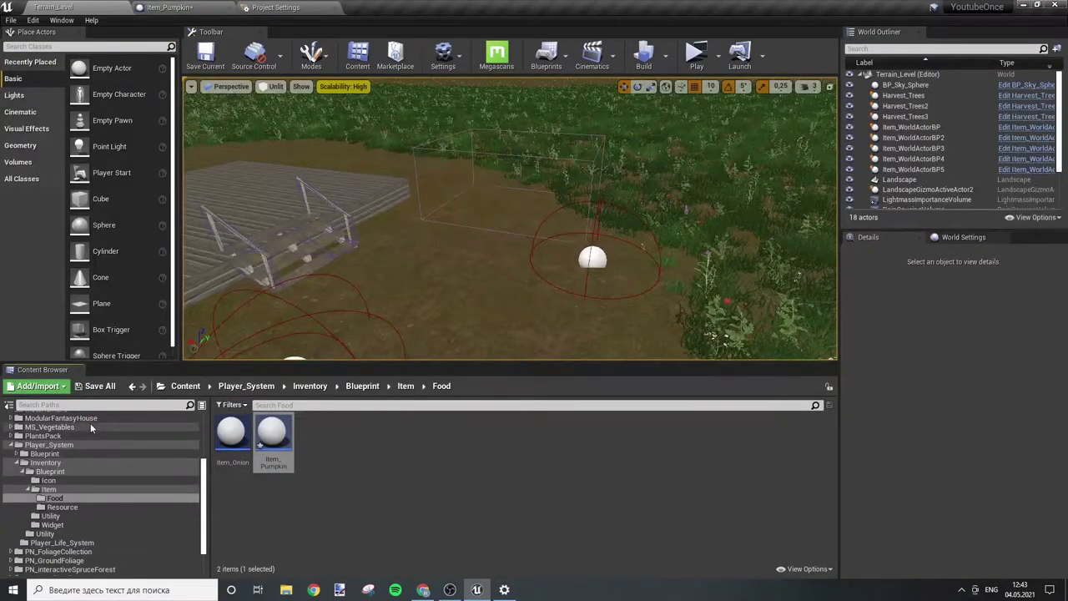
left_click(185, 385)
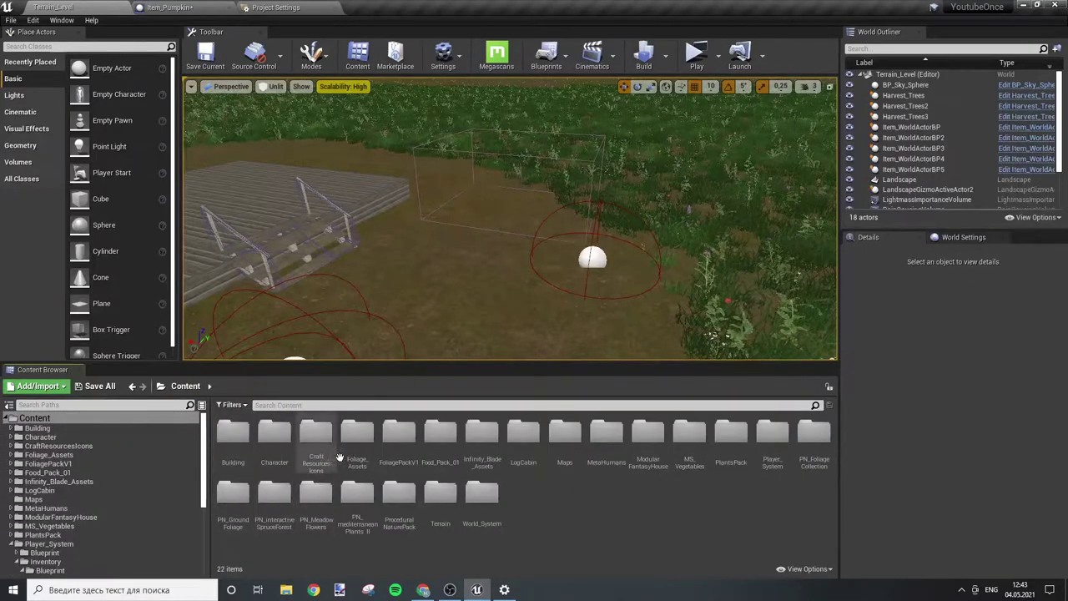
left_click(317, 438)
double_click(321, 441)
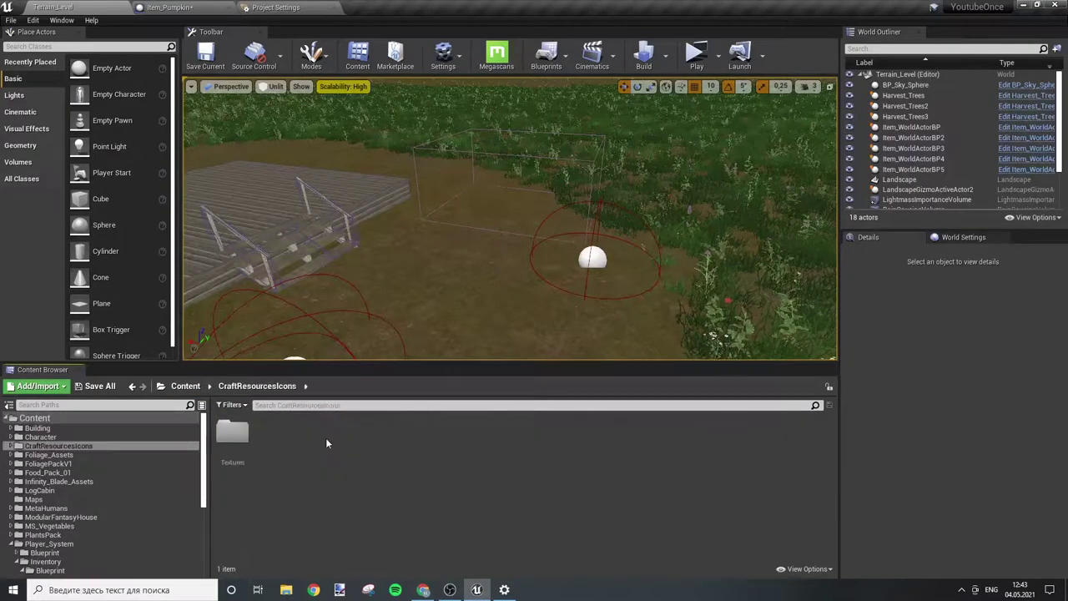
double_click(234, 433)
scroll(602, 473, "down", 2)
scroll(602, 473, "down", 3)
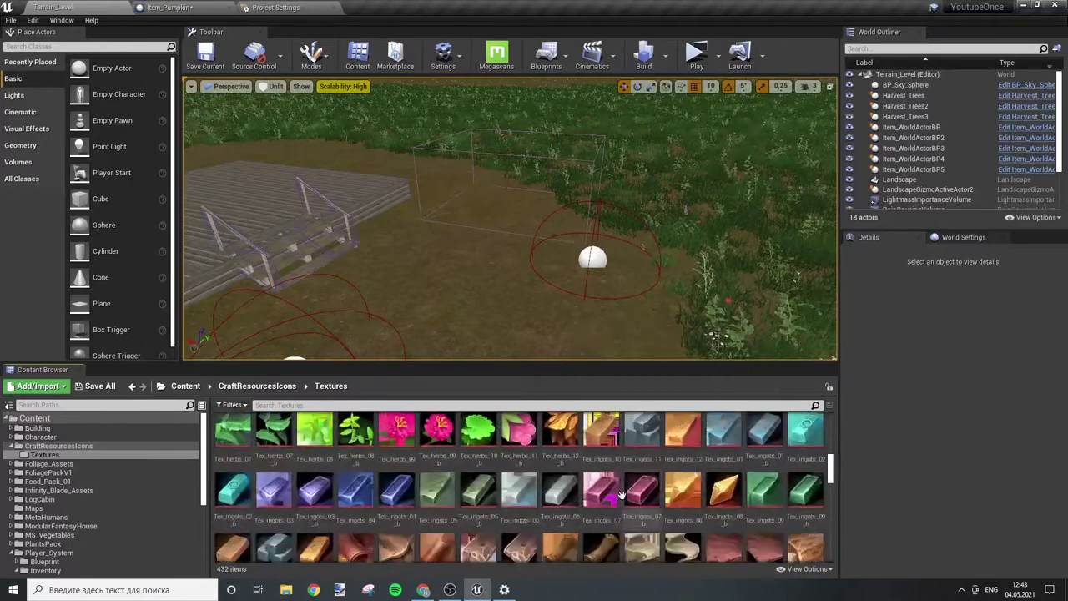
scroll(618, 484, "down", 3)
scroll(655, 512, "down", 2)
scroll(658, 510, "down", 3)
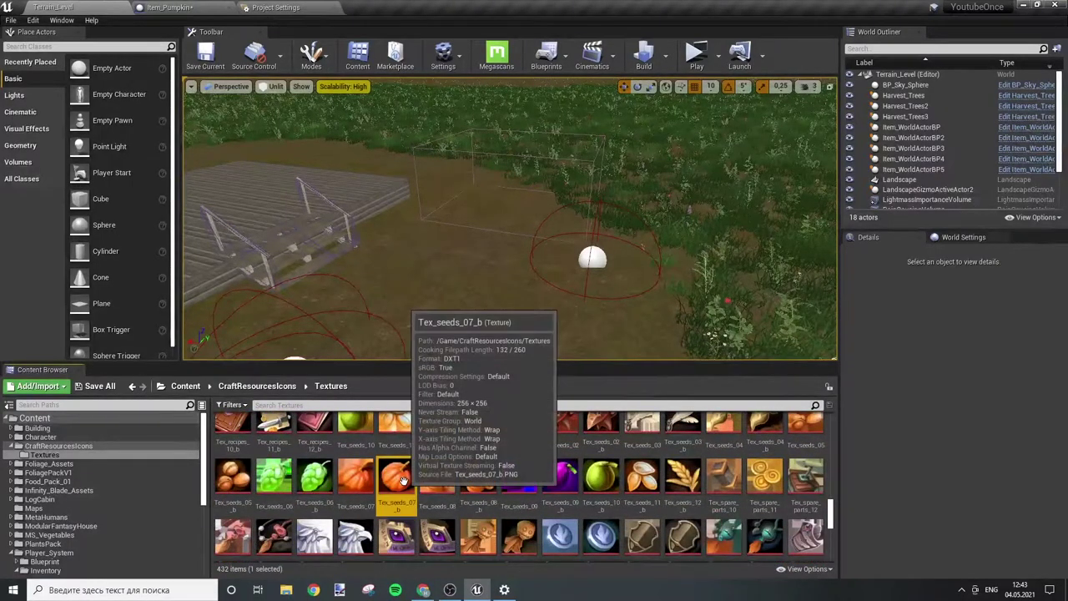
left_click(400, 480)
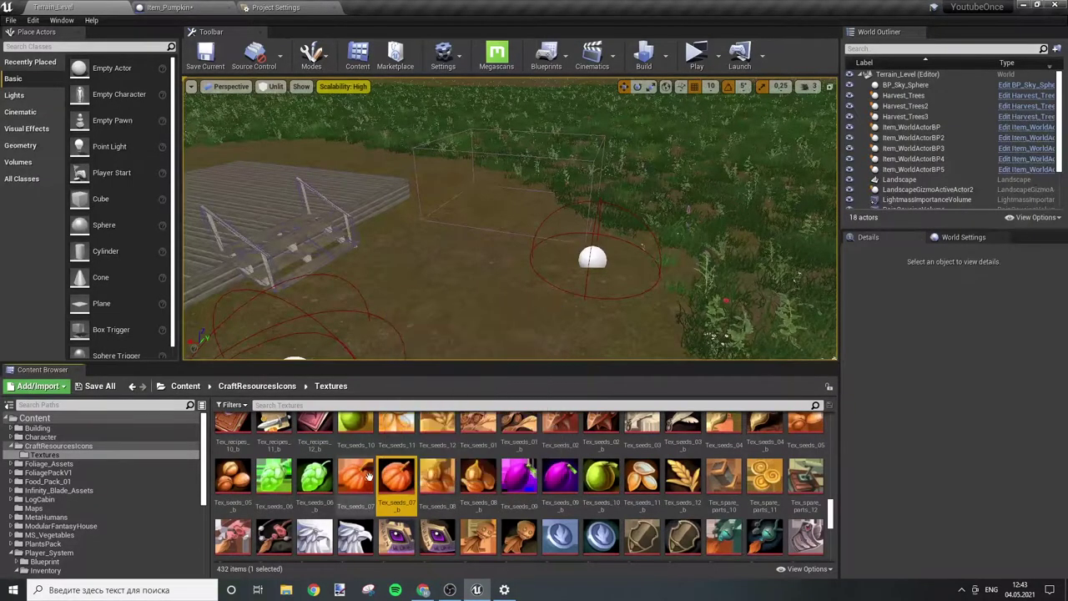
Step: Assign the selected Tex_seeds_07_b texture to Item_Pumpkin's Image 2D
left_click(200, 8)
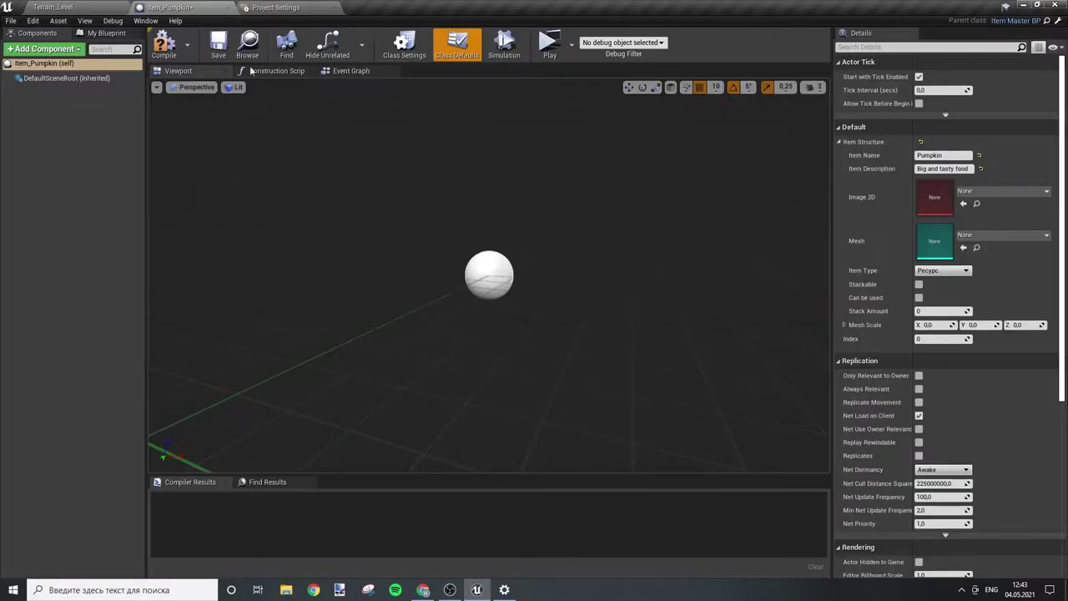
left_click(963, 202)
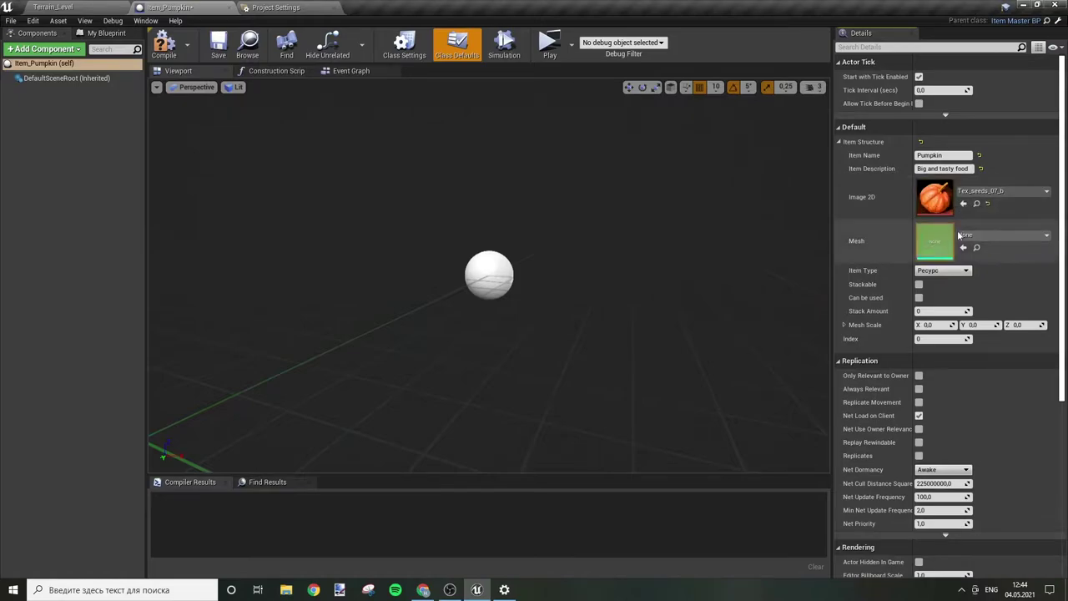
left_click(93, 5)
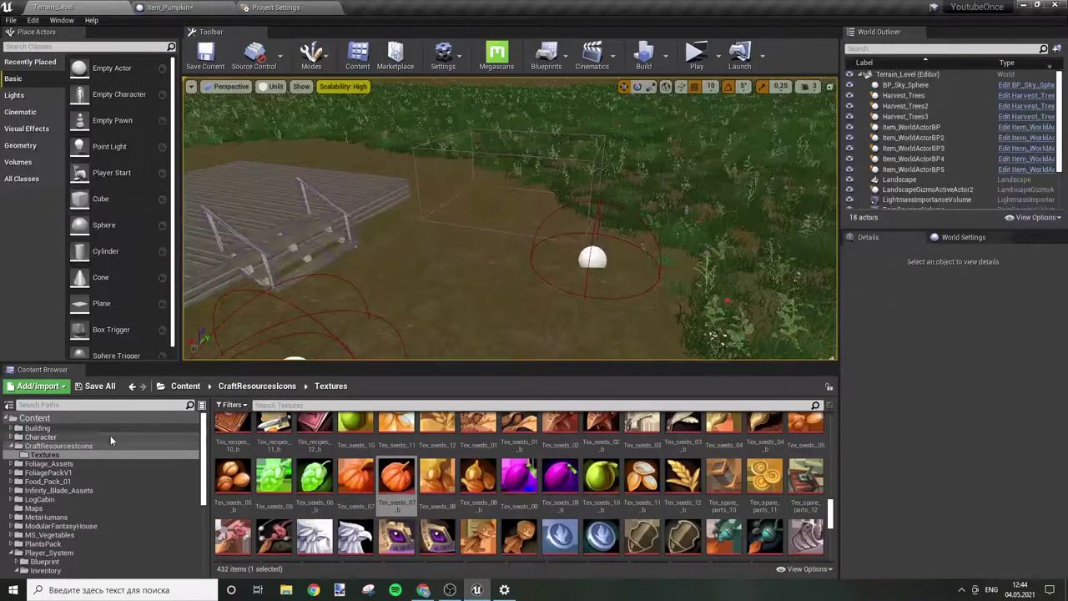
Step: Look through the Food_Pack_01 Meshes folder for a pumpkin model
left_click(83, 480)
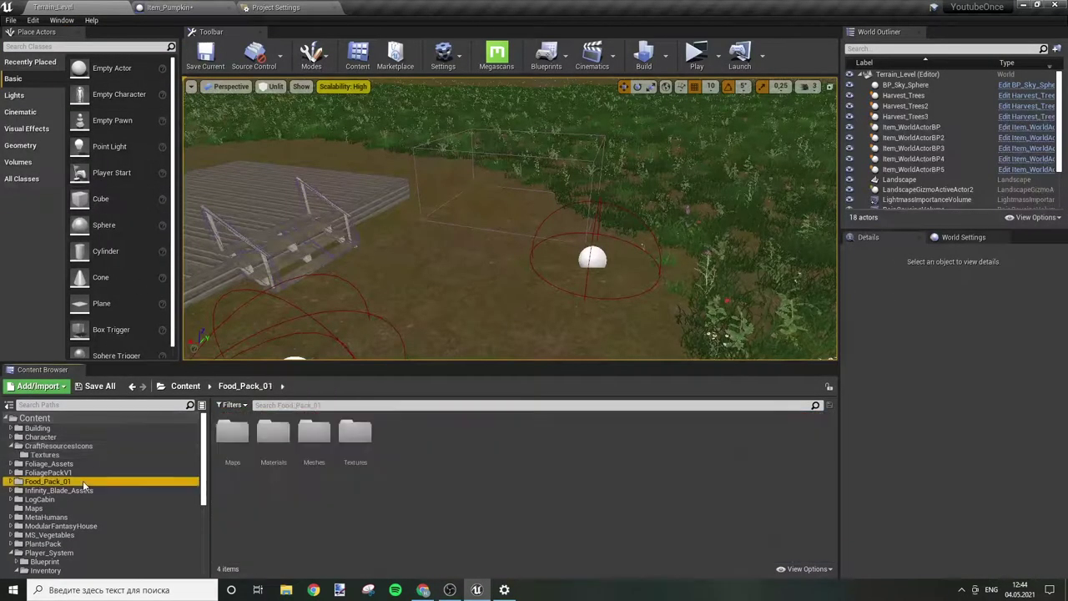
double_click(314, 435)
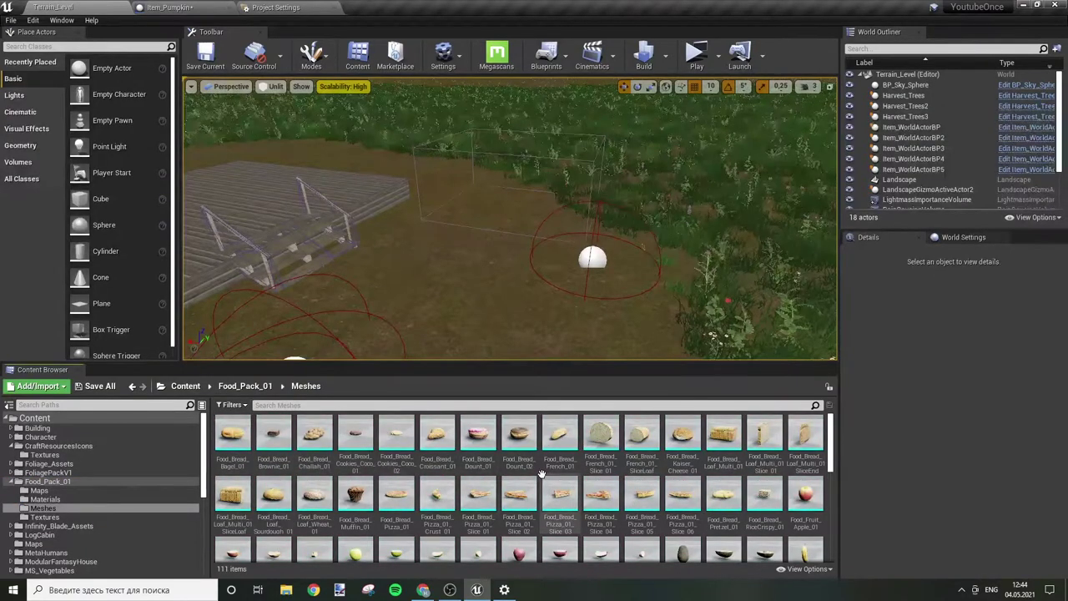
scroll(540, 474, "down", 3)
scroll(541, 474, "down", 1)
scroll(542, 475, "down", 1)
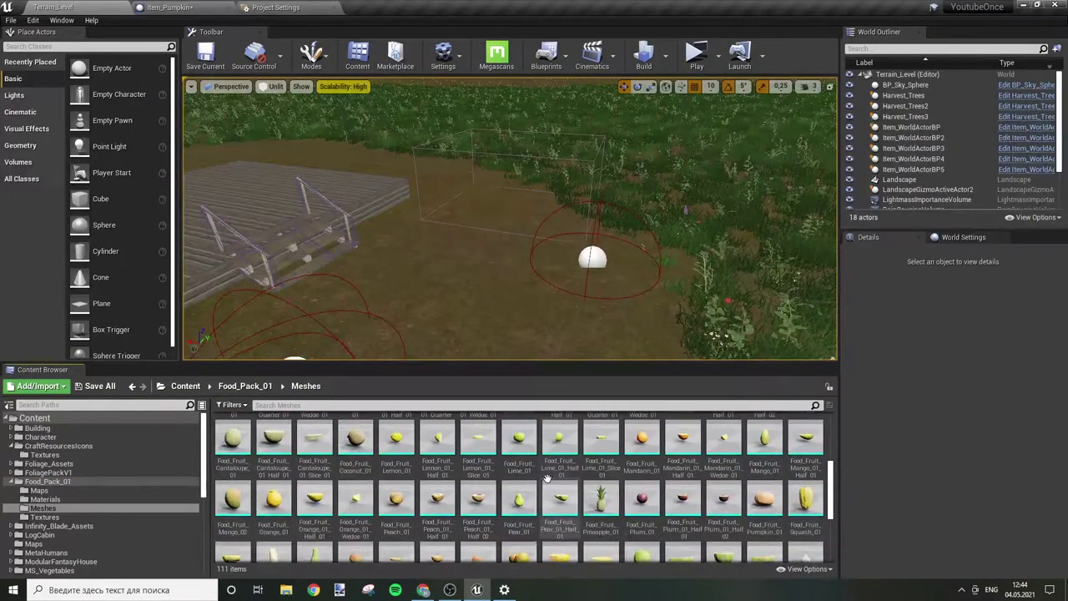
scroll(546, 478, "down", 1)
scroll(547, 477, "down", 1)
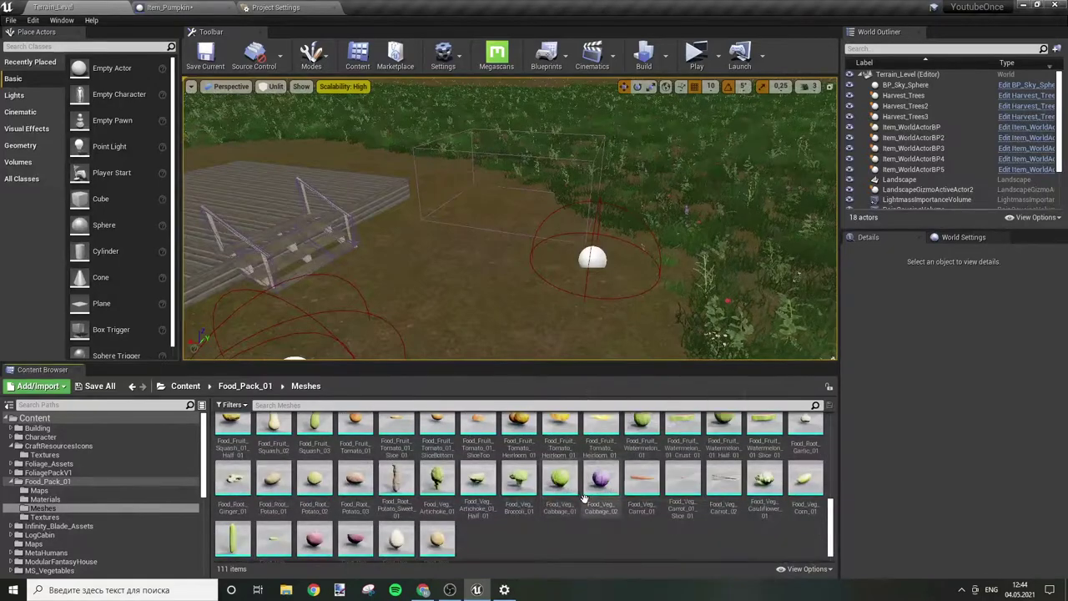
scroll(778, 537, "down", 1)
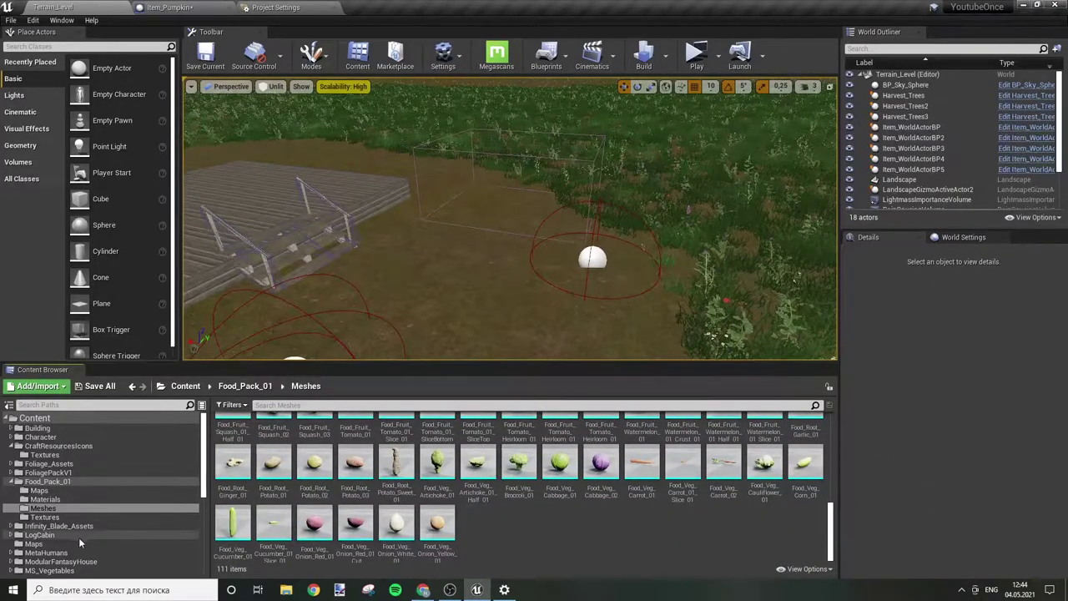
Step: Pick the tgkucd1pa_LOD0 mesh in MS_Vegetables 03_Pumpkin and assign it to Item_Pumpkin's Mesh
left_click(125, 571)
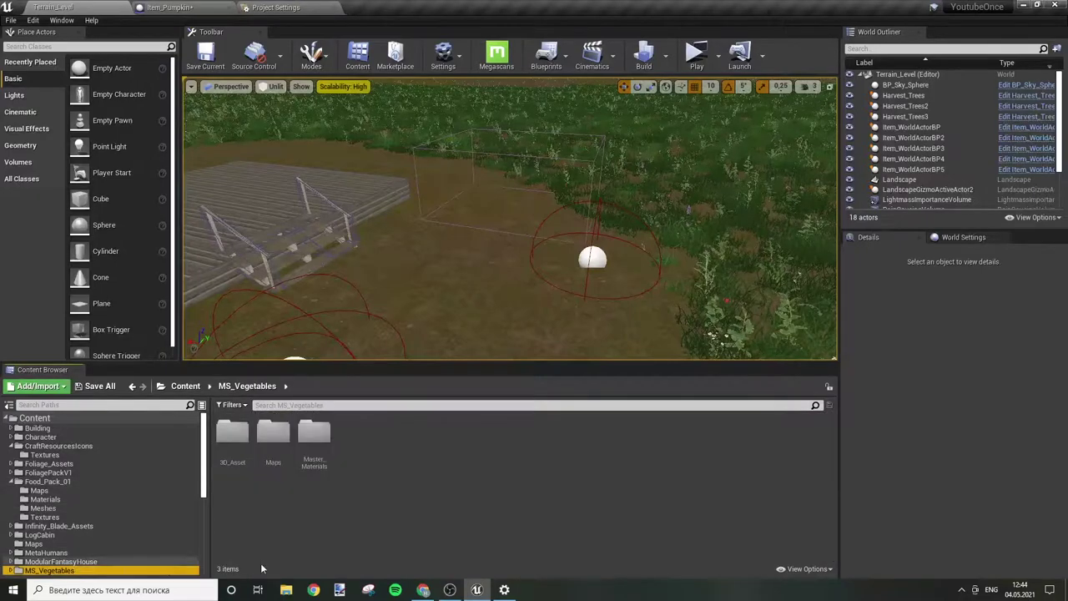
double_click(232, 432)
double_click(231, 433)
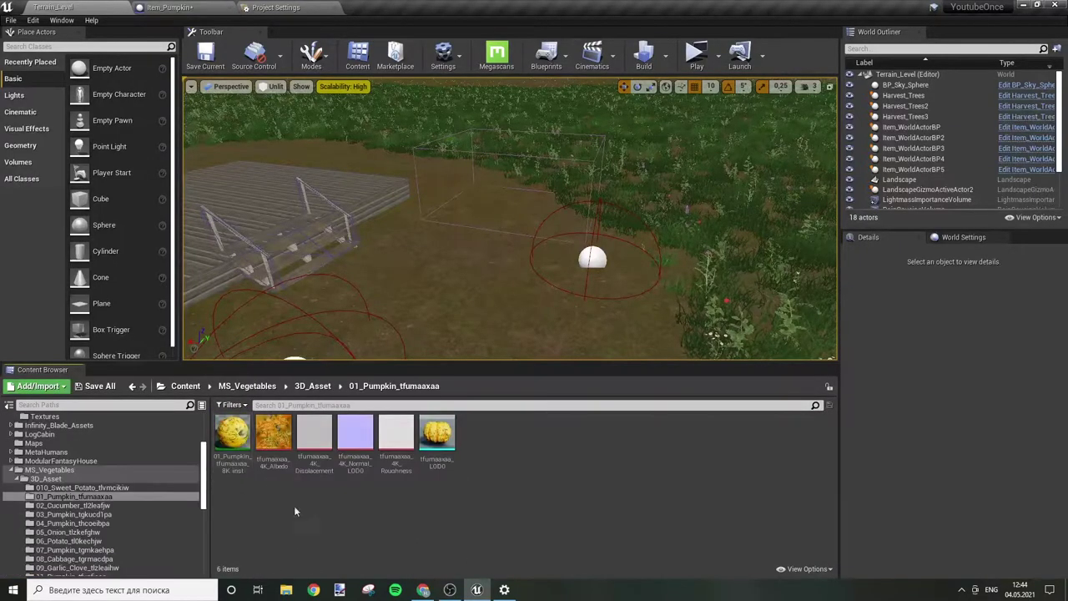
left_click(314, 385)
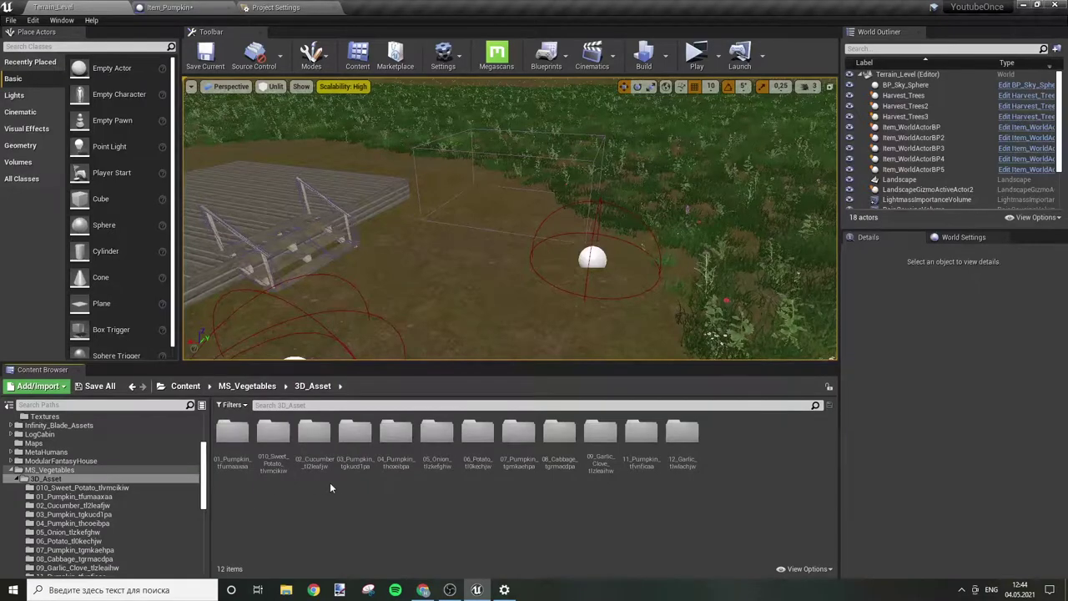
double_click(355, 432)
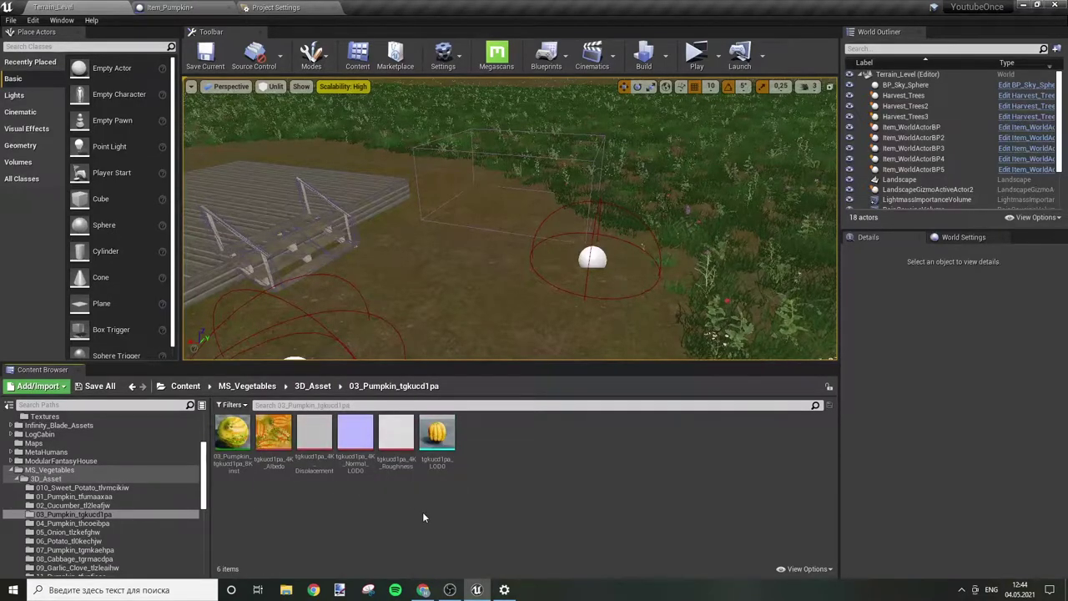
left_click(440, 434)
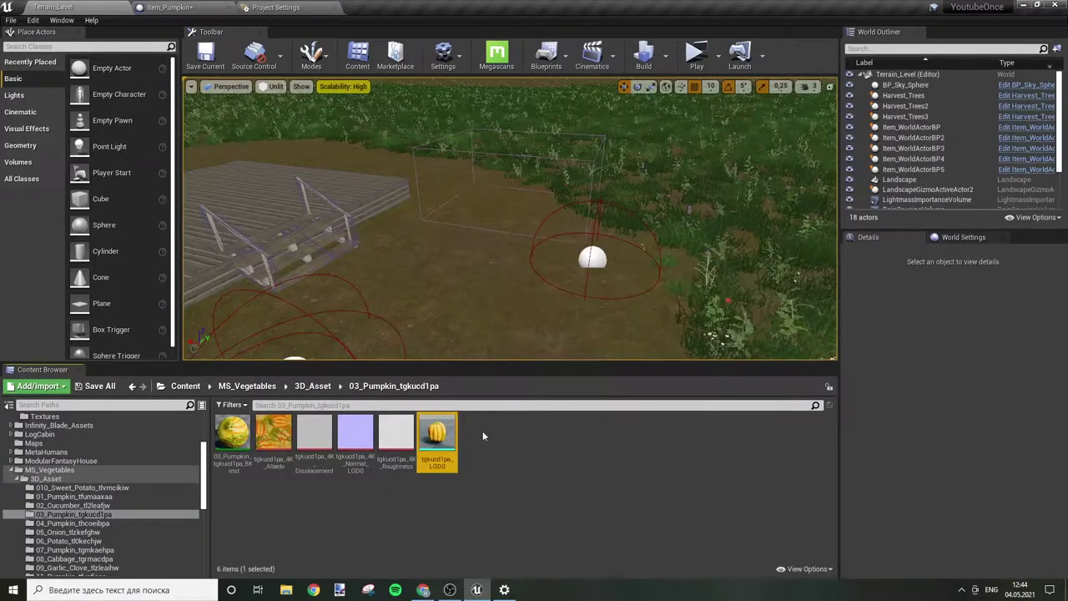
left_click(169, 7)
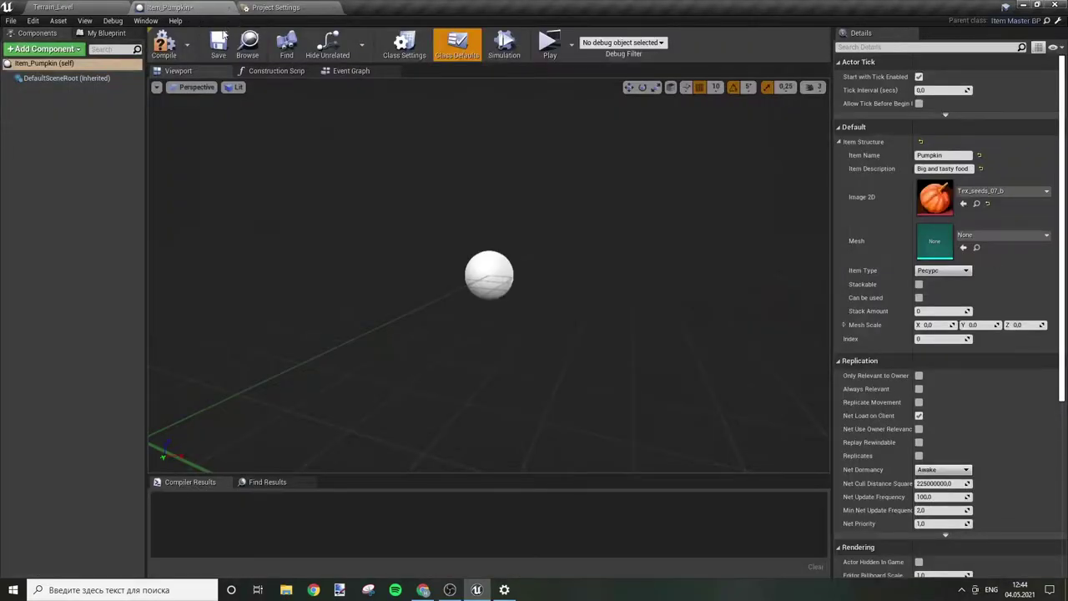
left_click(964, 250)
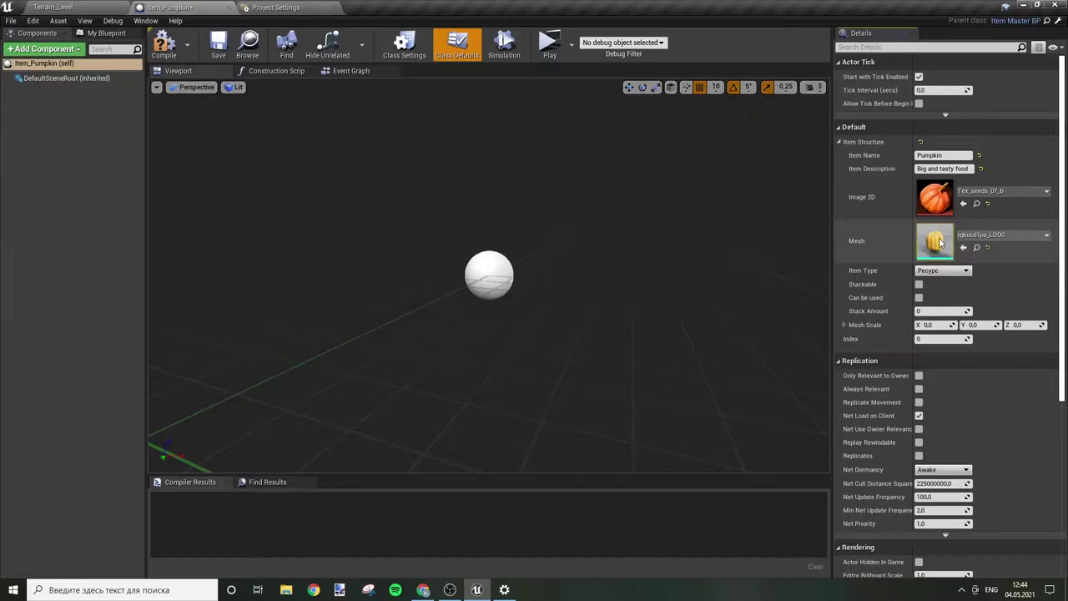
Step: Set Item Type to Еда, enable Can be used, set Stack Amount 1, and compile
left_click(930, 274)
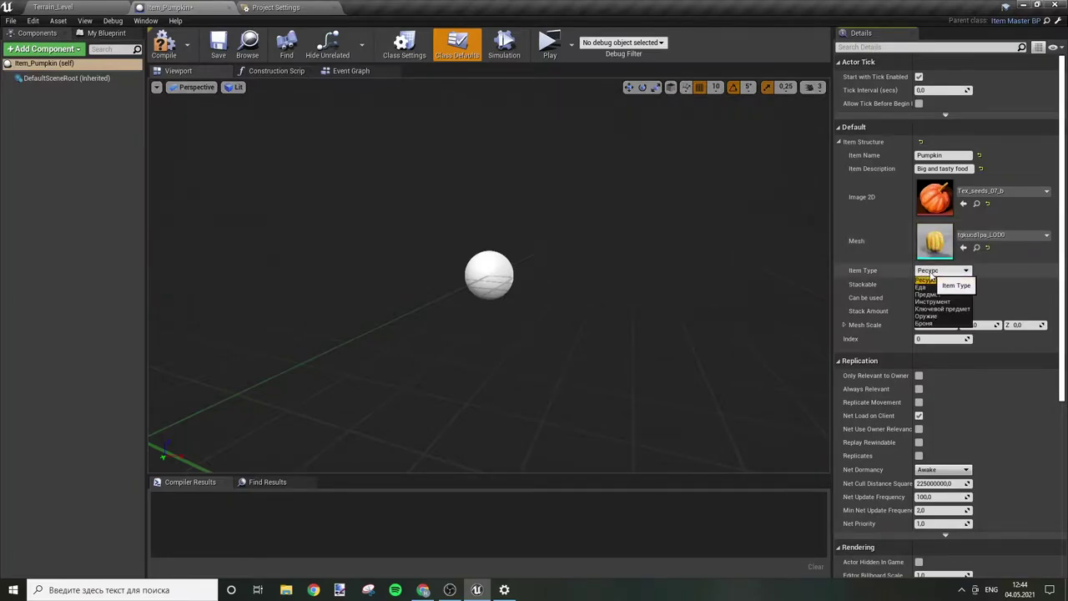
left_click(927, 287)
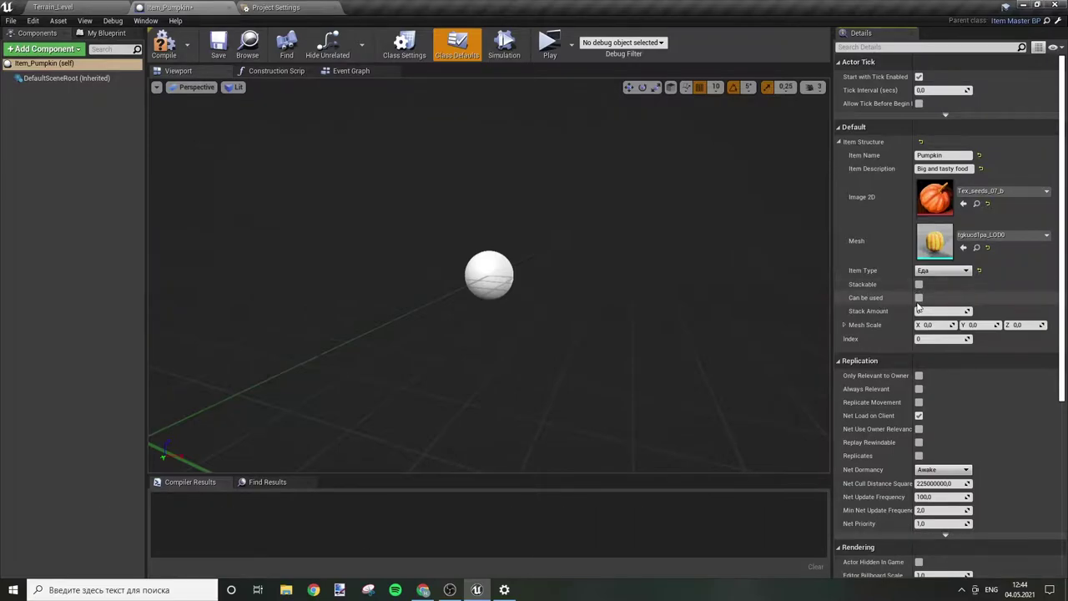
left_click(918, 298)
type("1")
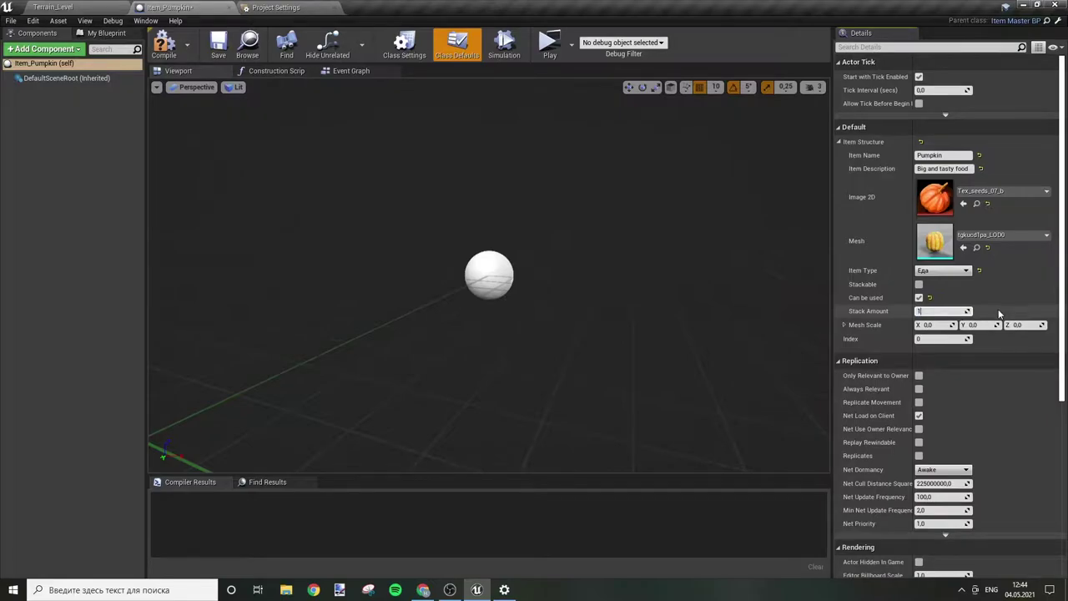
key("Return")
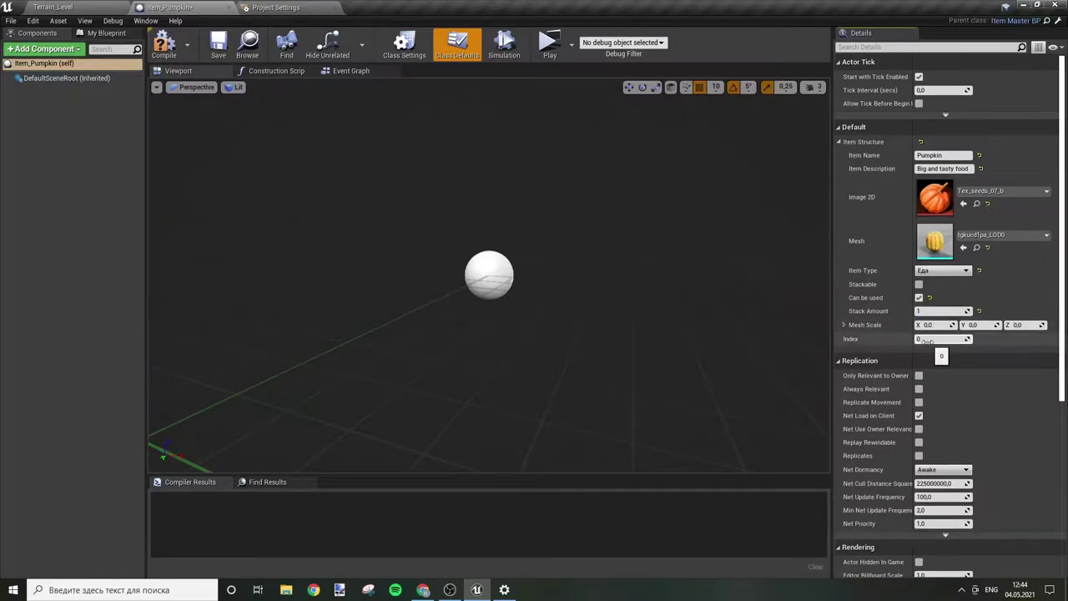
left_click(164, 43)
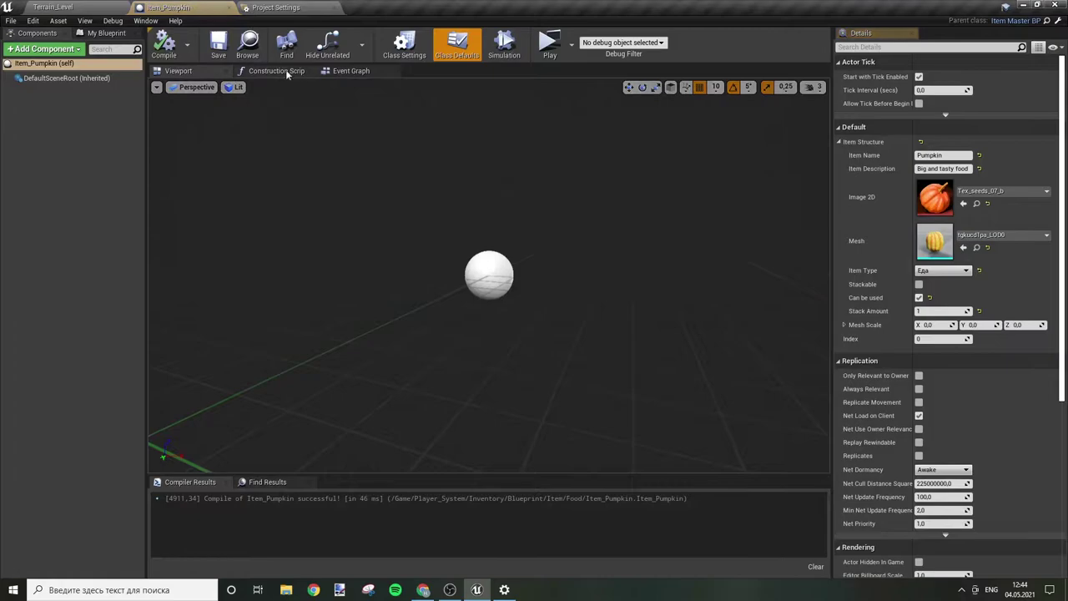
Step: Add an Item Effect override event from My Blueprint's Functions into the Event Graph
left_click(349, 71)
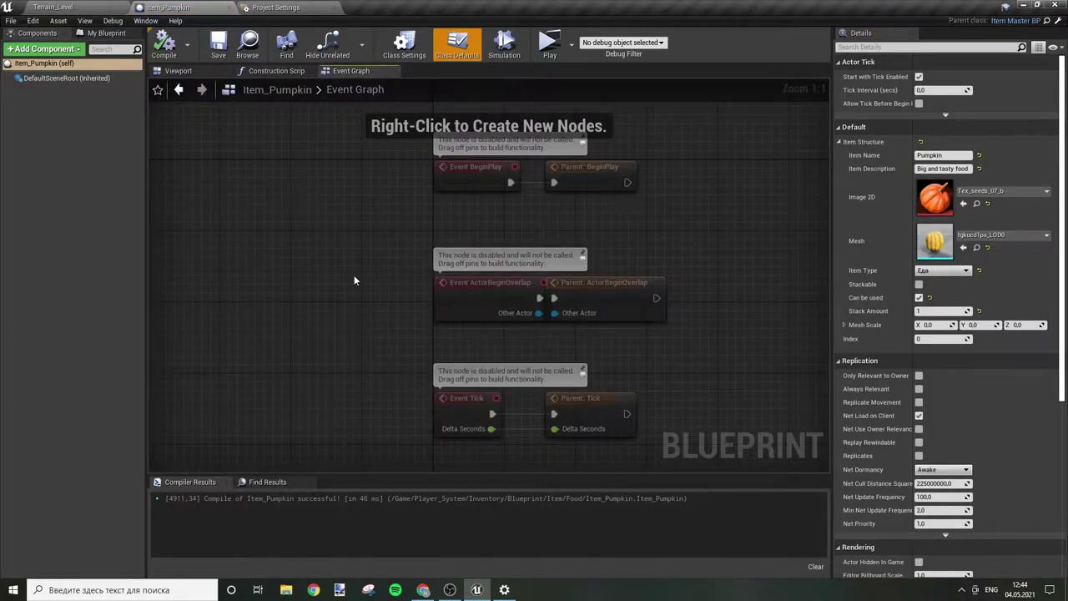
right_click_drag(354, 281, 287, 292)
left_click(600, 311)
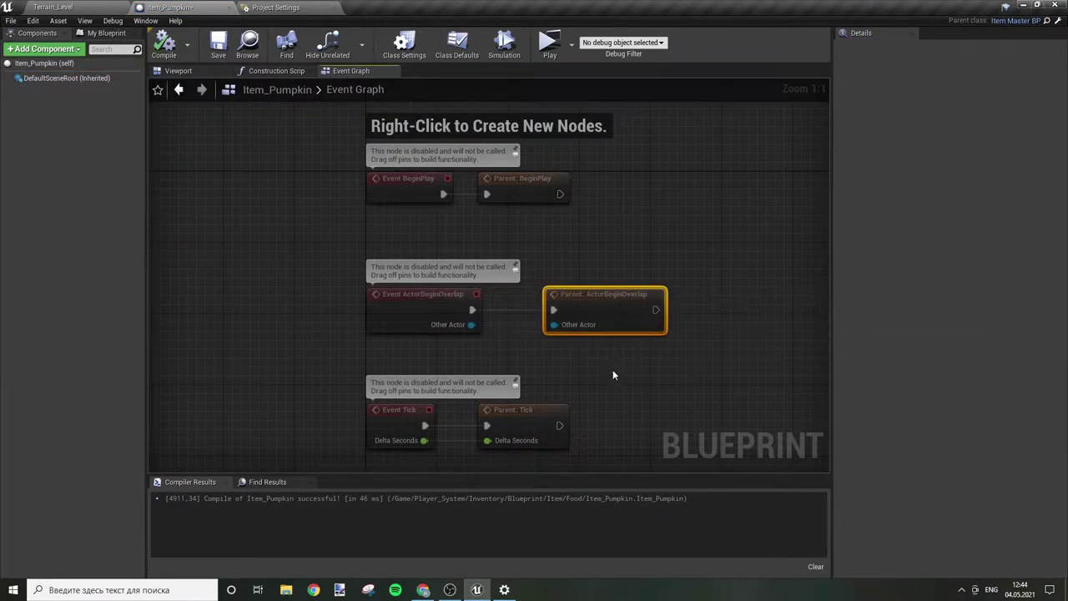
right_click_drag(613, 373, 640, 117)
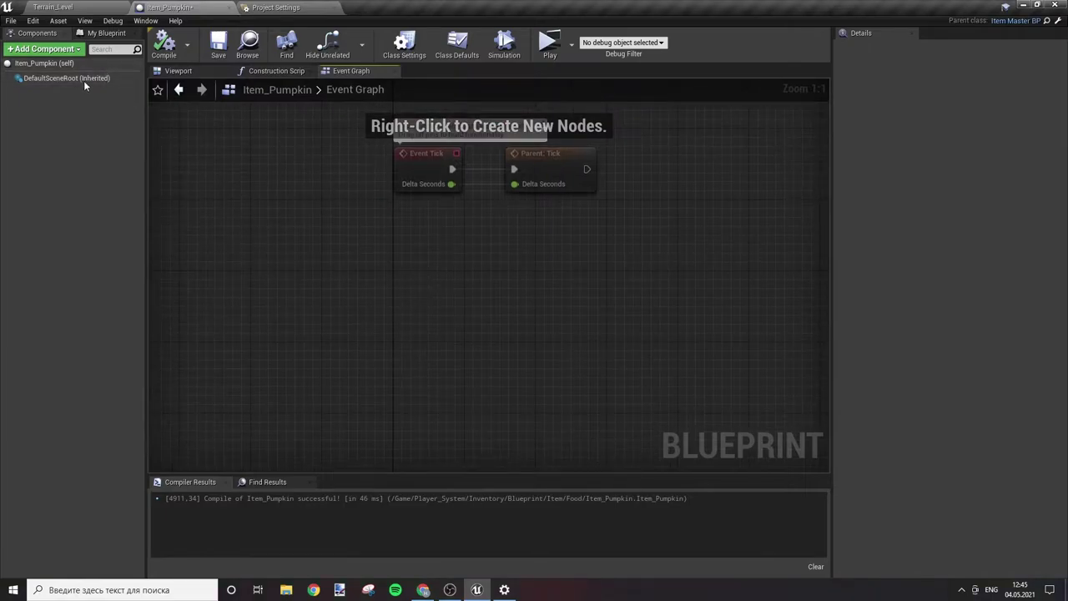
left_click(106, 33)
left_click(81, 126)
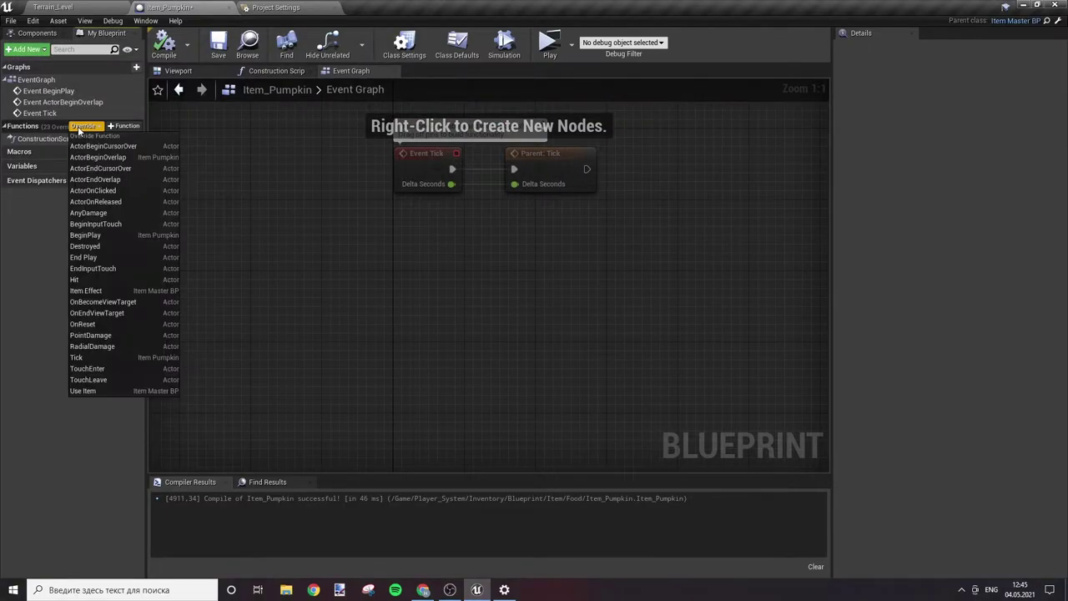
left_click(117, 290)
right_click_drag(643, 250, 538, 236)
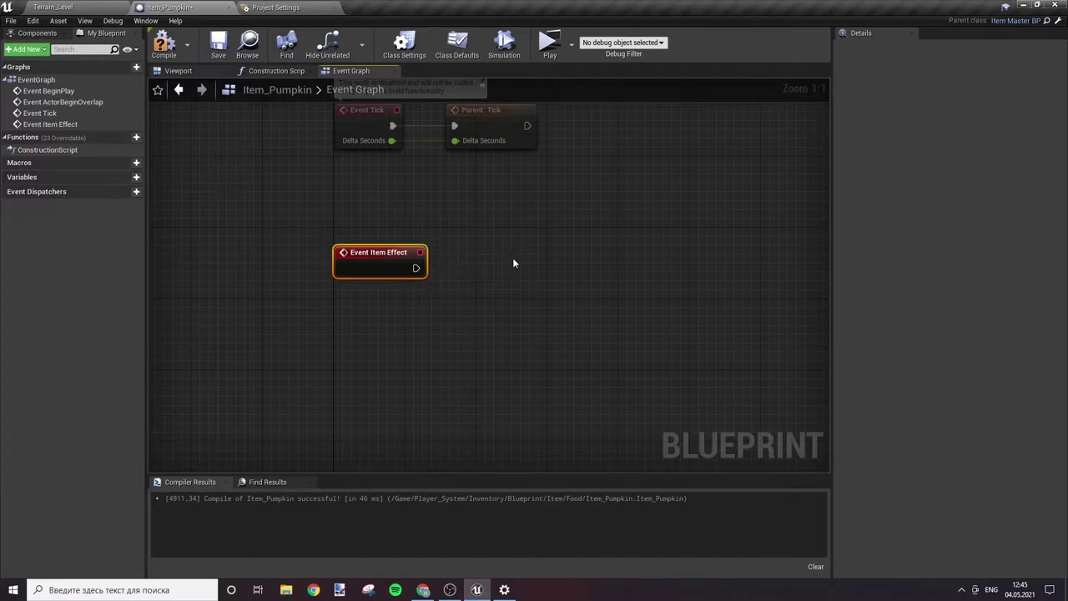
right_click_drag(571, 260, 493, 257)
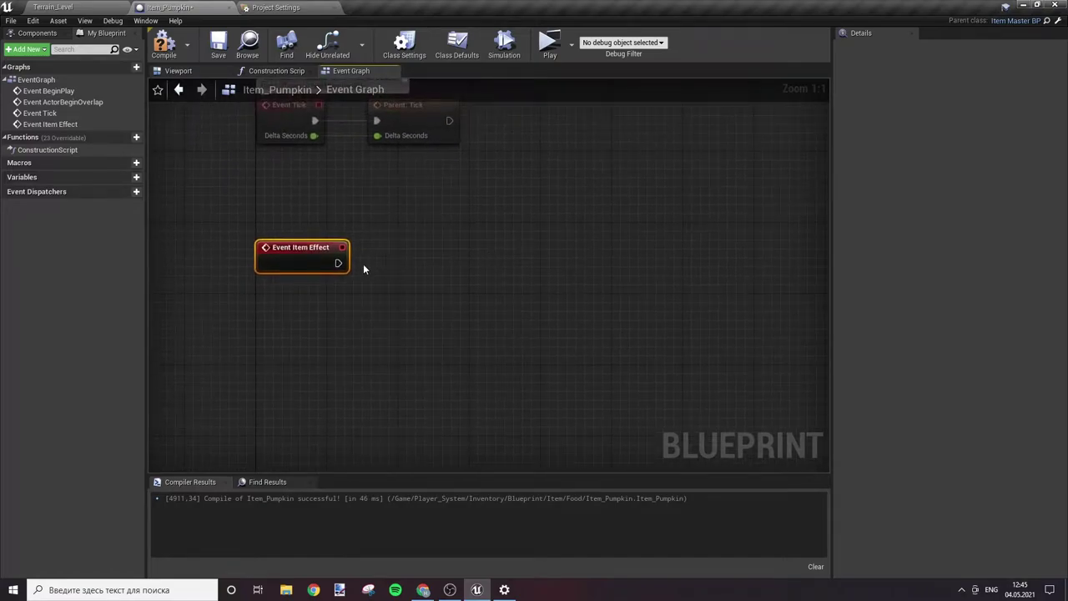
mouse_move(304, 258)
left_mouse_down()
mouse_move(305, 250)
mouse_move(423, 258)
left_mouse_up()
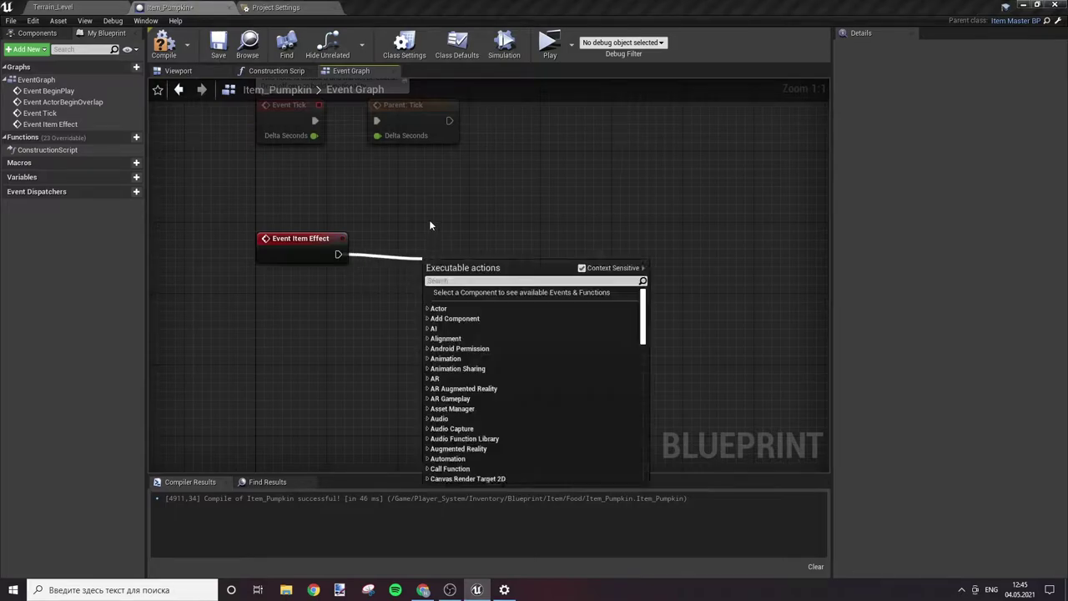
left_click(429, 219)
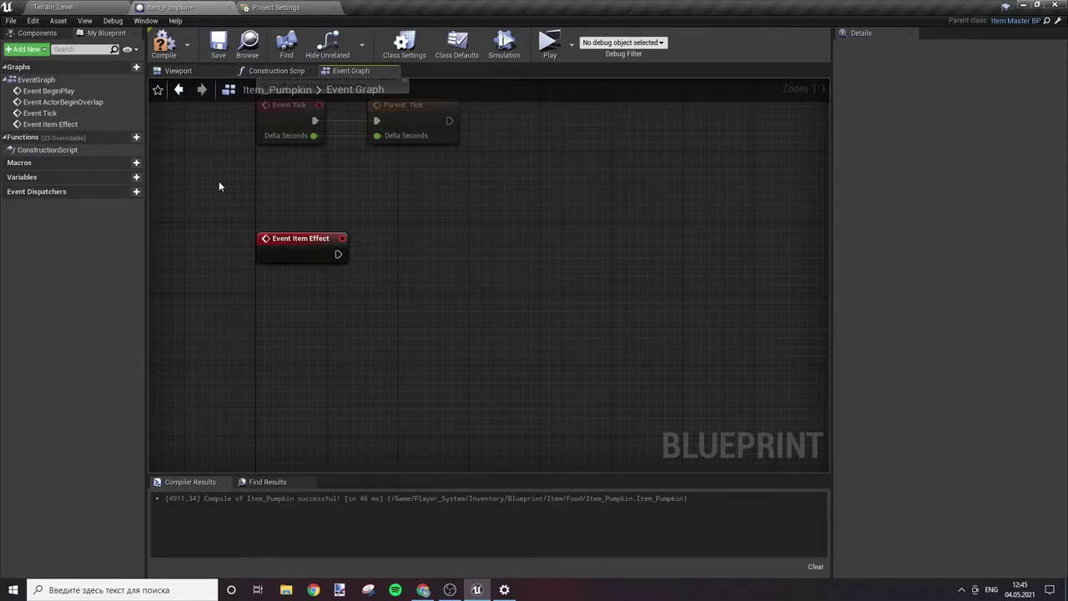
Step: Create a new function in Item_Pumpkin and name it Heal
left_click(136, 137)
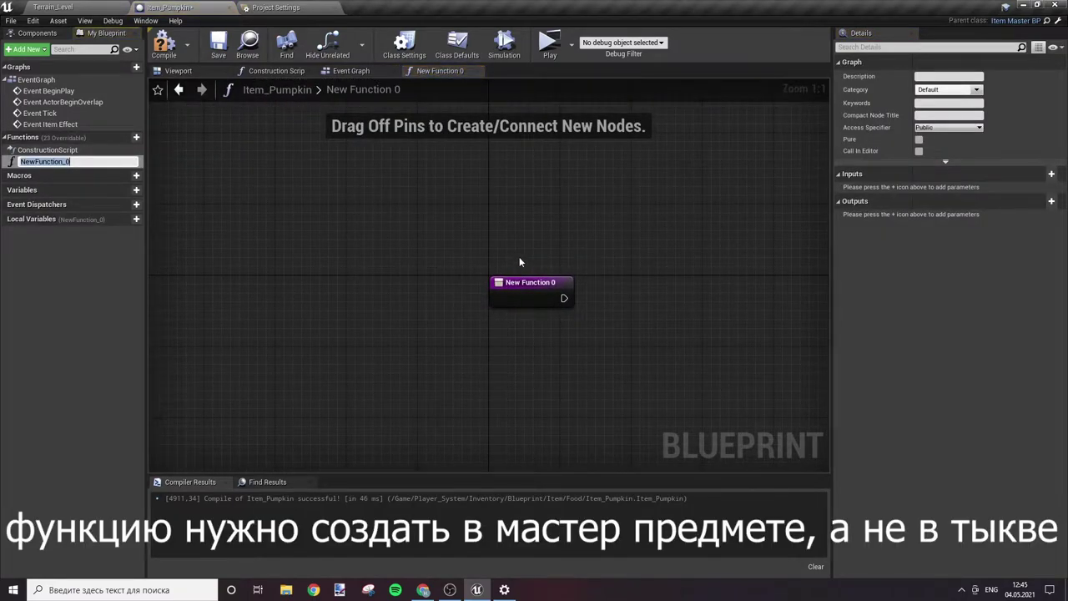
type("Heal")
key("Return")
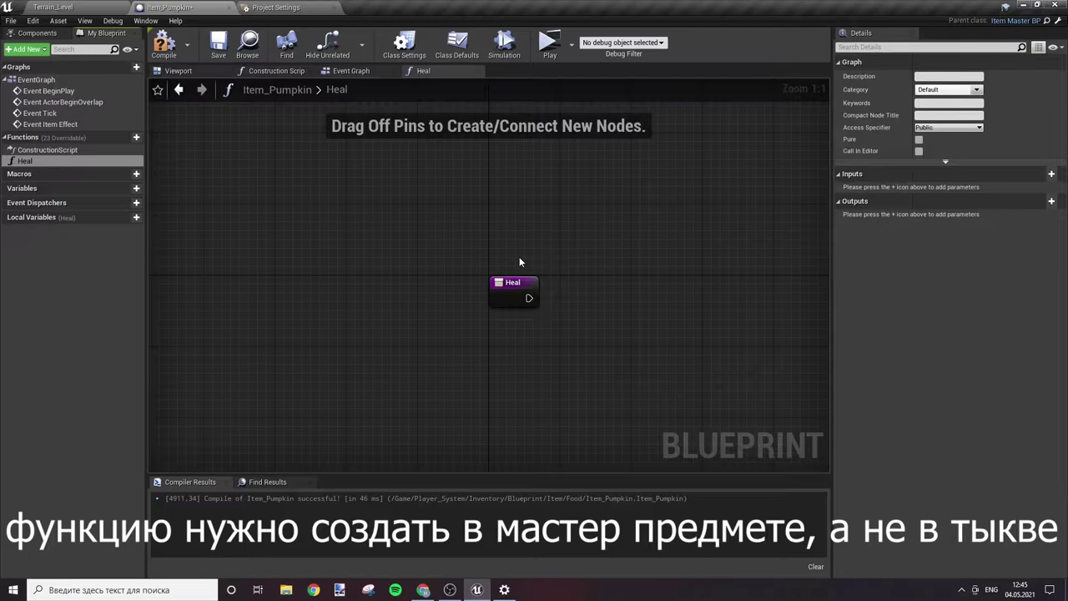
right_click_drag(615, 281, 496, 290)
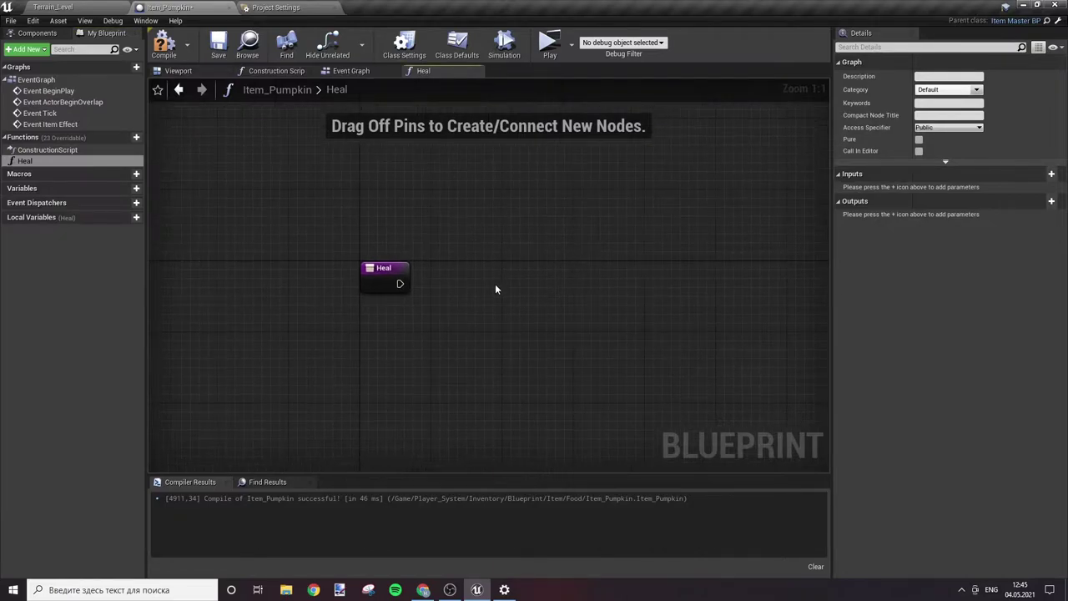
Step: Give Heal a Float input named 'Amount of Heal'
left_click(398, 286)
left_click(1051, 209)
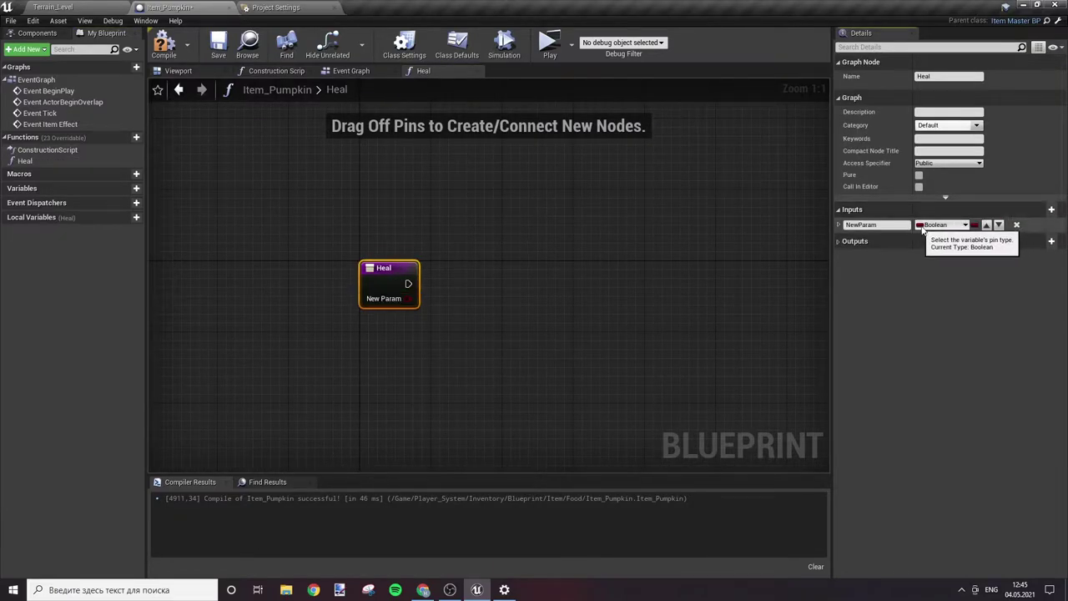
left_click(922, 227)
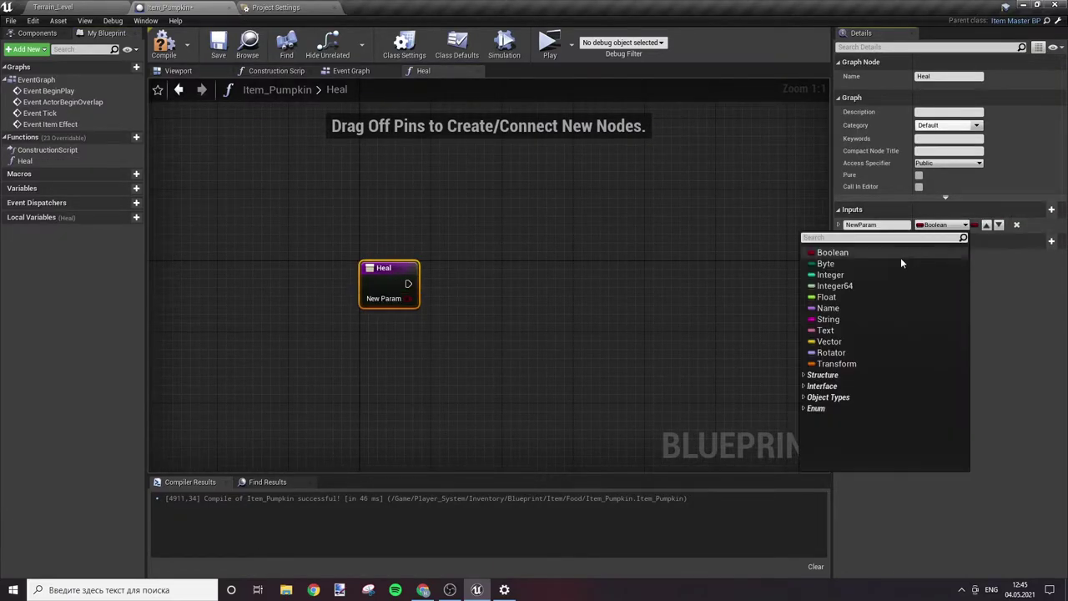
left_click(826, 297)
left_click(868, 225)
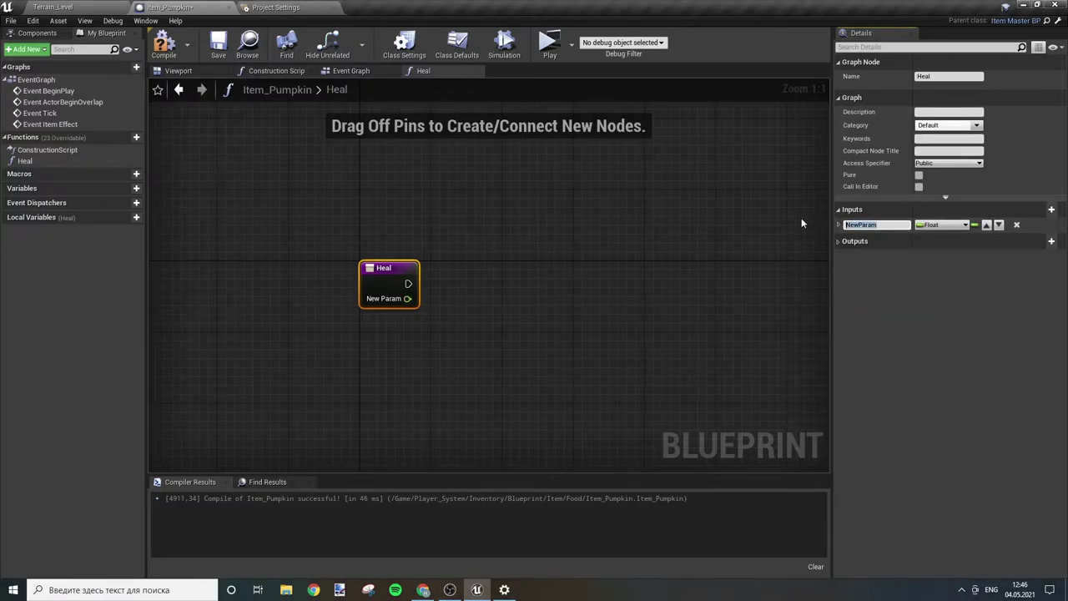
type("Amoi")
type("unt")
type(" of ")
type("He")
type("al")
key("Return")
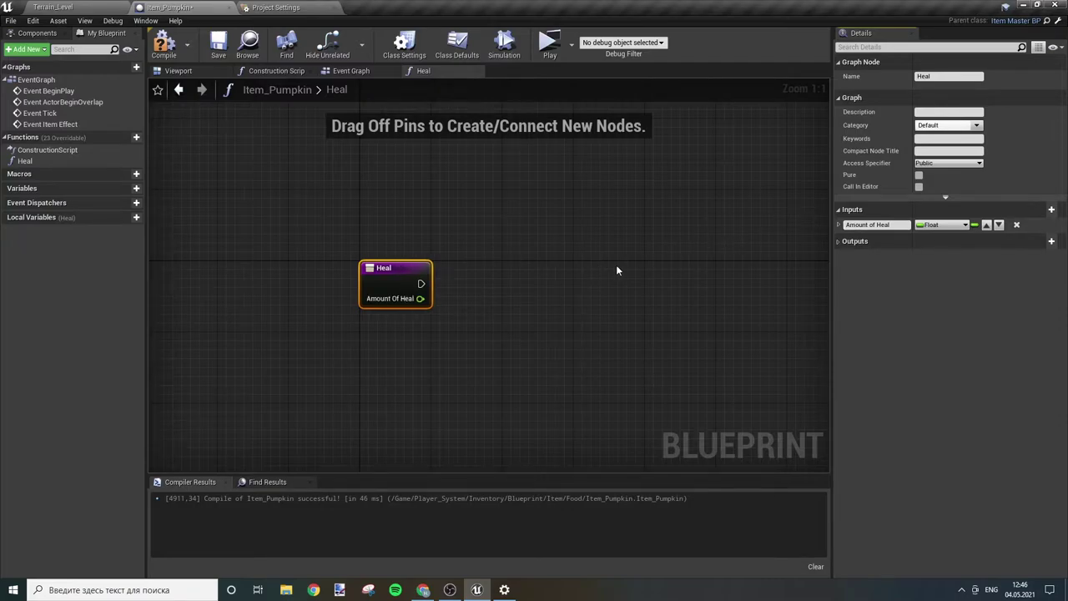
left_click(554, 272)
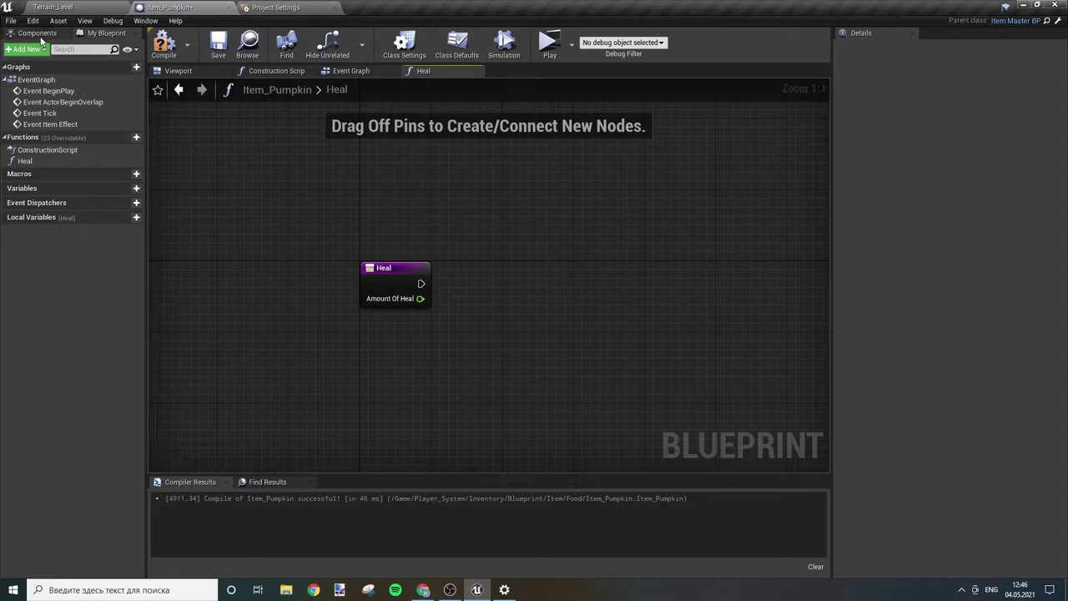
Step: Switch to Item_Pumpkin's Event Graph and bring Event Item Effect into view
left_click(36, 34)
left_click(93, 34)
left_click(352, 71)
mouse_move(326, 231)
right_mouse_down()
mouse_move(338, 305)
mouse_move(422, 342)
right_mouse_up()
scroll(529, 358, "down", 1)
scroll(552, 355, "down", 1)
right_click_drag(551, 355, 516, 356)
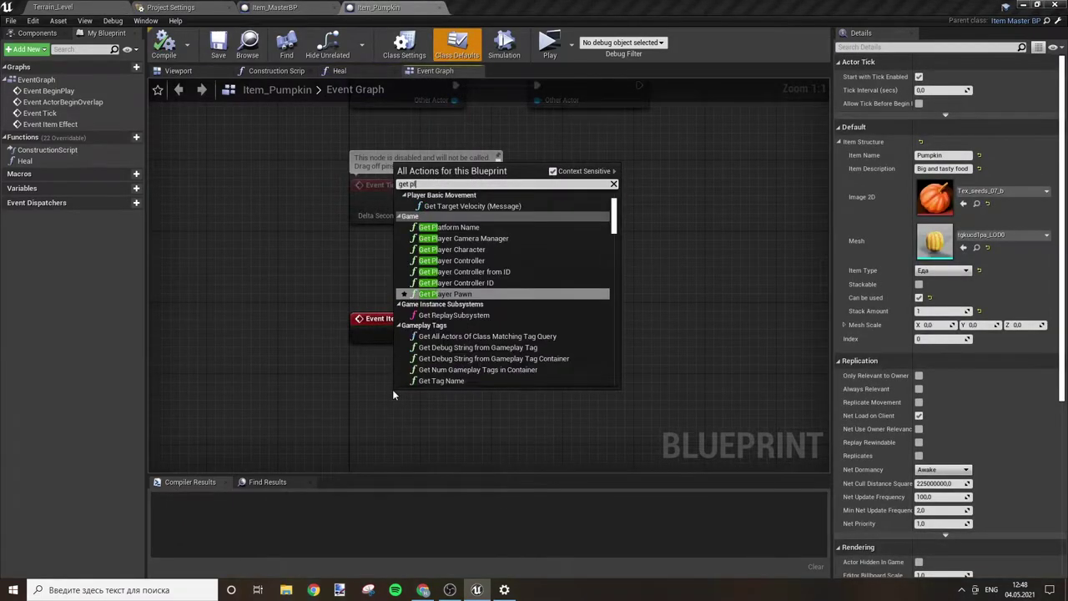
Step: Add Get Player Character and a Cast To Player_Char_BP wired from Event Item Effect
type("ayer cha")
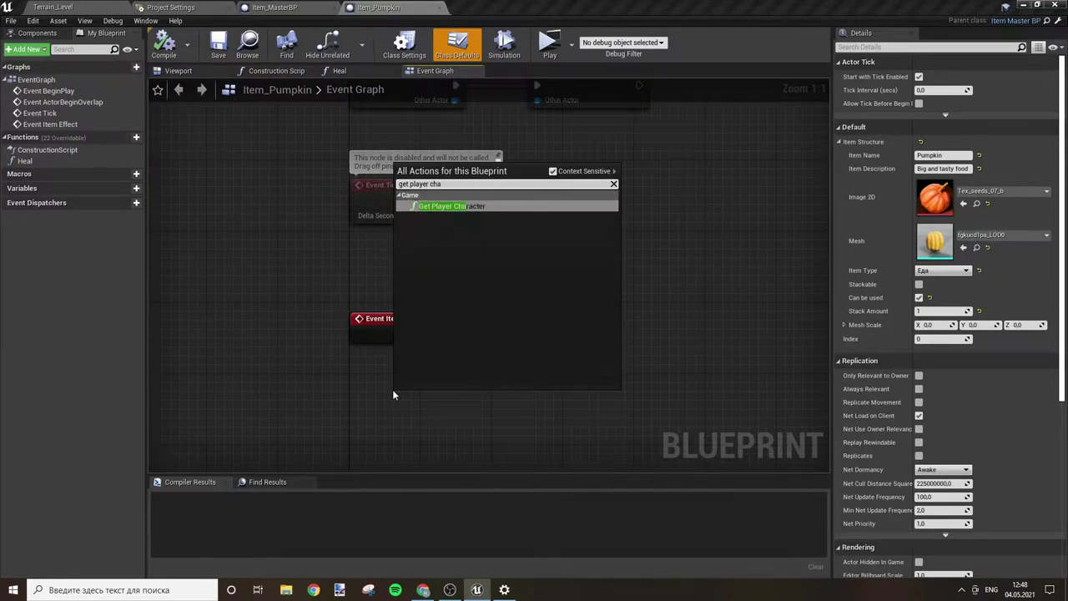
key("Return")
left_click_drag(519, 414, 564, 364)
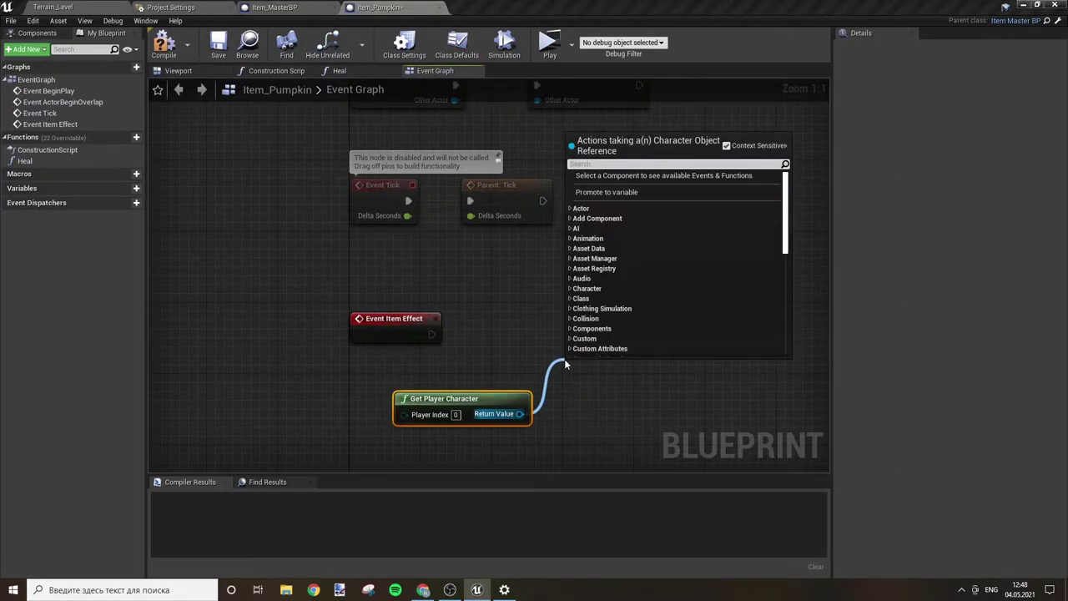
type("cast")
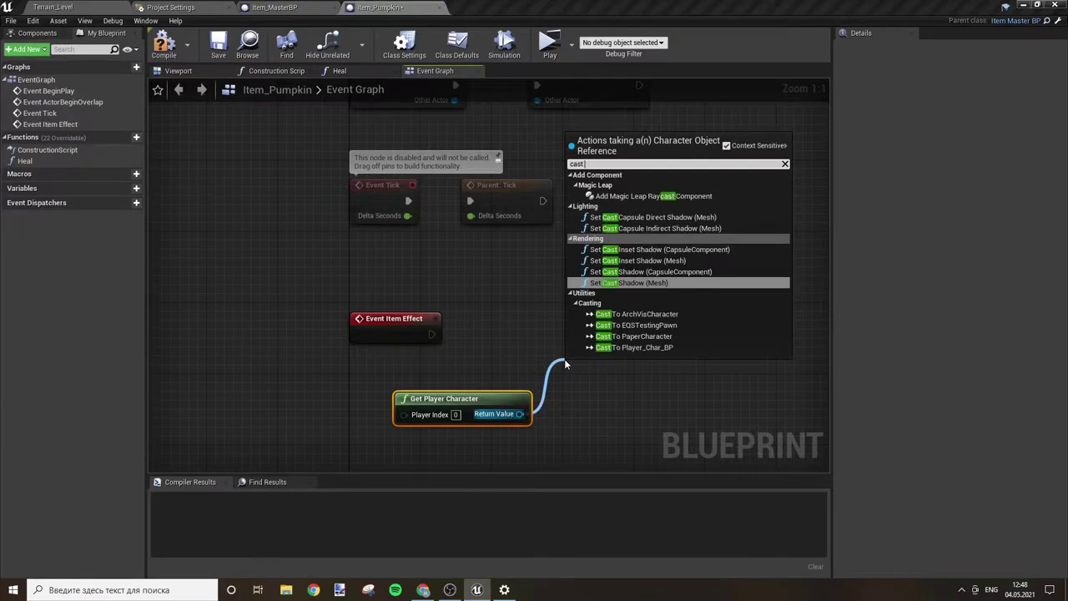
type(" to pla")
key("Return")
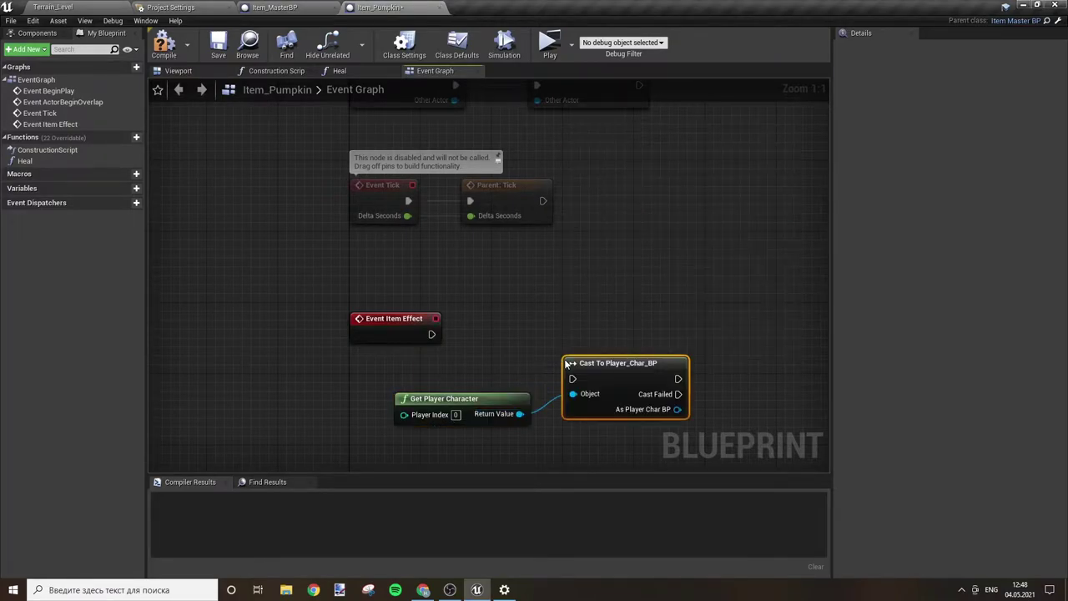
left_click_drag(571, 378, 430, 339)
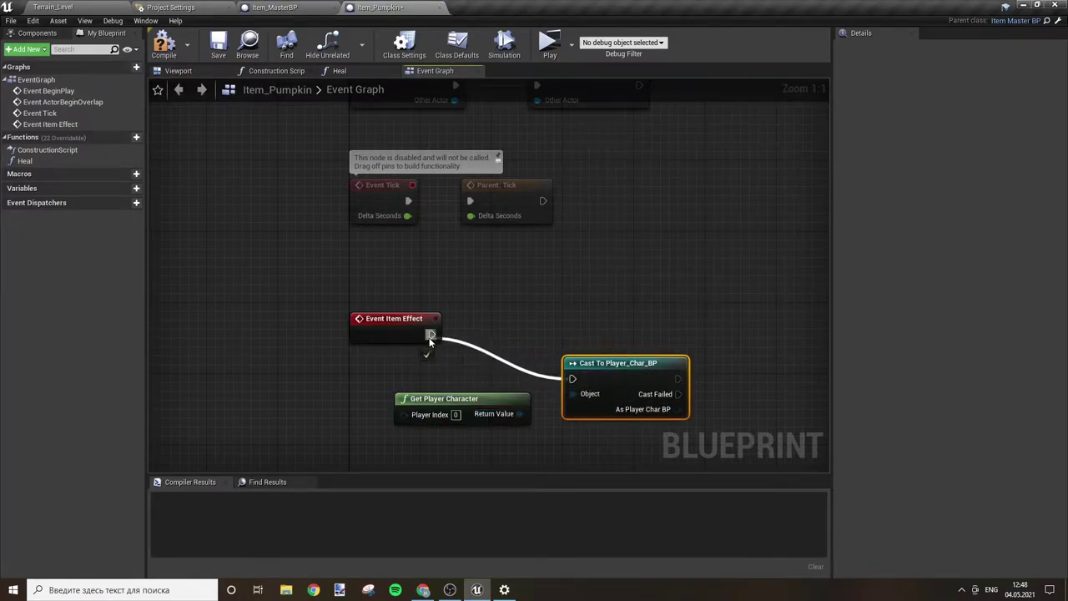
Step: Delete the trial Get Player Character and cast nodes
left_click_drag(434, 399, 380, 372)
left_click_drag(467, 387, 573, 393)
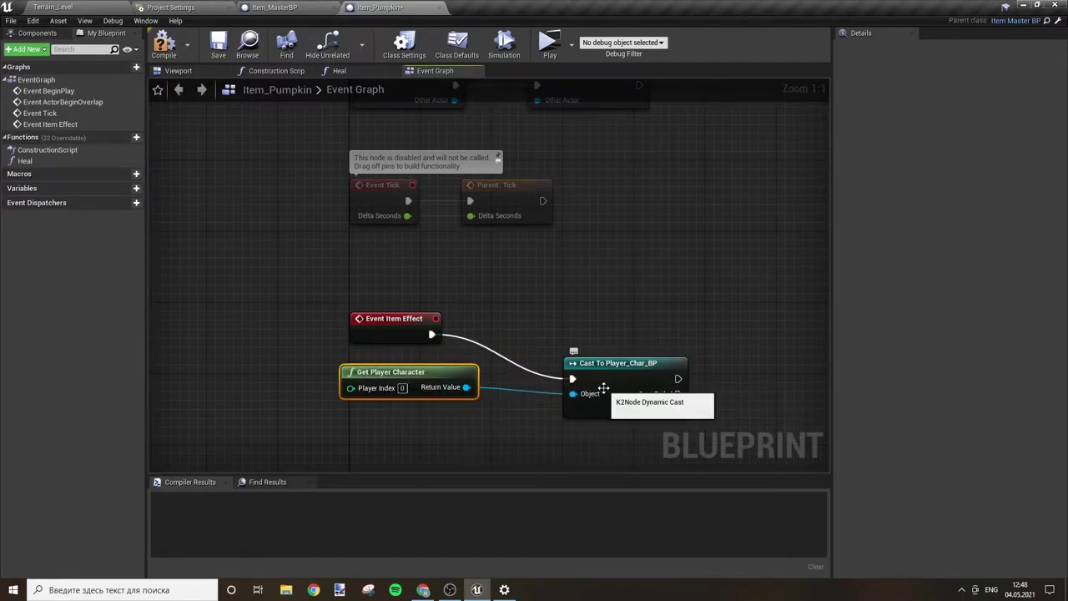
left_click(602, 389, "shift")
key("Delete")
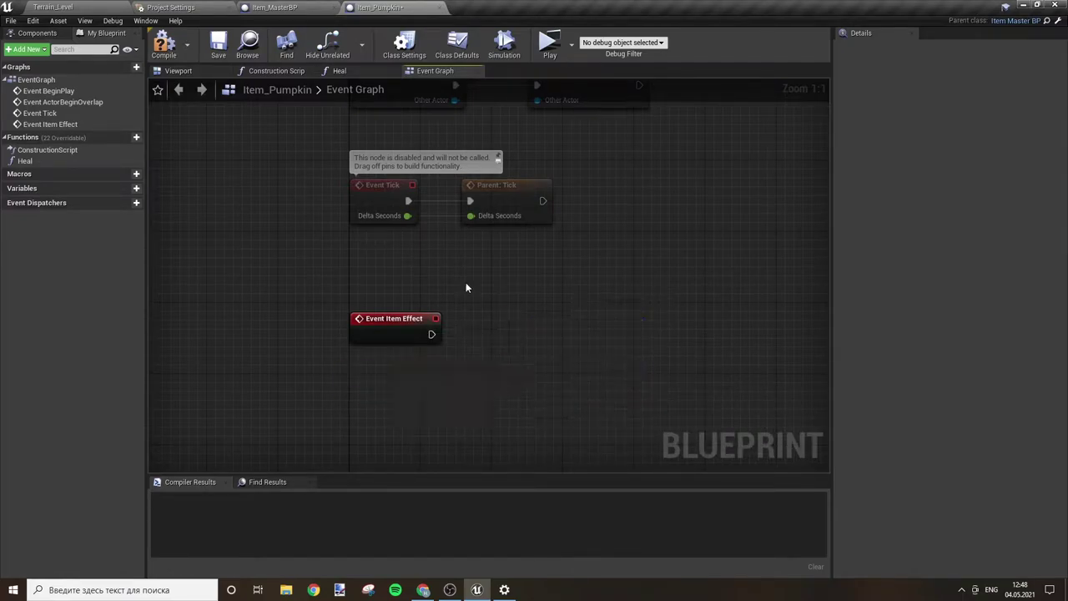
right_click_drag(453, 252, 492, 333)
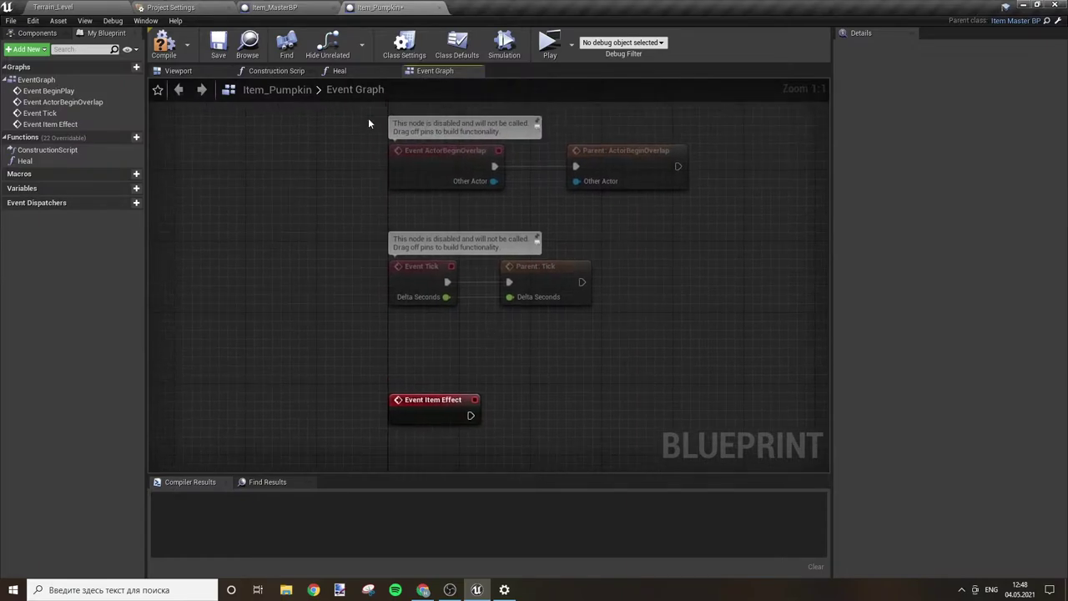
Step: In the Heal graph, cast Get Player Character to Player_Char_BP, driven by Heal's entry
left_click(344, 71)
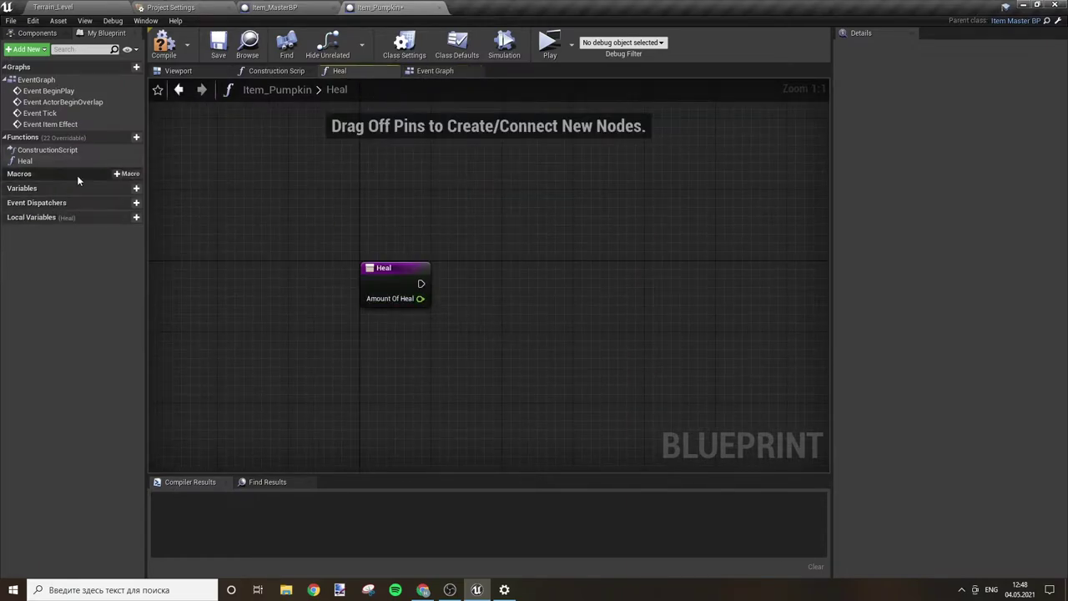
right_click(365, 220)
type("get play")
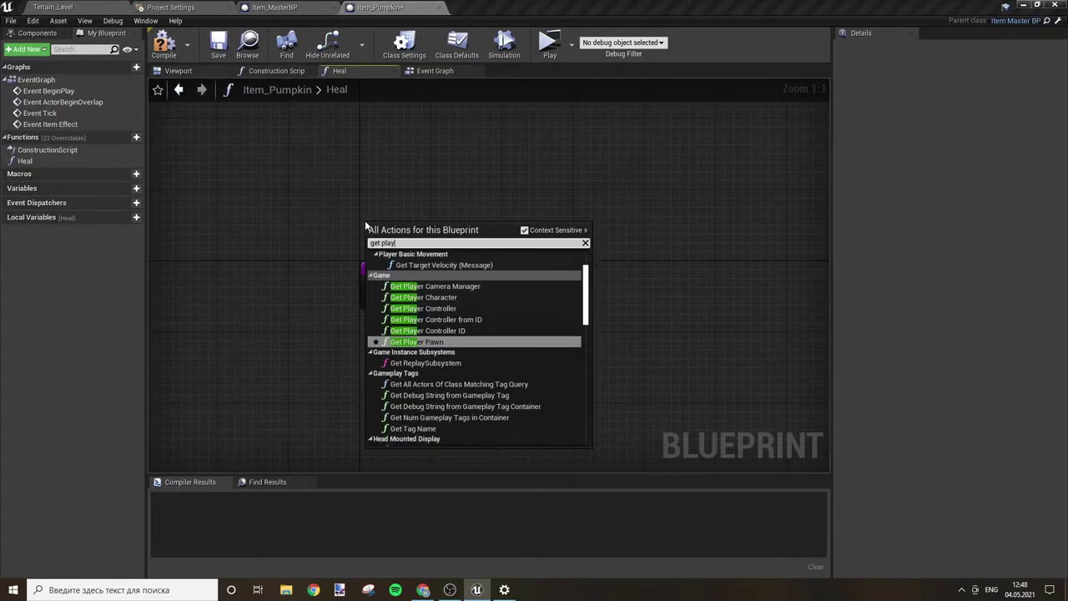
type("er char")
key("Return")
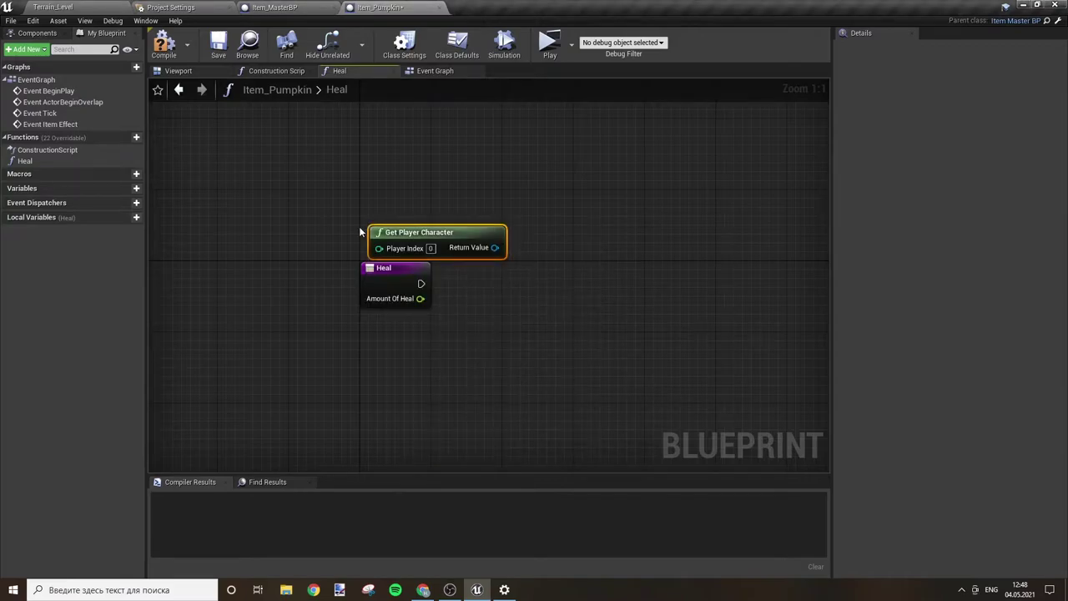
left_click_drag(495, 247, 518, 280)
type("cast t")
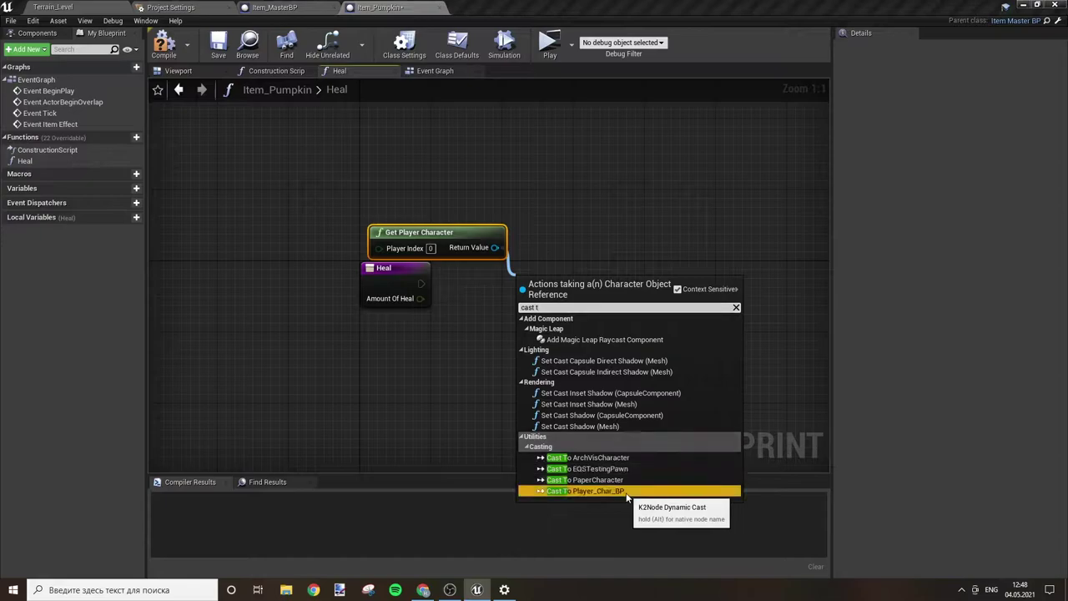
left_click(584, 491)
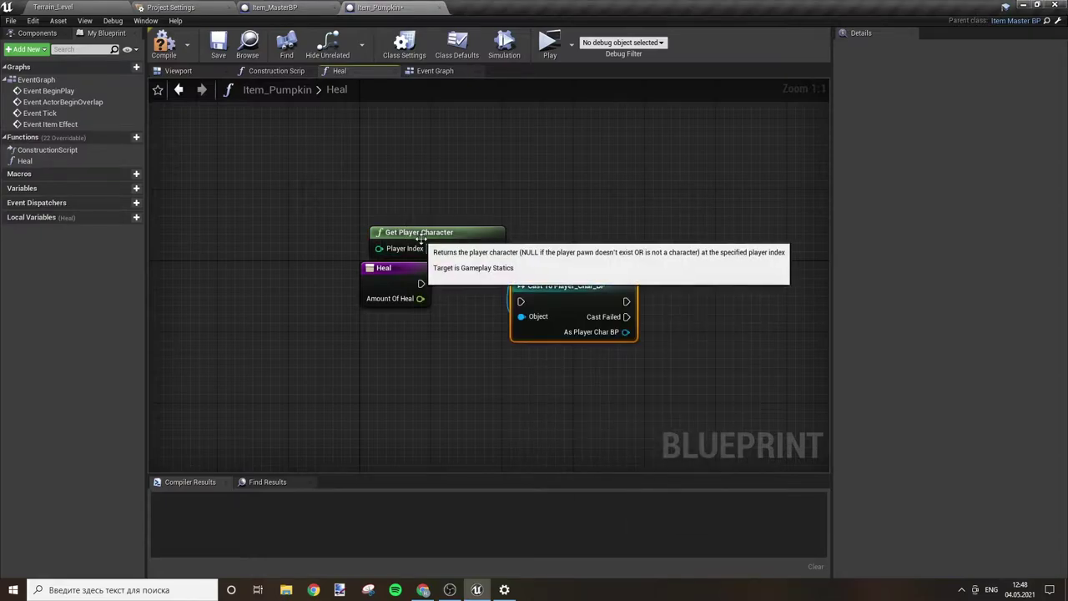
left_click_drag(422, 237, 342, 211)
mouse_move(421, 283)
left_mouse_down()
mouse_move(519, 301)
mouse_move(510, 249)
left_mouse_up()
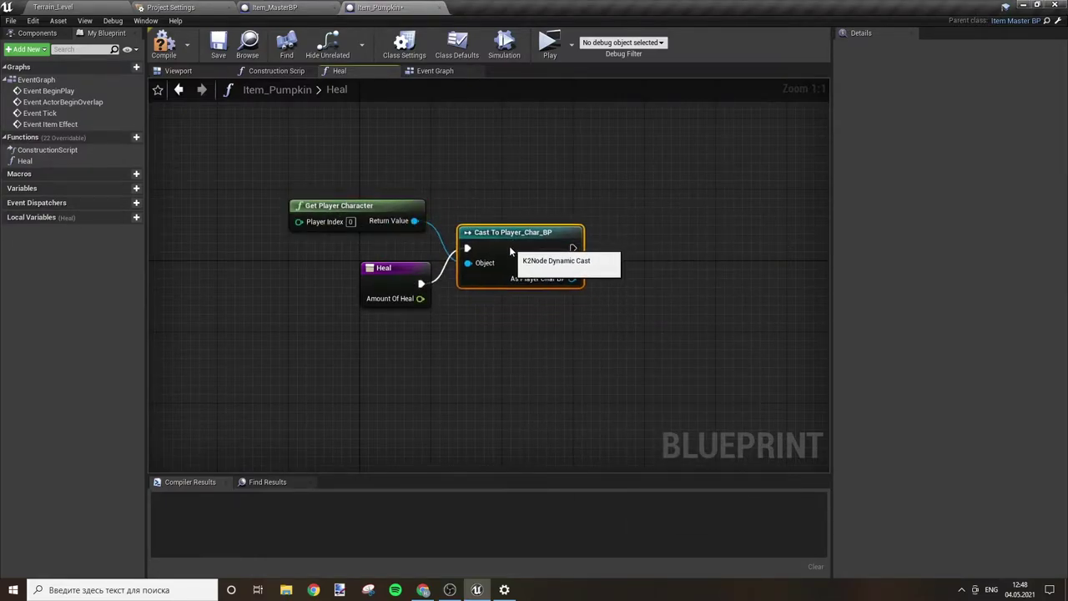
right_click_drag(591, 282, 425, 273)
Step: Add a Player Stats getter from the cast's As Player Char BP pin
left_click_drag(406, 269, 500, 286)
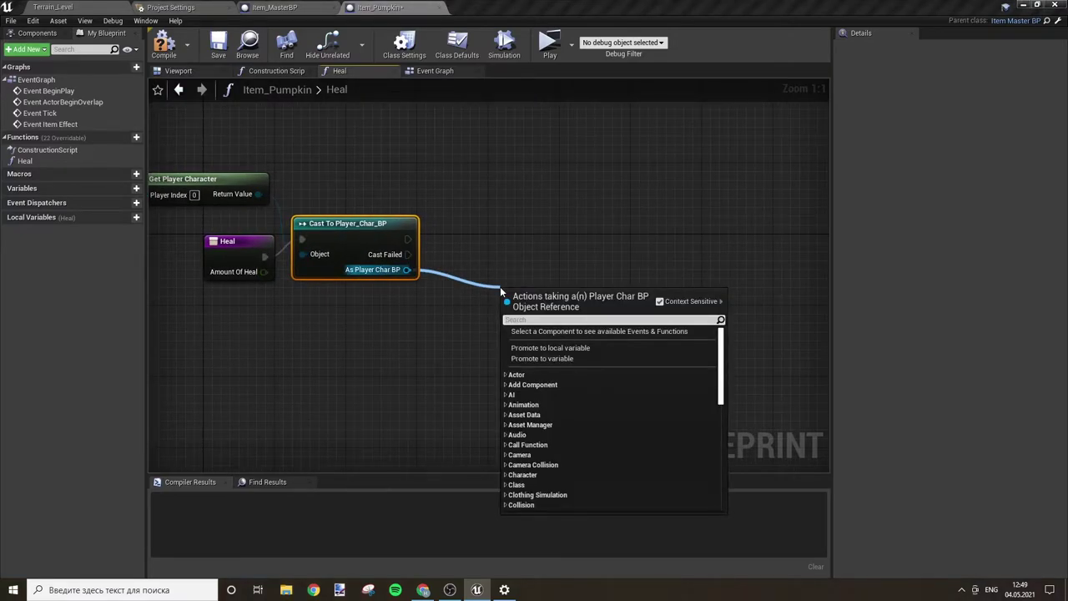
type("get")
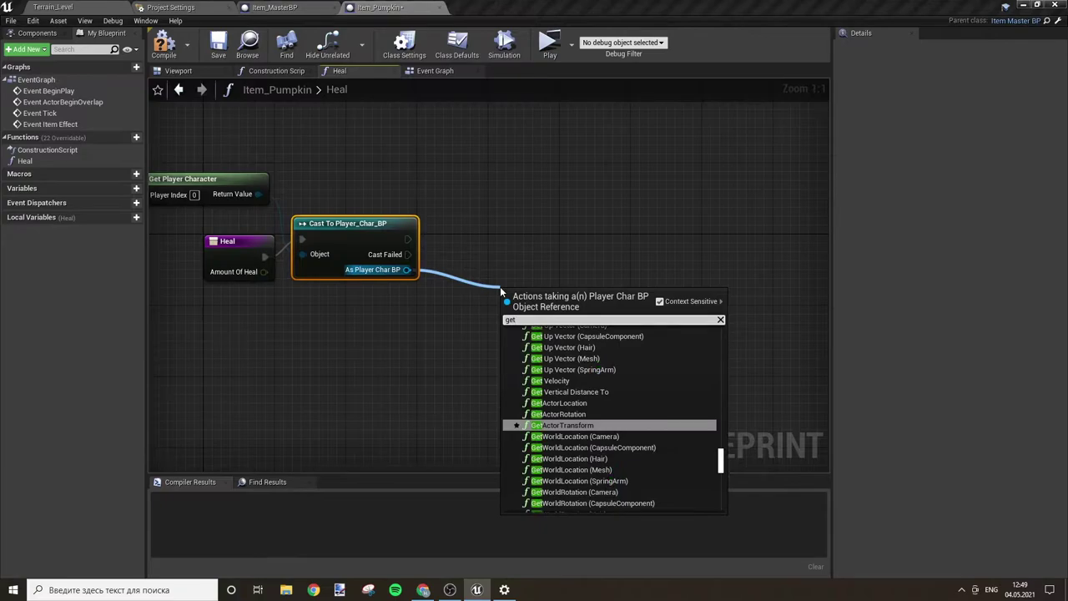
type(" hea")
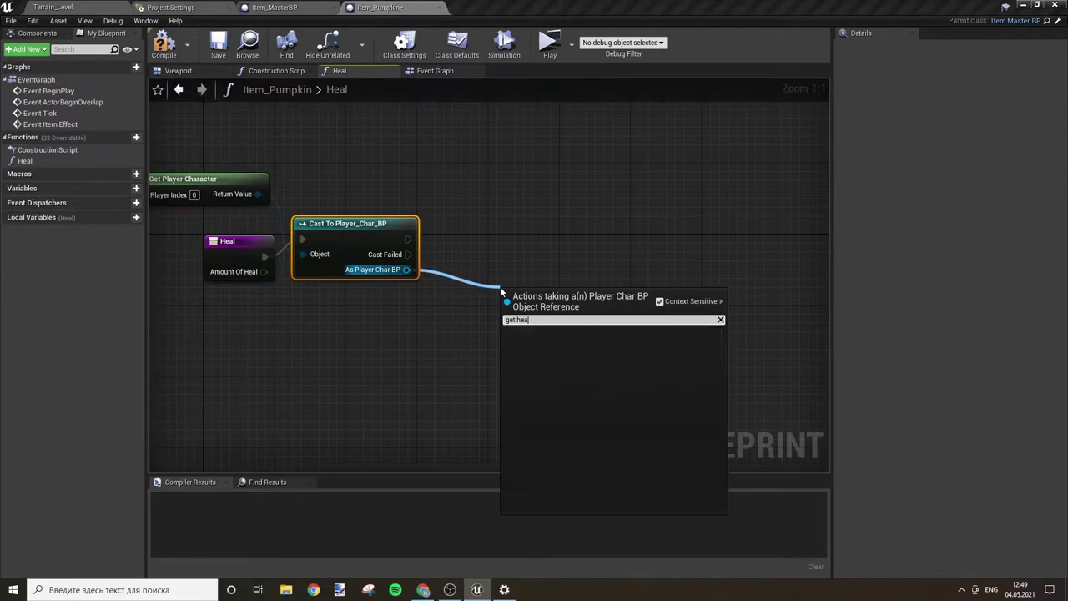
key("BackSpace")
key("BackSpace")
key("BackSpace")
type("p")
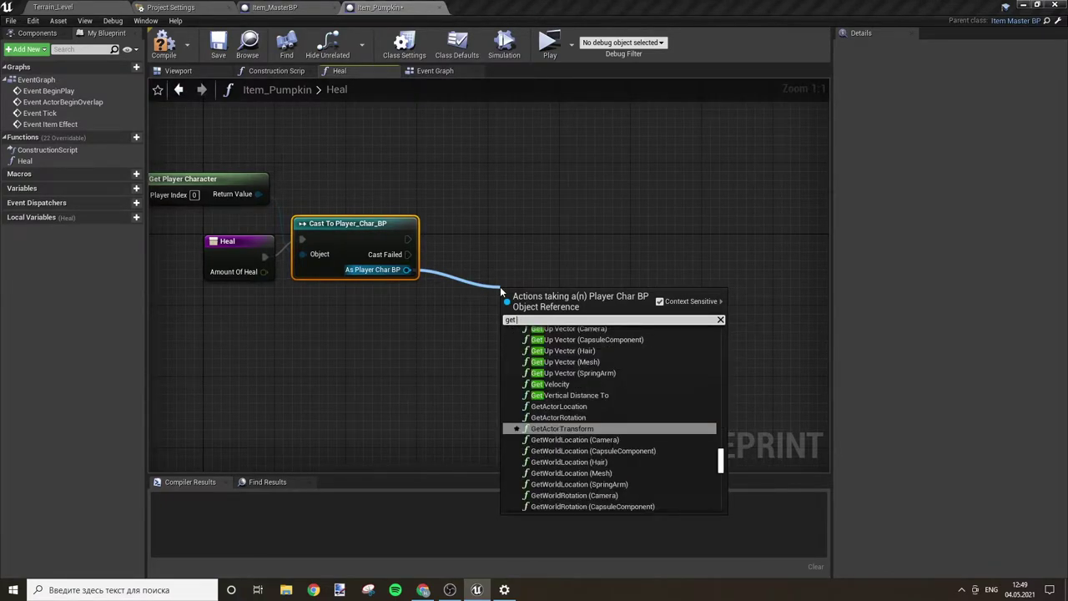
type("l")
left_click_drag(406, 269, 476, 267)
type("player")
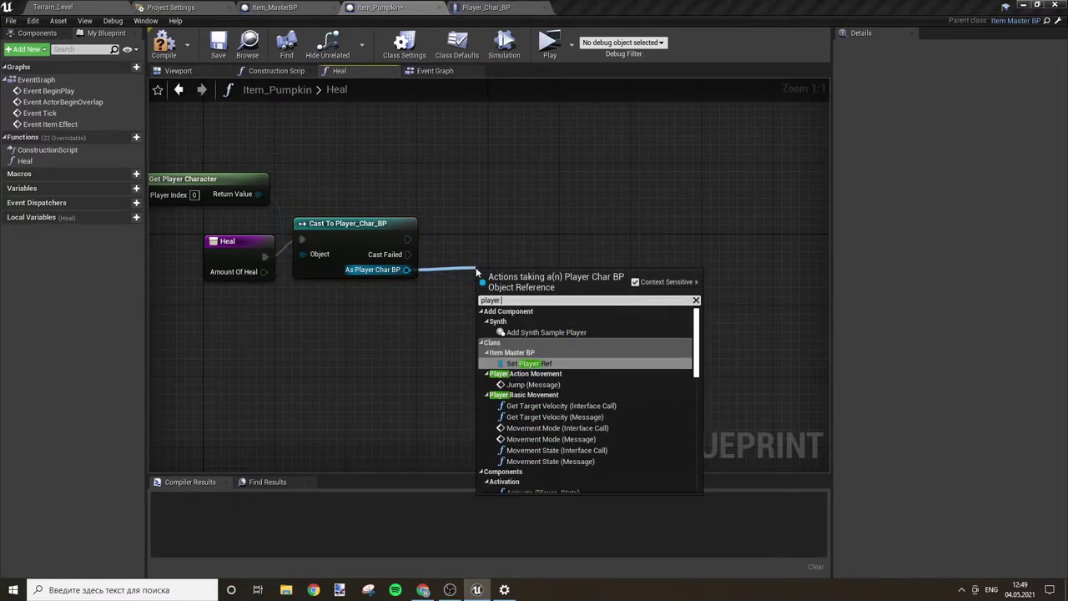
type(" stats")
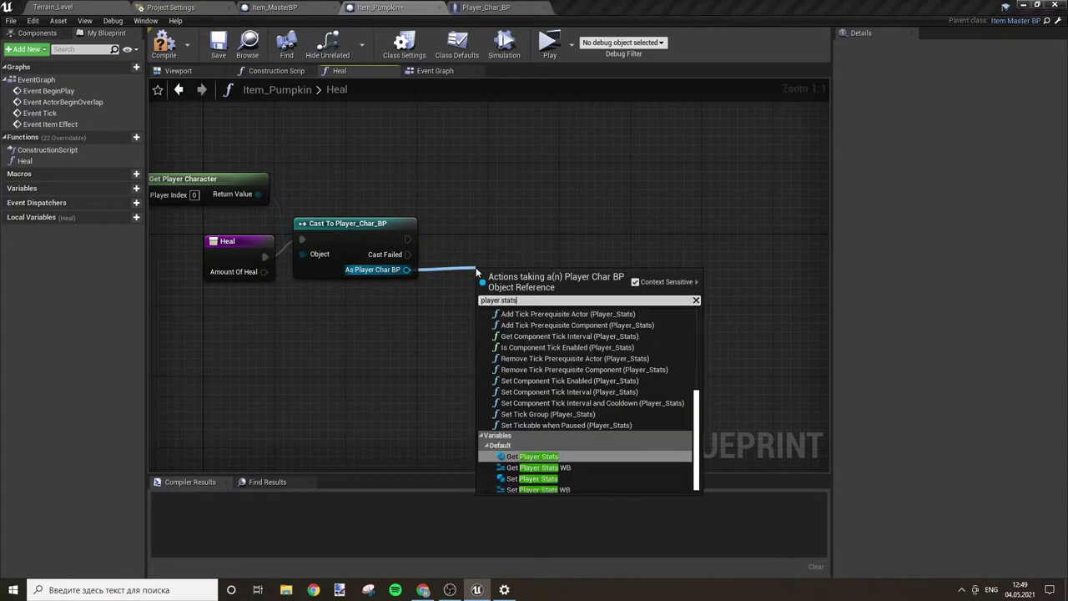
key("Return")
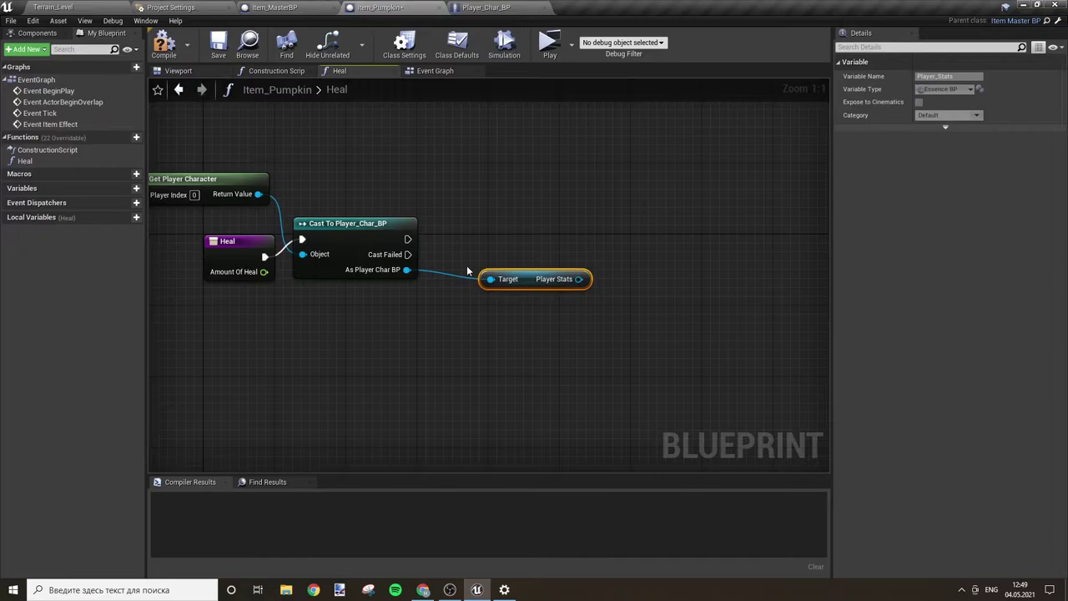
Step: Add Health and Max Health getters from Player Stats
mouse_move(542, 279)
left_mouse_down()
mouse_move(498, 278)
mouse_move(606, 284)
left_mouse_up()
type("ge")
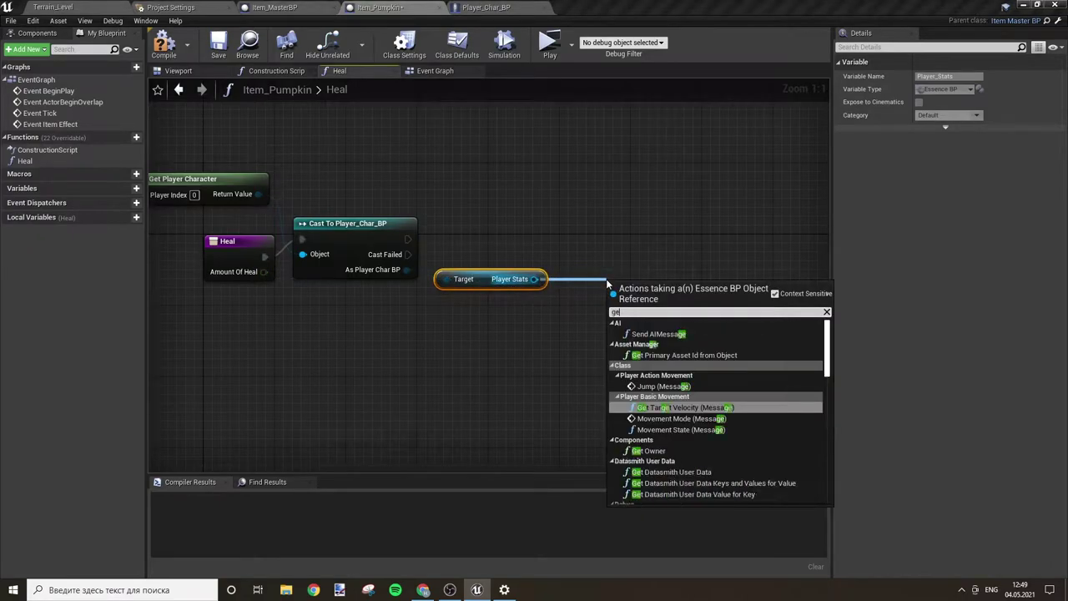
type("t hea")
key("Return")
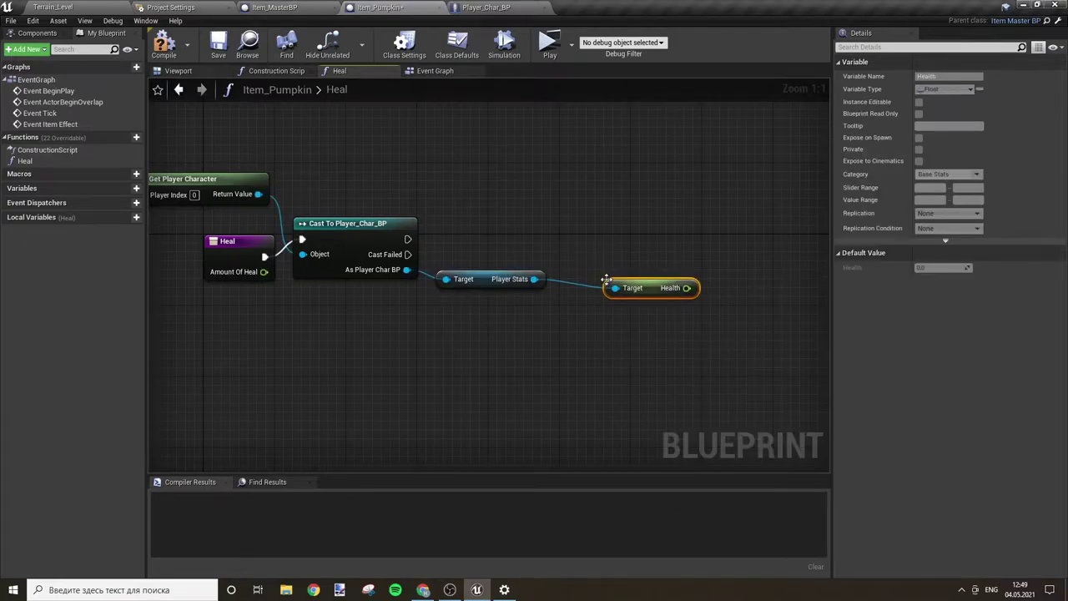
left_click_drag(534, 278, 588, 350)
type("g")
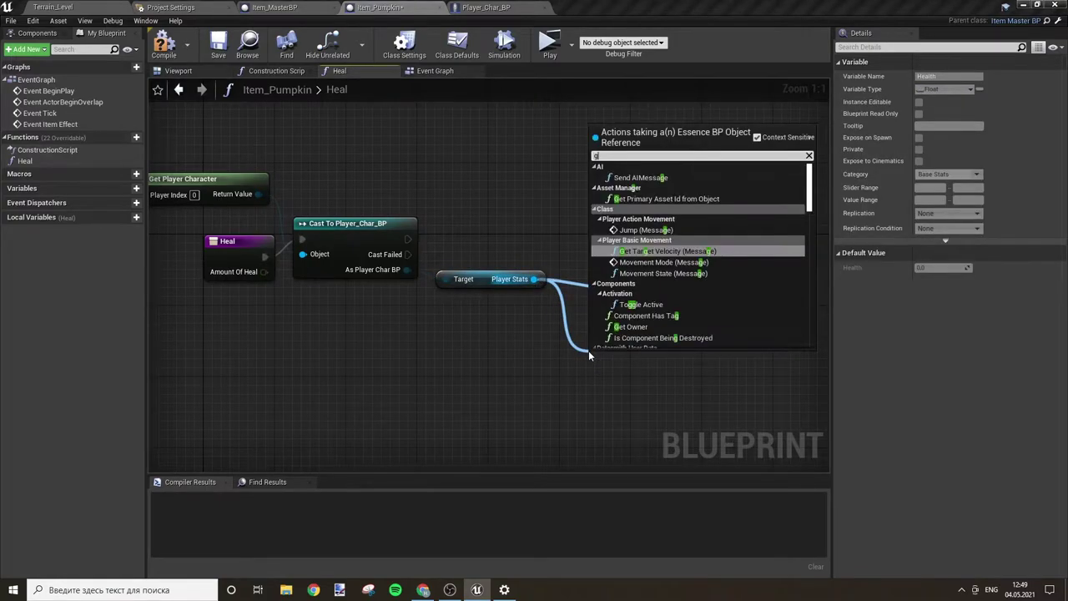
type("et max hea")
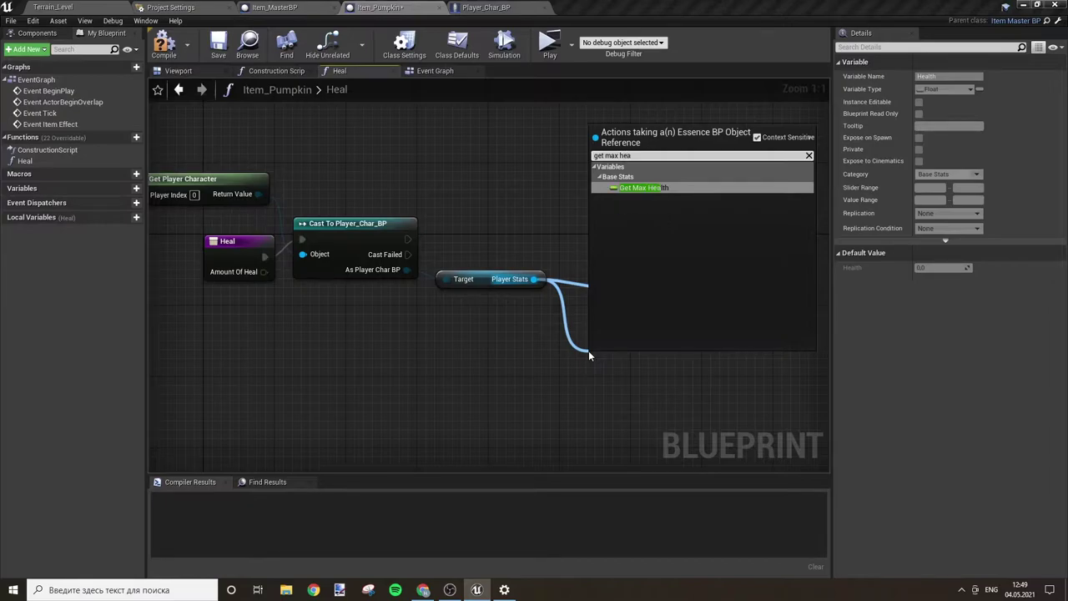
key("Return")
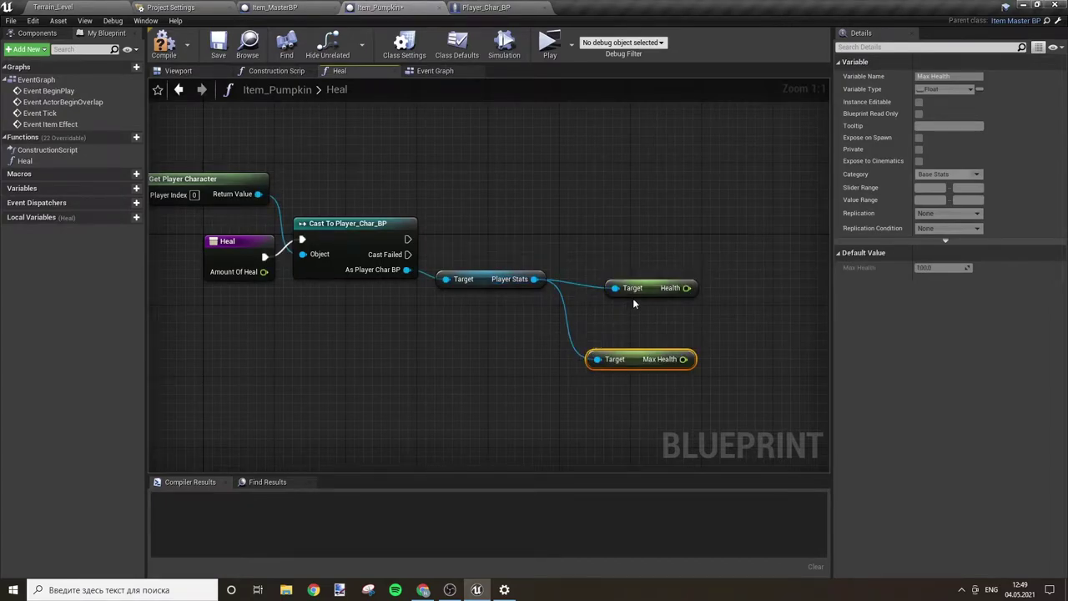
Step: Add Amount Of Heal to Health with a float + node, rerouting the wire
mouse_move(615, 288)
left_mouse_down()
mouse_move(621, 276)
mouse_move(589, 279)
mouse_move(677, 296)
left_mouse_up()
left_click(644, 289)
type("+")
key("Return")
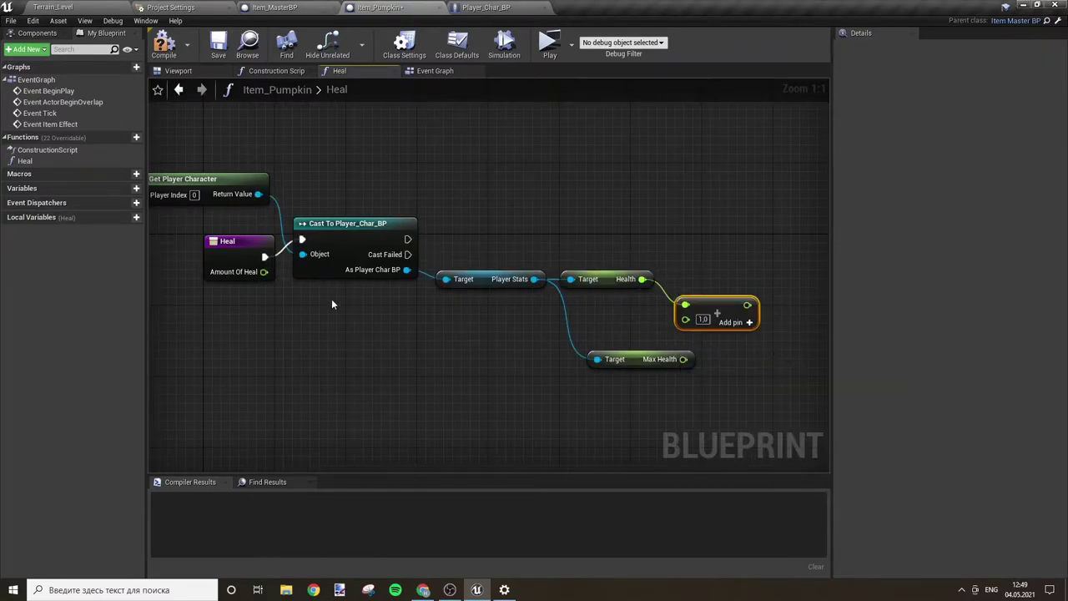
left_click_drag(263, 272, 685, 319)
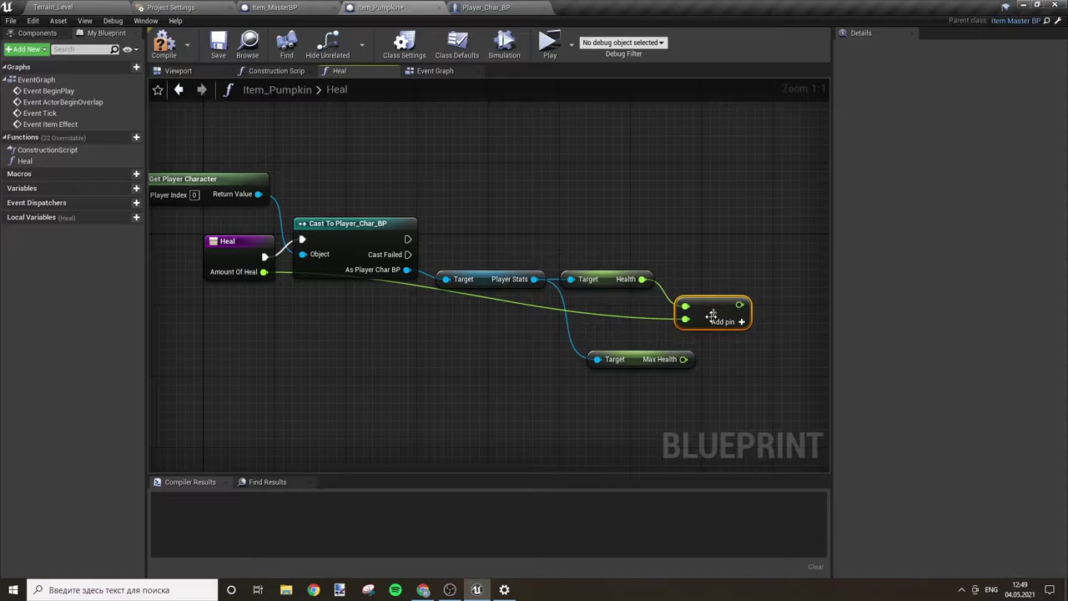
double_click(411, 285)
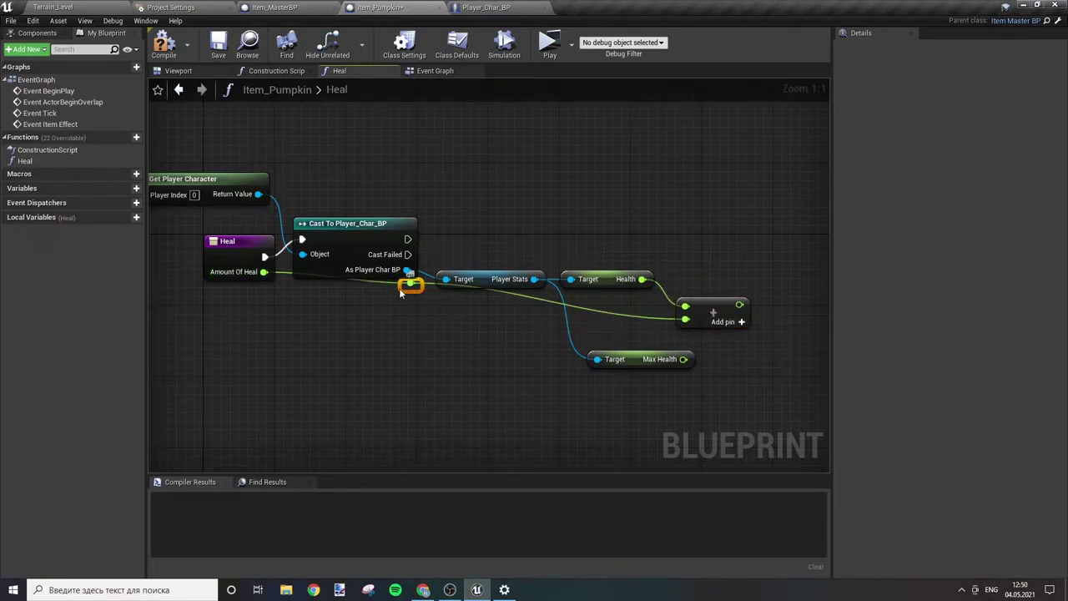
left_click_drag(402, 289, 329, 326)
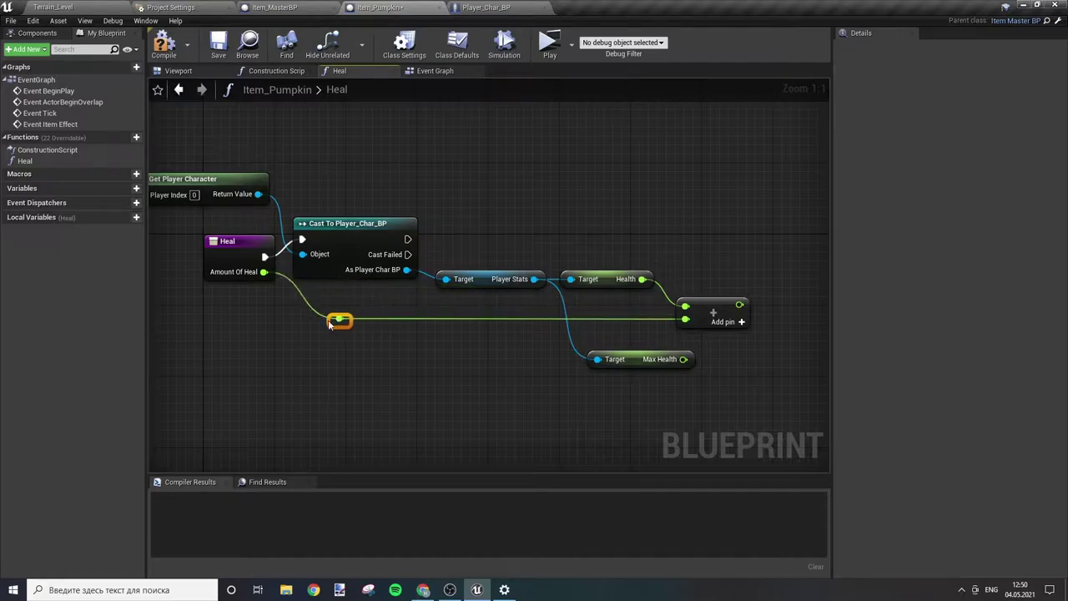
Step: Feed the sum into a float greater-than comparison node
right_click_drag(610, 380, 398, 331)
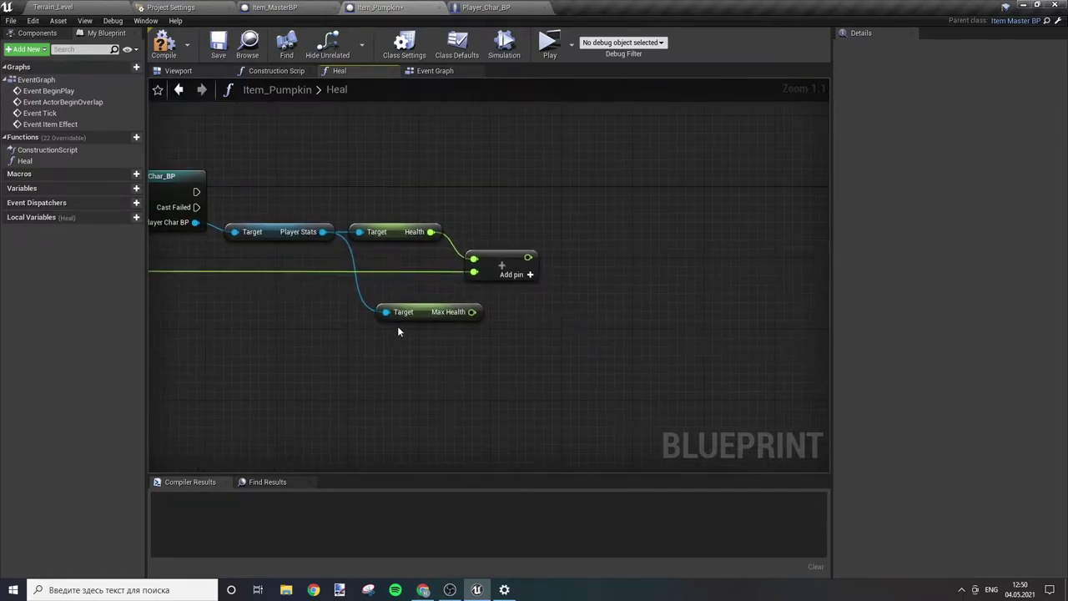
left_click_drag(417, 314, 469, 350)
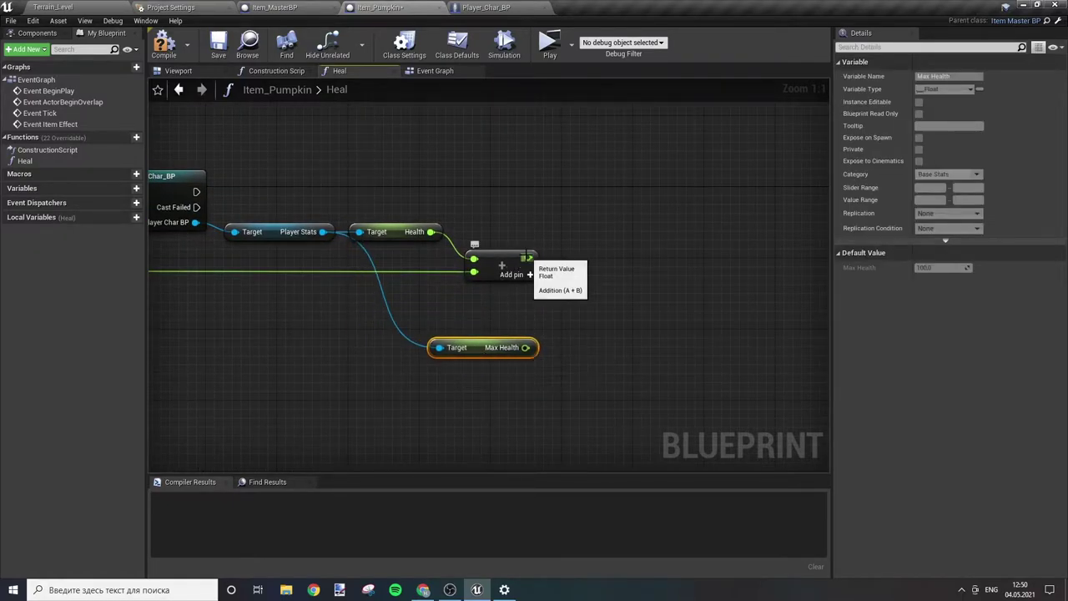
left_click_drag(527, 258, 589, 309)
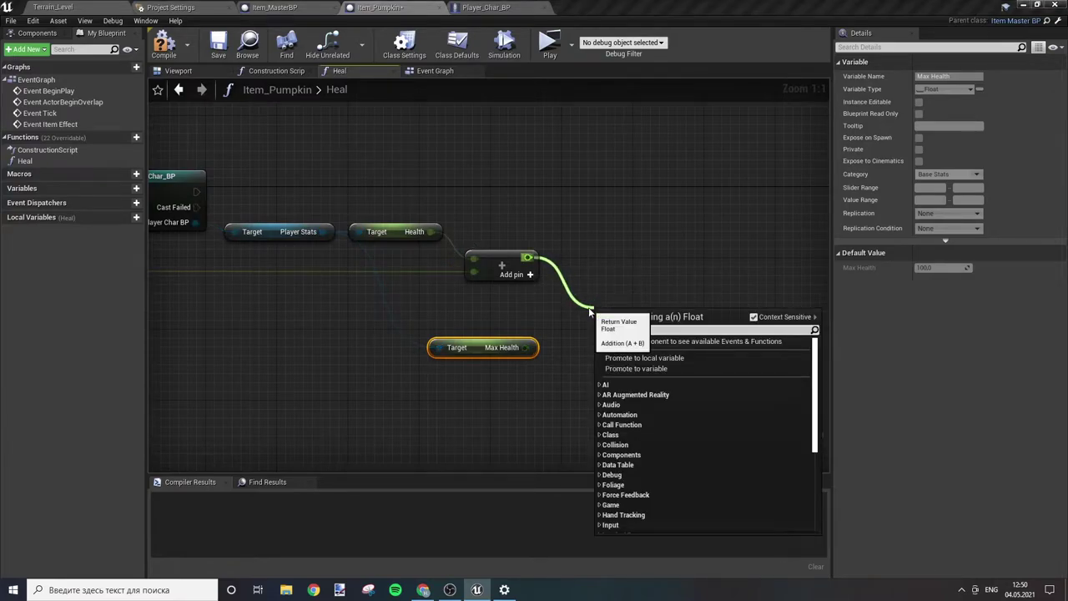
type(">")
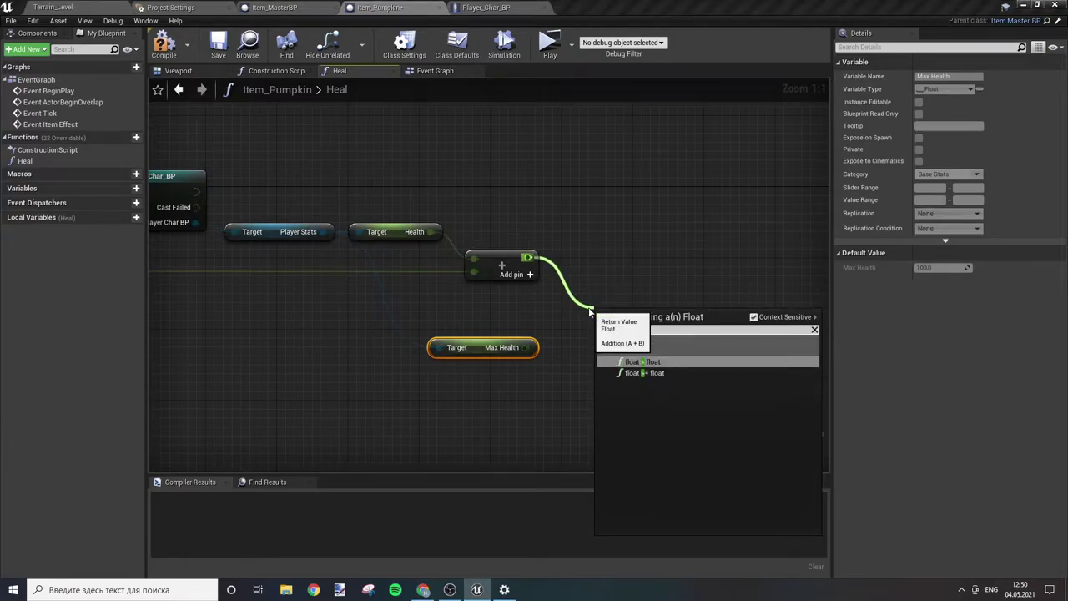
key("Return")
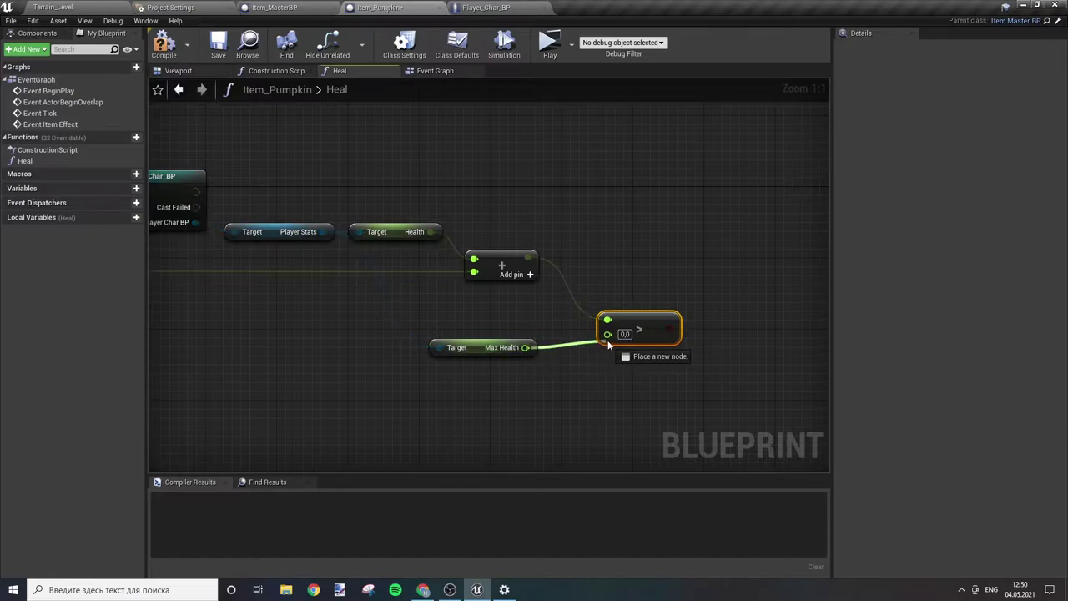
Step: Wire Max Health into the greater-than node's second input
mouse_move(525, 347)
left_mouse_down()
mouse_move(608, 334)
mouse_move(604, 267)
left_mouse_up()
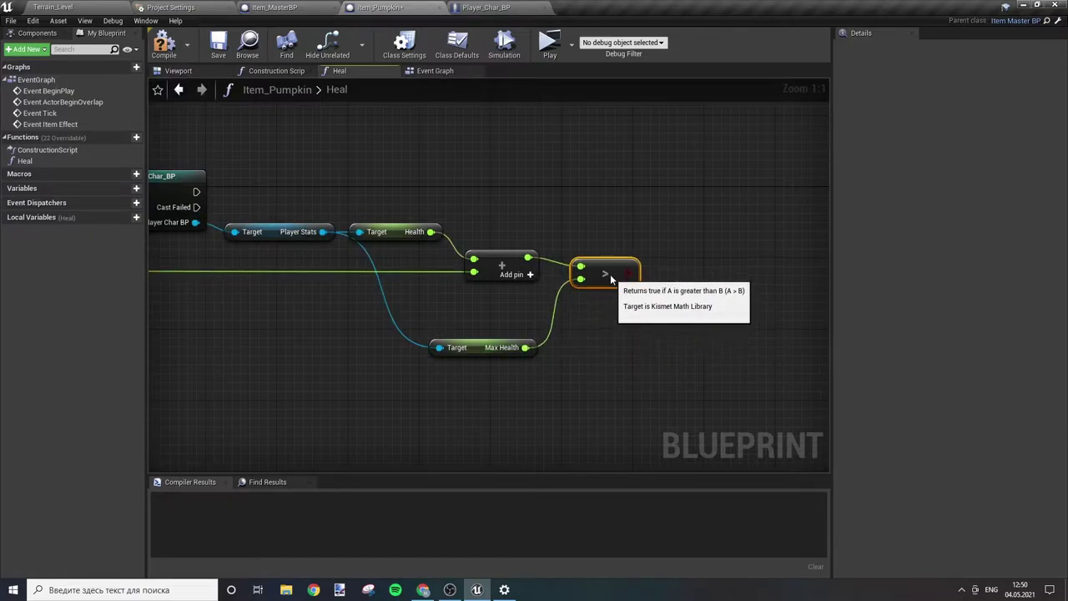
left_click_drag(520, 350, 524, 310)
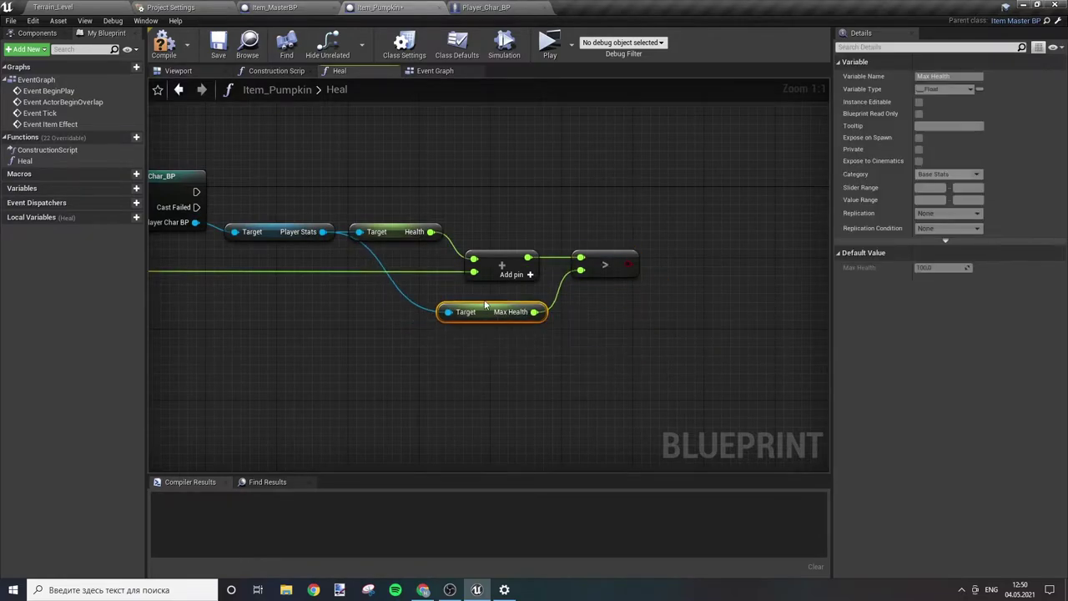
right_click_drag(524, 310, 507, 403)
Step: Add a Select Float whose Pick A comes from the comparison result
right_click(578, 346)
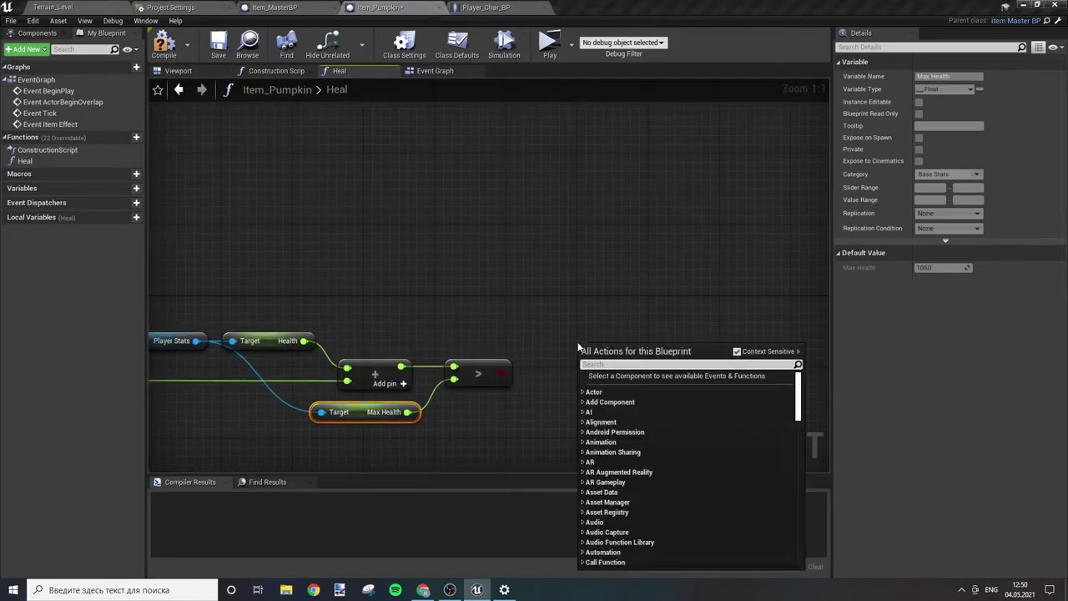
type("select")
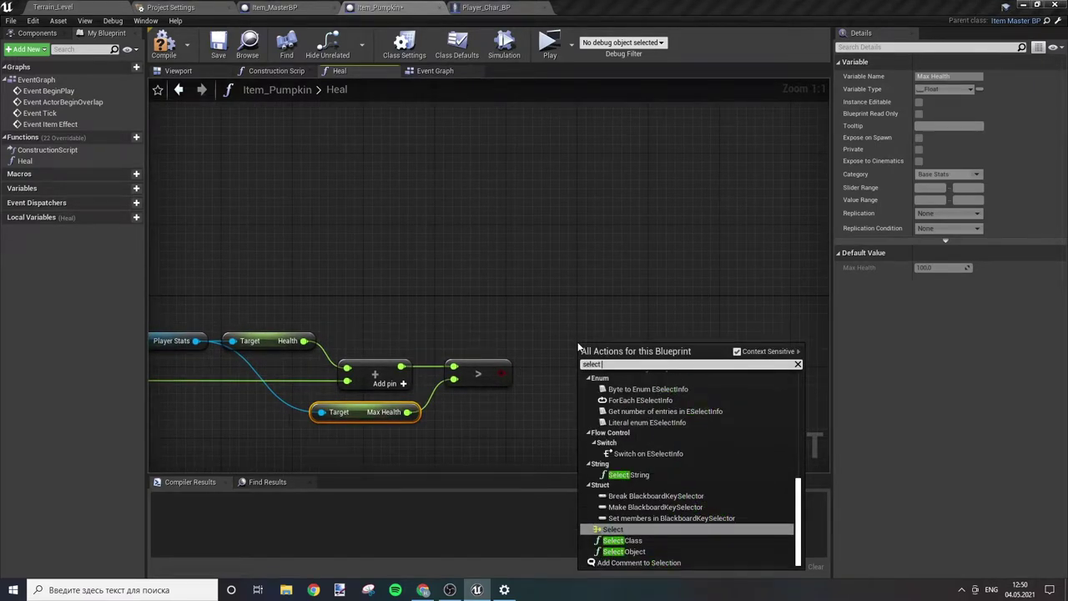
type(" fl")
key("Return")
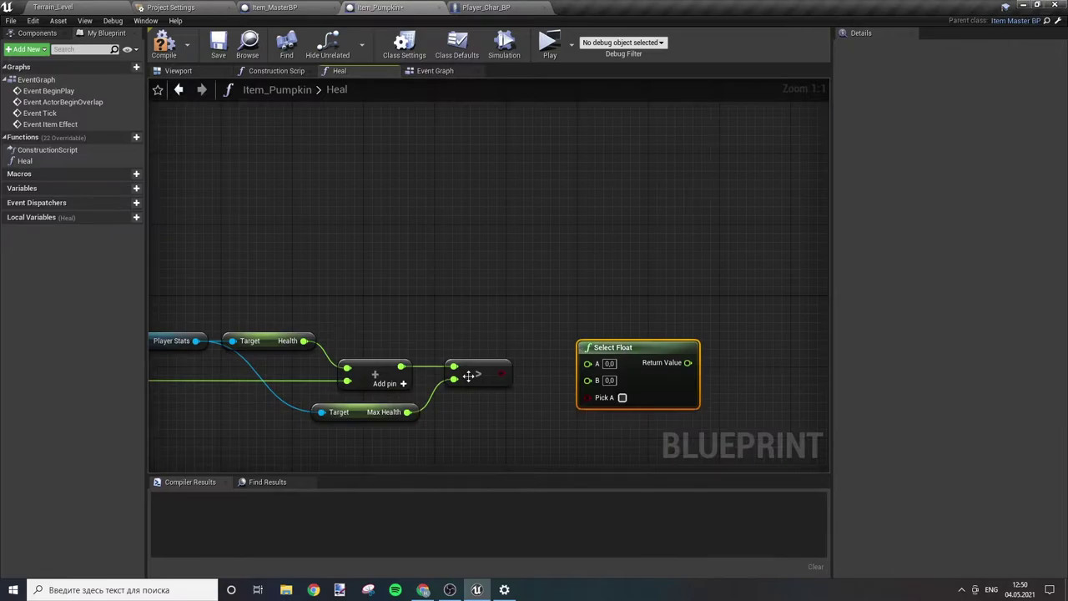
left_click_drag(501, 373, 588, 397)
left_click_drag(657, 376, 615, 348)
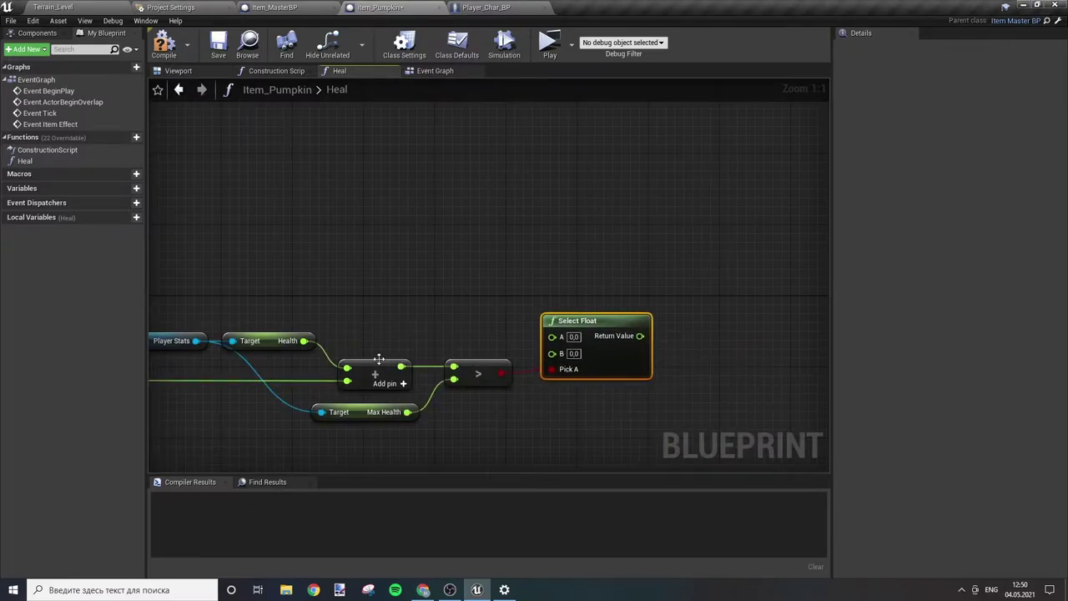
Step: Feed Max Health into Select Float A via a reroute and the sum into B
left_click_drag(301, 296, 369, 381)
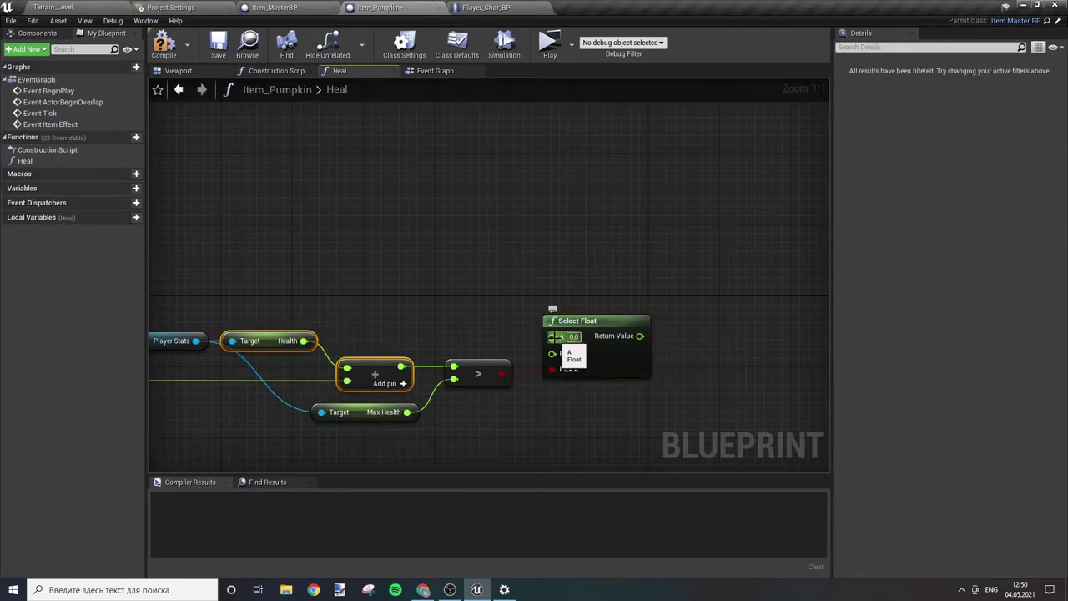
left_click_drag(407, 411, 551, 335)
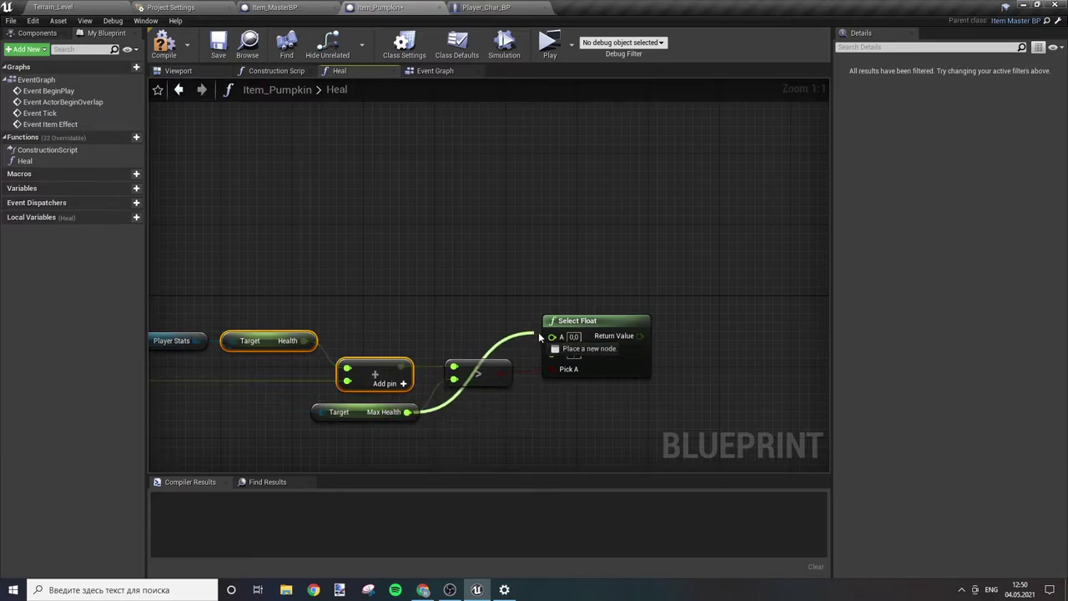
double_click(450, 402)
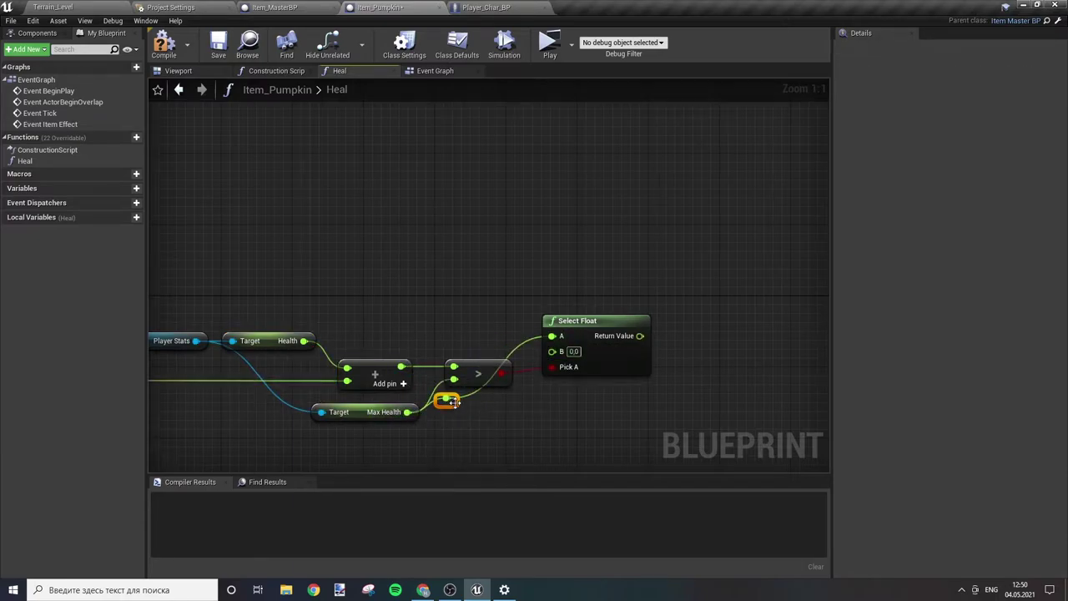
left_click_drag(453, 405, 509, 416)
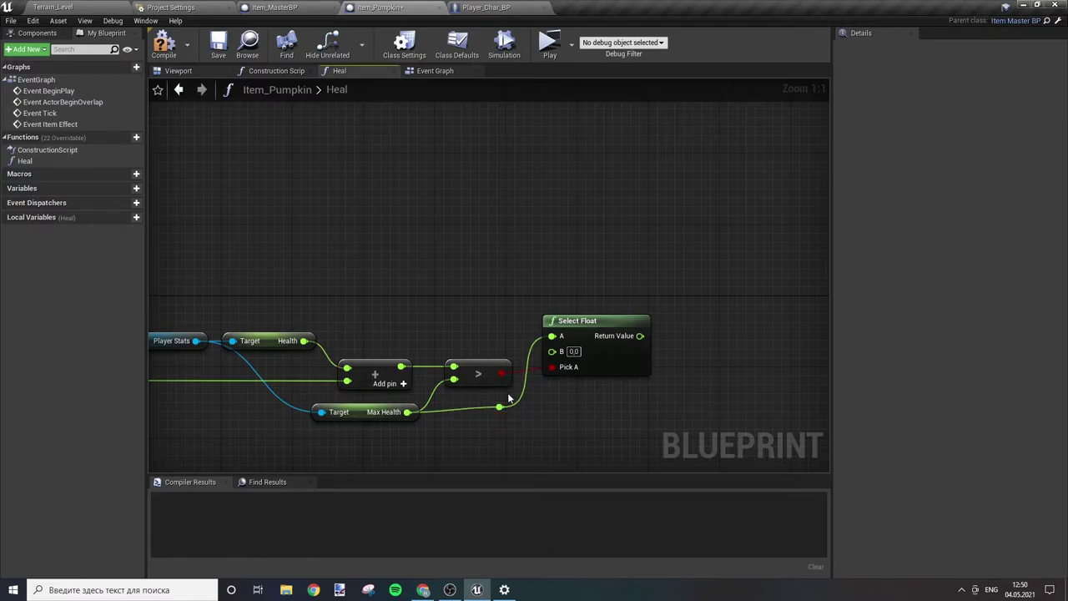
left_click_drag(401, 365, 551, 351)
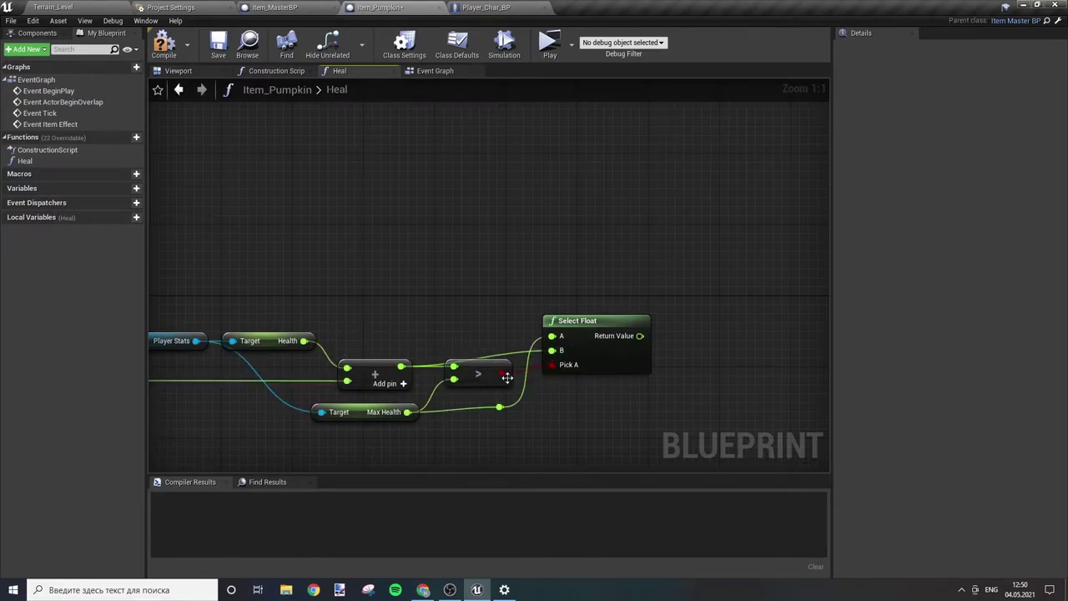
mouse_move(479, 370)
left_mouse_down()
mouse_move(459, 392)
mouse_move(511, 421)
left_mouse_up()
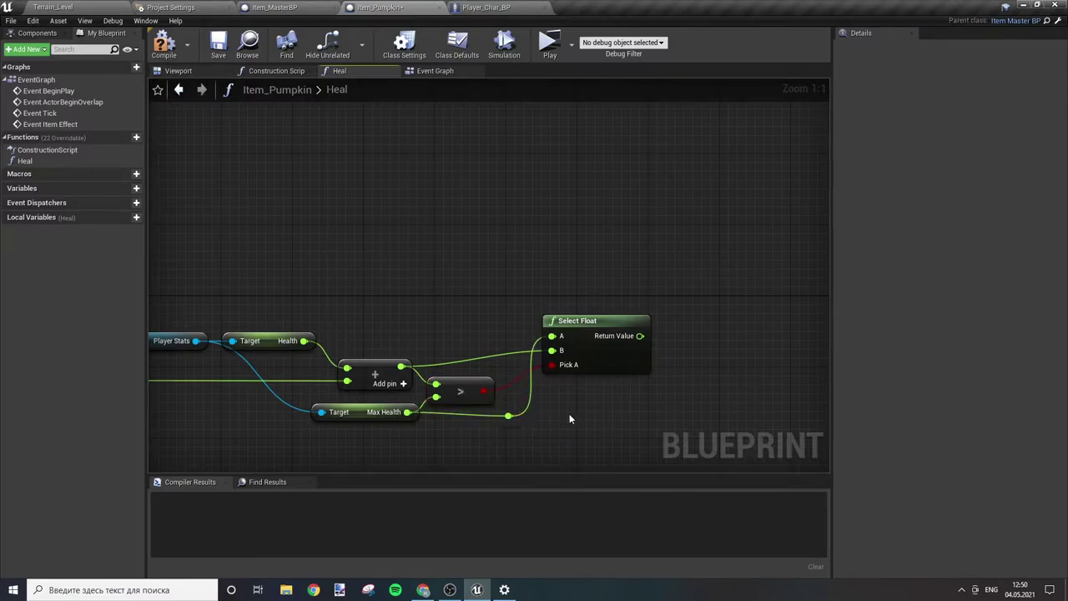
mouse_move(614, 360)
left_mouse_down()
mouse_move(596, 378)
mouse_move(605, 378)
left_mouse_up()
left_click(501, 323)
right_click_drag(688, 327, 658, 283)
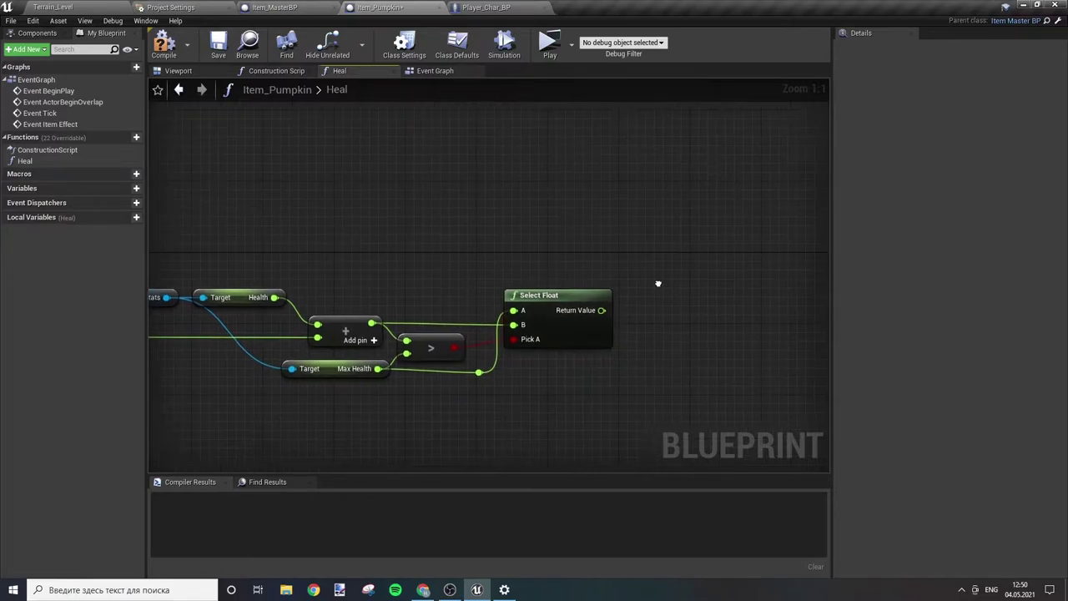
right_click_drag(232, 314, 358, 342)
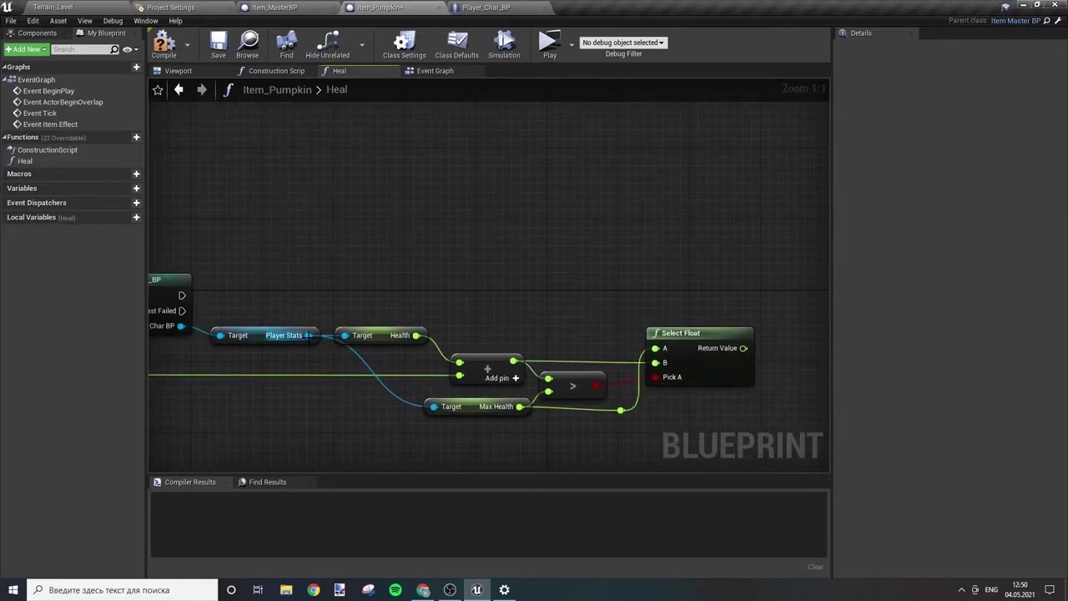
Step: Add a SET Health node on the execution flow, taking Select Float's result
left_click_drag(308, 334, 732, 296)
type("set")
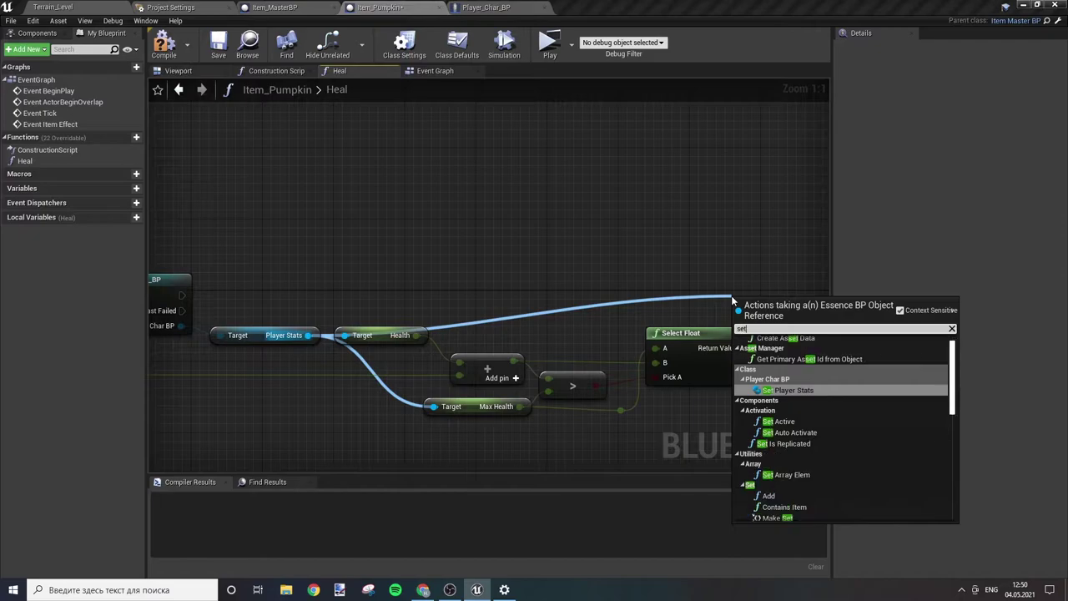
type(" heal")
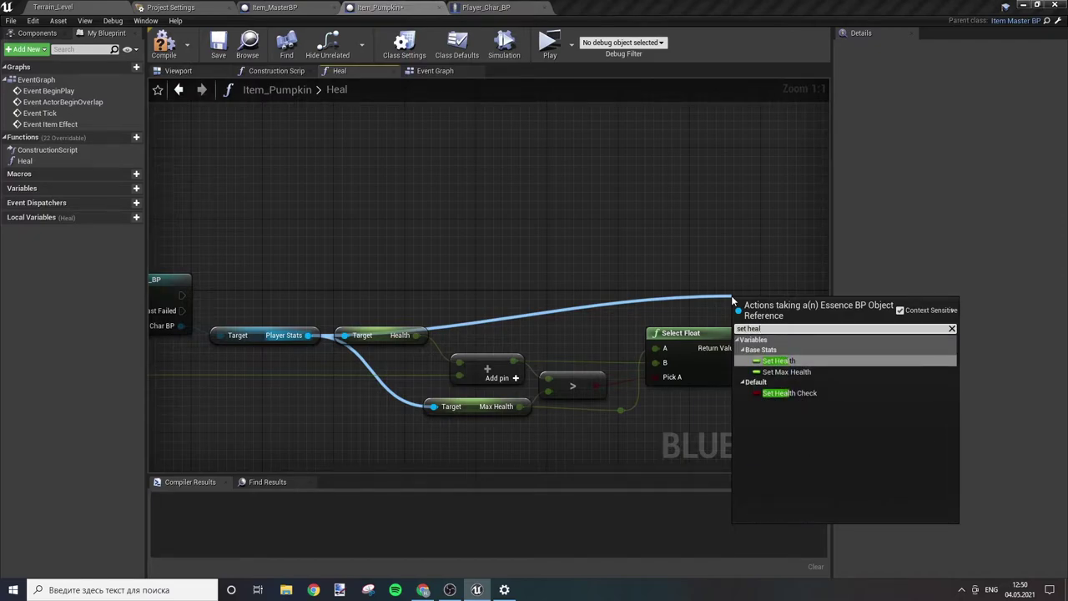
key("Return")
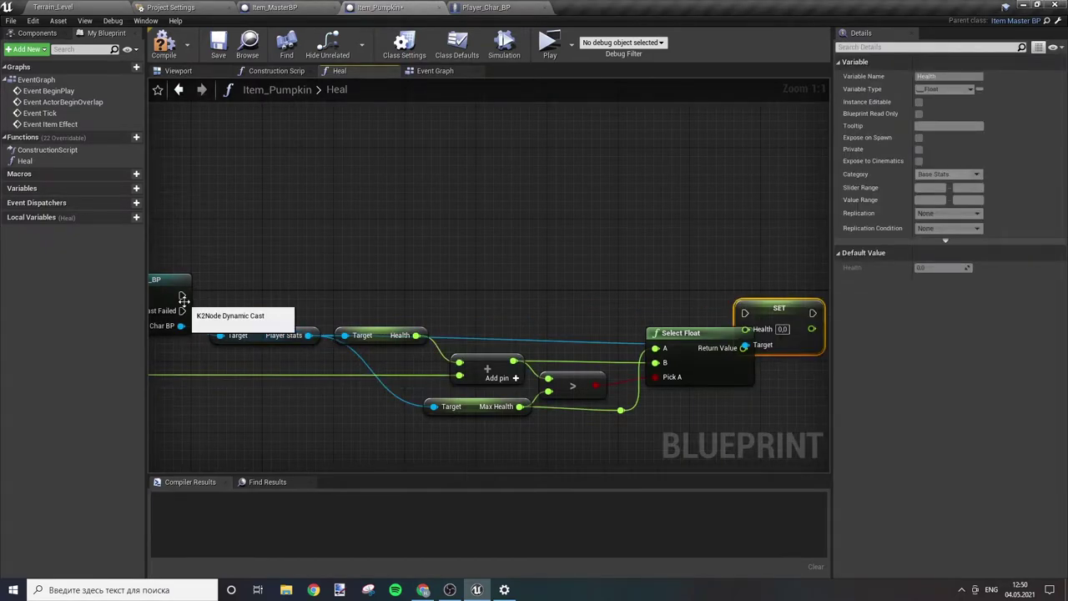
left_click_drag(181, 295, 744, 313)
right_click_drag(753, 266, 495, 225)
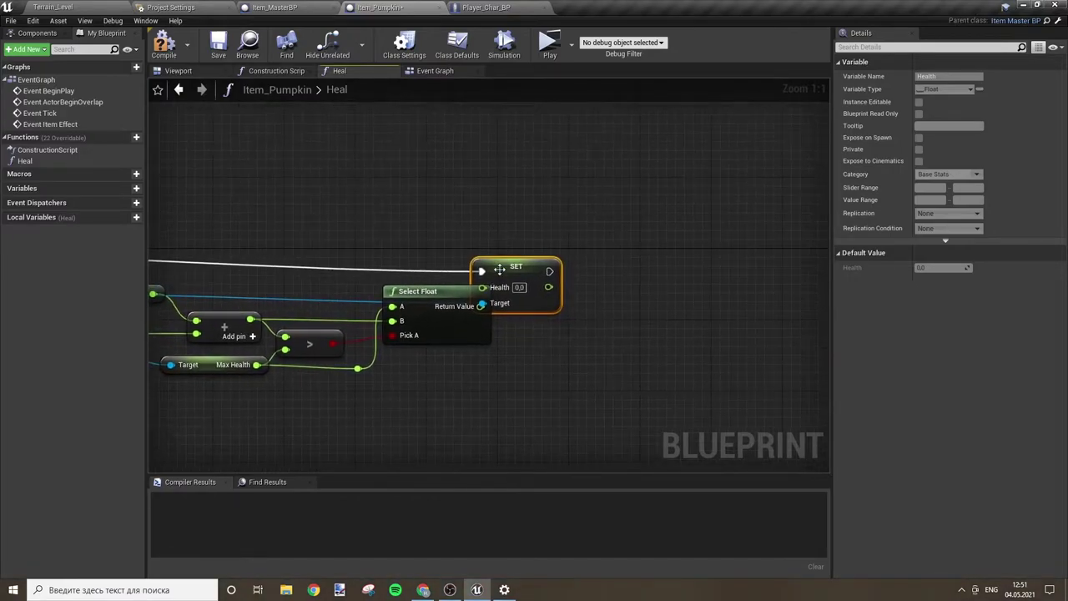
left_click_drag(515, 266, 569, 257)
left_click_drag(482, 307, 570, 260)
left_click(540, 213)
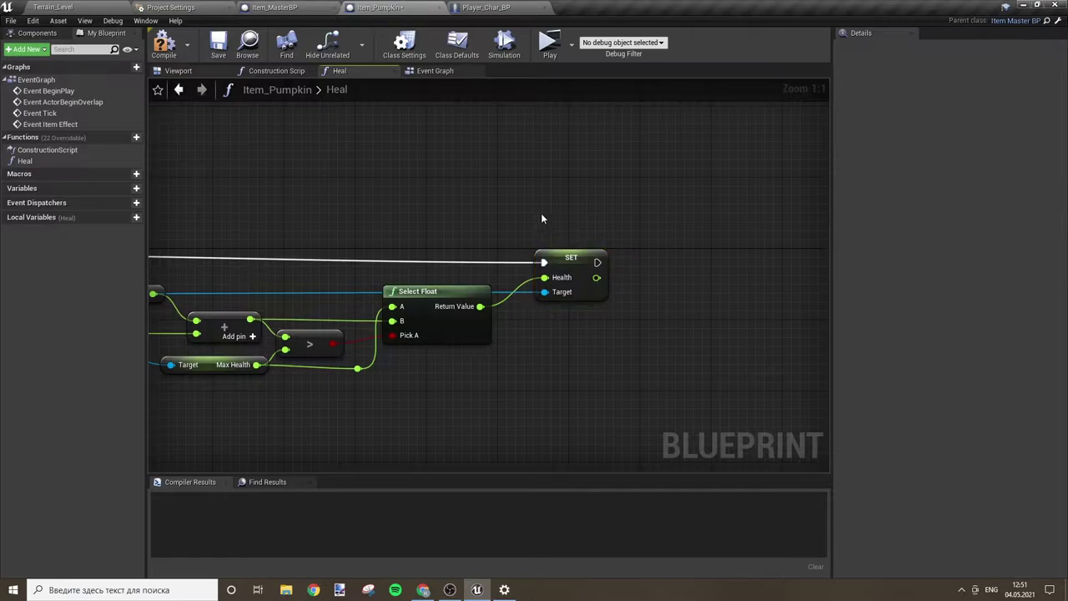
right_click_drag(339, 260, 555, 264)
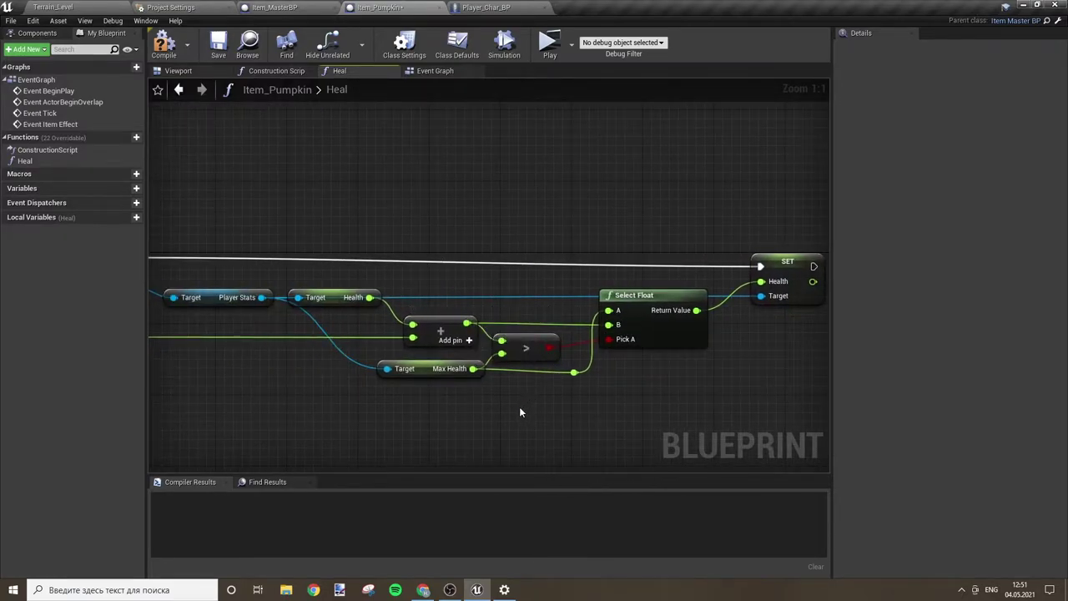
Step: End Heal with a Return Node and compile Item_Pumpkin
right_click_drag(718, 265, 431, 218)
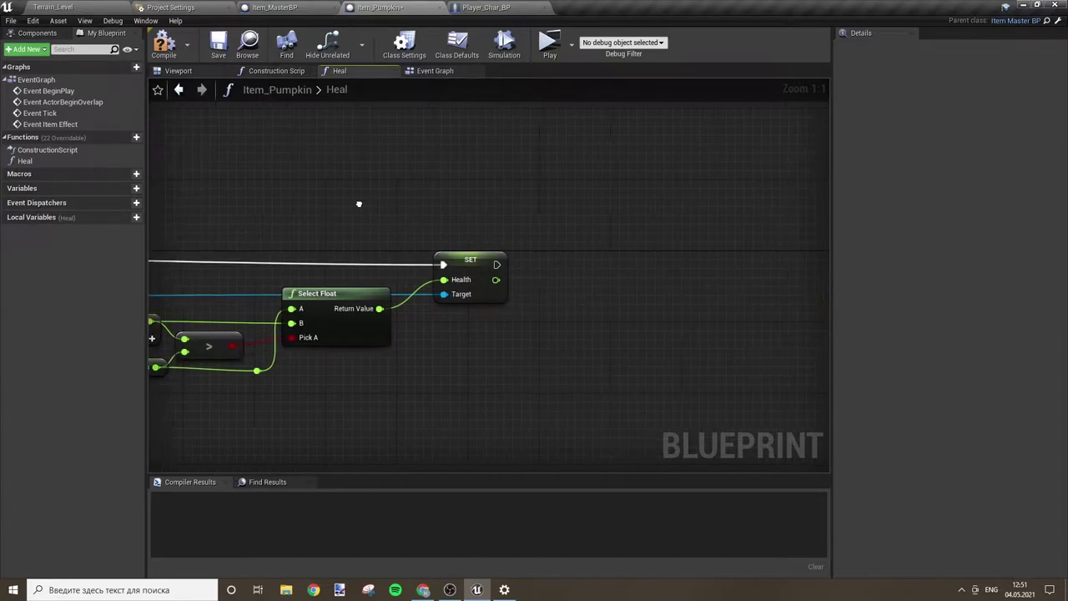
left_click_drag(473, 264, 535, 281)
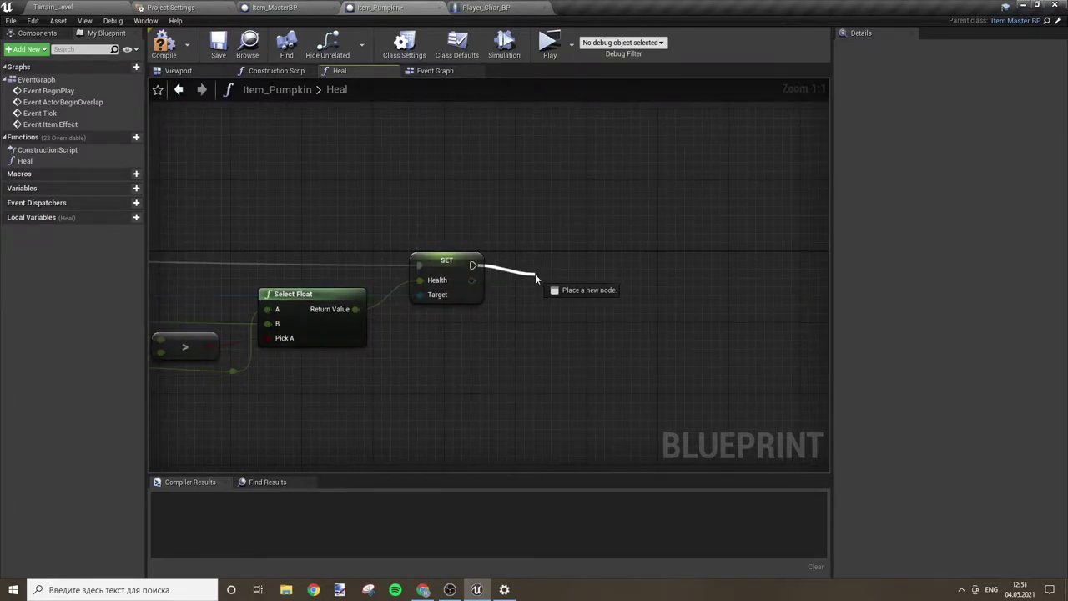
type("return")
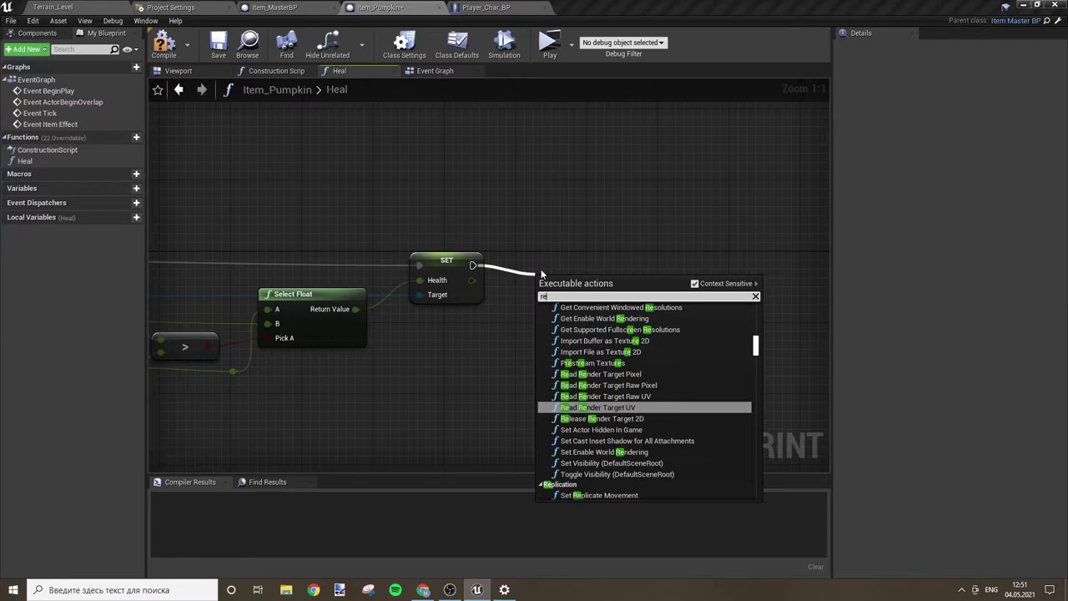
left_click(546, 294)
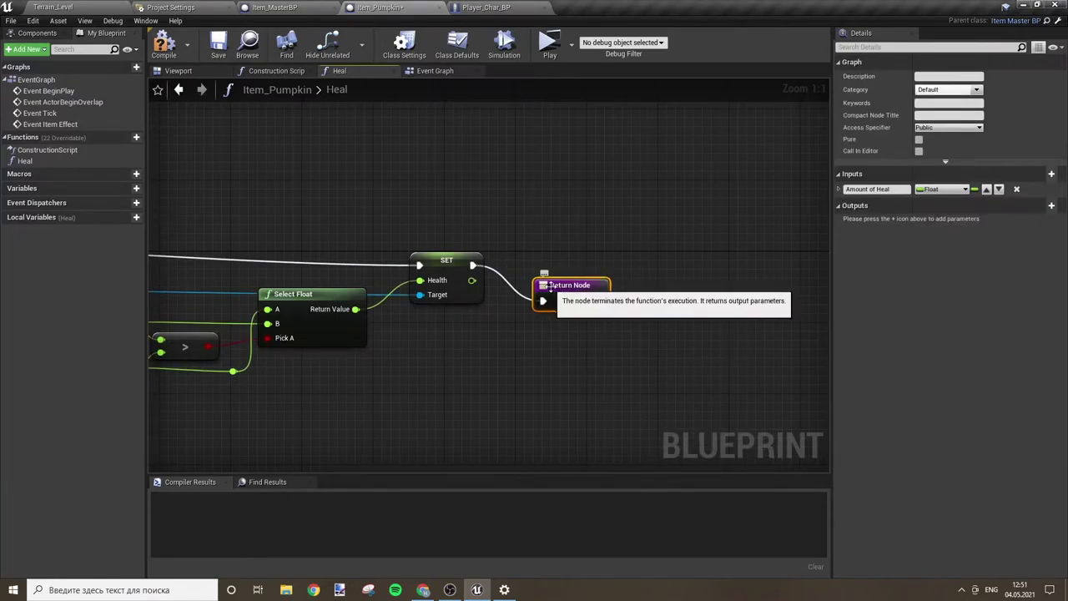
left_click_drag(543, 286, 557, 250)
left_click(508, 221)
left_click(510, 207)
left_click(162, 50)
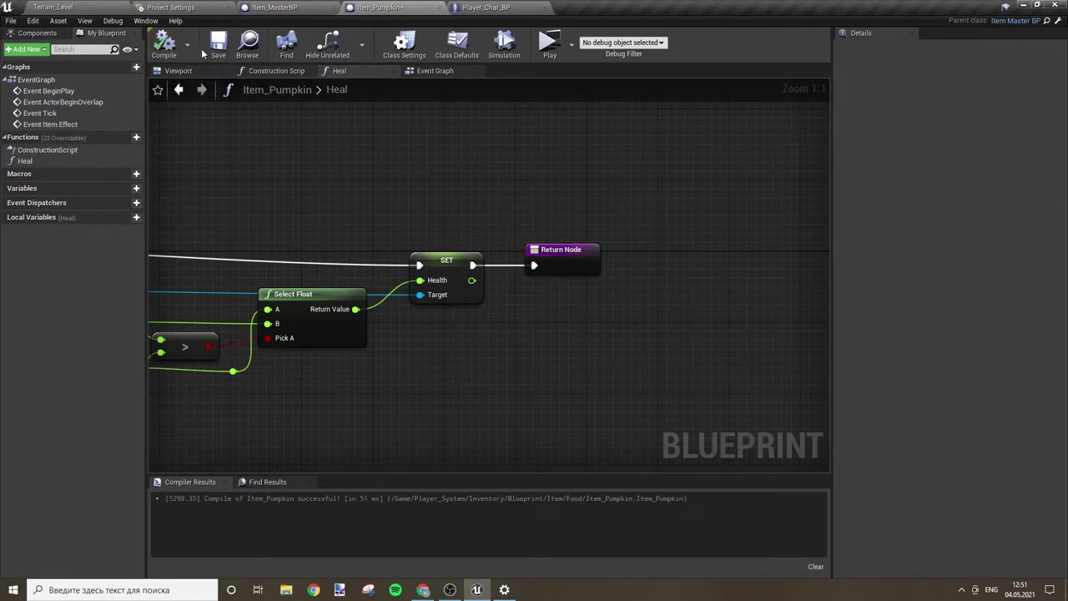
Step: Call Heal after Event Item Effect with Amount Of Heal 2.0 and recompile
left_click(426, 72)
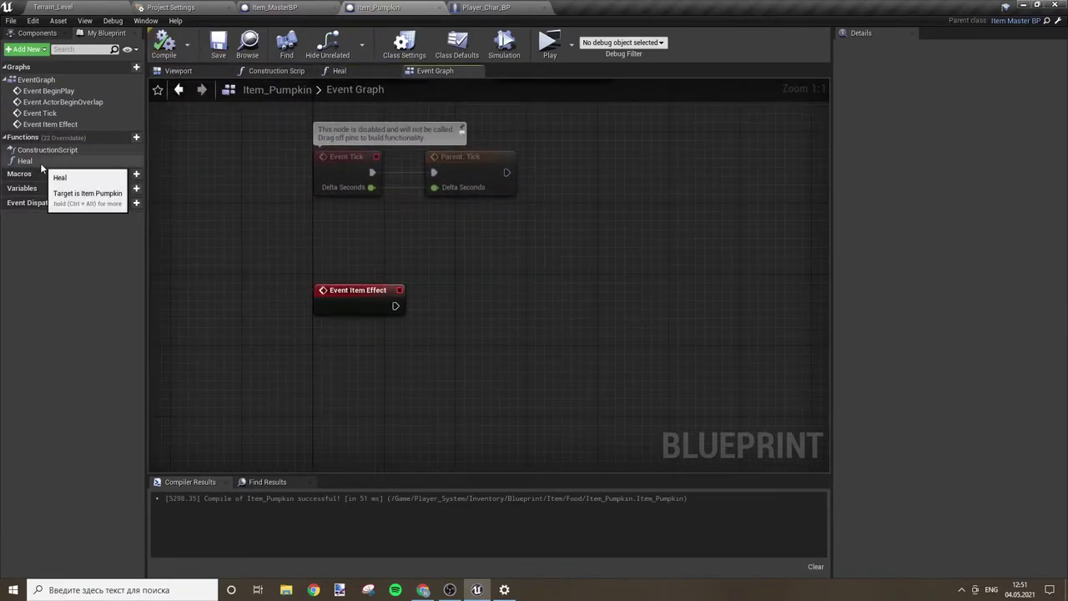
left_click_drag(40, 162, 407, 320)
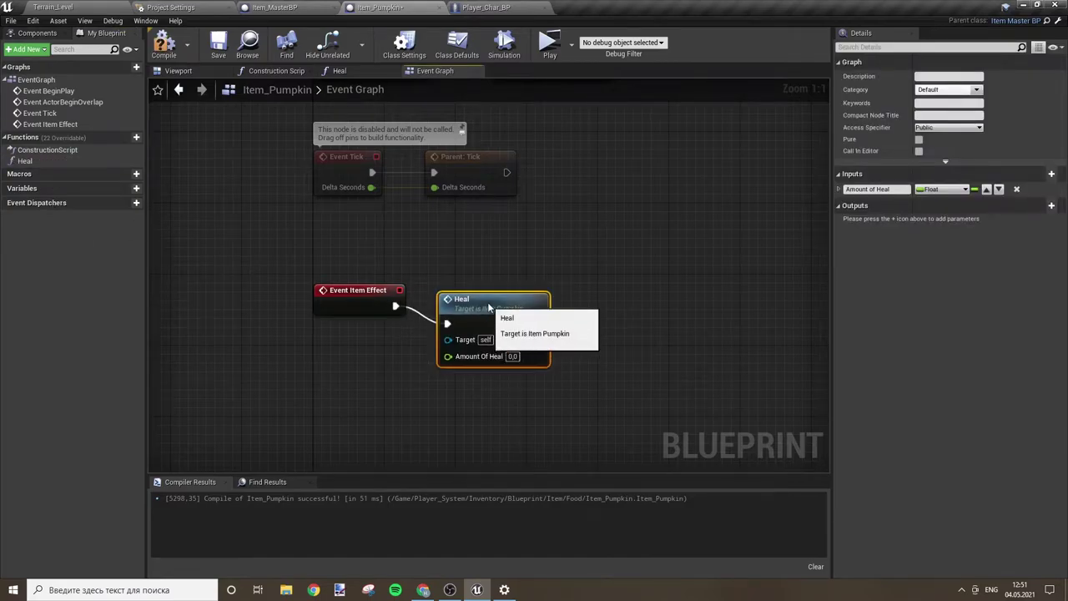
left_click(559, 337)
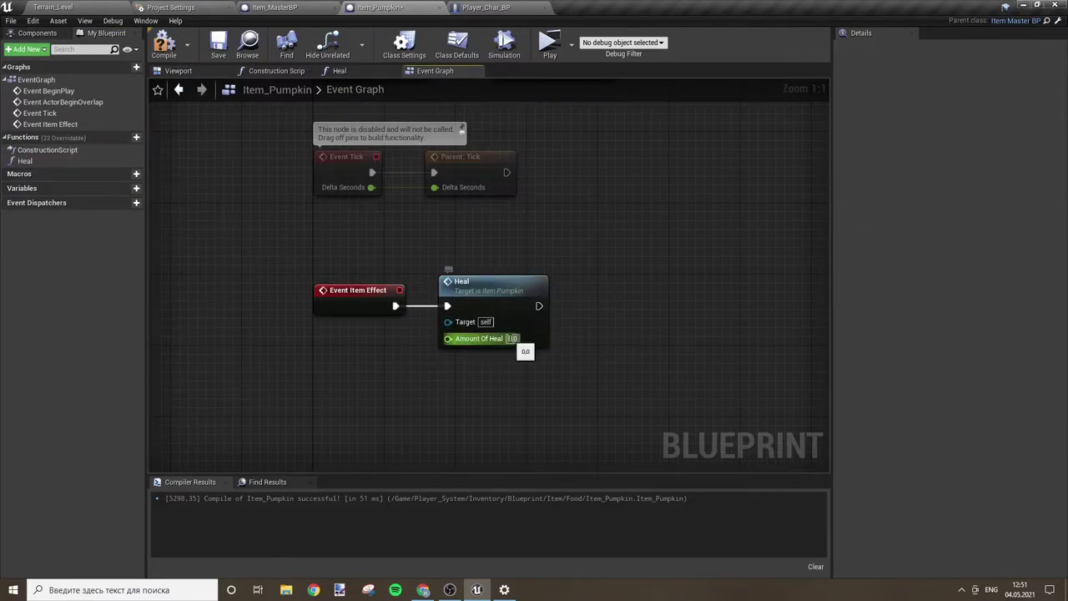
left_click(510, 338)
type("2.0")
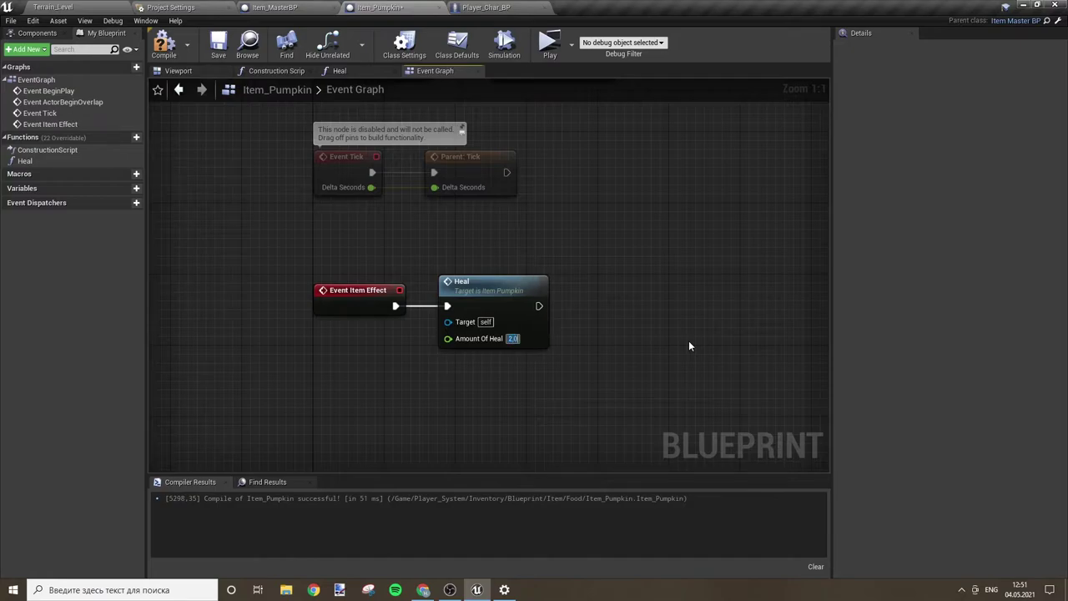
left_click(164, 43)
mouse_move(139, 147)
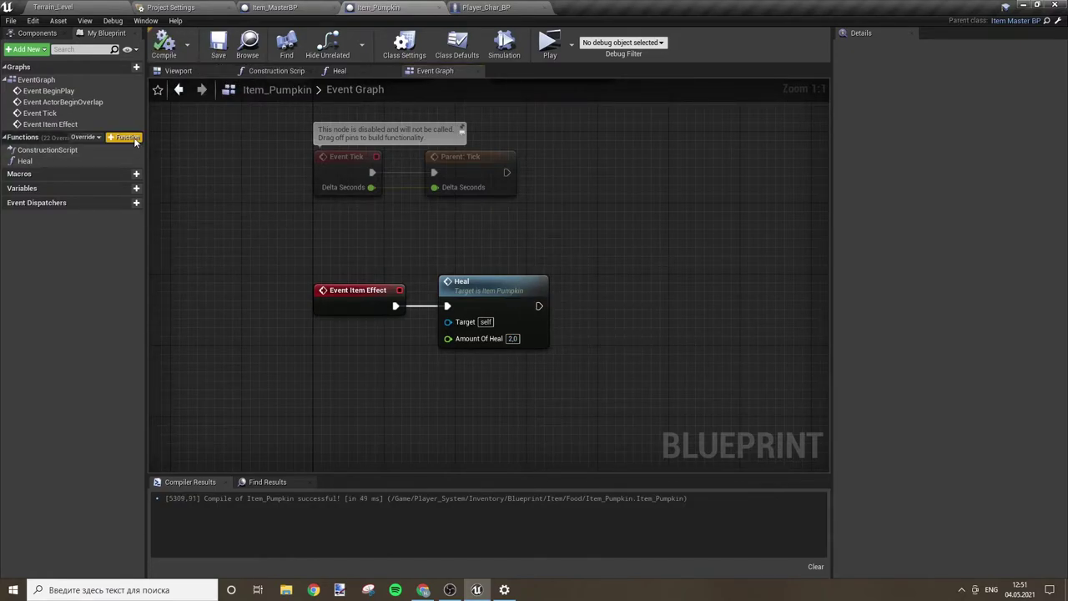
left_click(62, 162)
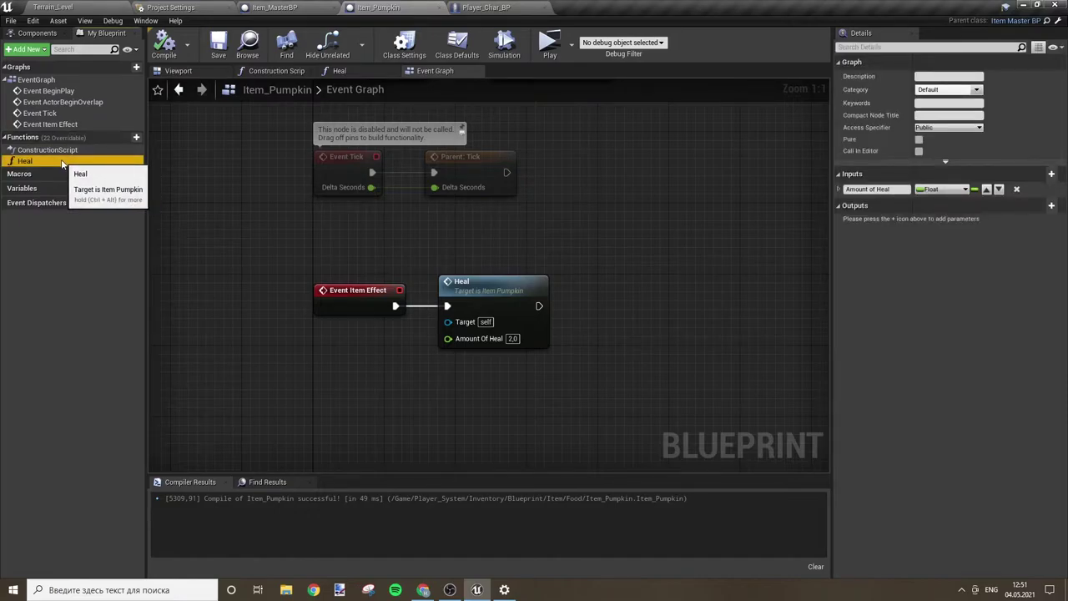
Step: Duplicate Heal as Stamina Recover and rename its input to 'Amount of Recover'
key("ctrl+w")
type("Stamina Recover")
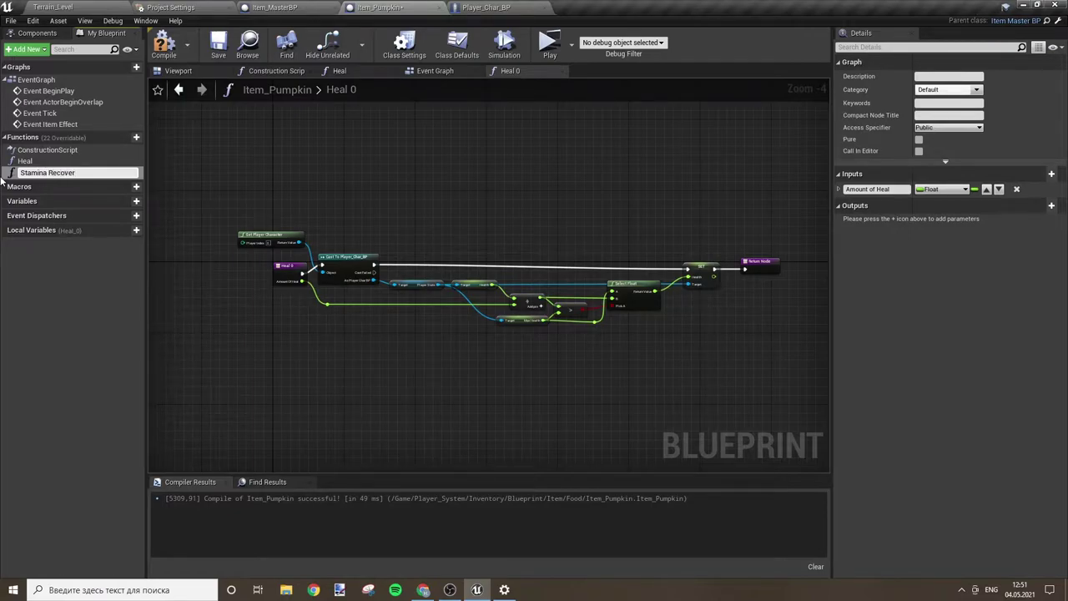
key("Return")
scroll(195, 223, "up", 3)
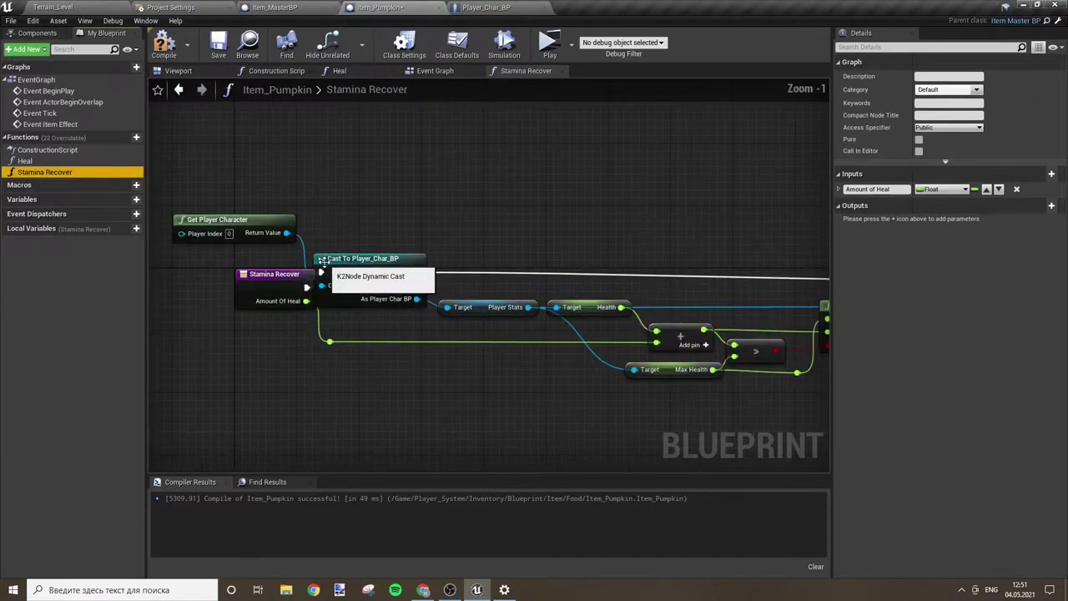
right_click_drag(358, 204, 489, 197)
left_click(352, 261)
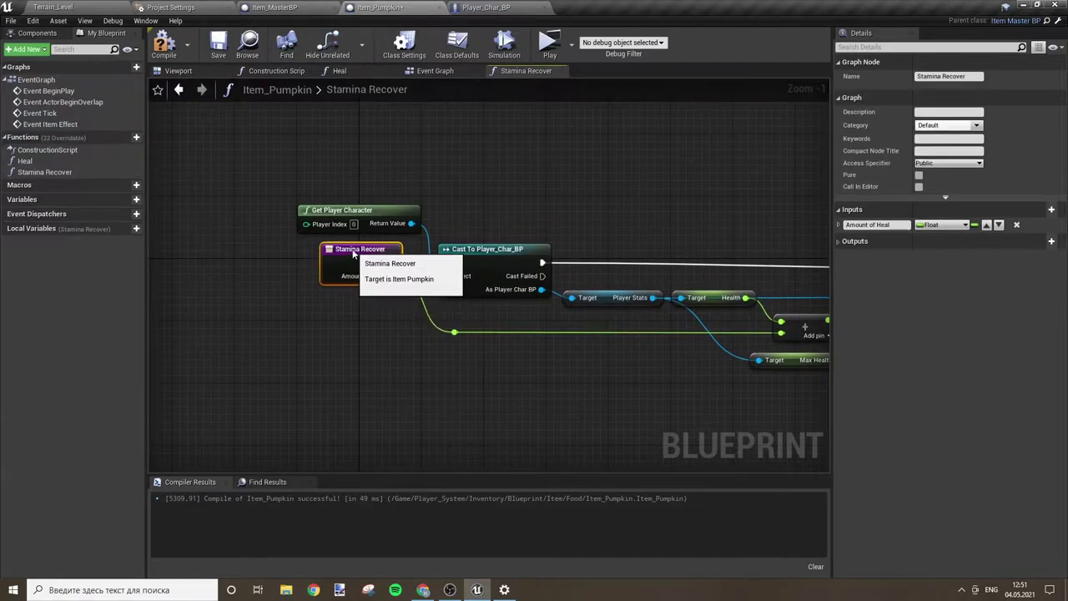
double_click(882, 224)
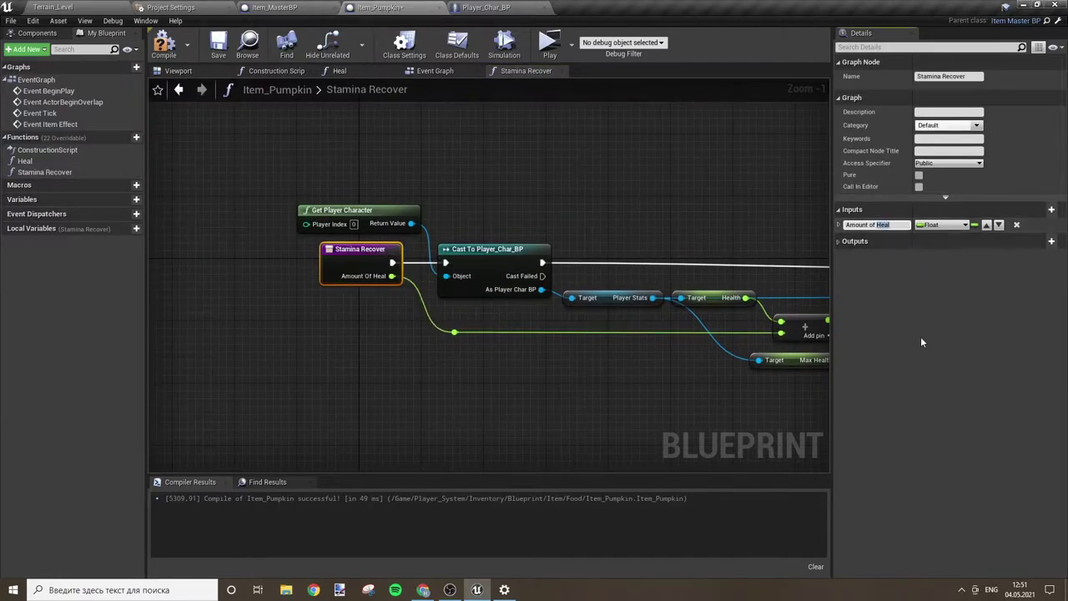
type("Recover")
key("Return")
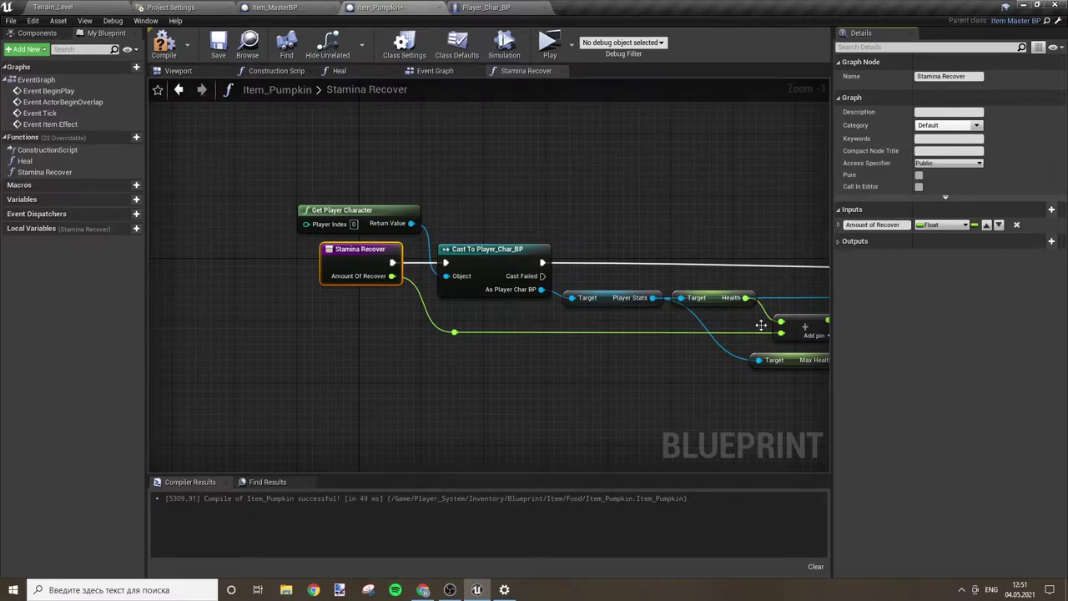
Step: Delete the Health and Max Health getter nodes from Stamina Recover
left_click(603, 216)
right_click_drag(705, 219, 280, 218)
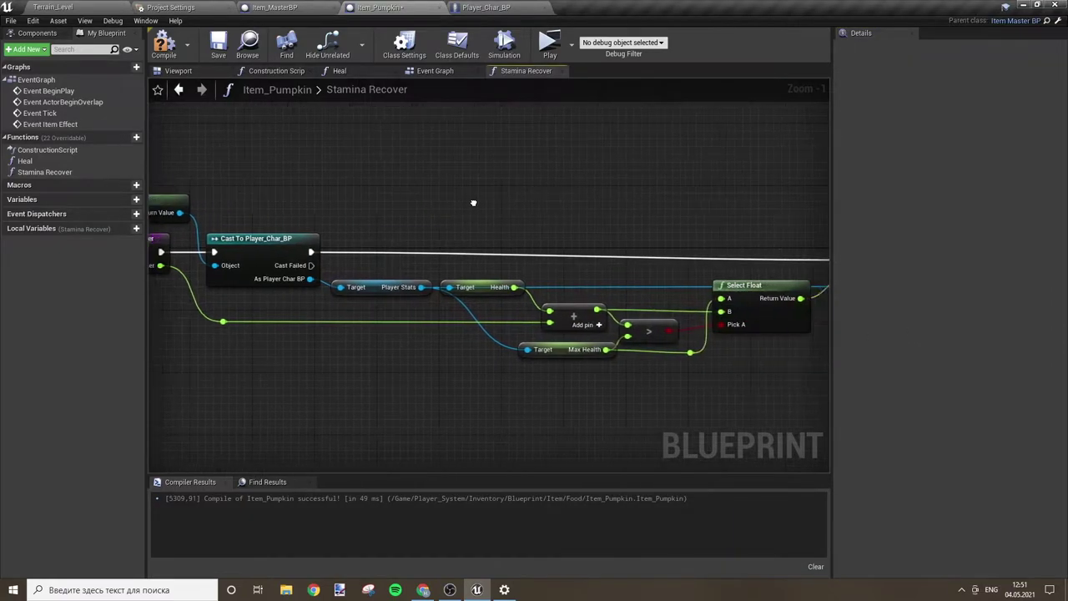
left_click(281, 292)
key("Delete")
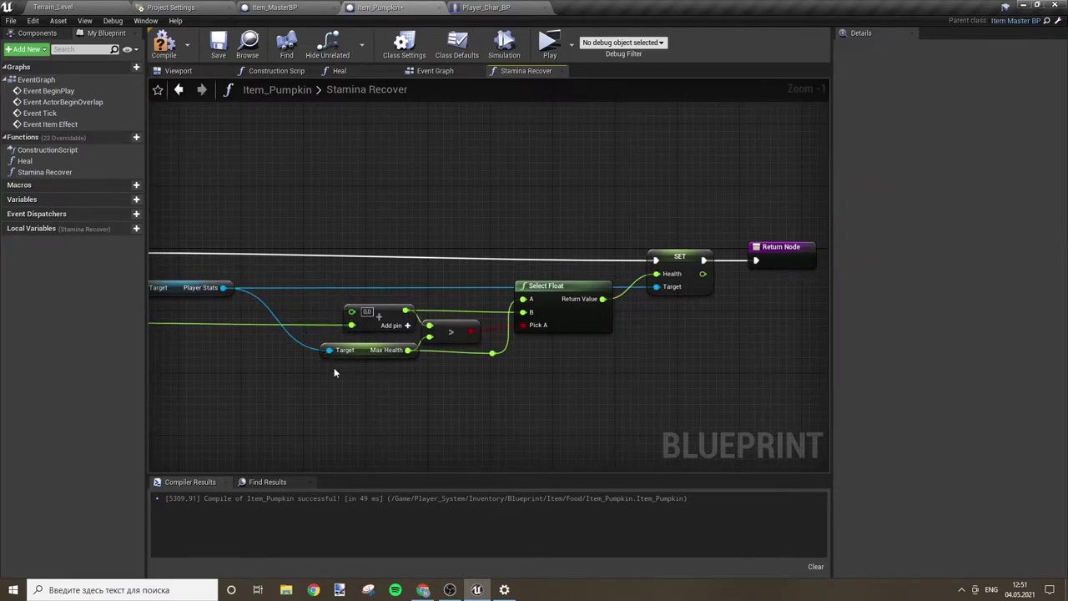
left_click(365, 352)
key("Delete")
Step: Add a Stamina getter from Player Stats and feed it into the Add node
left_click_drag(223, 287, 264, 307)
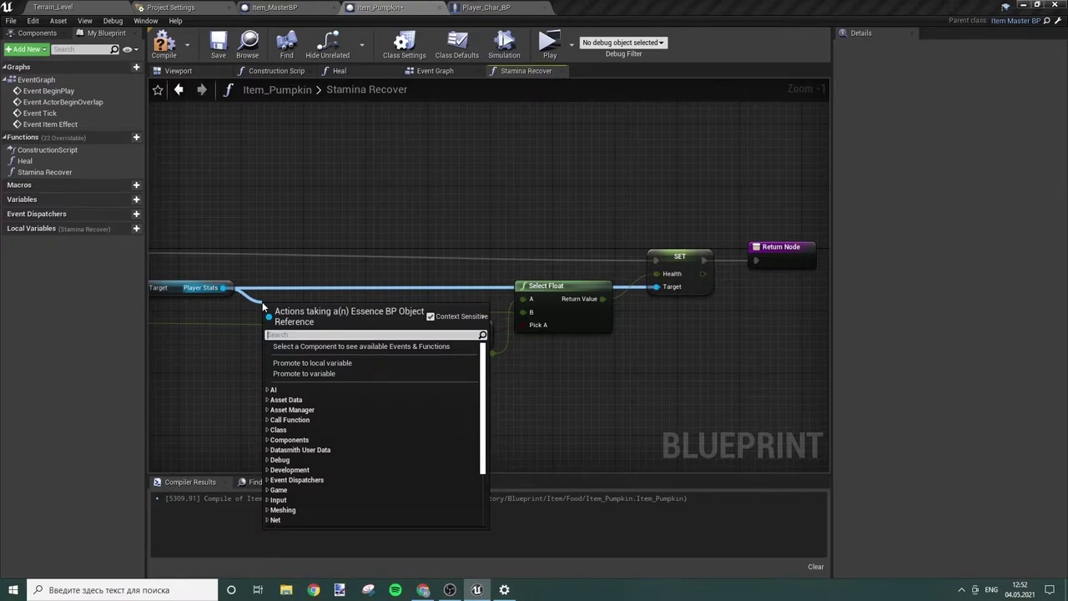
type("stamin")
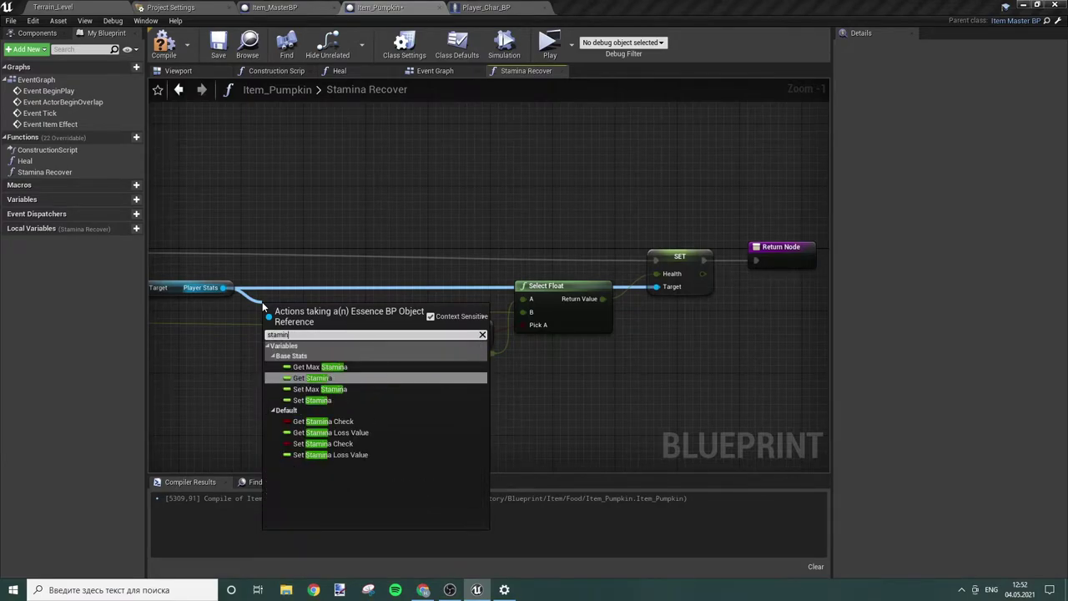
key("Return")
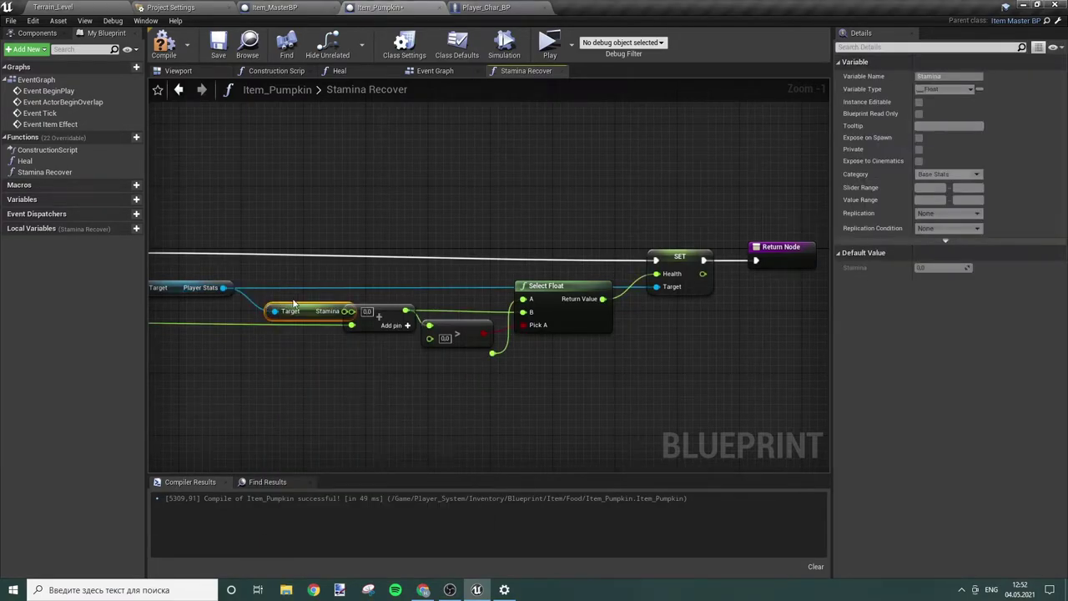
mouse_move(294, 304)
left_mouse_down()
mouse_move(264, 296)
mouse_move(351, 313)
left_mouse_up()
left_click_drag(224, 288, 283, 340)
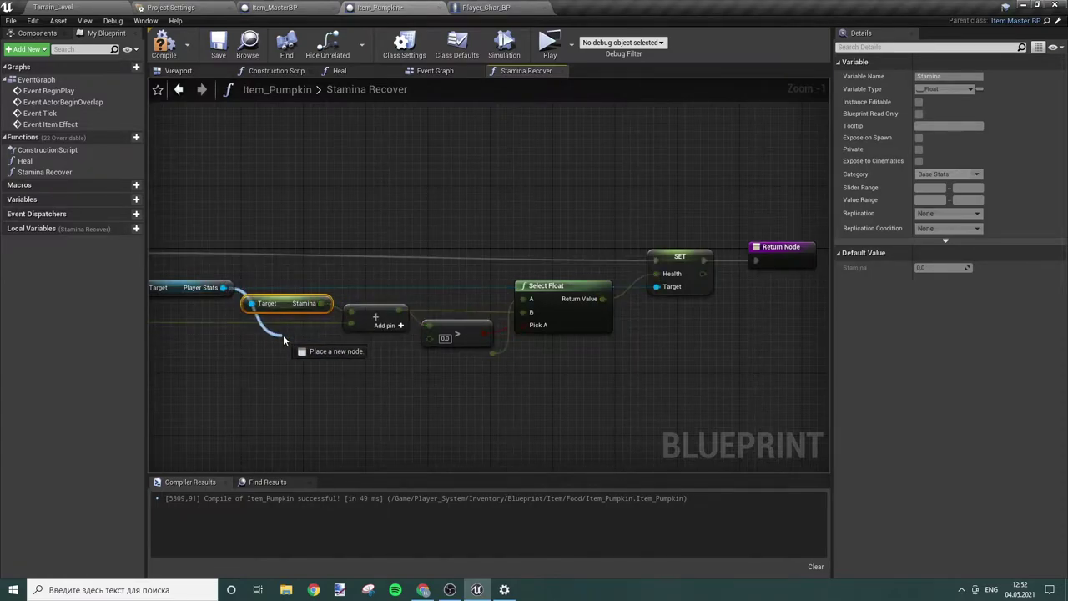
Step: Add a Max Stamina getter and wire it into the comparison node
type("max s")
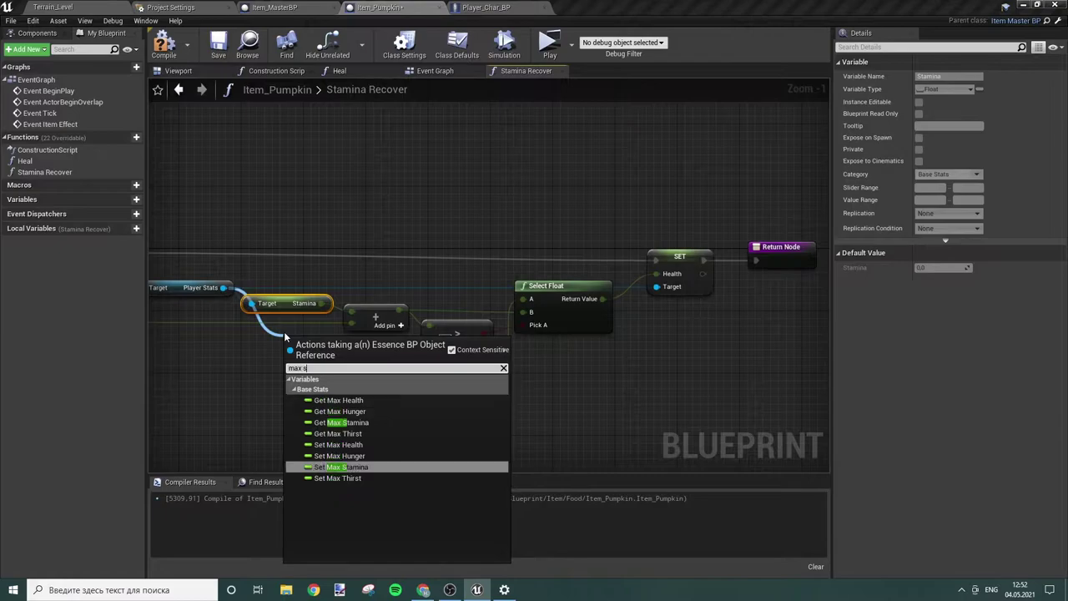
type("ta")
key("Return")
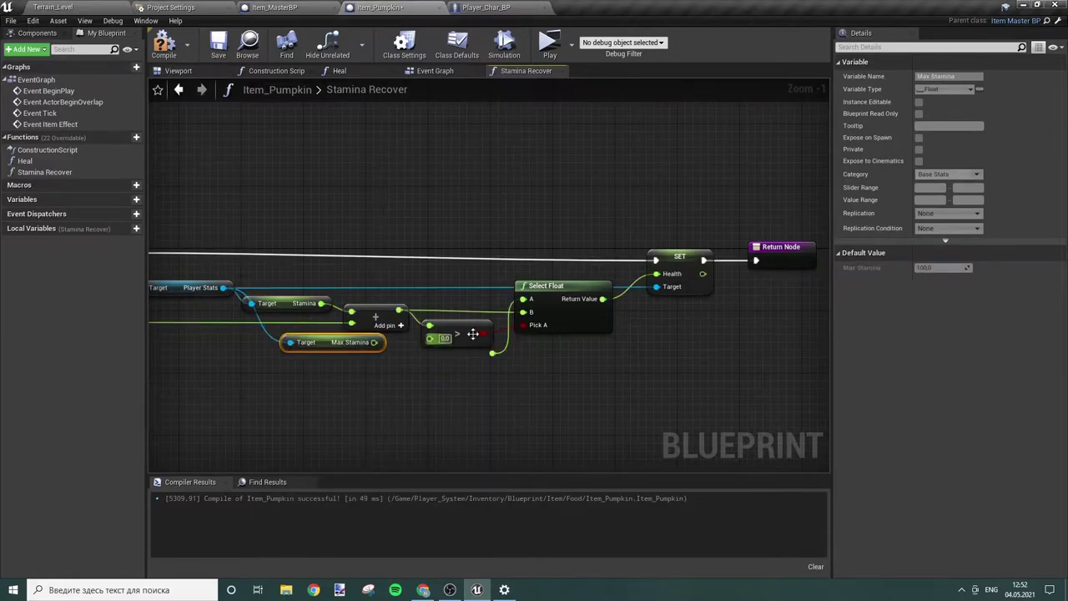
mouse_move(375, 349)
left_mouse_down()
mouse_move(433, 343)
mouse_move(492, 353)
left_mouse_up()
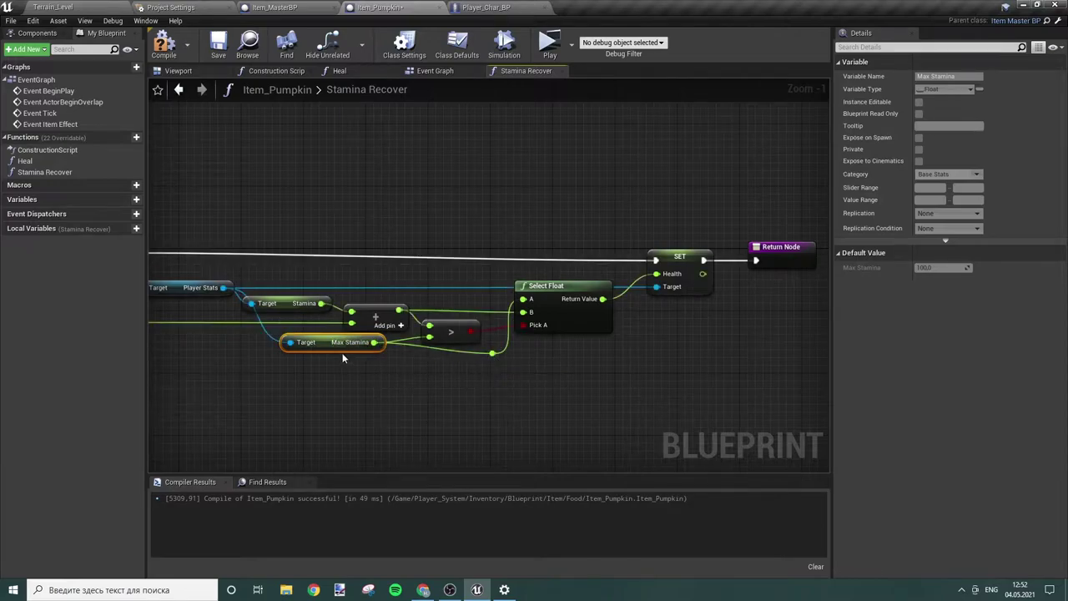
left_click_drag(327, 344, 350, 352)
left_click(527, 393)
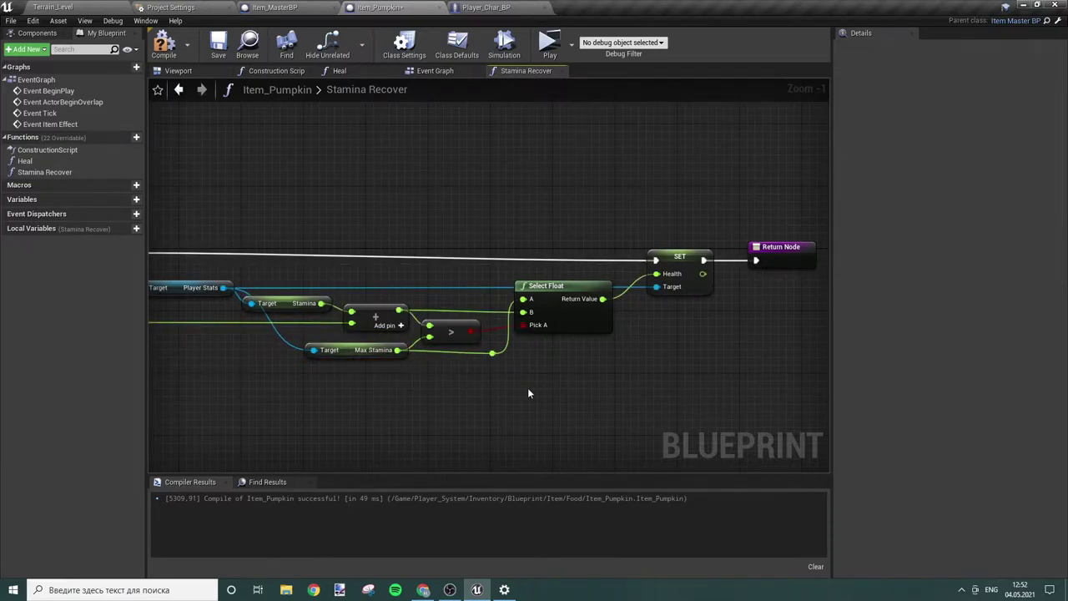
right_click_drag(651, 383, 555, 373)
Step: Replace the SET Health node with a SET Stamina node pulled from Player Stats
left_click(577, 258)
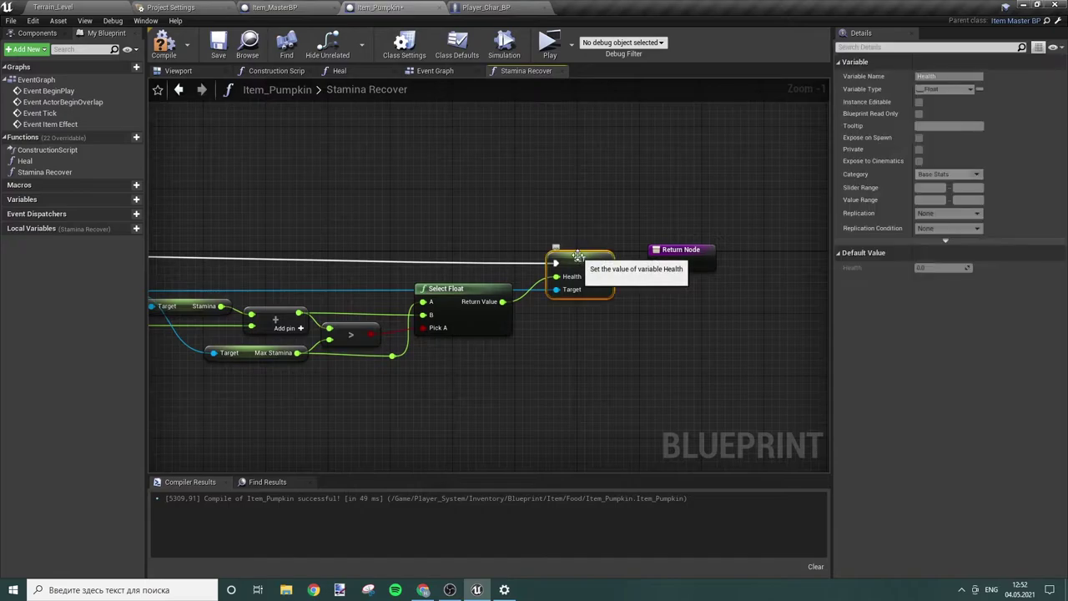
key("Delete")
right_click_drag(577, 260, 717, 252)
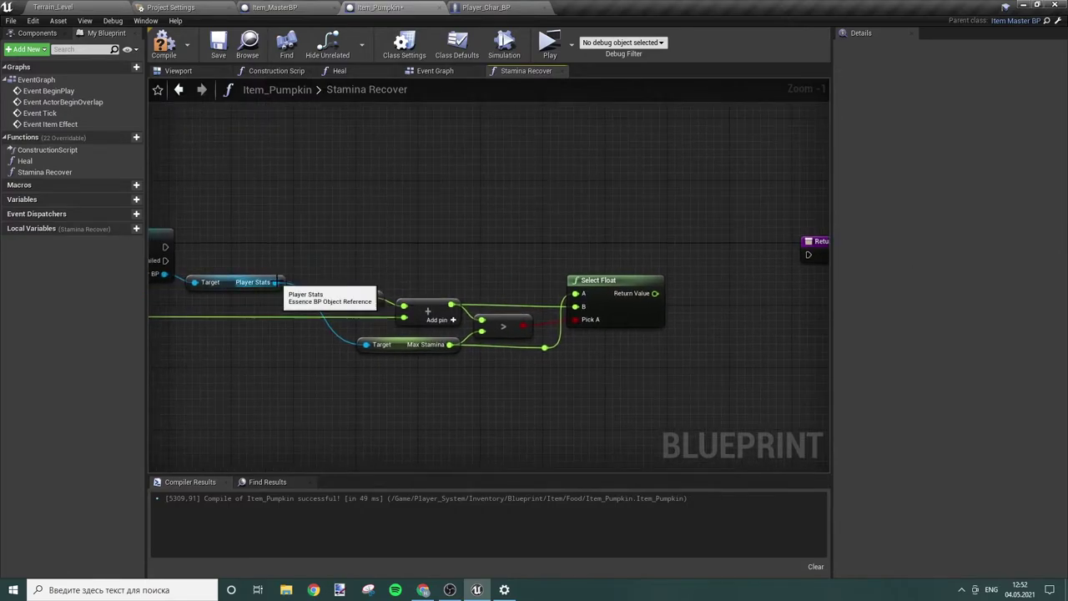
left_click_drag(276, 282, 557, 272)
type("set stamin")
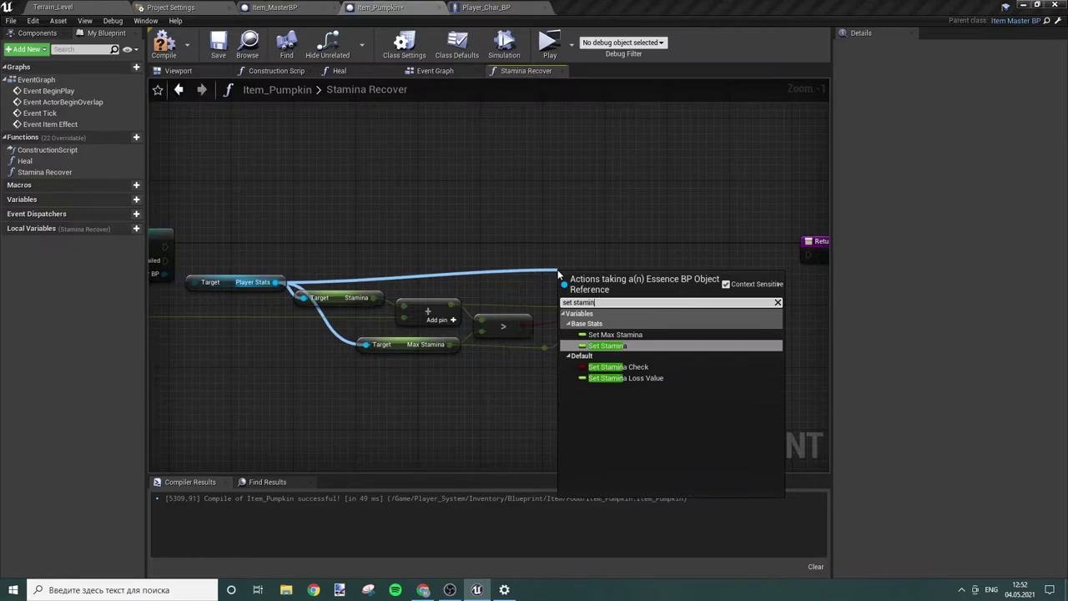
key("Return")
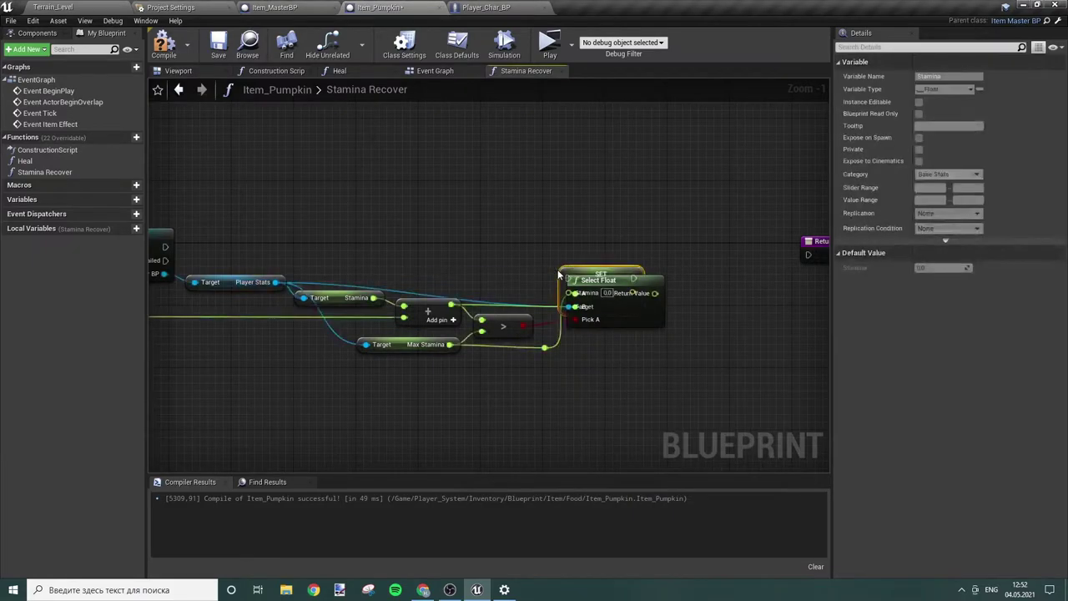
left_click_drag(612, 271, 743, 248)
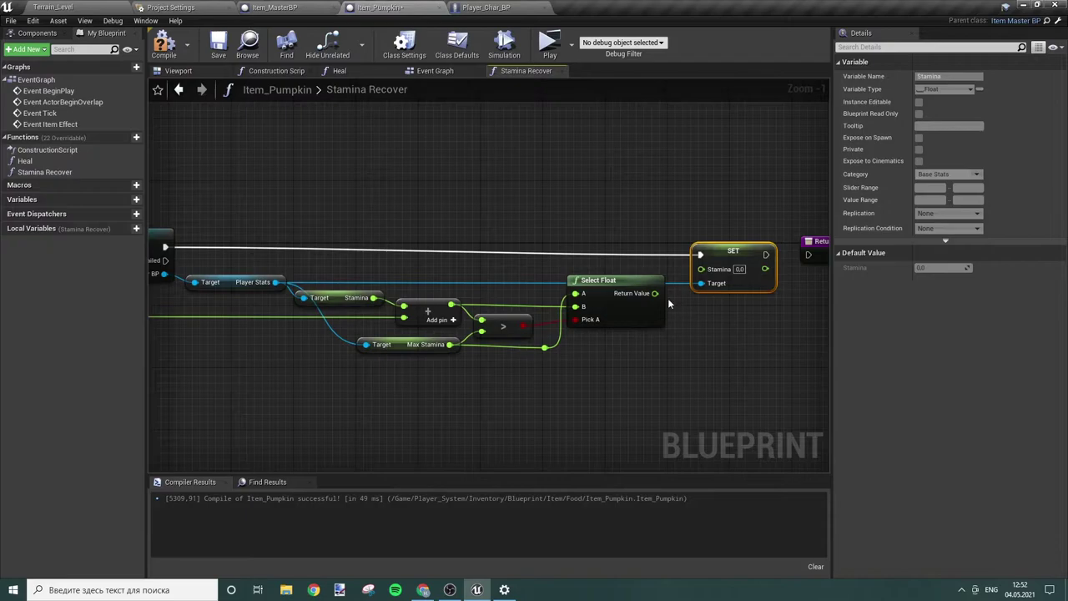
Step: Feed Select Float's result into Stamina, wire it to the Return Node, then compile and save
left_click_drag(655, 293, 700, 269)
right_click_drag(705, 276, 528, 286)
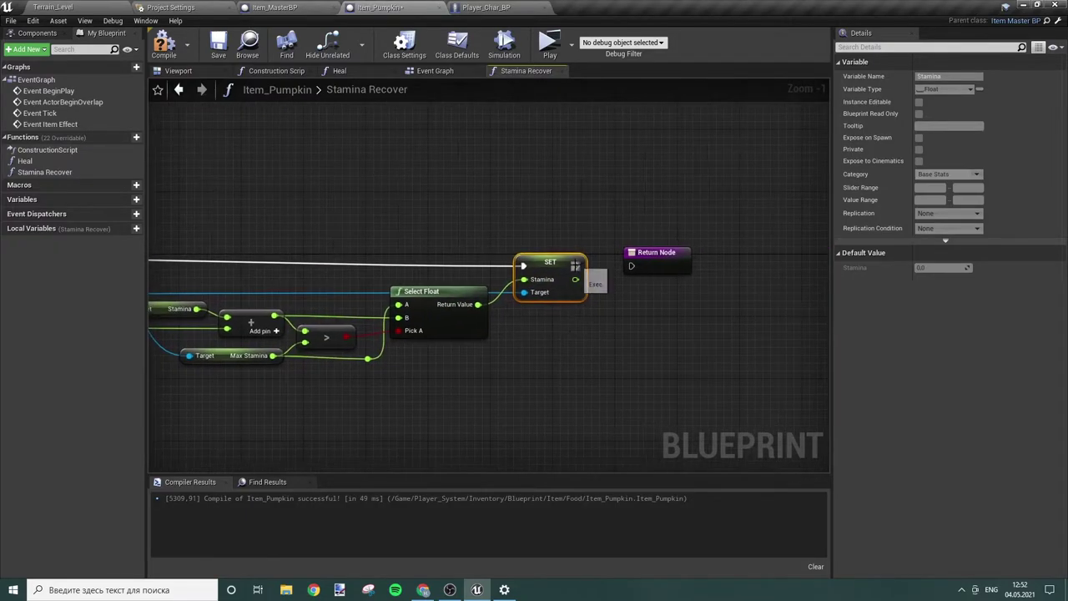
left_click_drag(575, 266, 632, 265)
left_click(522, 214)
left_click(163, 43)
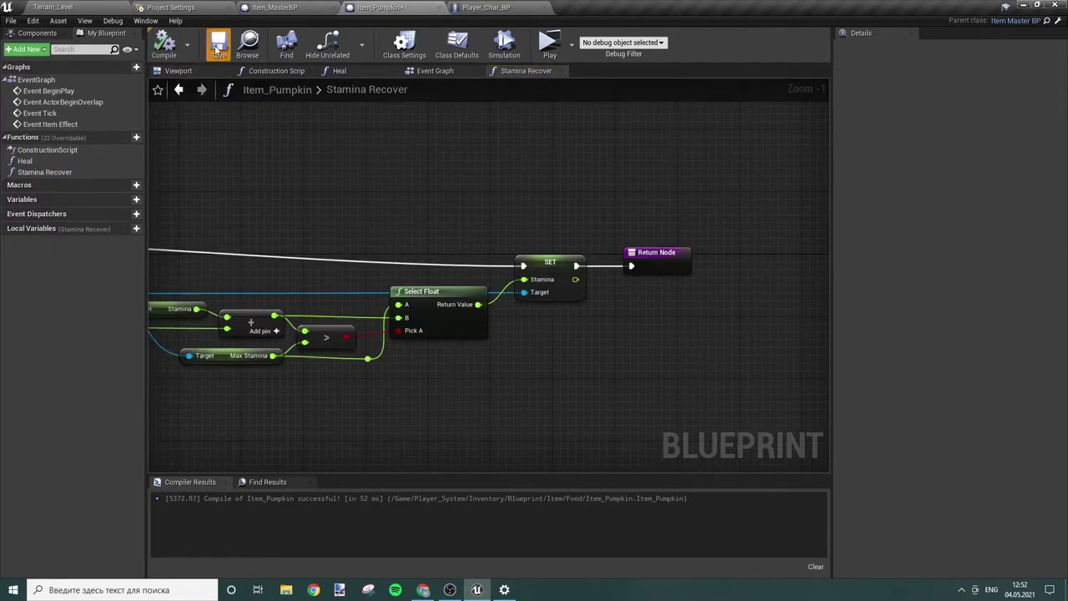
left_click(216, 50)
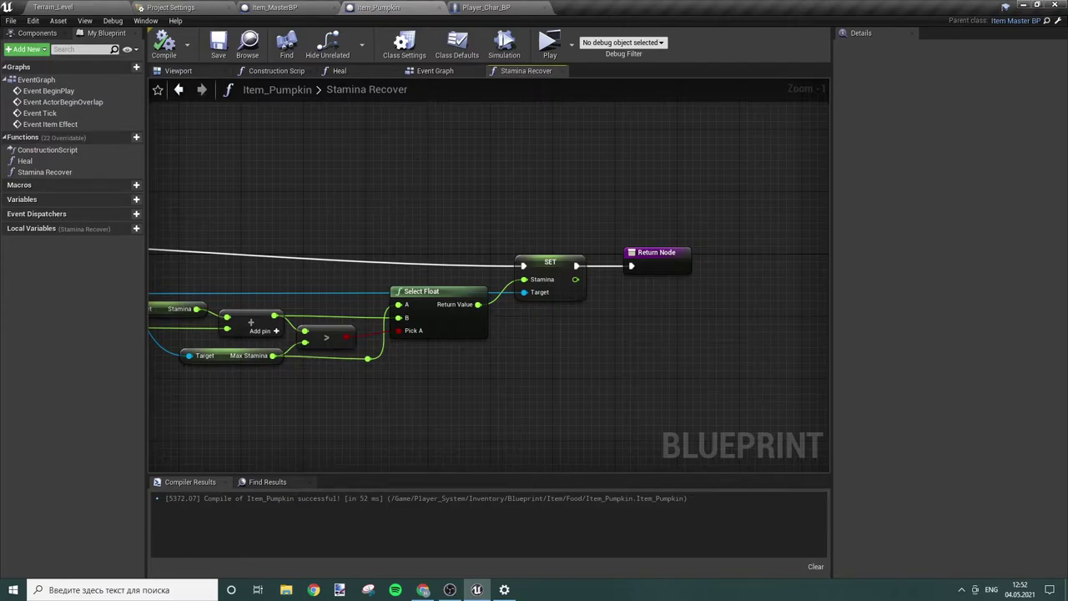
Step: Check the Player_Char_BP cast in the Hunger Recover function, then return to the Event Graph
mouse_move(402, 208)
right_mouse_down()
mouse_move(497, 197)
mouse_move(402, 198)
right_mouse_up()
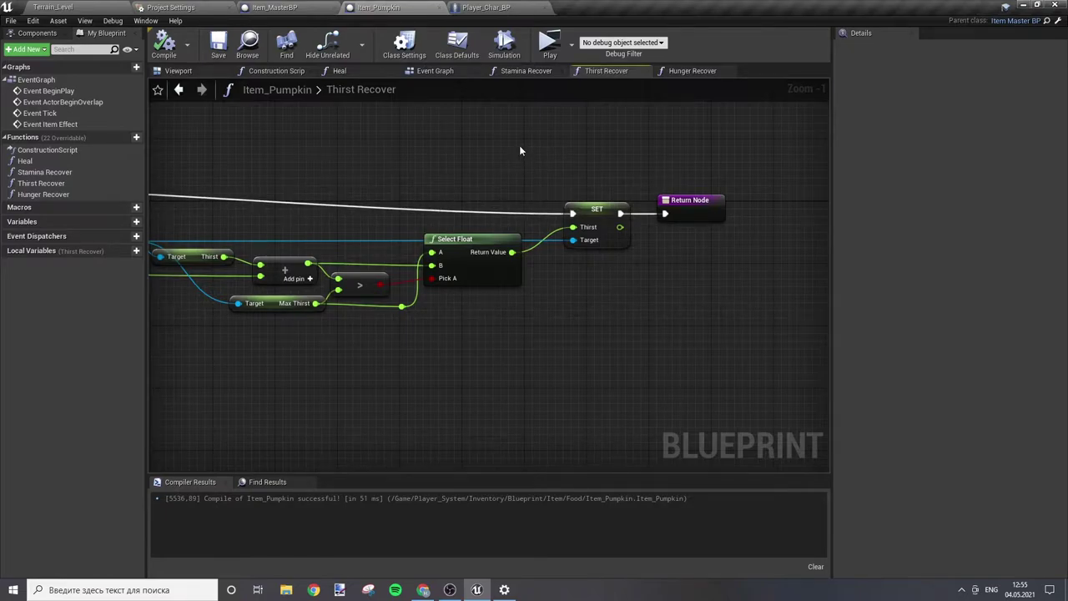
left_click(697, 73)
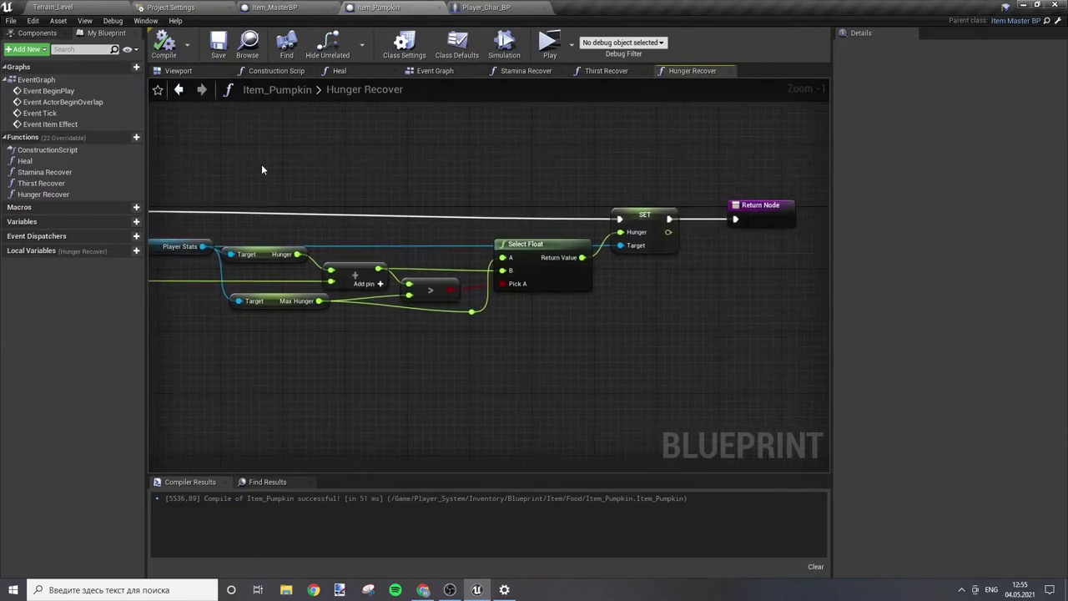
right_click_drag(300, 169, 410, 172)
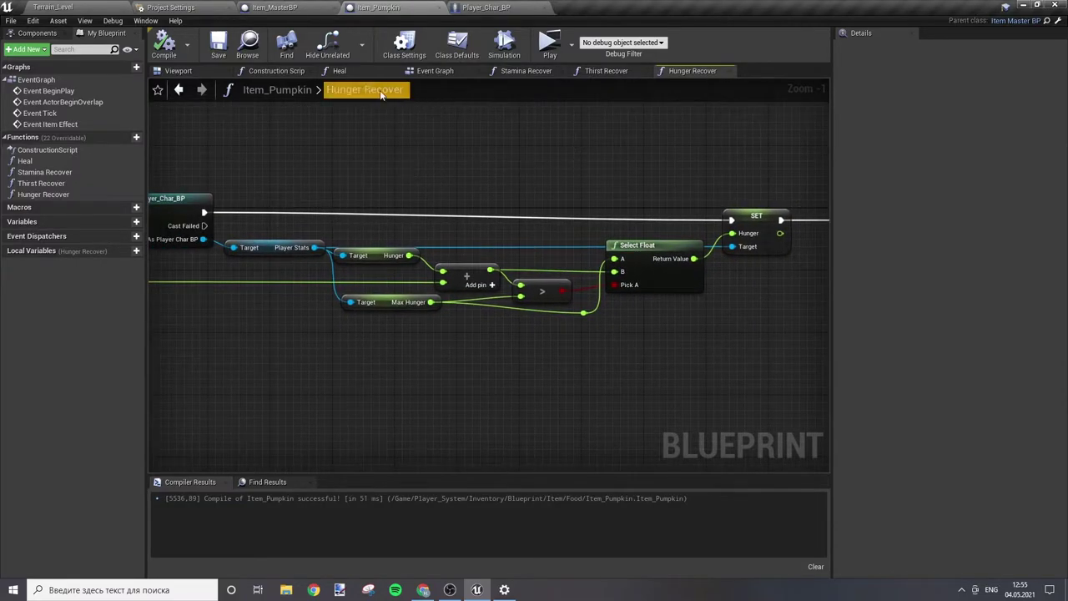
left_click(430, 71)
Step: Add a Hunger Recover call after Heal with Amount Of Recover 25, then compile and save
right_click_drag(672, 300, 635, 237)
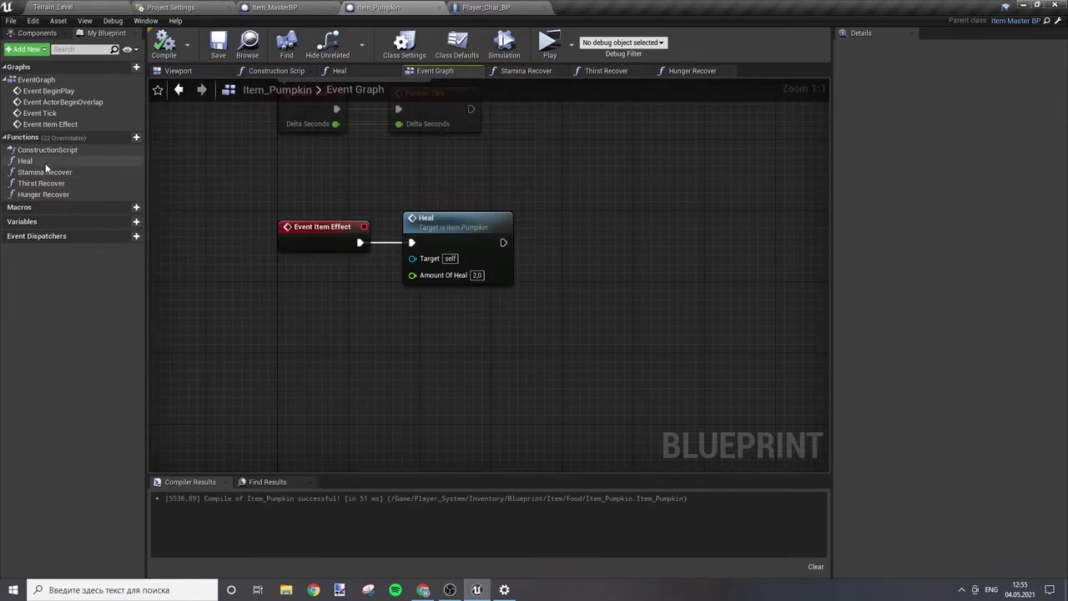
mouse_move(42, 194)
left_mouse_down()
mouse_move(156, 209)
mouse_move(541, 218)
left_mouse_up()
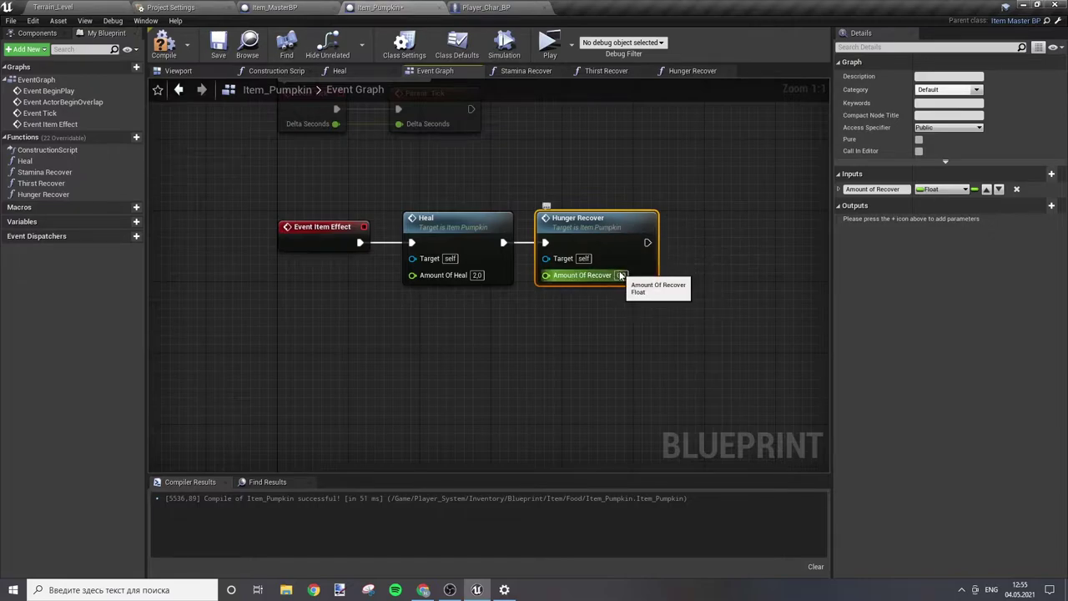
type("25")
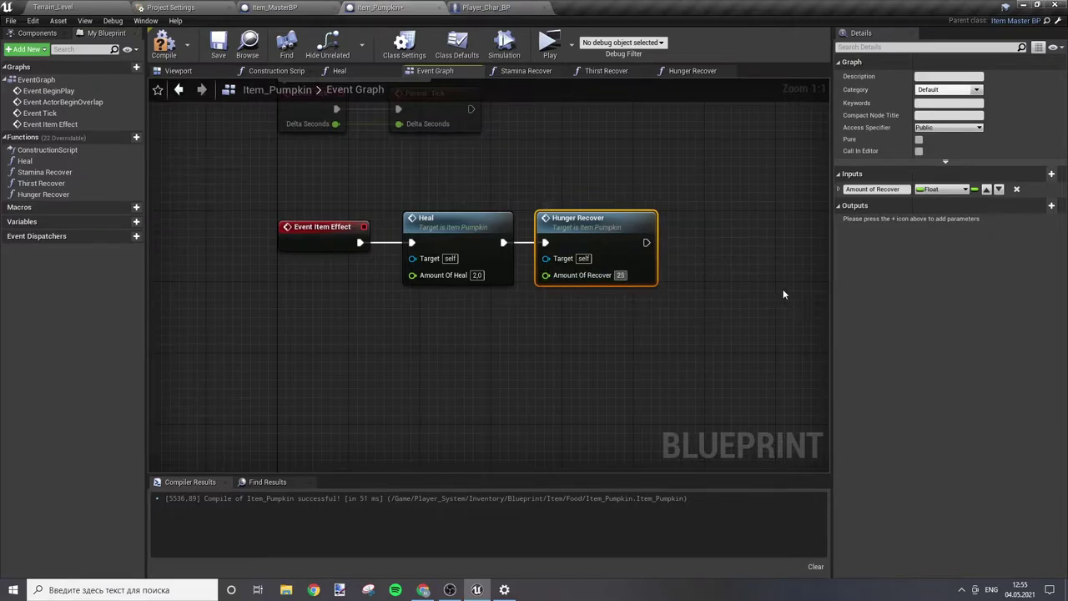
key("Return")
left_click(163, 43)
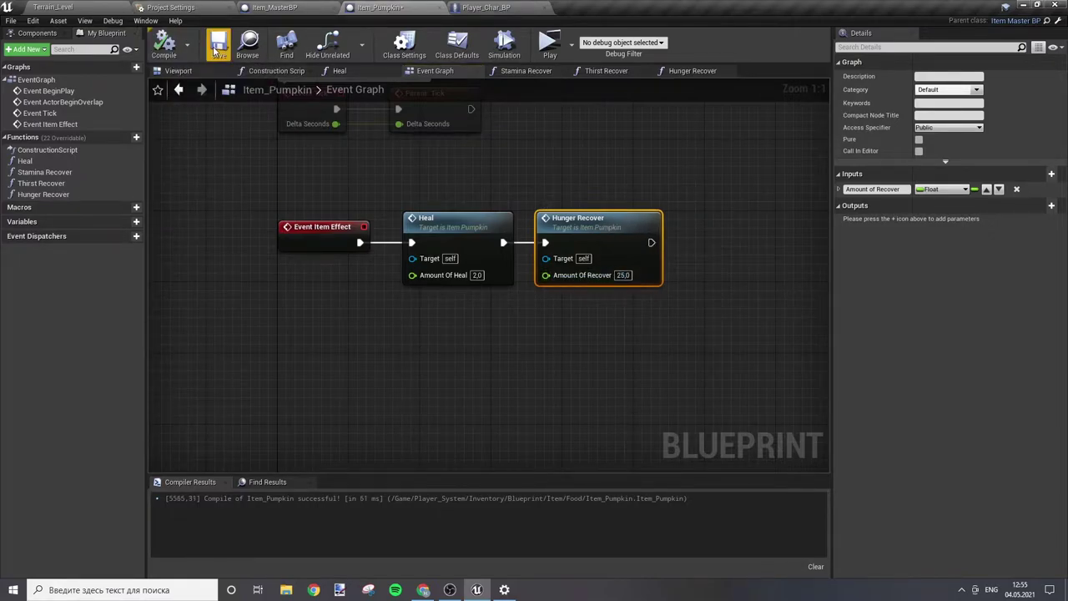
left_click(218, 44)
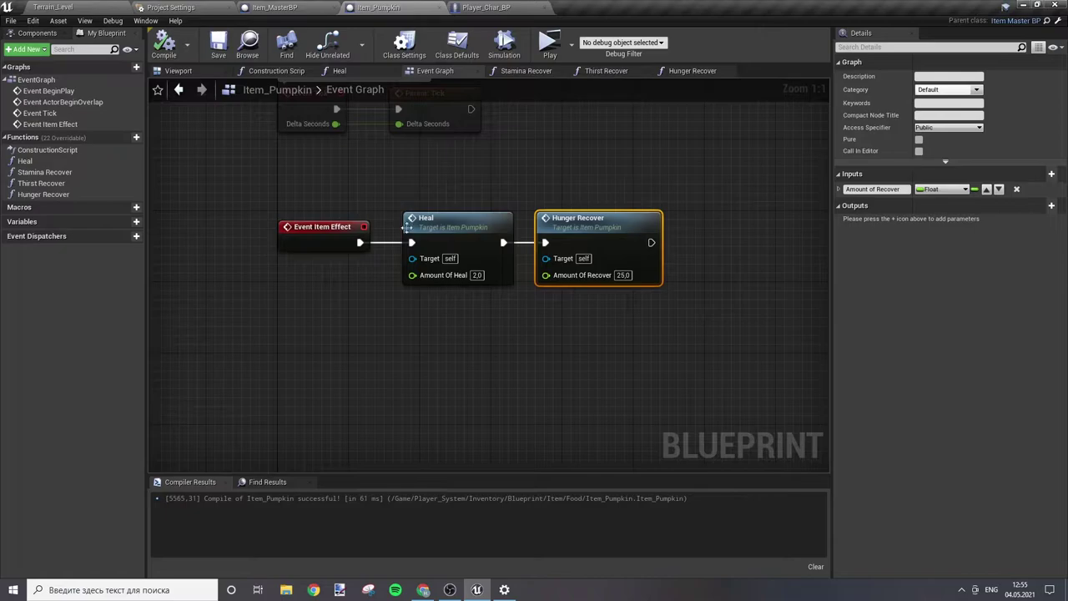
Step: Select the Heal and Hunger Recover nodes and switch to the Player_Char_BP blueprint
left_click(533, 189)
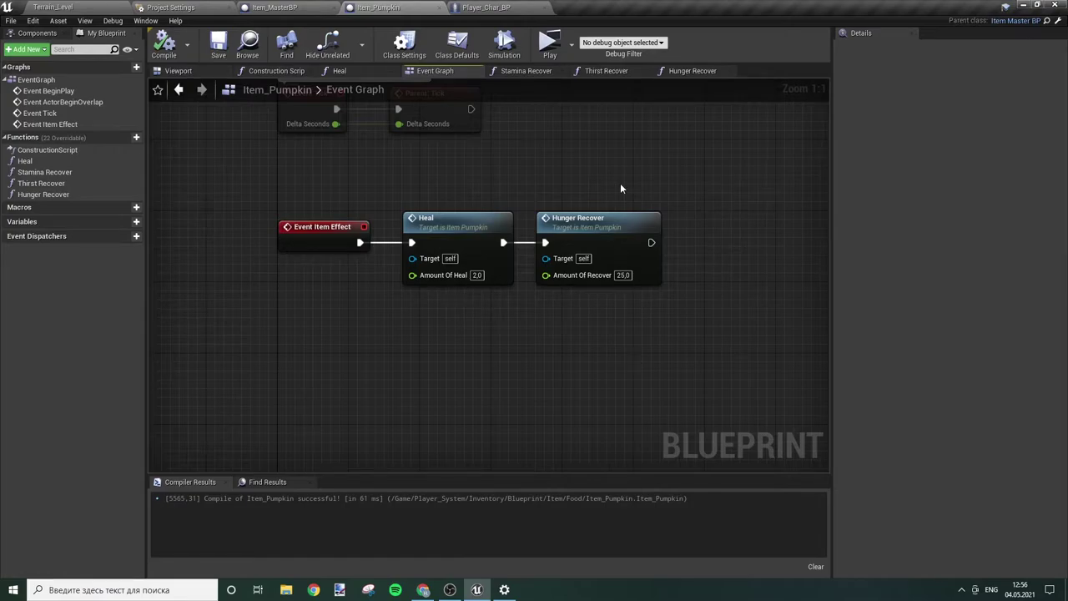
left_click_drag(464, 181, 625, 203)
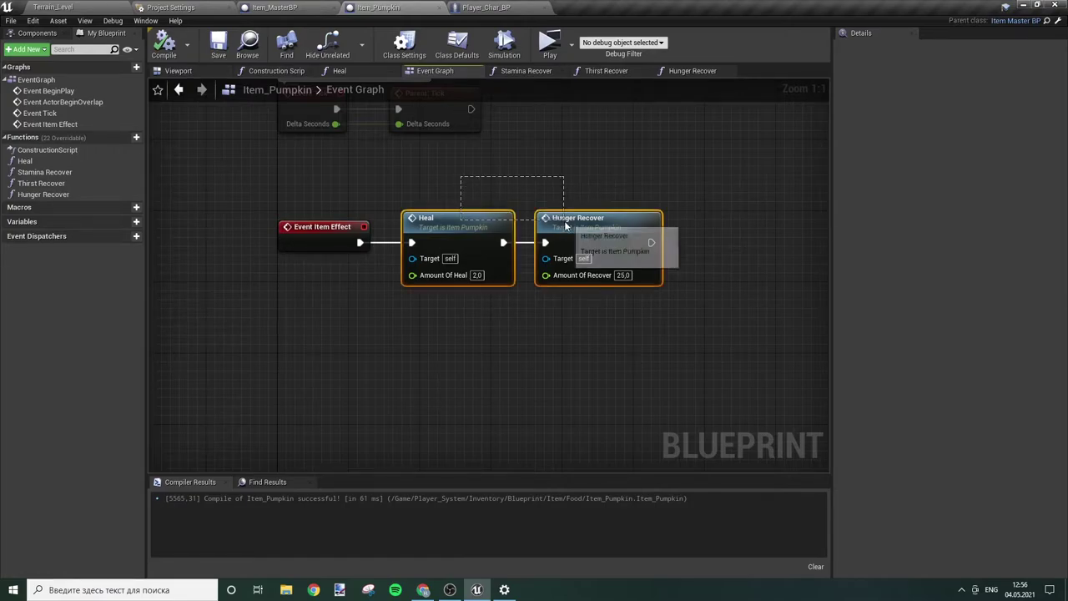
left_click(498, 7)
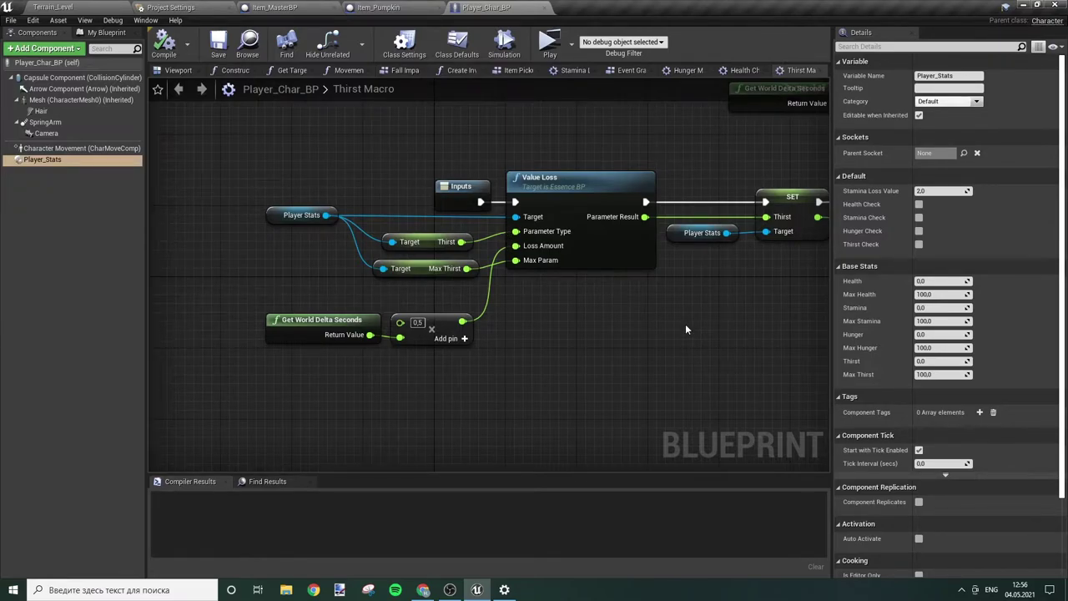
Step: Navigate the Thirst Macro to locate the Branch, Max Stamina setter, SET Thirst and Outputs nodes
mouse_move(606, 226)
right_mouse_down()
mouse_move(495, 297)
mouse_move(425, 385)
mouse_move(436, 413)
right_mouse_up()
right_click_drag(508, 289, 584, 362)
mouse_move(511, 343)
right_mouse_down()
mouse_move(583, 332)
mouse_move(445, 146)
mouse_move(424, 189)
right_mouse_up()
scroll(584, 337, "down", 1)
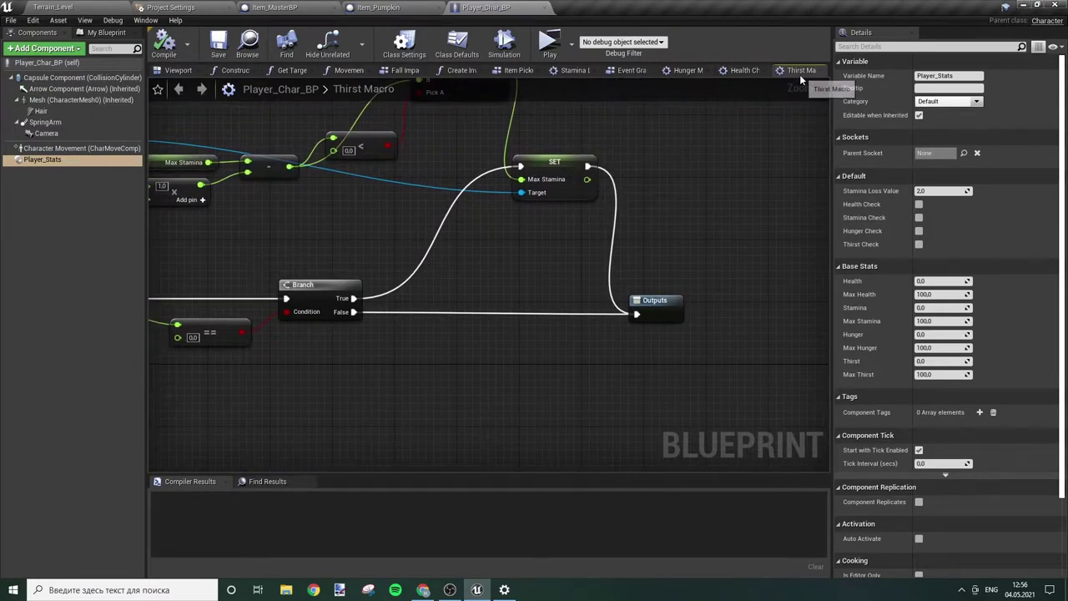
scroll(451, 242, "down", 3)
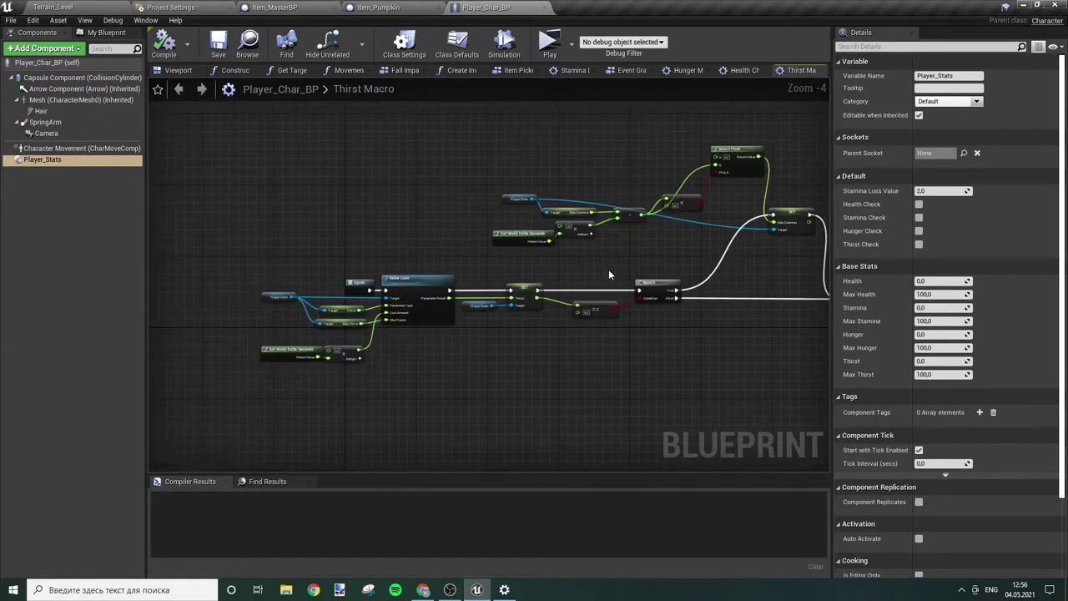
scroll(608, 269, "up", 2)
mouse_move(335, 234)
right_mouse_down()
mouse_move(390, 286)
mouse_move(581, 258)
mouse_move(536, 151)
mouse_move(471, 210)
right_mouse_up()
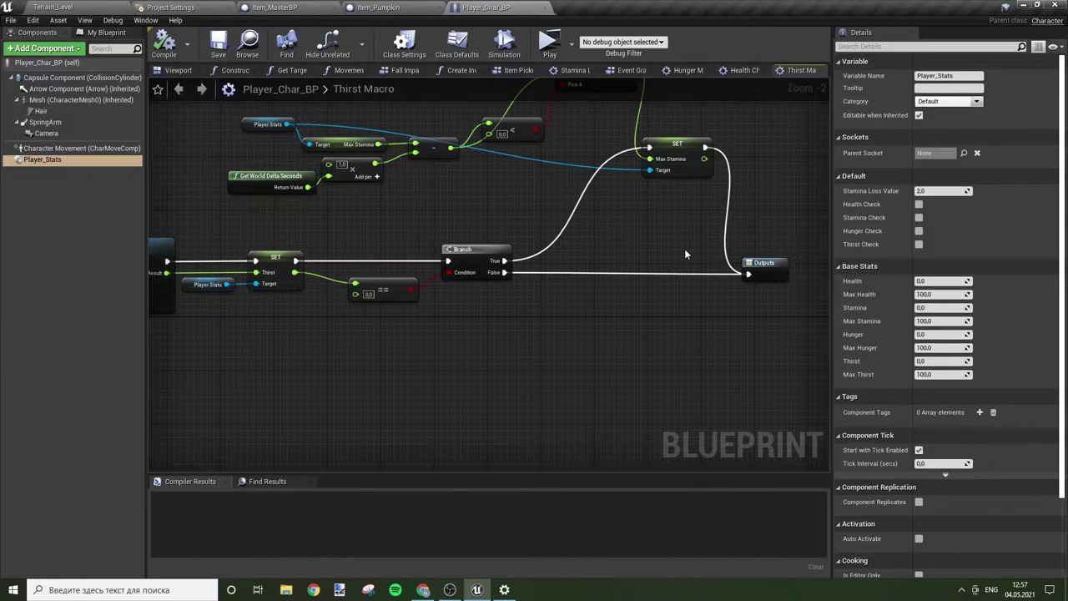
mouse_move(685, 248)
right_mouse_down()
mouse_move(470, 280)
mouse_move(494, 282)
right_mouse_up()
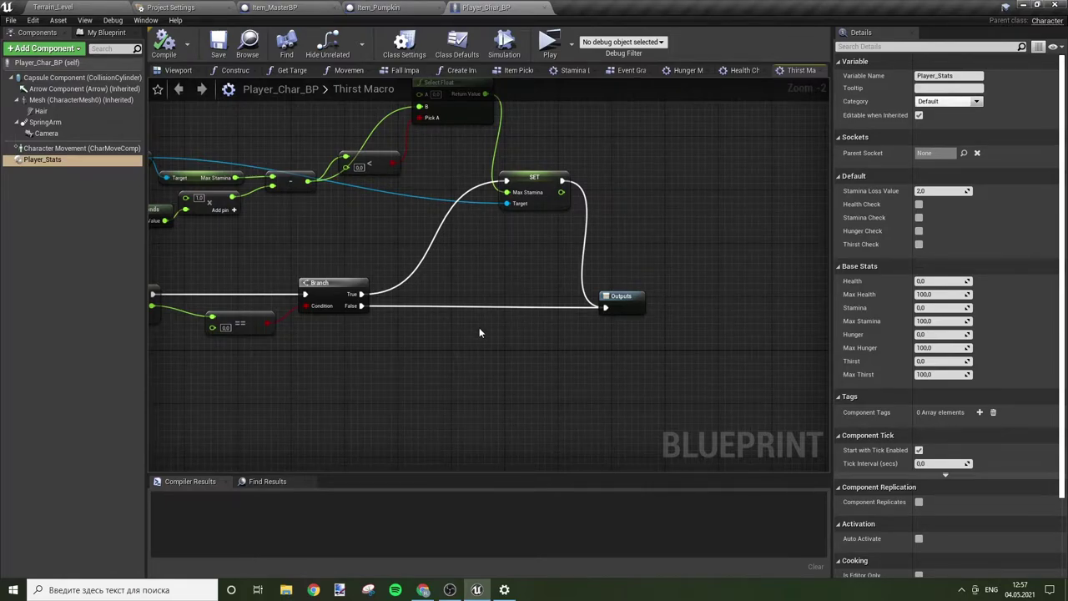
right_click_drag(369, 315, 524, 299)
scroll(531, 318, "up", 2)
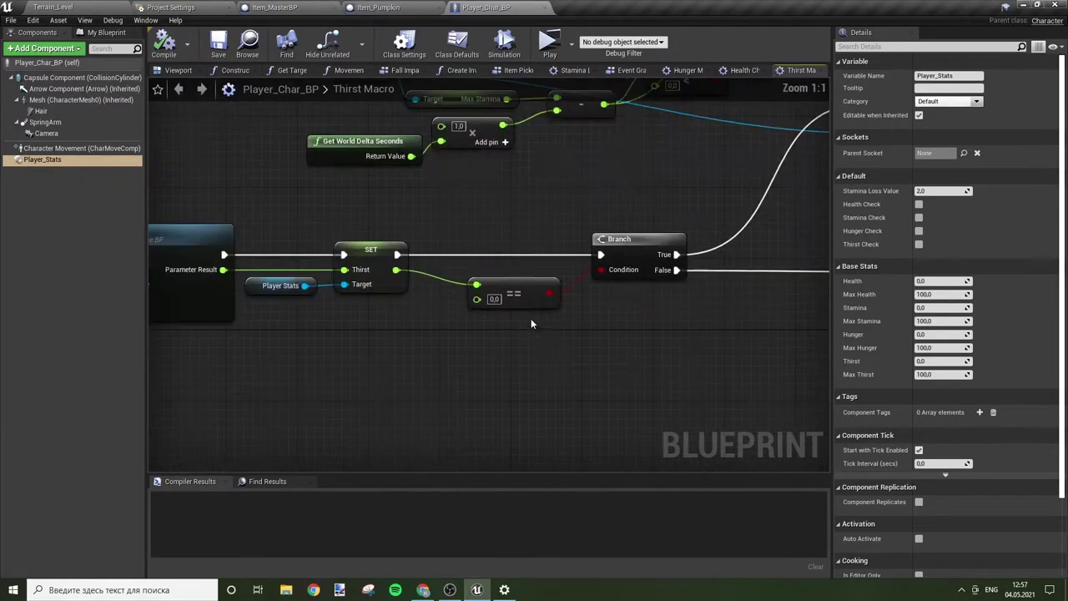
right_click_drag(712, 304, 490, 291)
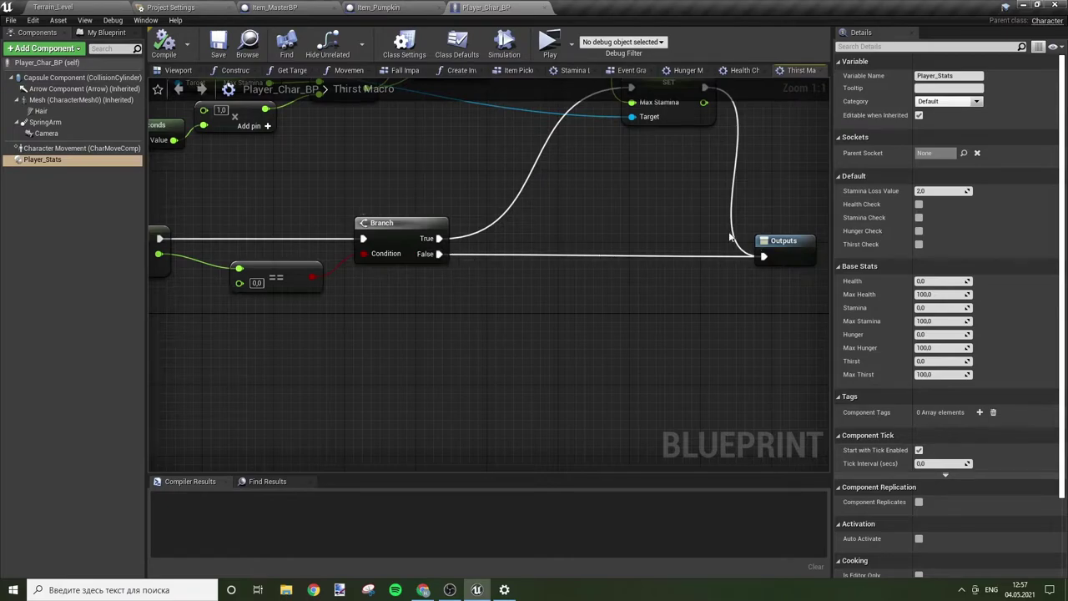
right_click_drag(316, 124, 402, 237)
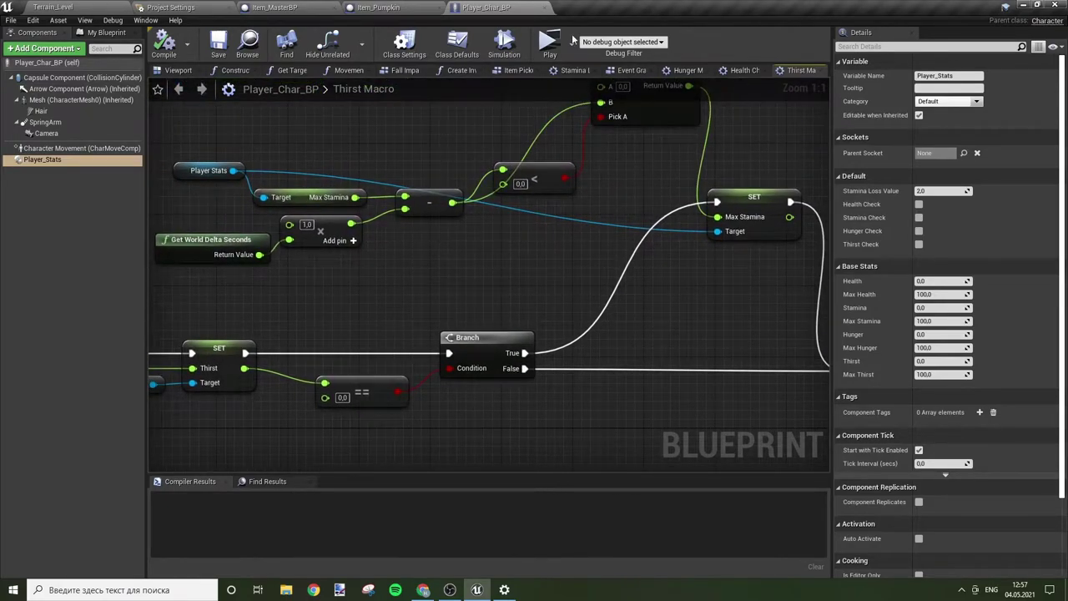
right_click_drag(673, 304, 591, 241)
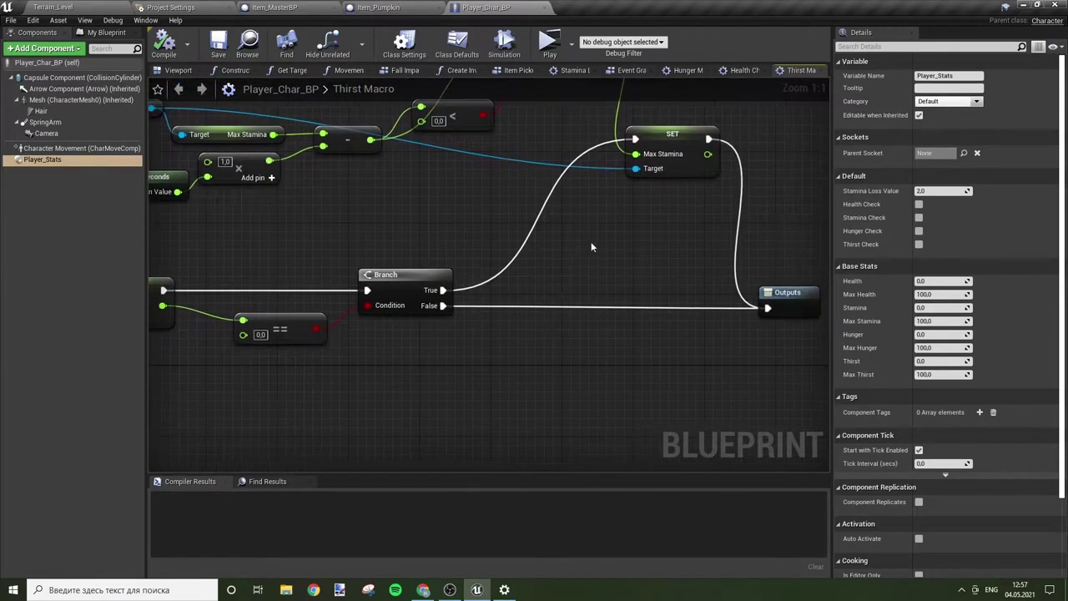
Step: Duplicate the Max Stamina setter, run it from Branch False into Outputs with value 100
left_click(672, 144)
key("ctrl+c")
key("ctrl+v")
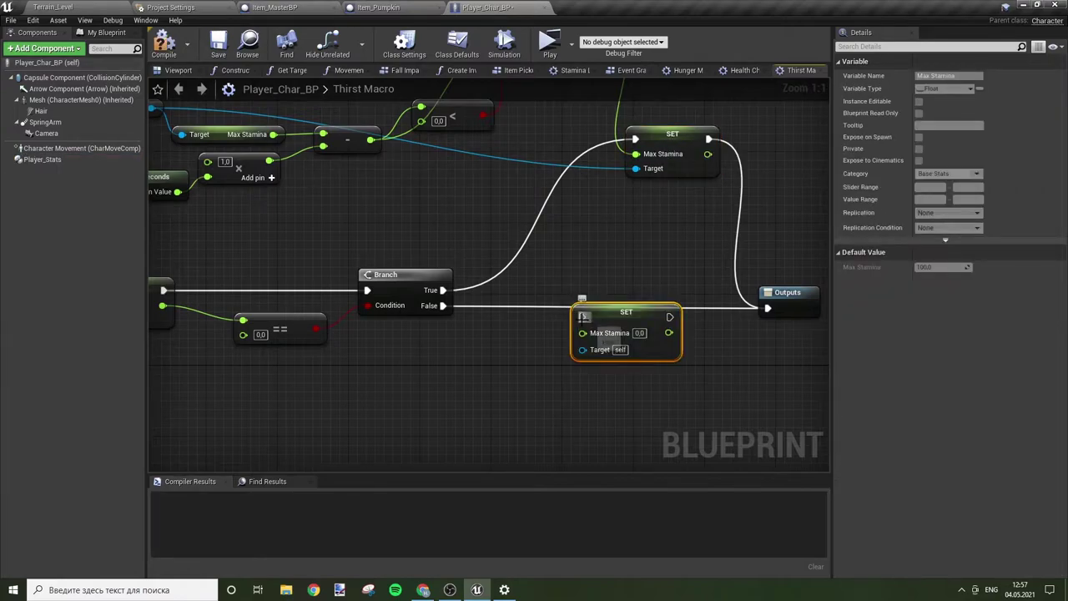
left_click_drag(582, 317, 445, 305)
left_click_drag(670, 317, 767, 308)
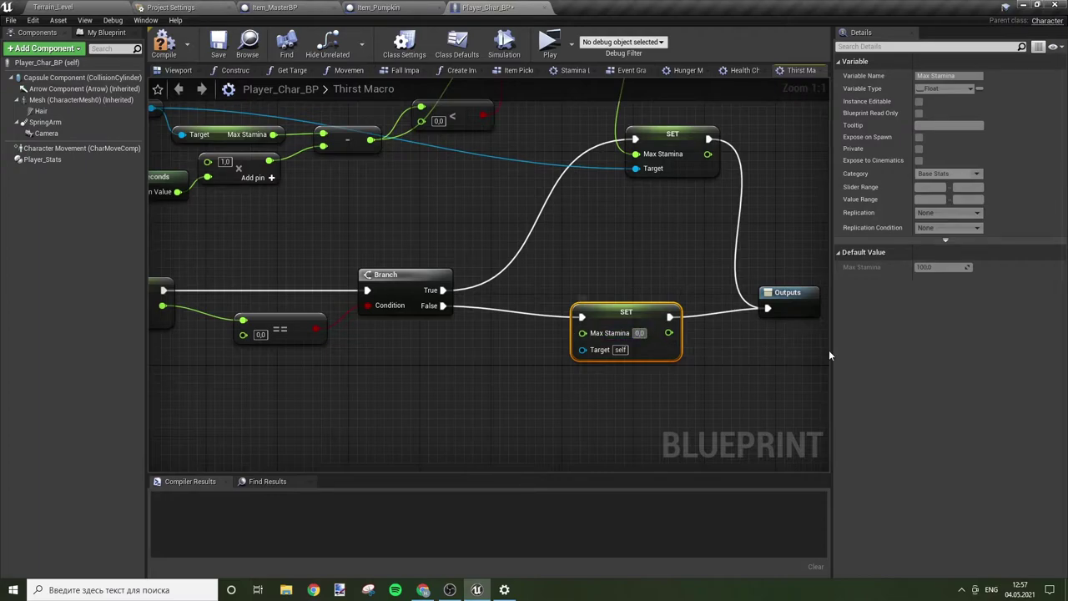
type("10")
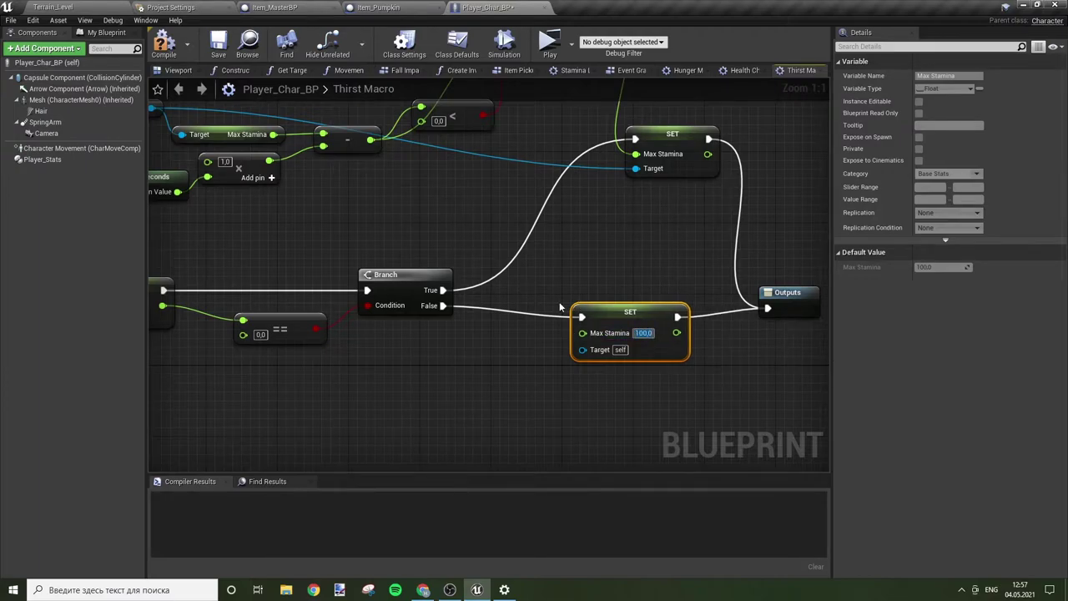
left_click_drag(618, 310, 619, 301)
left_click(617, 273)
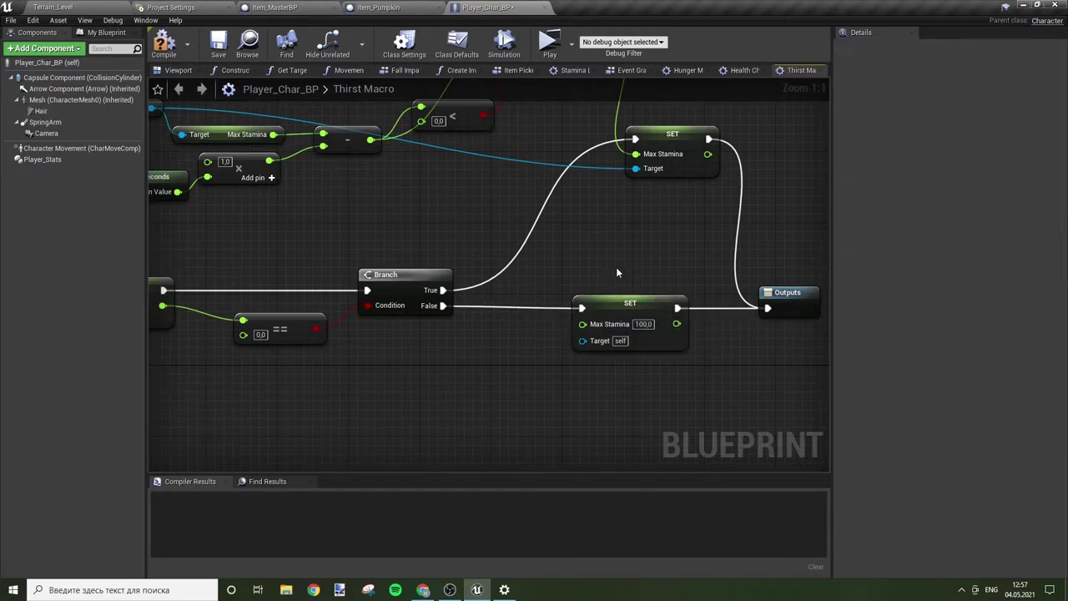
left_click(164, 44)
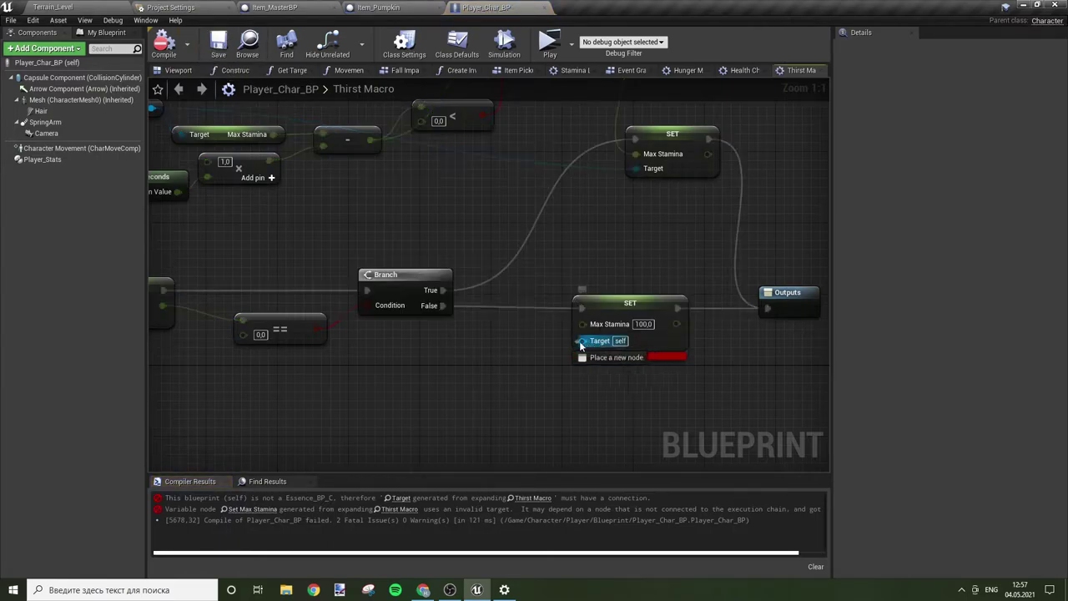
Step: Connect Player Stats to the new setter's Target via a reroute, then compile and save
left_click_drag(430, 226, 722, 337)
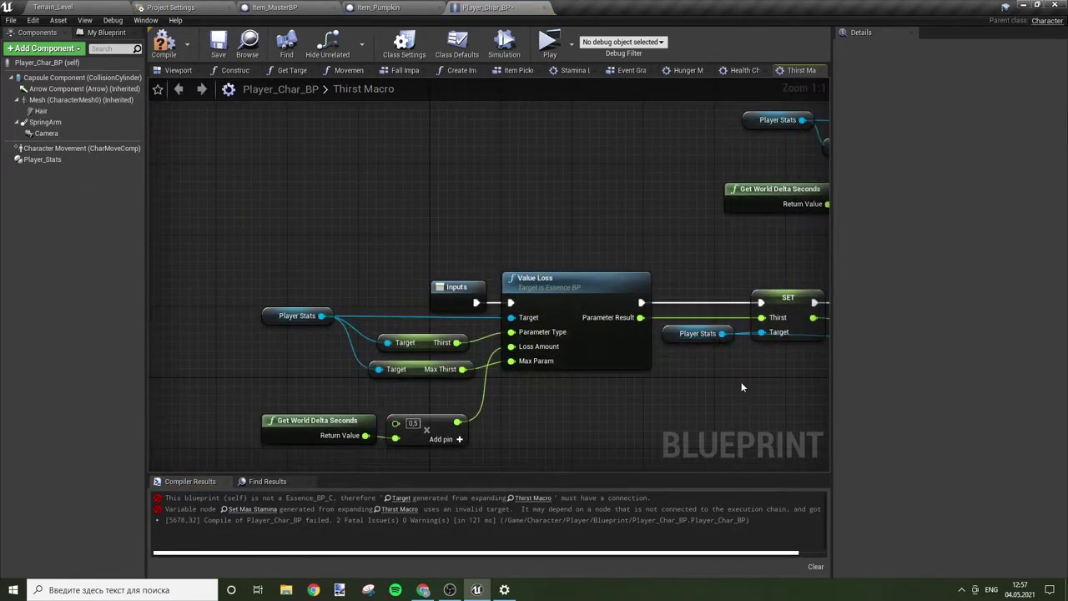
right_click_drag(741, 382, 305, 309)
double_click(694, 272)
left_click_drag(694, 271, 327, 296)
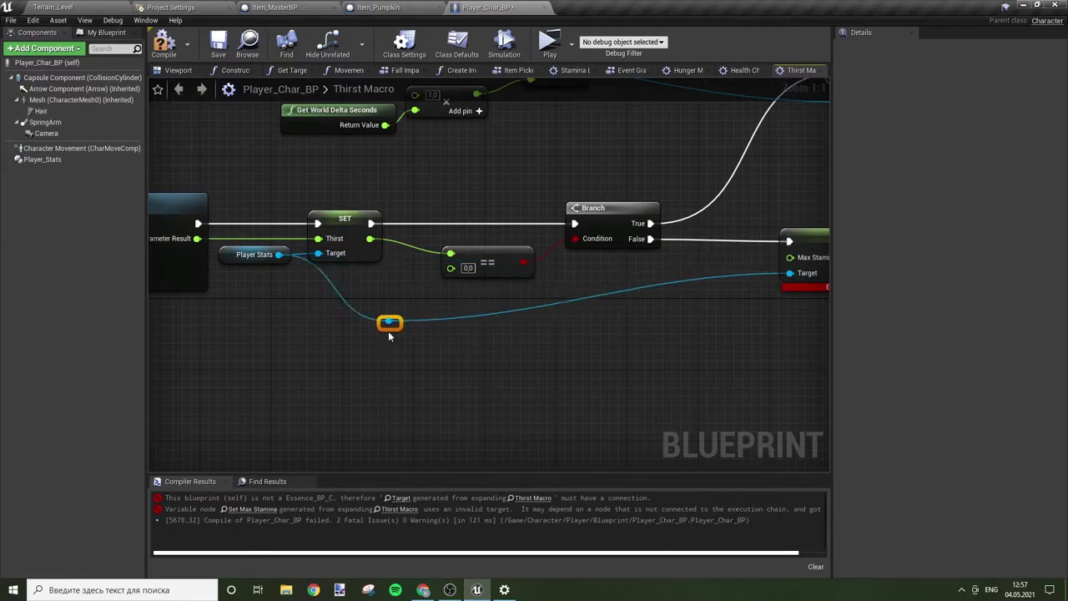
left_click(164, 42)
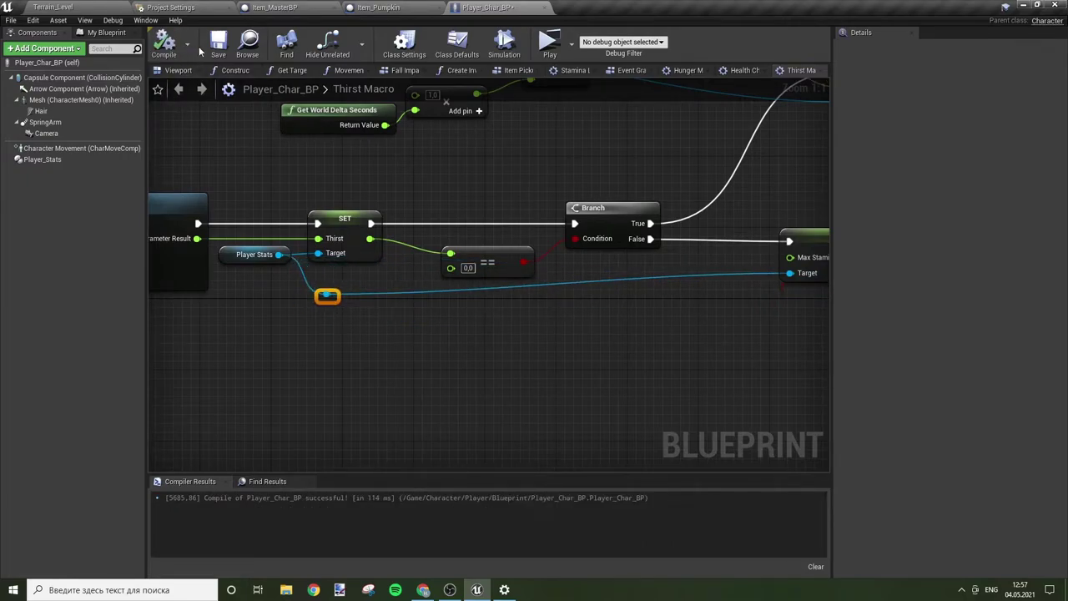
left_click(218, 42)
right_click_drag(725, 335, 414, 394)
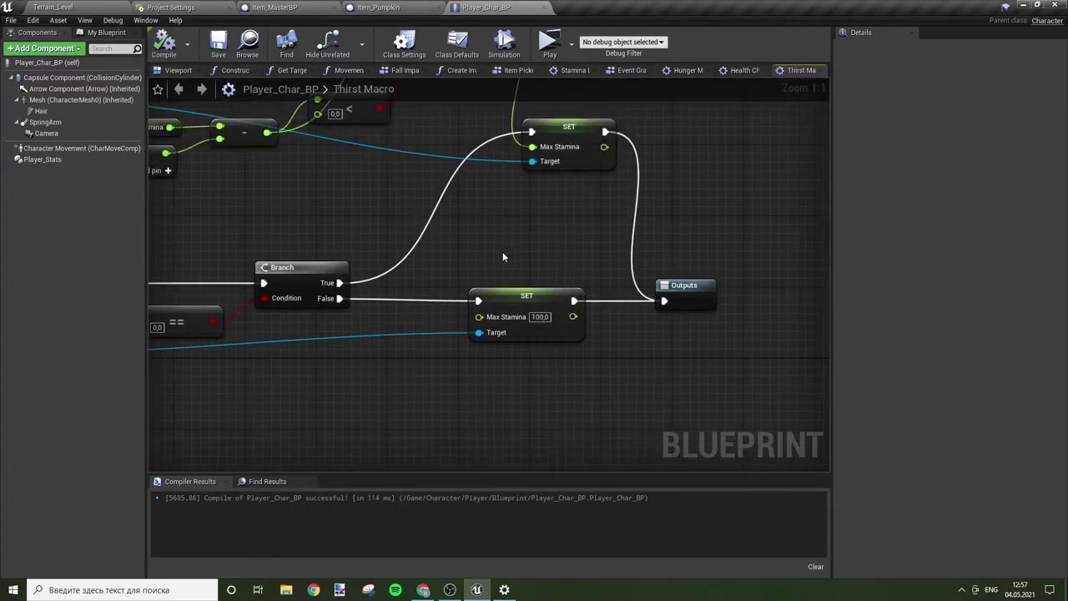
Step: Open the Hunger Macro graph from the My Blueprint macros list
left_click(736, 73)
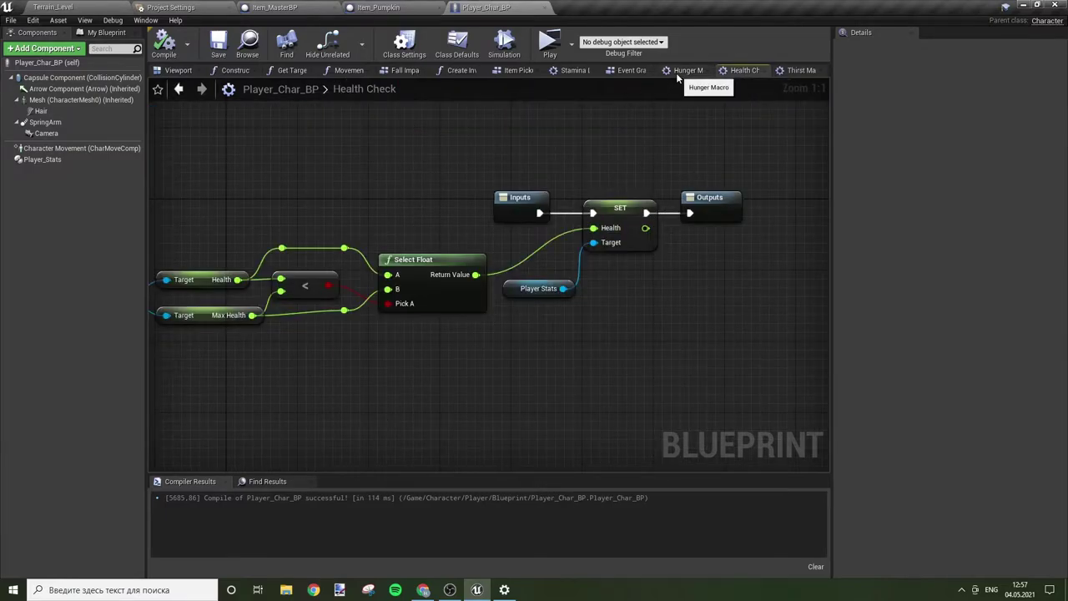
left_click(107, 33)
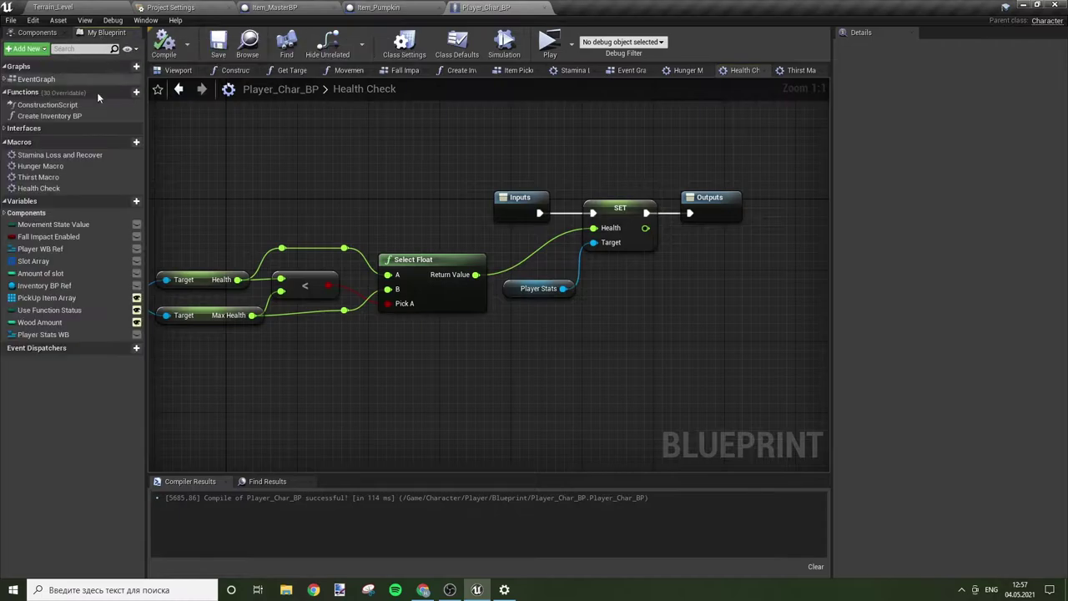
left_click(38, 188)
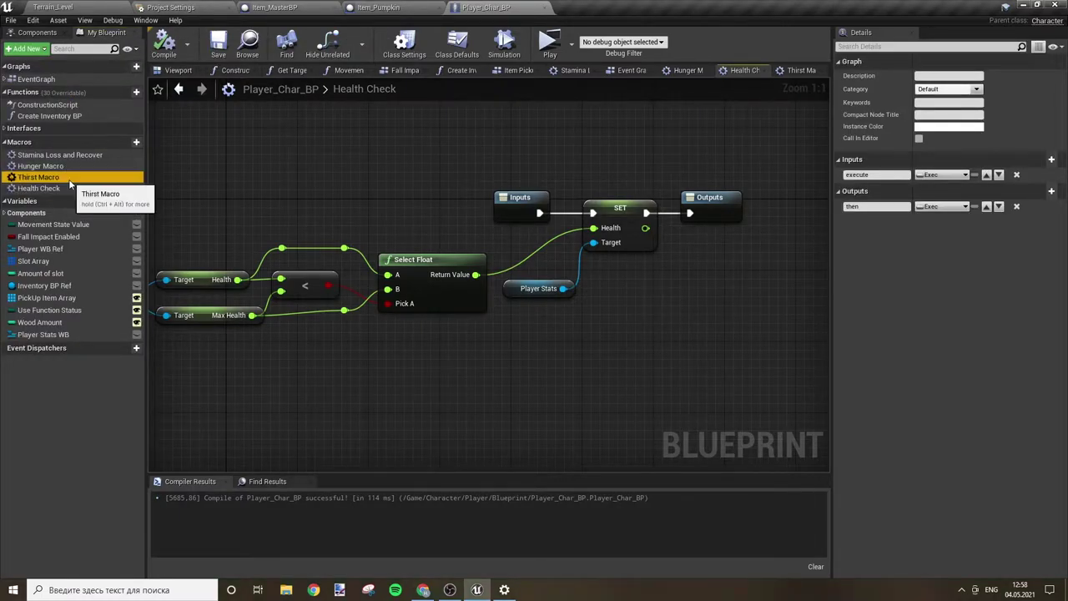
double_click(60, 167)
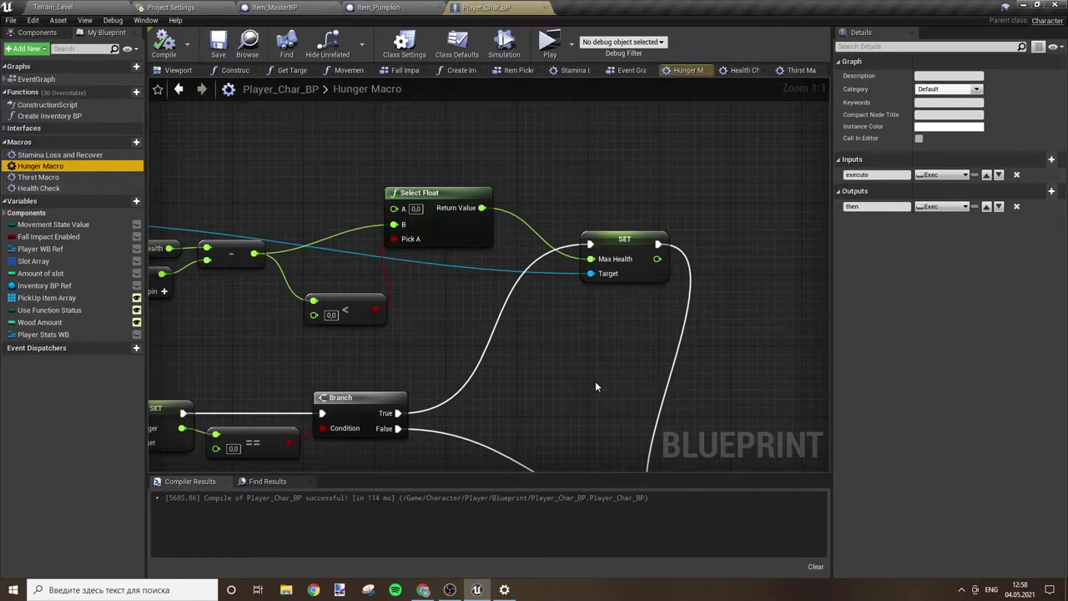
right_click_drag(543, 382, 568, 306)
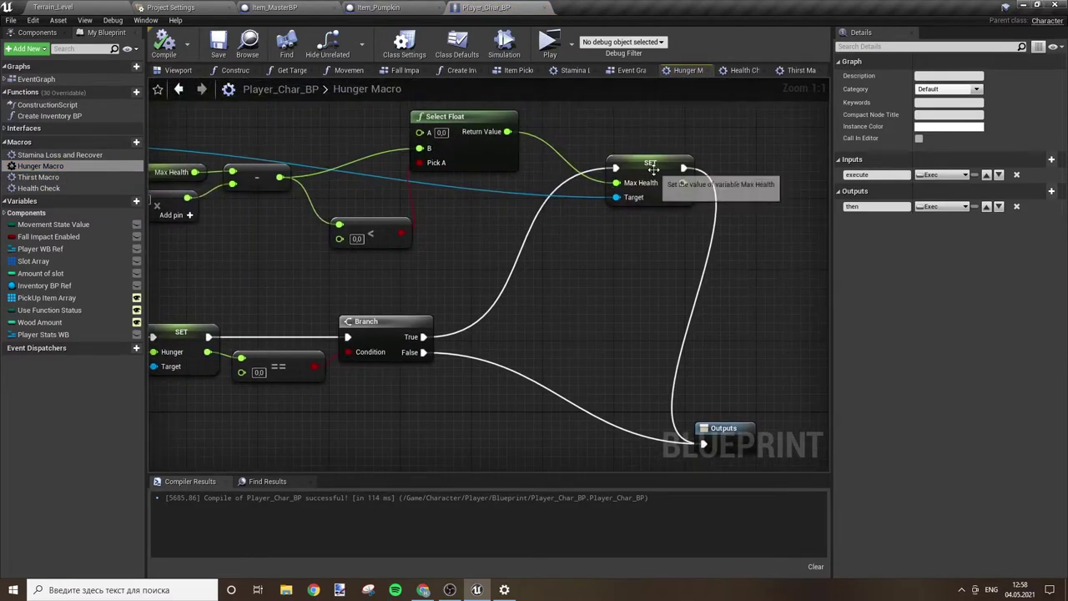
Step: Duplicate the Max Health setter and feed Player Stats into its Target through a reroute
left_click(651, 166)
key("ctrl+c")
key("ctrl+v")
right_click_drag(539, 360, 665, 257)
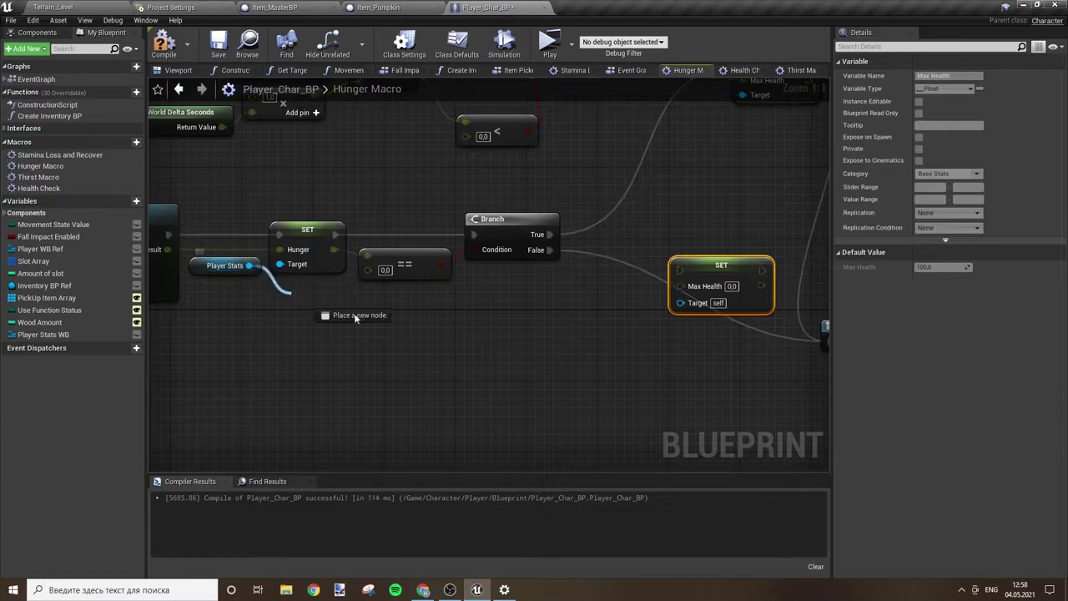
left_click_drag(249, 265, 681, 302)
double_click(609, 299)
left_click_drag(609, 299, 279, 298)
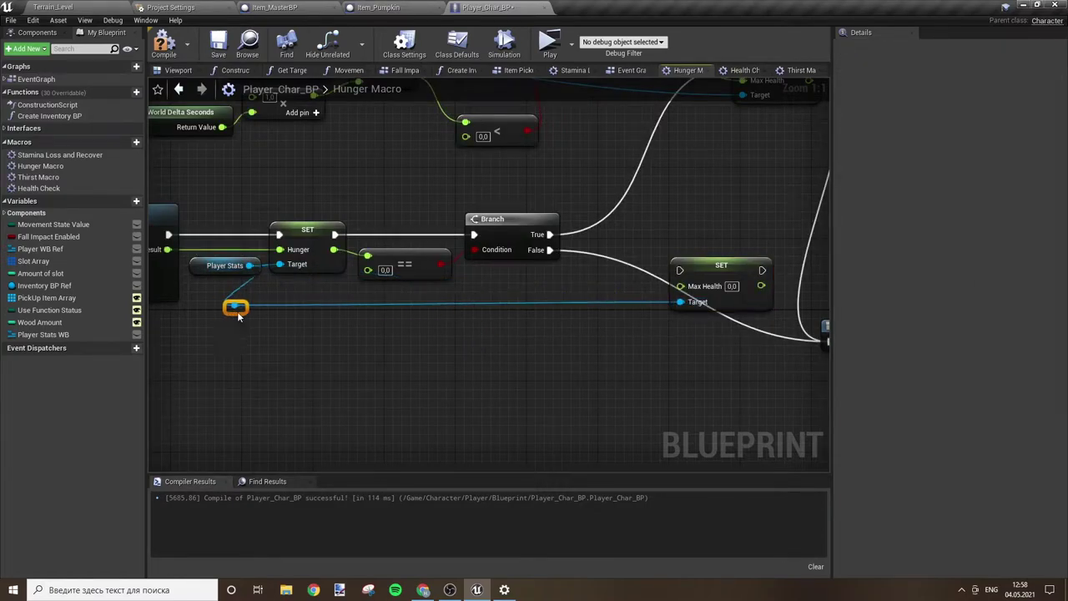
left_click(601, 296)
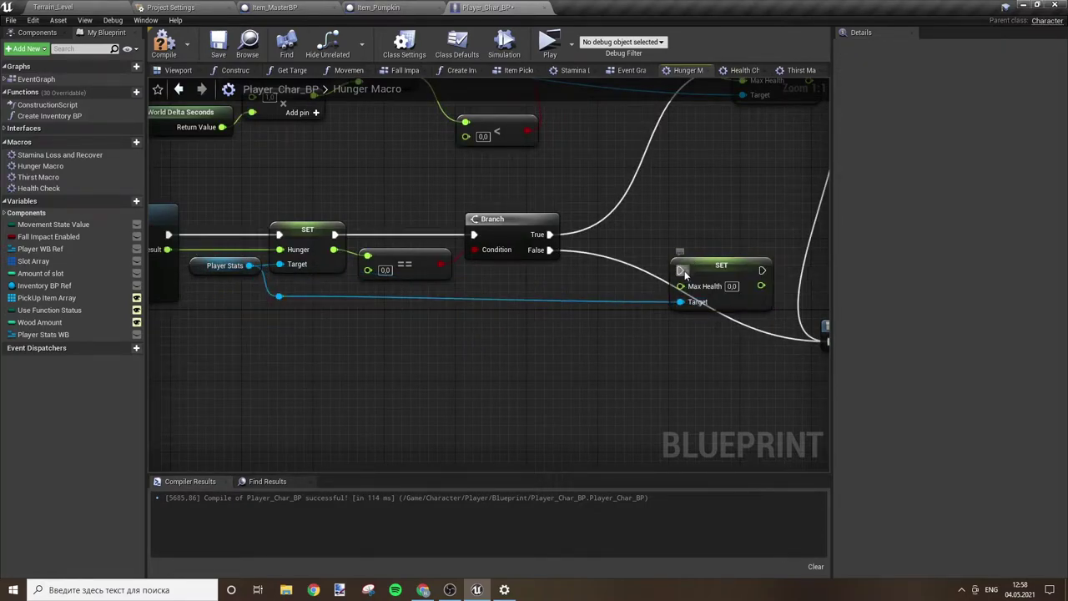
Step: Run the Max Health setter from Branch False into Outputs, removing the extra then2 pin
left_click_drag(684, 270, 551, 250)
right_click_drag(649, 360, 437, 337)
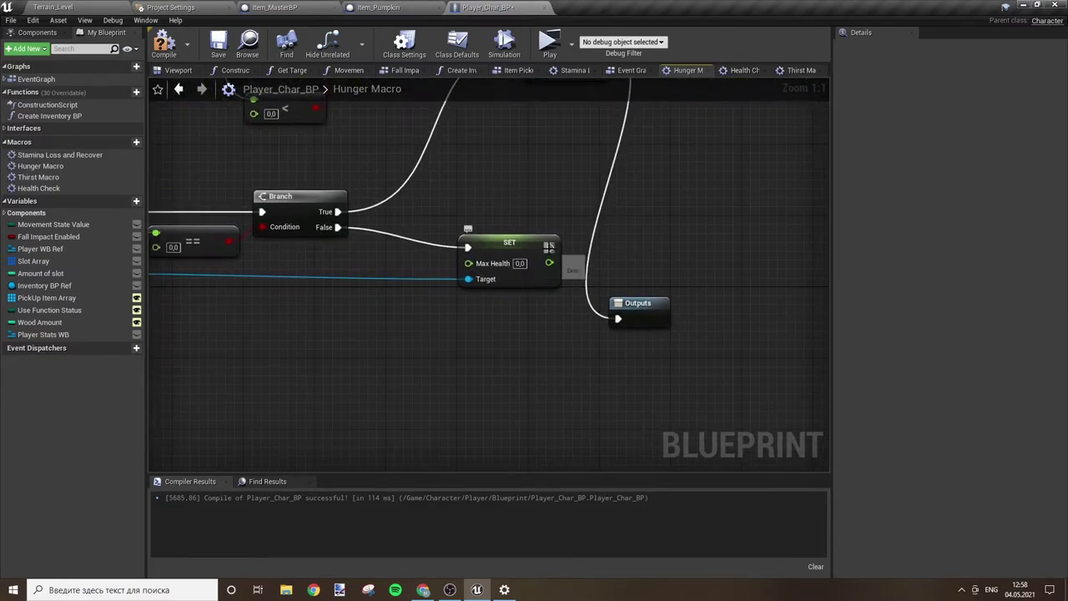
left_click_drag(550, 245, 640, 313)
right_click_drag(663, 222, 669, 317)
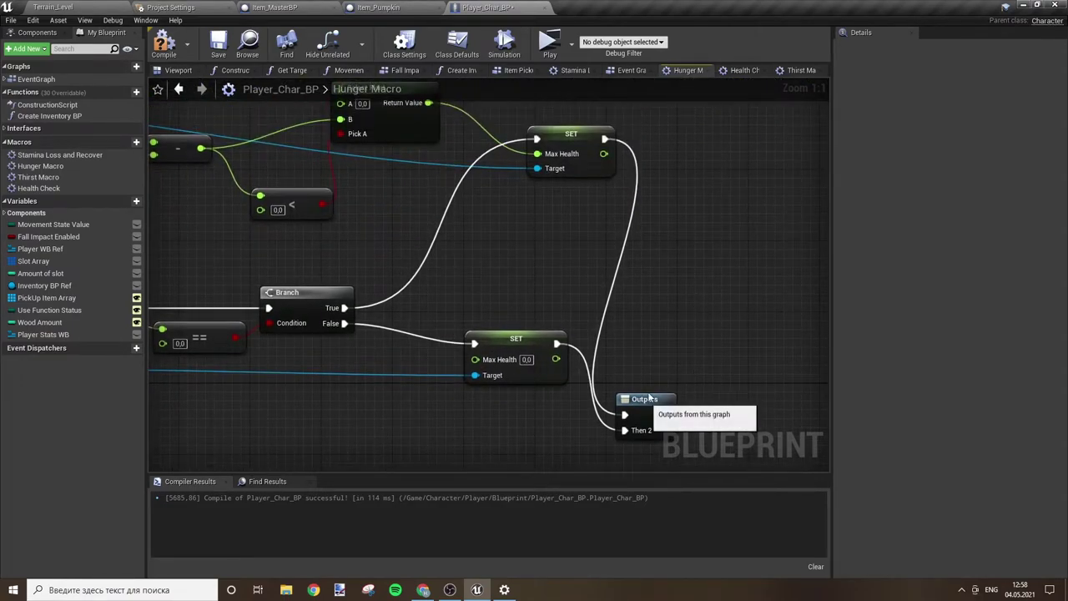
left_click_drag(649, 398, 694, 265)
left_click(669, 296, "alt")
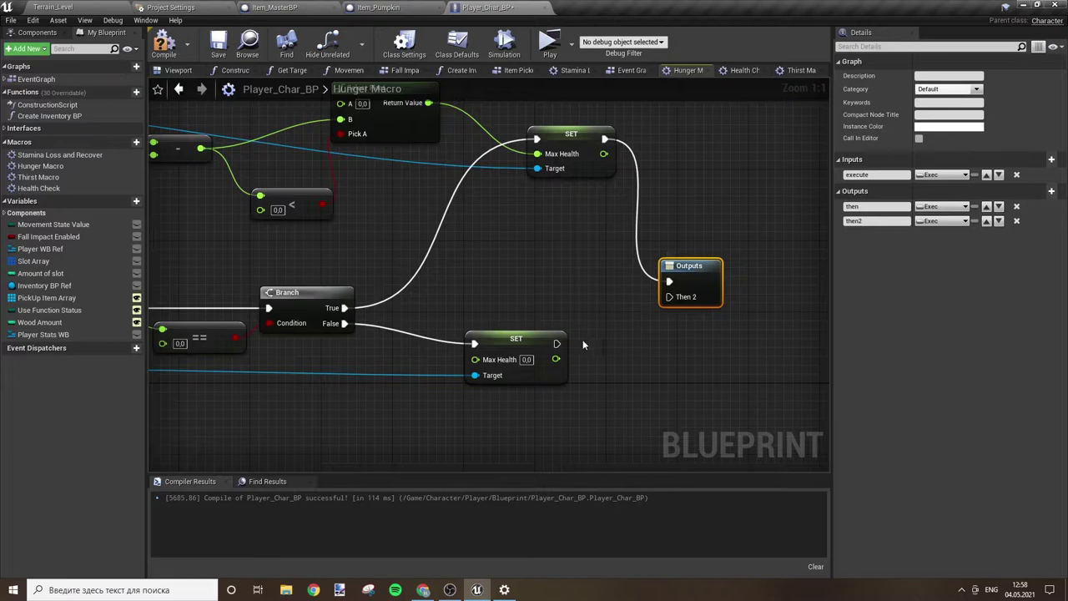
left_click_drag(555, 343, 669, 296)
left_click(1016, 221)
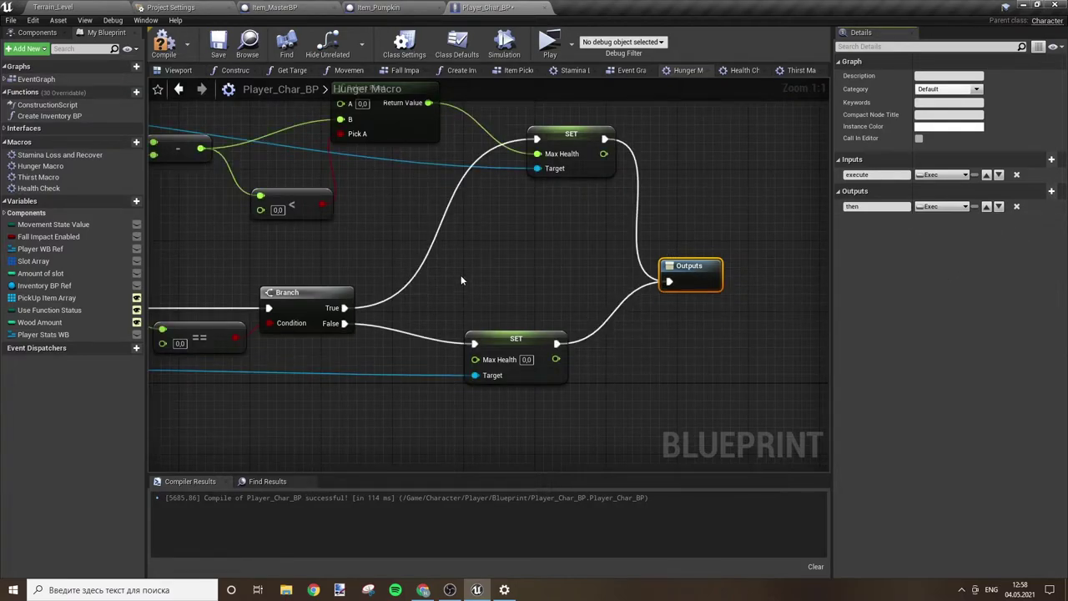
Step: Set the duplicate Max Health value to 100, then compile and save the blueprint
right_click_drag(460, 280, 618, 288)
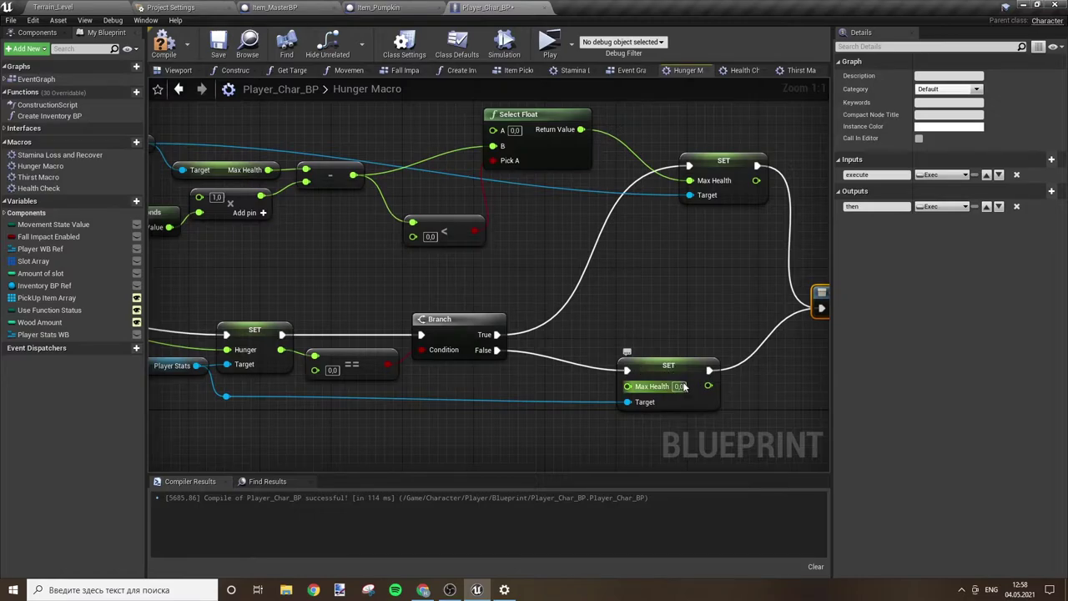
type("100")
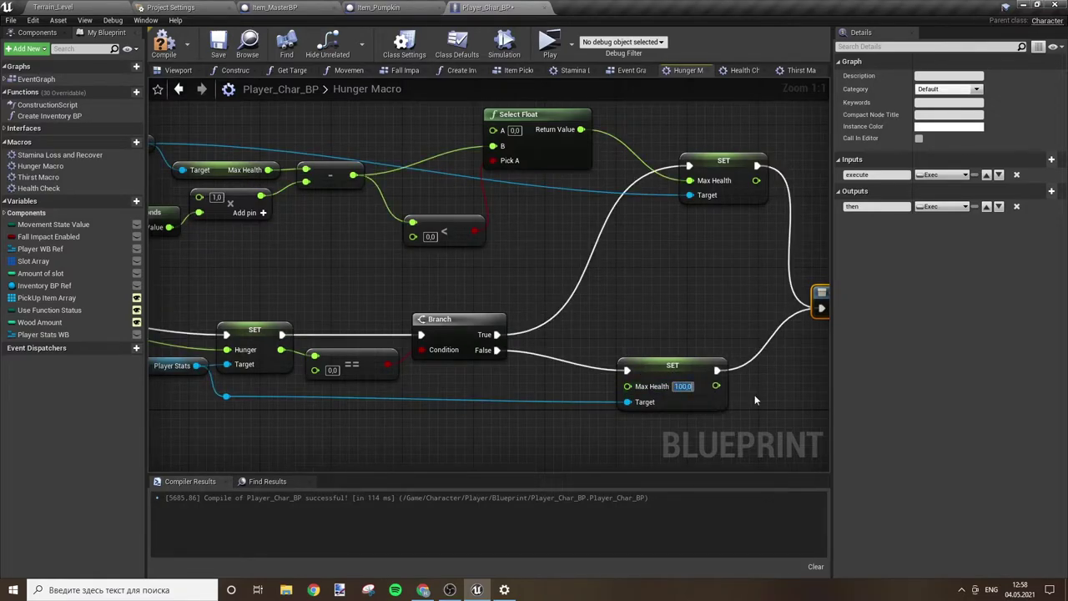
left_click(163, 43)
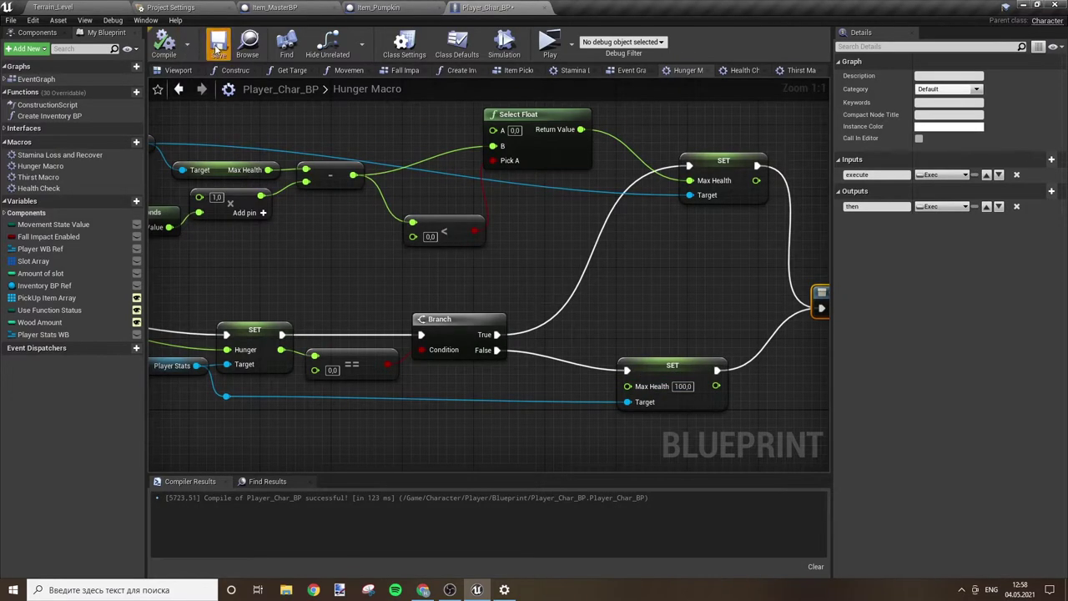
left_click(218, 43)
mouse_move(696, 273)
right_mouse_down()
mouse_move(571, 263)
mouse_move(492, 272)
right_mouse_up()
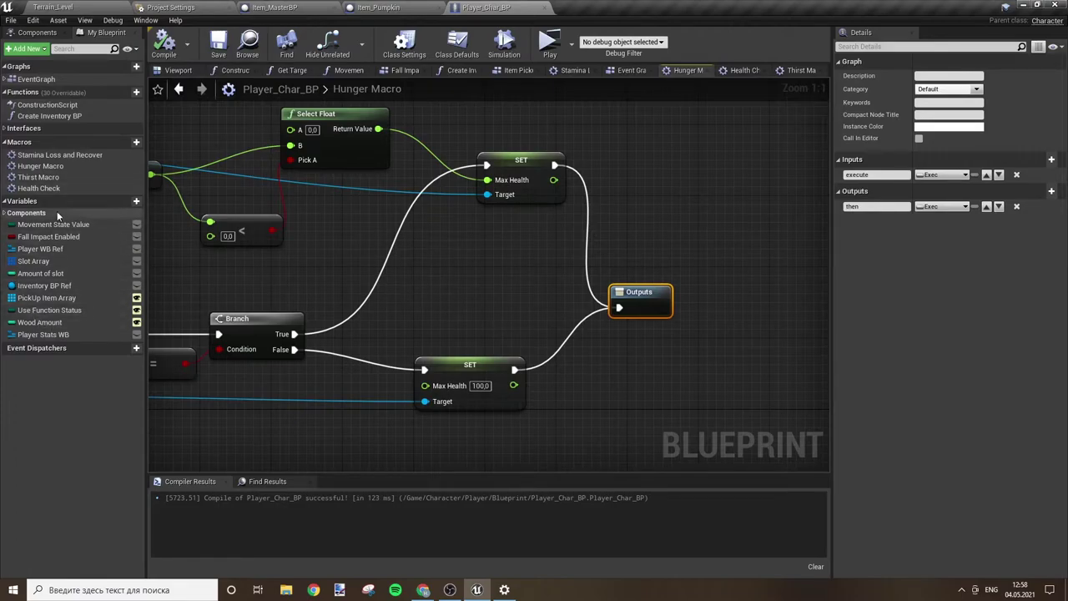
left_click(26, 213)
left_click(26, 213)
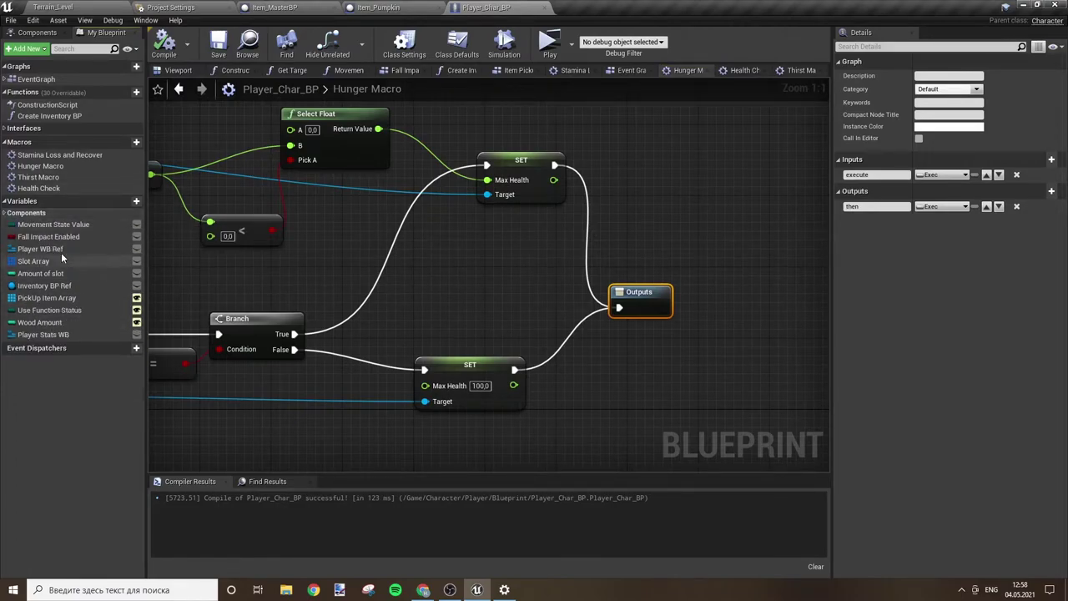
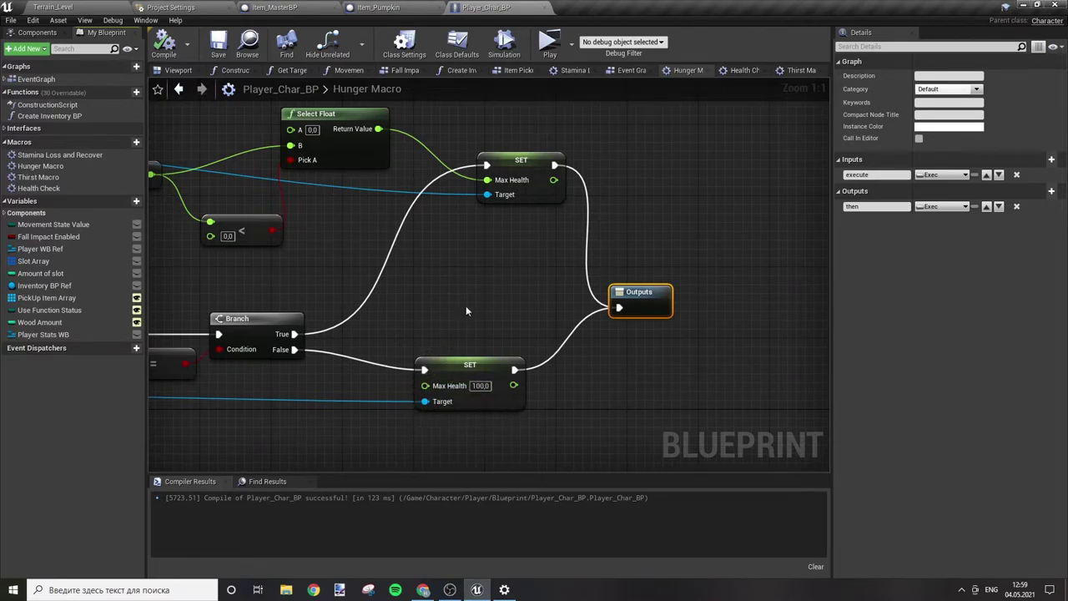
Step: Look over the Hunger Macro graph, then return to the Terrain_Level map editor
mouse_move(465, 311)
right_mouse_down()
mouse_move(559, 337)
mouse_move(680, 302)
right_mouse_up()
scroll(559, 337, "down", 1)
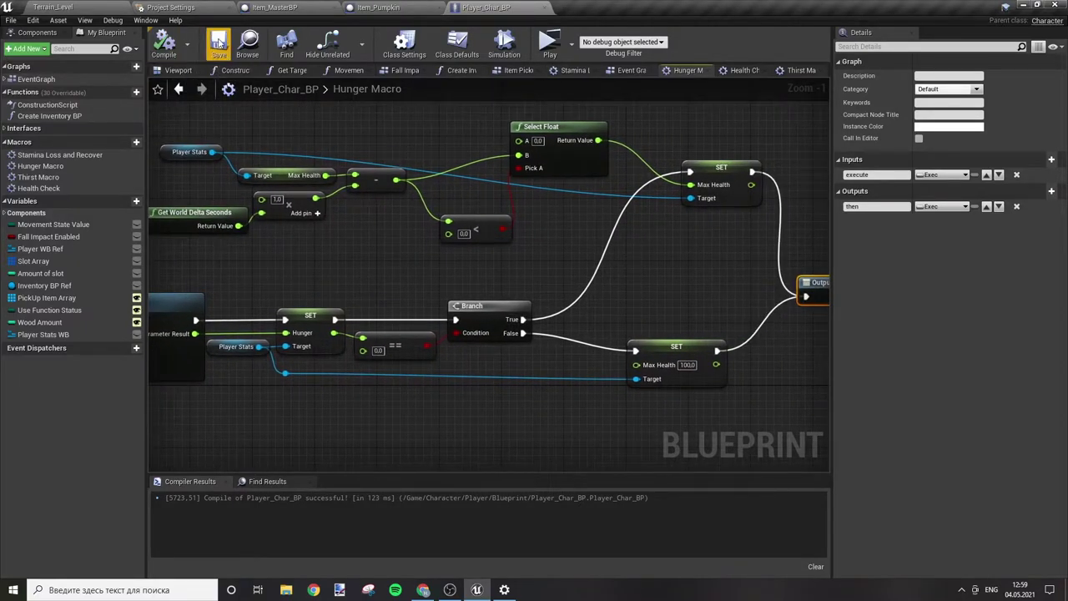
left_click(378, 7)
left_click(55, 7)
Step: Delete the three extra item spheres and the Item_WorldActorBP4 wood pickup from the level
right_click_drag(453, 182, 454, 182)
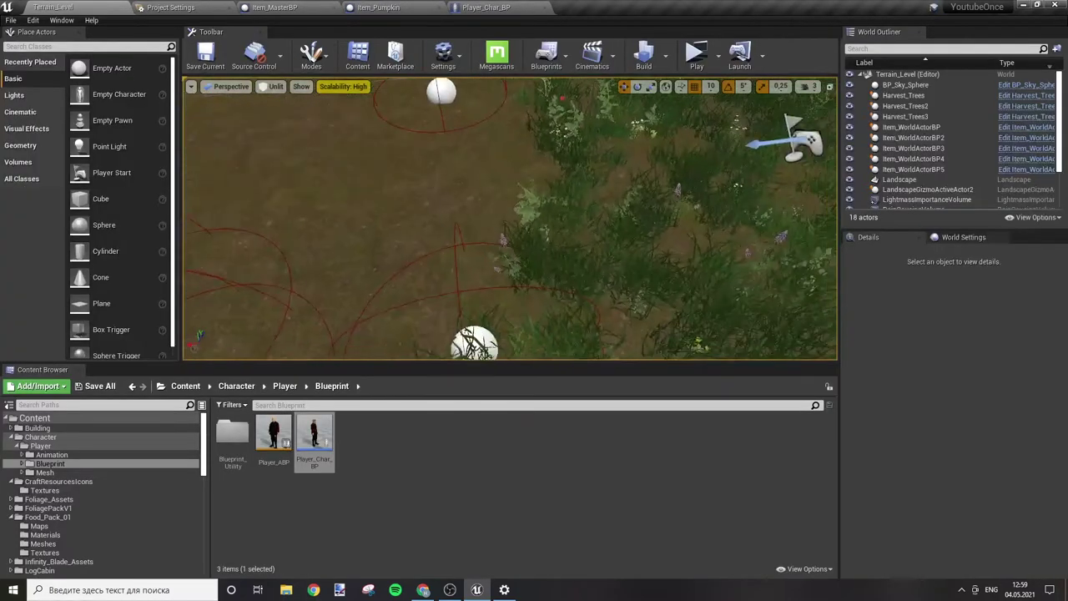
left_click(444, 193)
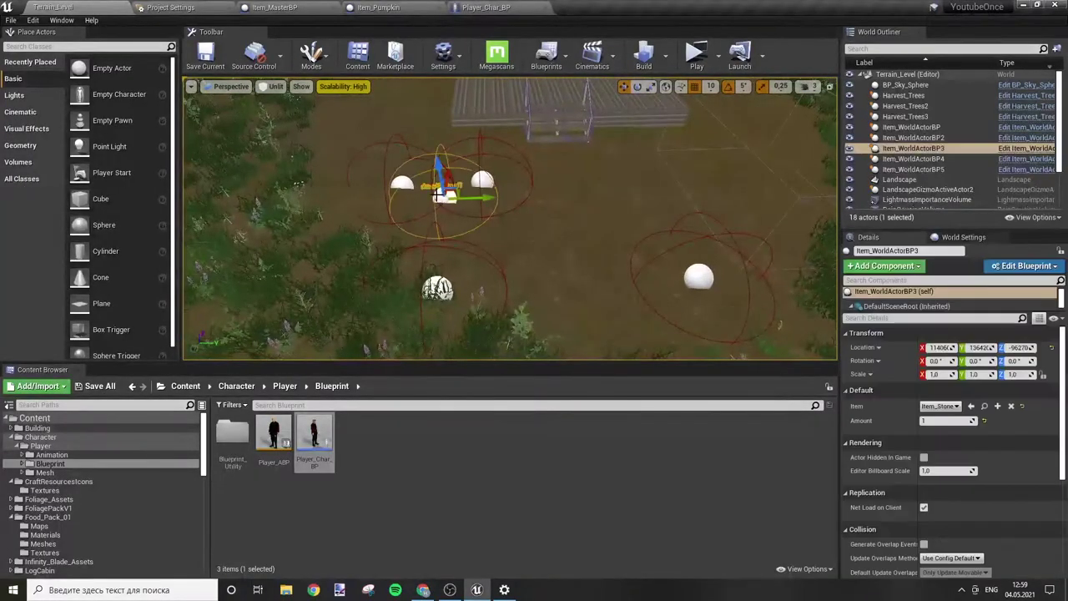
key("Delete")
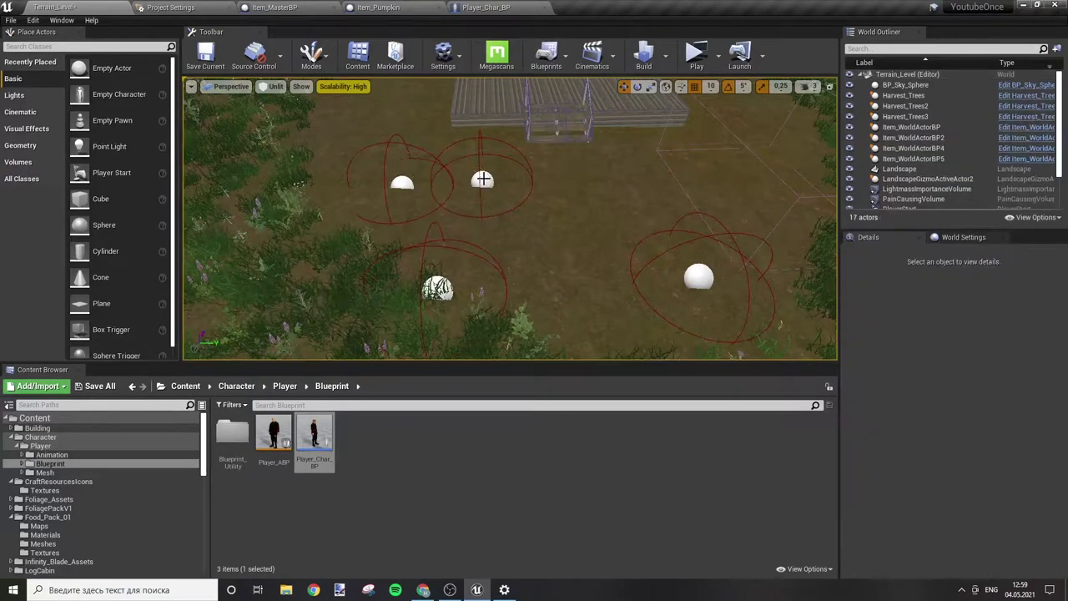
left_click(484, 179)
key("Delete")
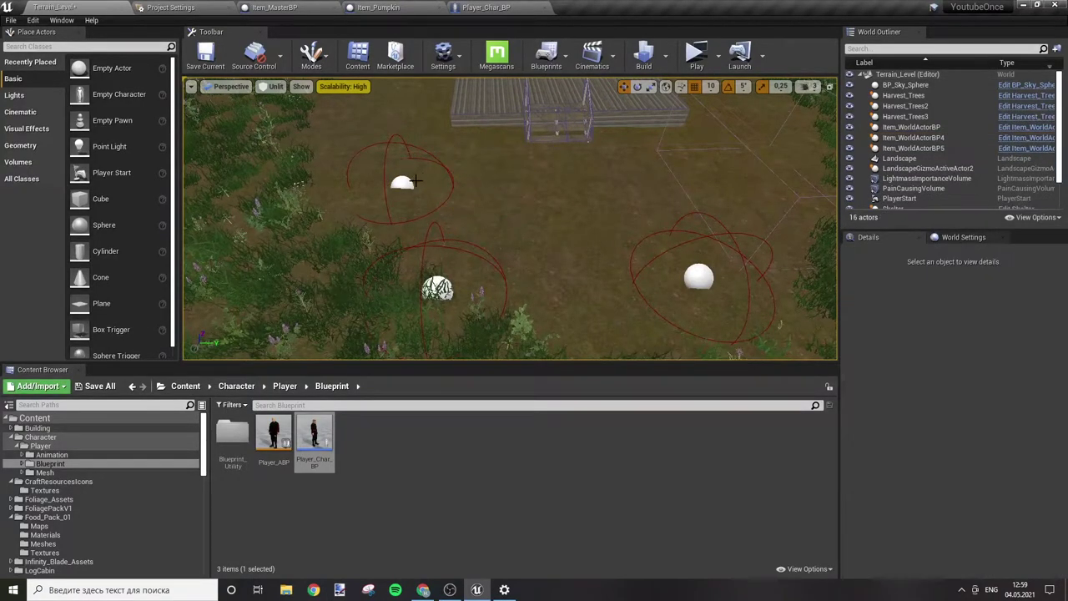
left_click(403, 181)
key("Delete")
left_click(437, 287)
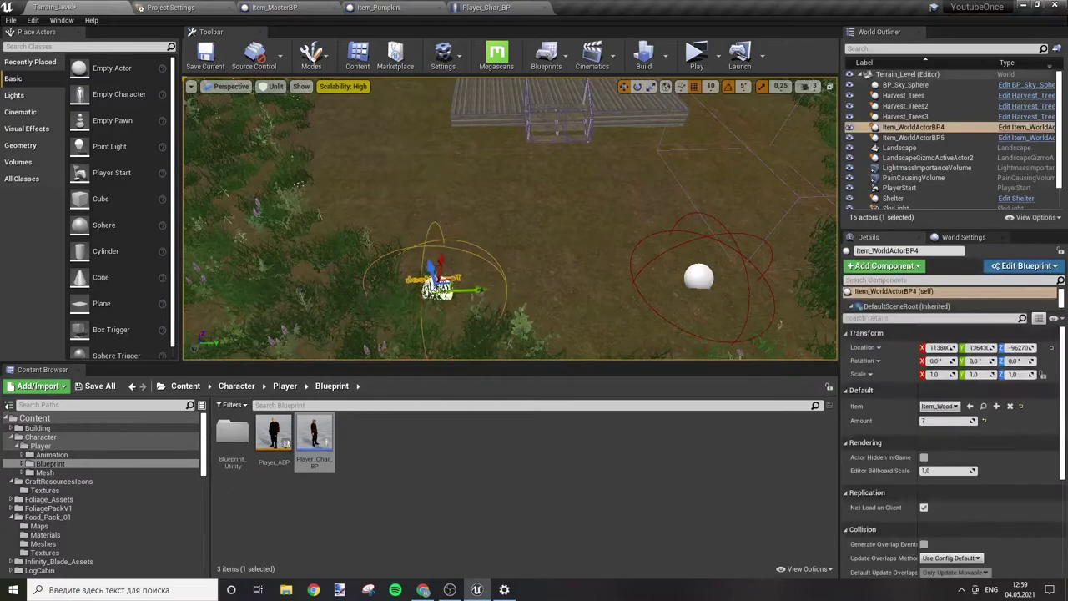
key("Delete")
Step: Move the remaining wood pickup left into the clearing and set its Amount to 2
left_click(701, 276)
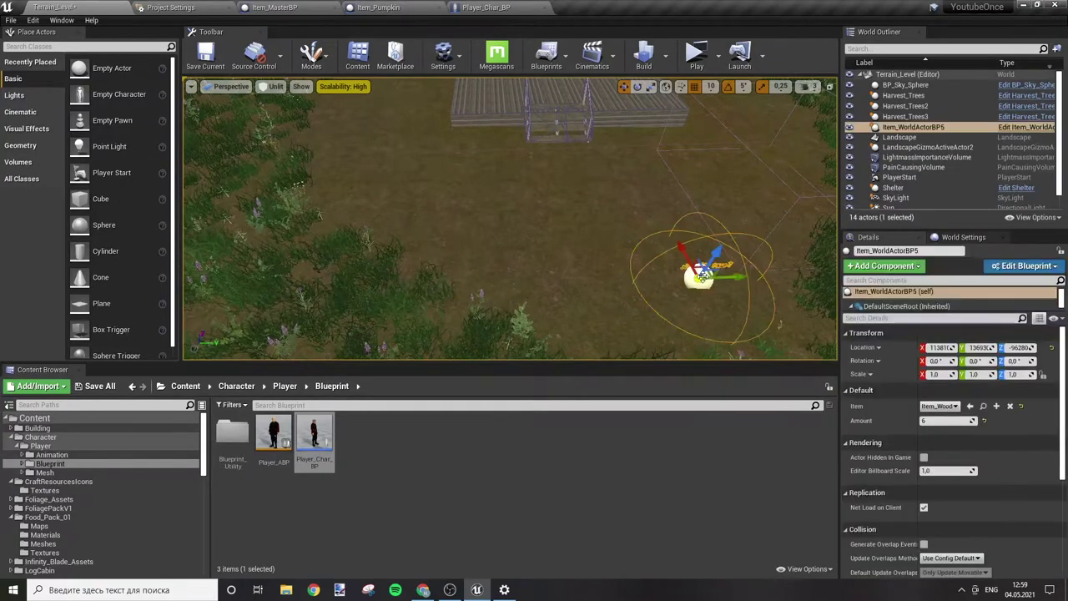
left_click_drag(700, 276, 630, 274)
left_click(947, 419)
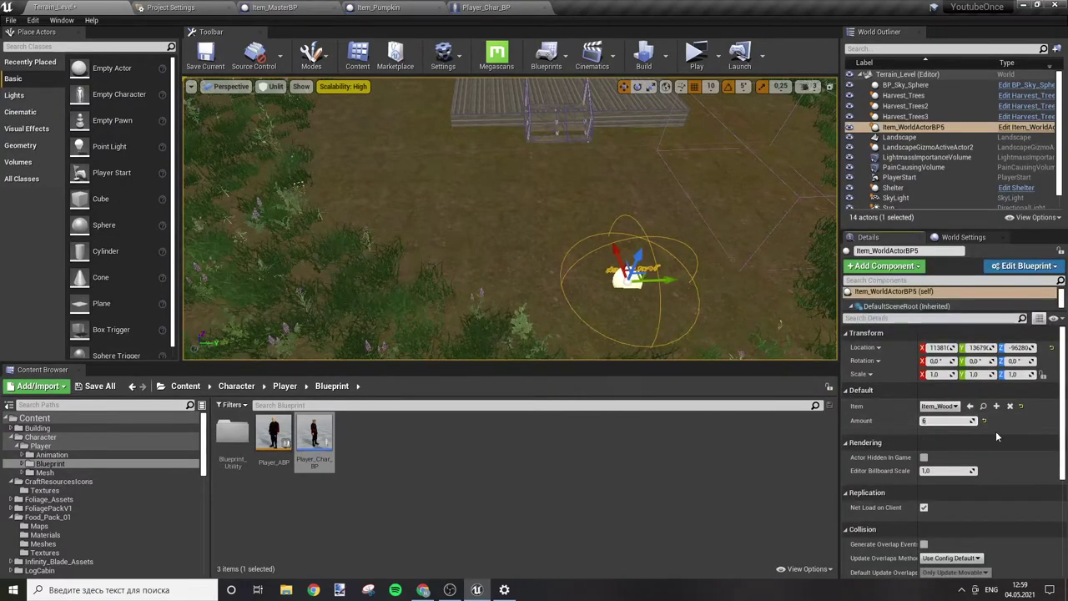
type("2")
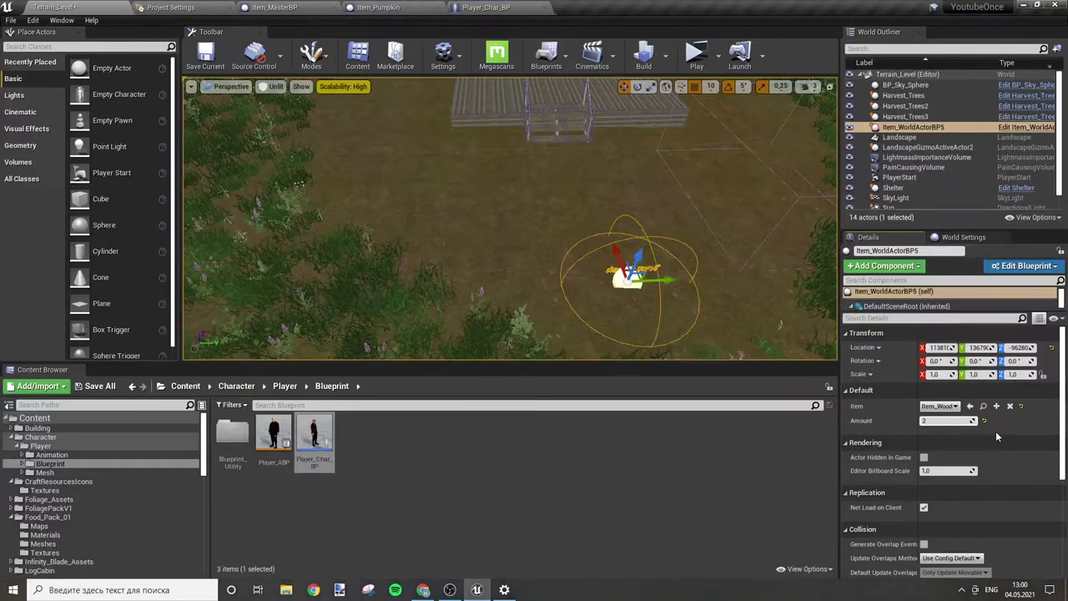
left_click(773, 458)
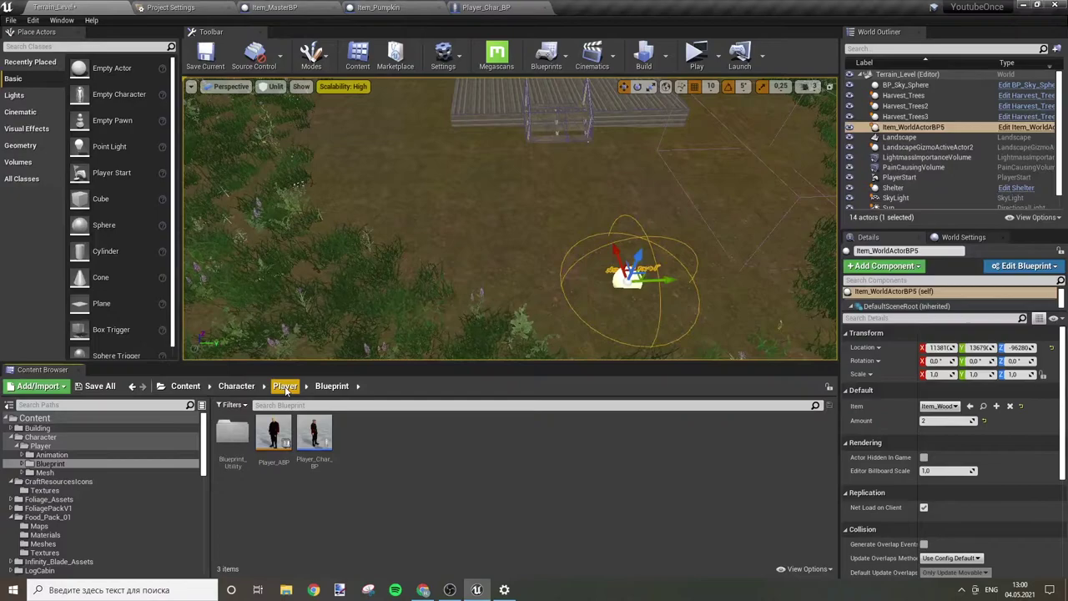
Step: Browse the Content Browser to Player_System/Inventory/Blueprint/Item/Food
left_click(185, 386)
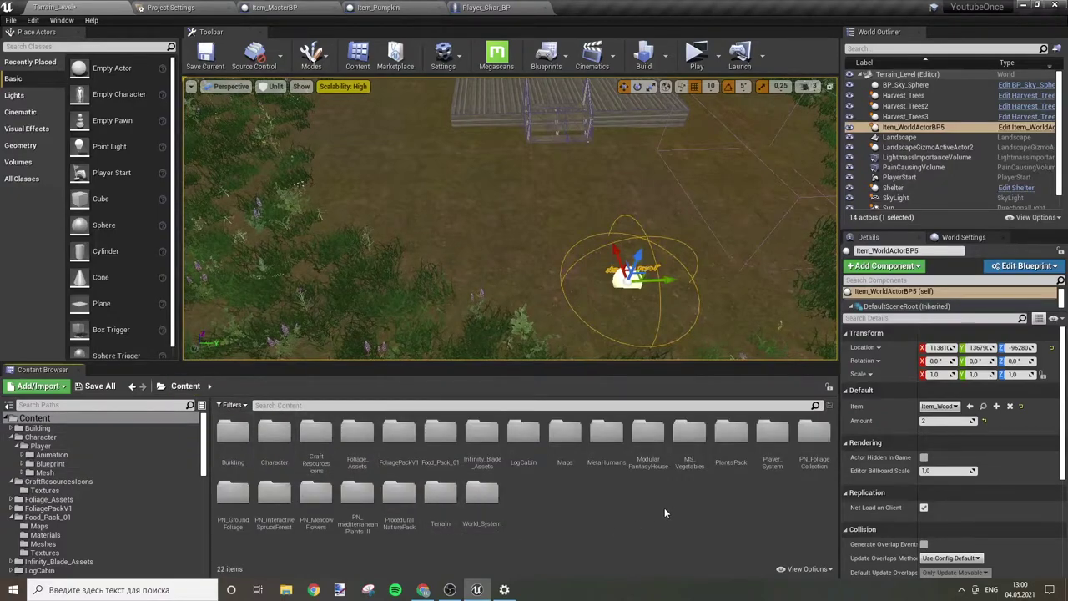
double_click(760, 449)
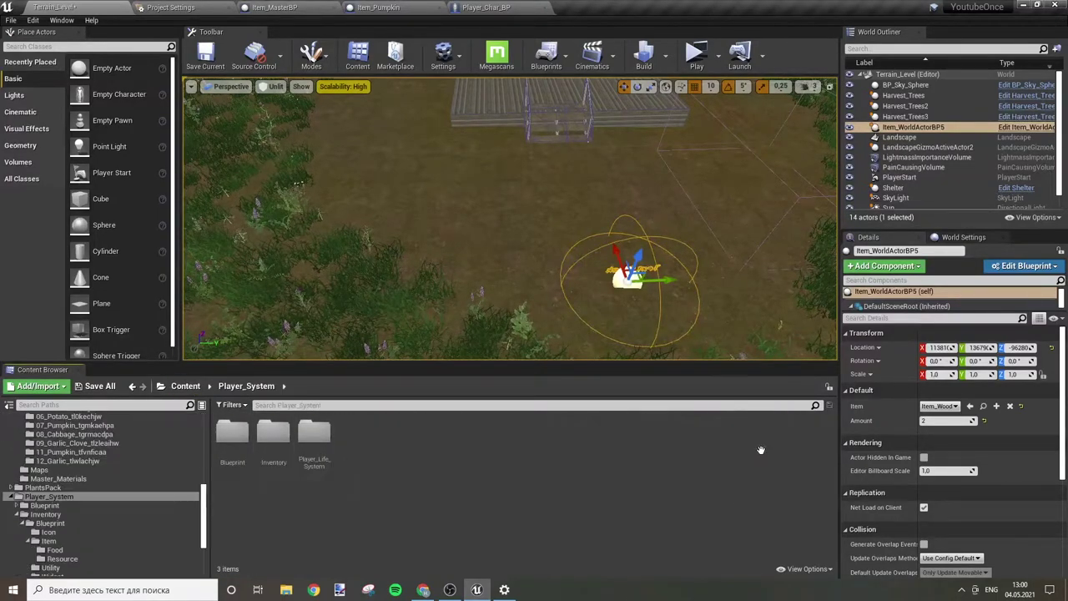
left_click(272, 437)
double_click(272, 437)
double_click(233, 434)
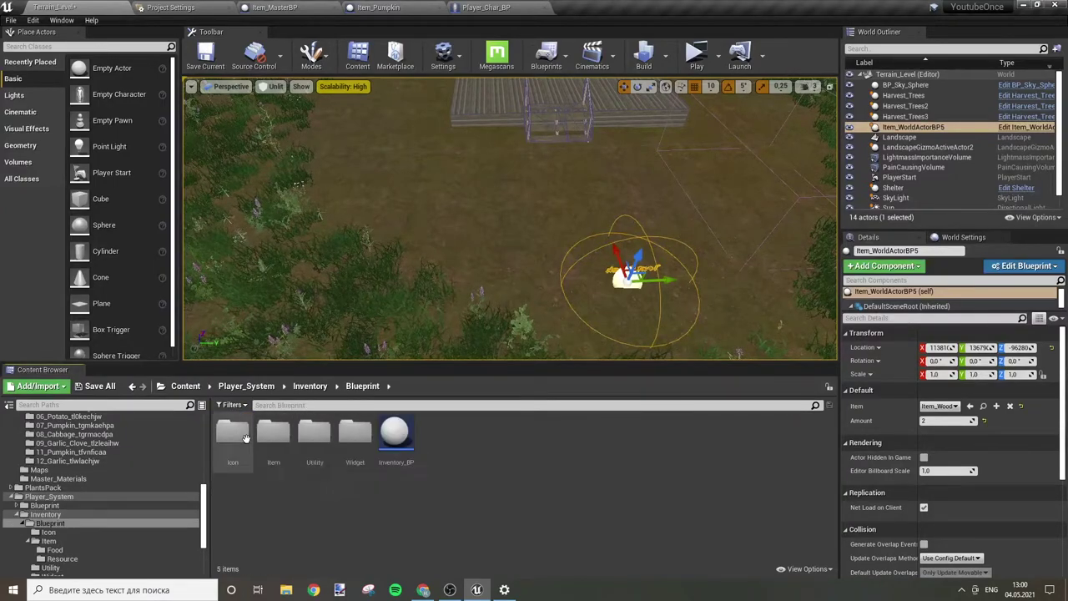
double_click(273, 434)
double_click(232, 434)
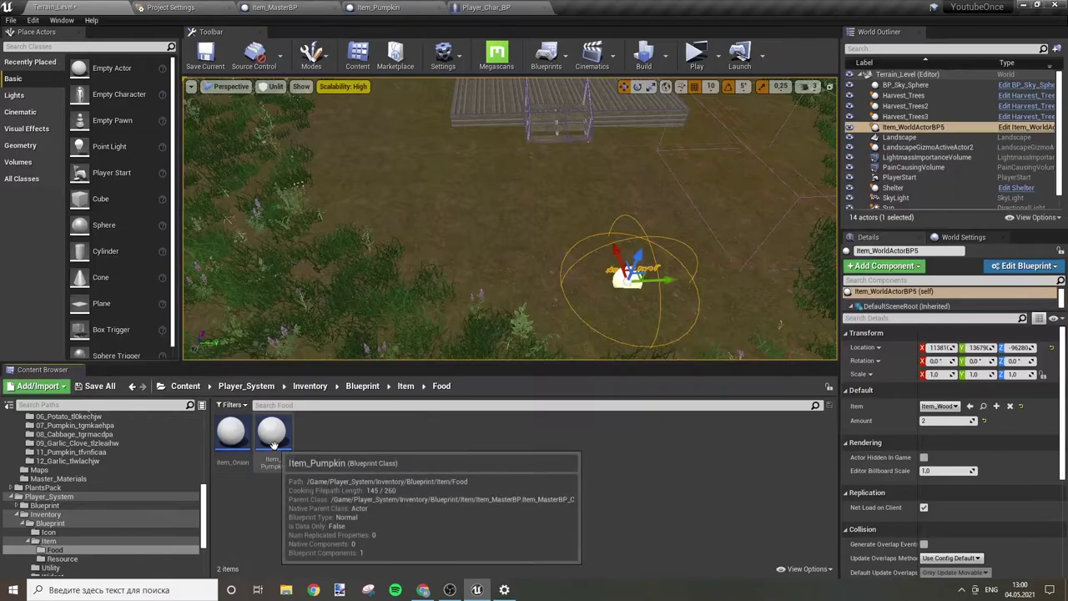
Step: Place an Item_Pumpkin in the level, delete it again, and go back to the Item folder
left_click_drag(273, 434, 445, 228)
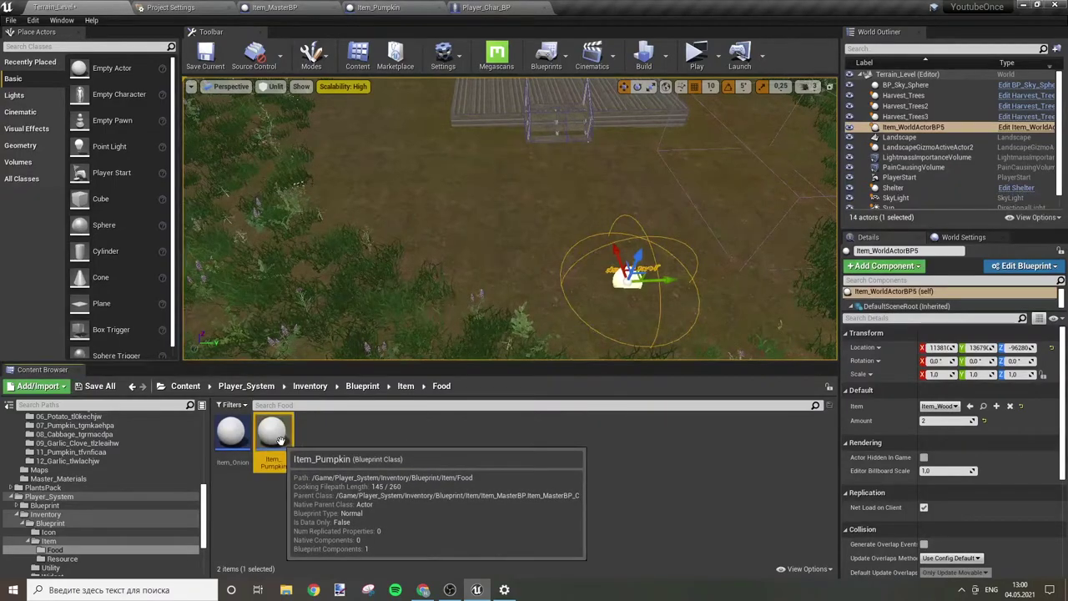
left_click(445, 228)
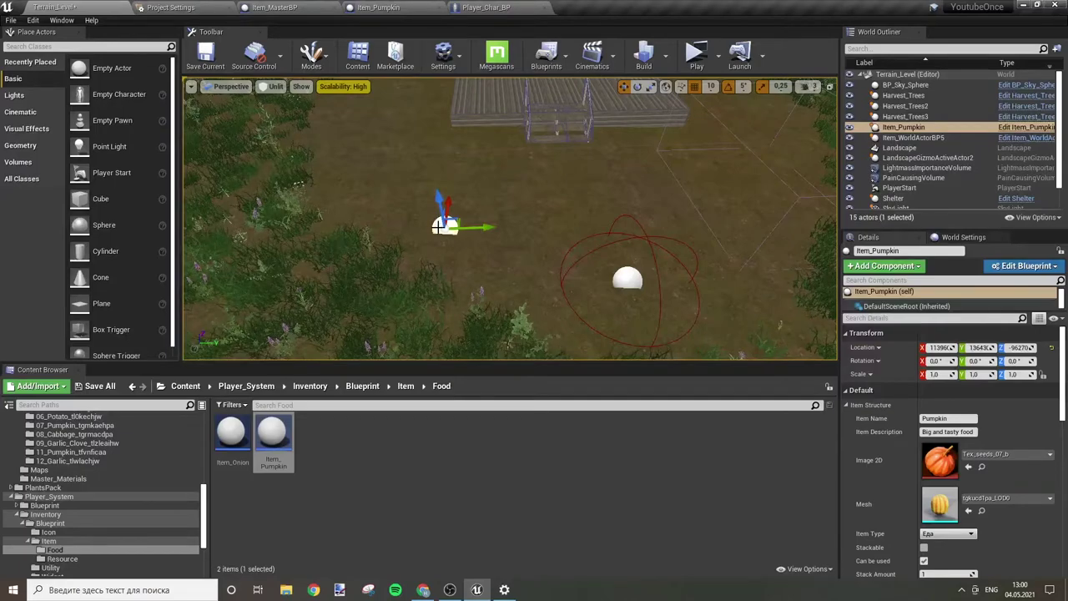
key("Delete")
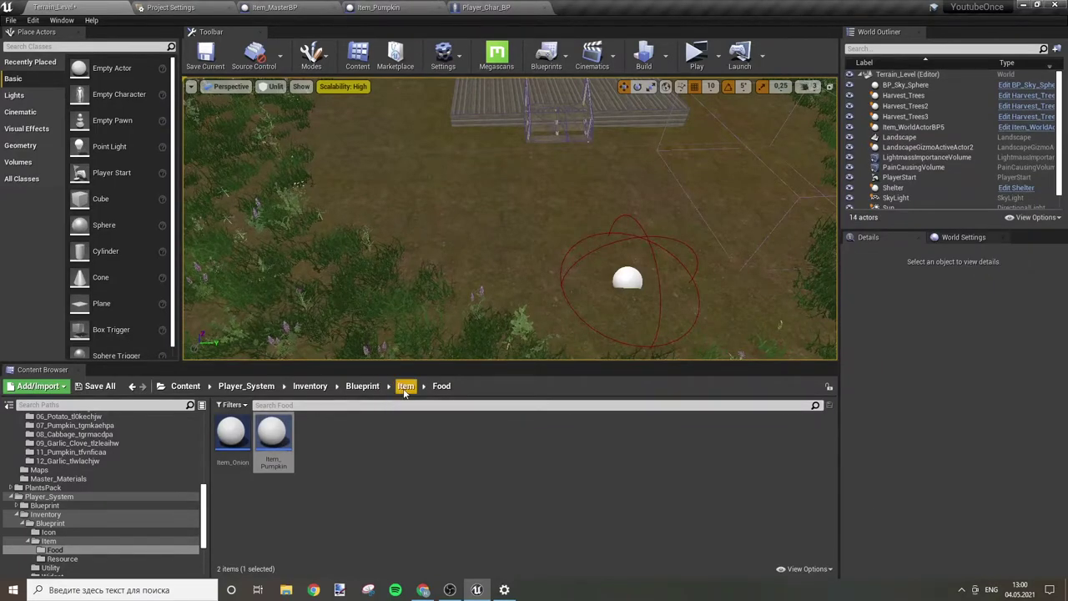
left_click(405, 388)
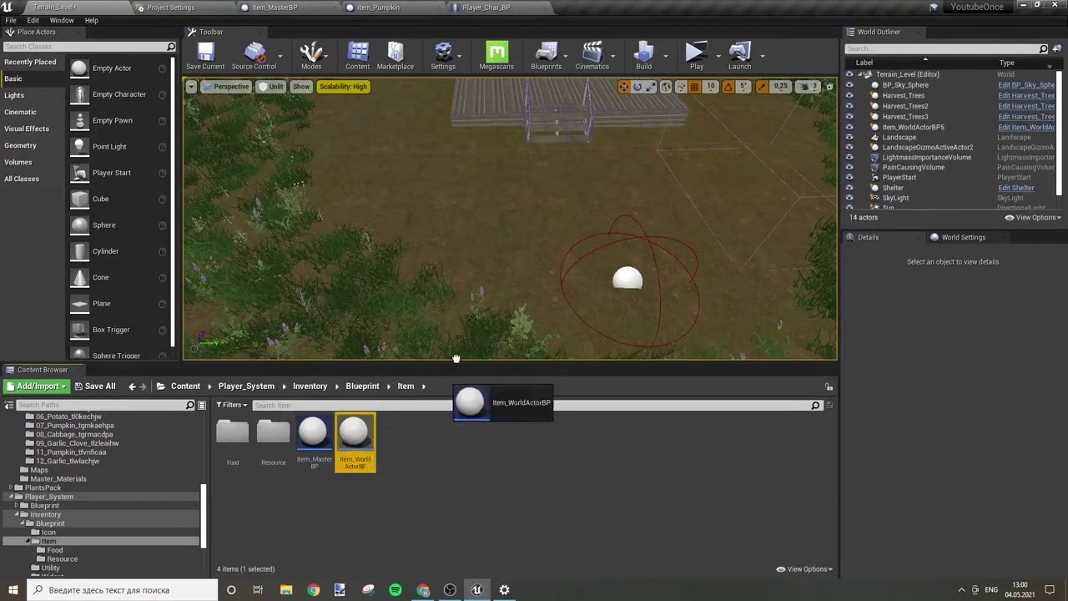
Step: Place an Item_WorldActorBP pickup holding Item_Pumpkin with Amount 1, and start a test play
left_click_drag(351, 439, 461, 236)
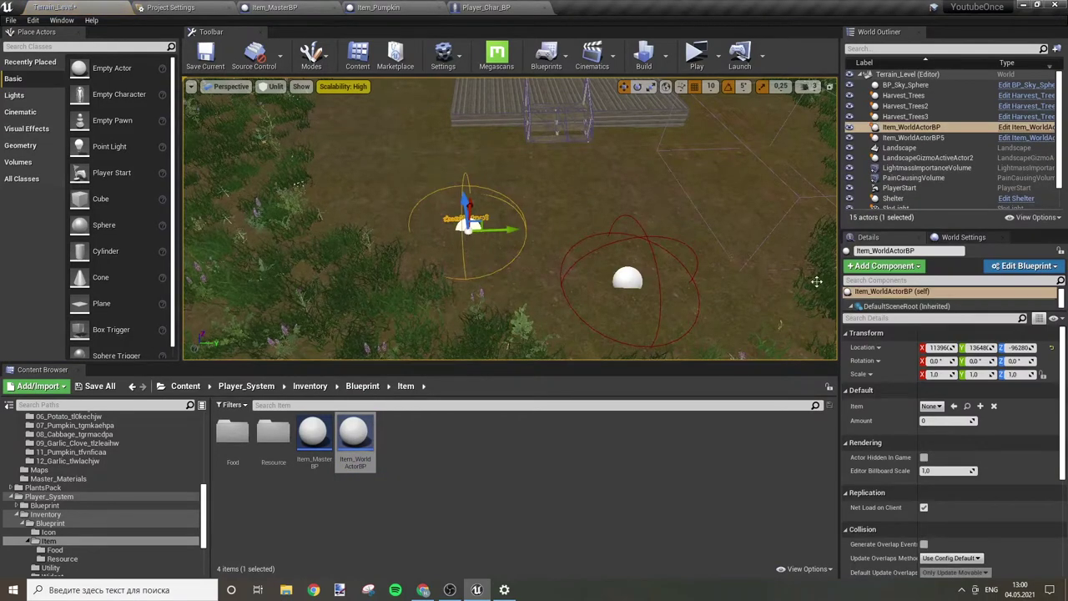
left_click(931, 405)
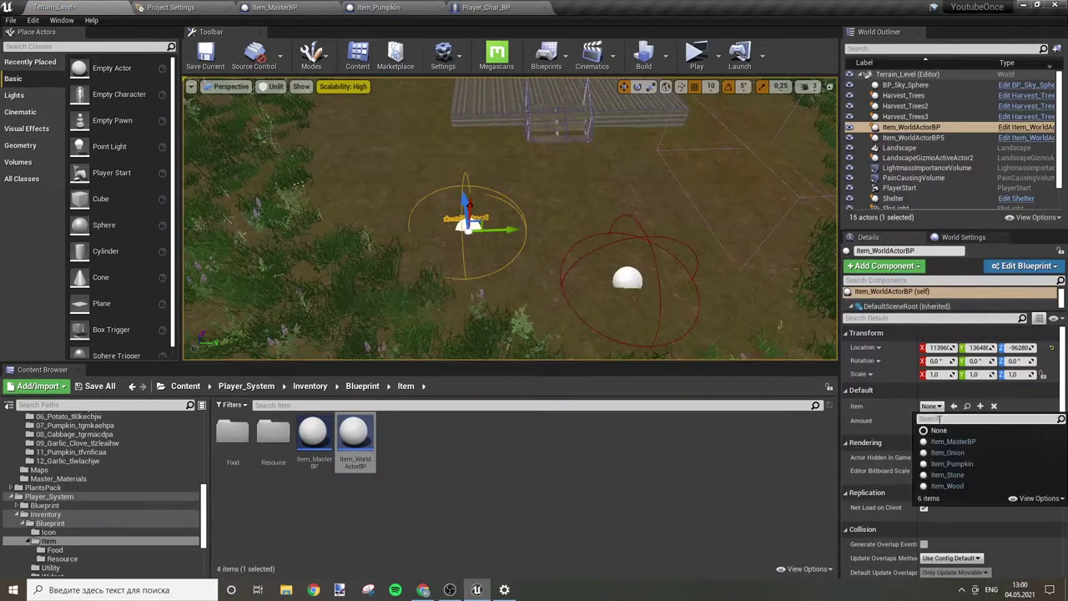
left_click(953, 464)
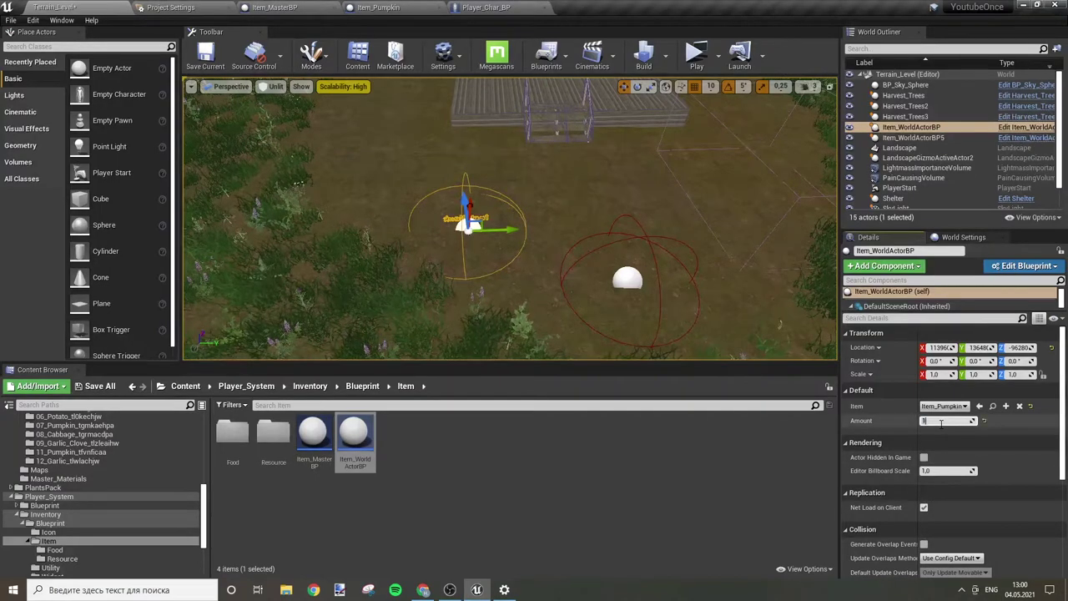
left_click(699, 59)
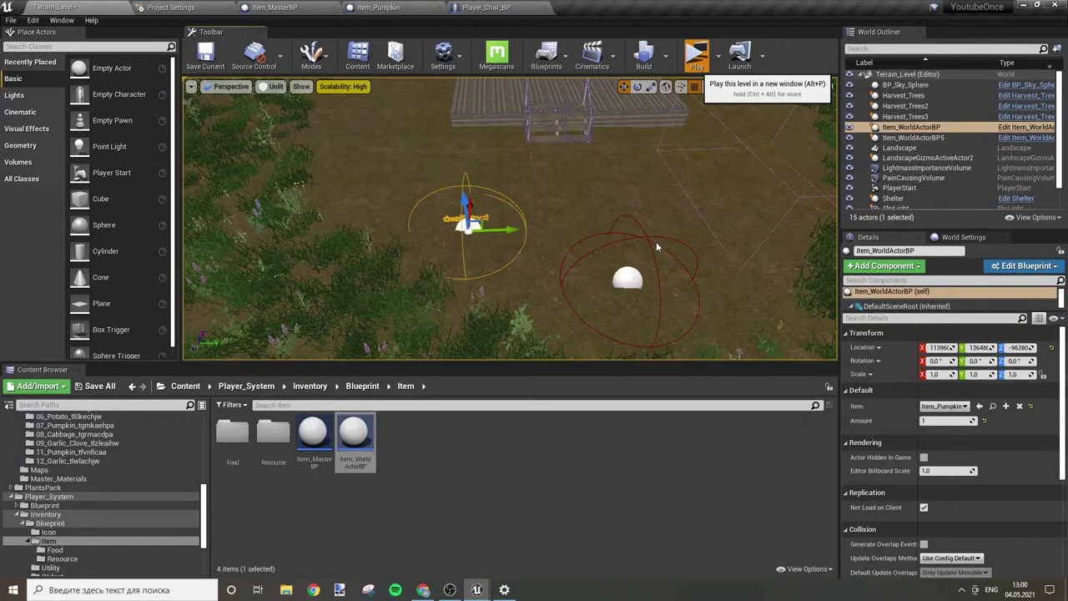
Step: Walk the character onto the Pumpkin pickup to collect it
key("w")
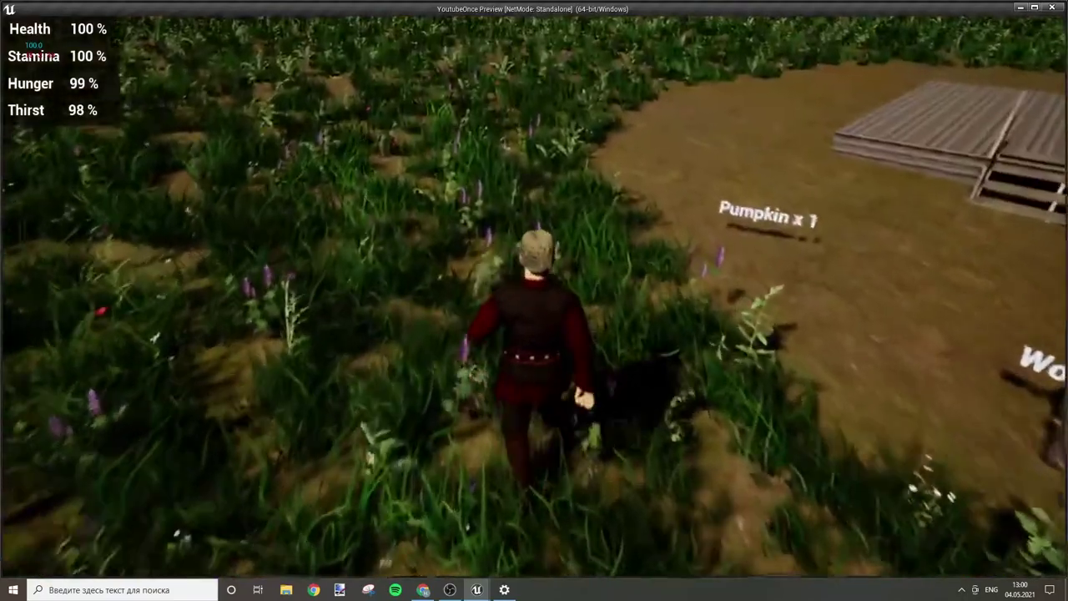
key("w")
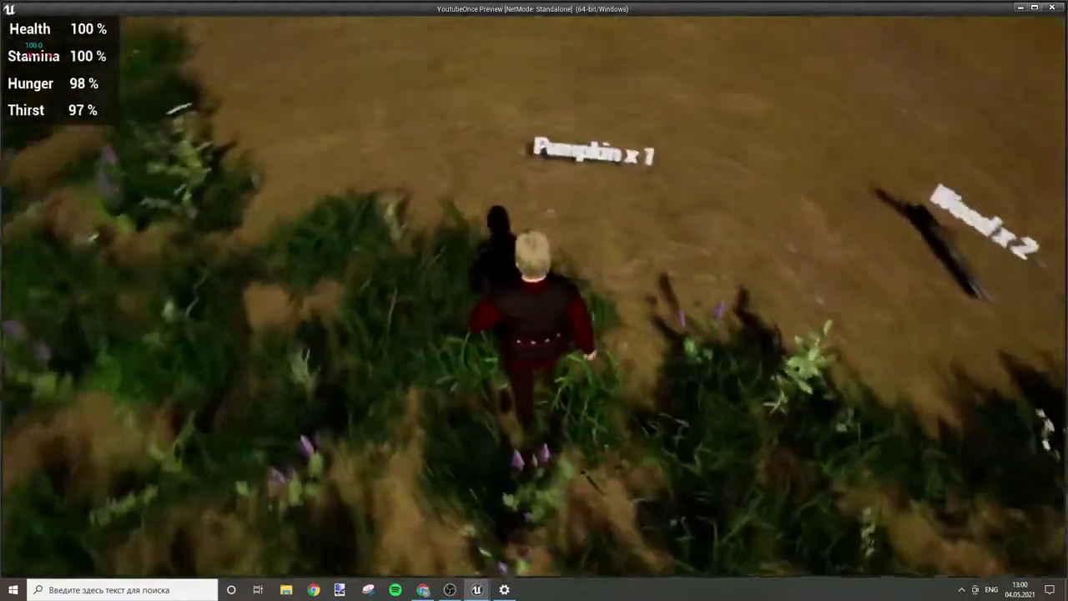
key("w")
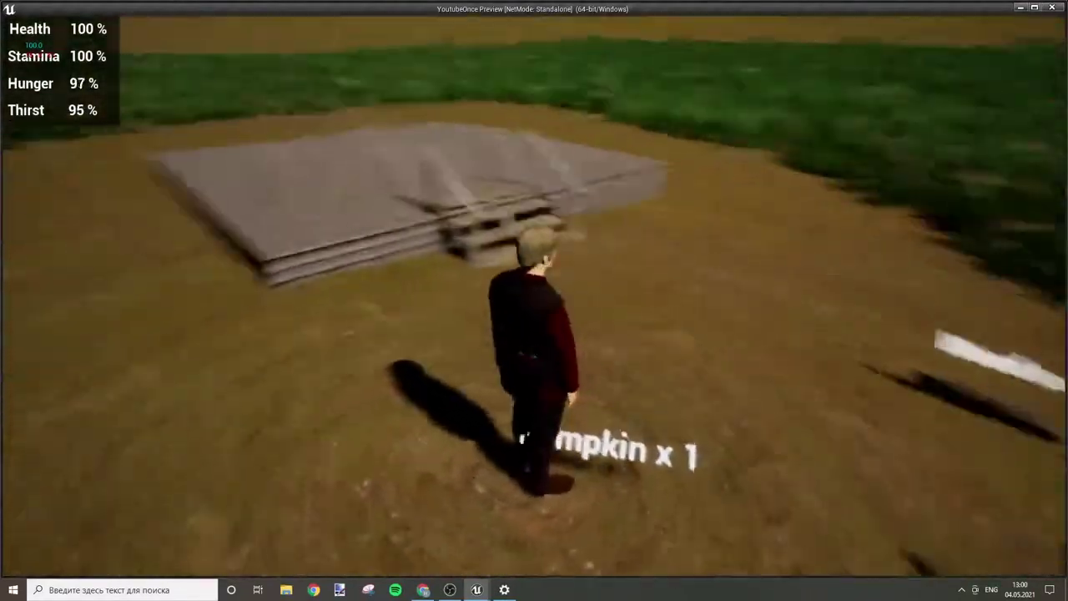
key("a")
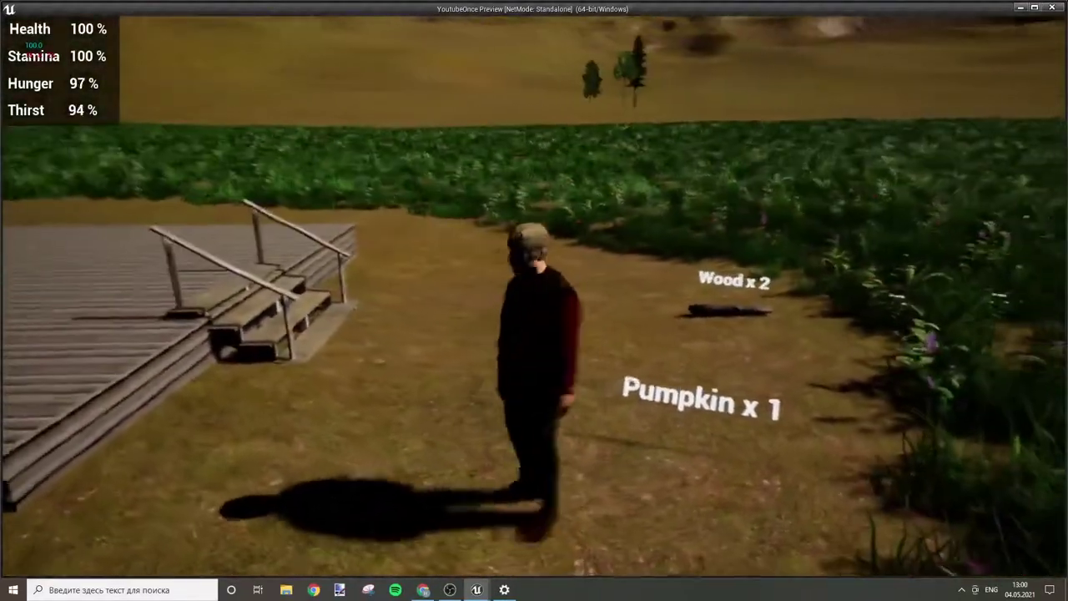
key("d")
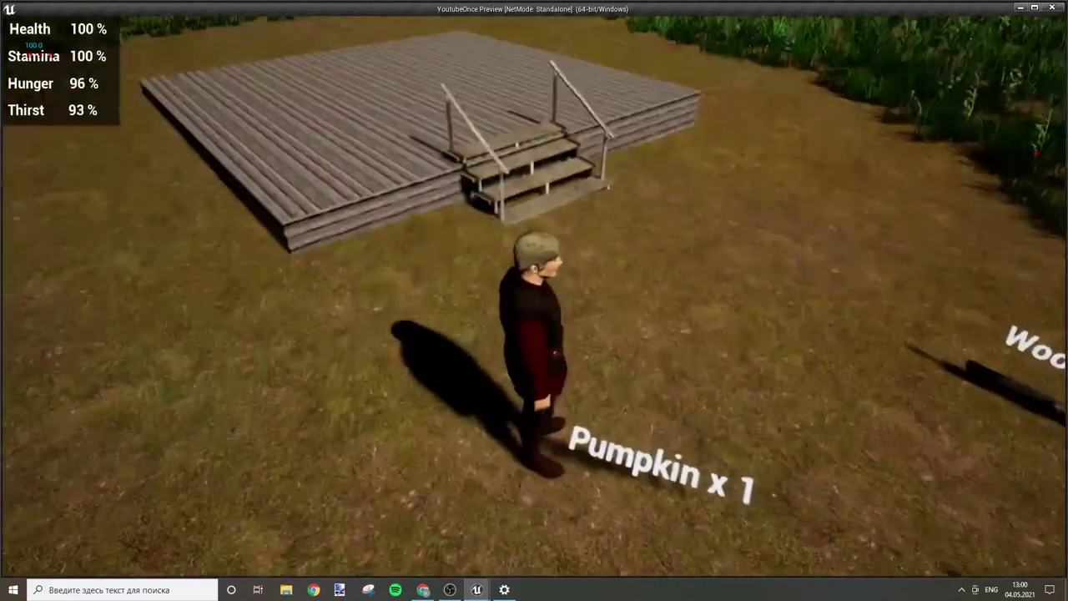
Step: In the inventory, move the pumpkin into the first slot, cancelling the drop prompts, then close it
key("i")
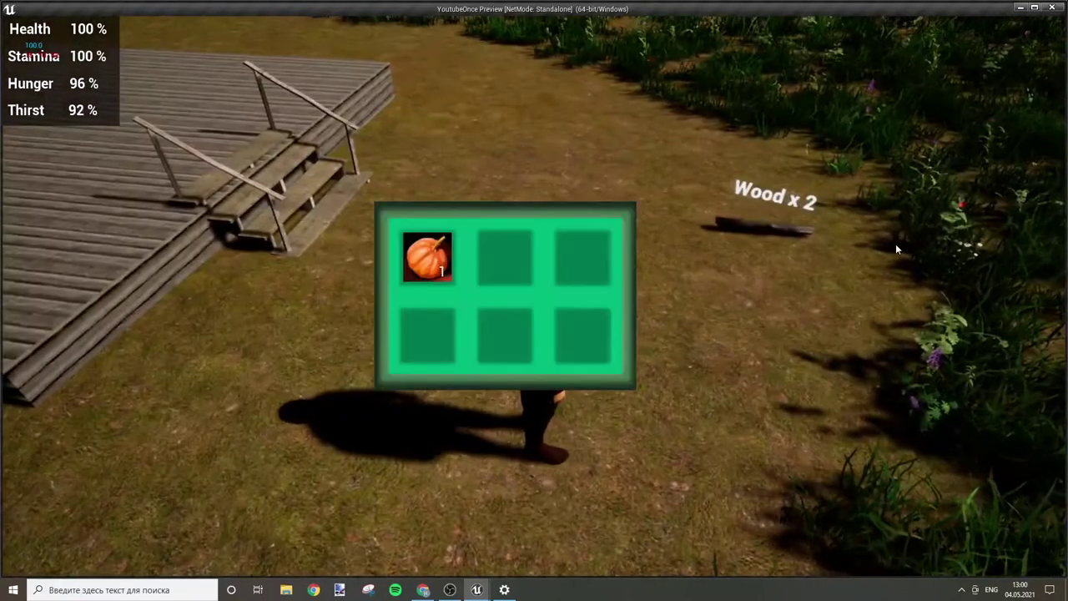
left_click_drag(427, 257, 530, 255)
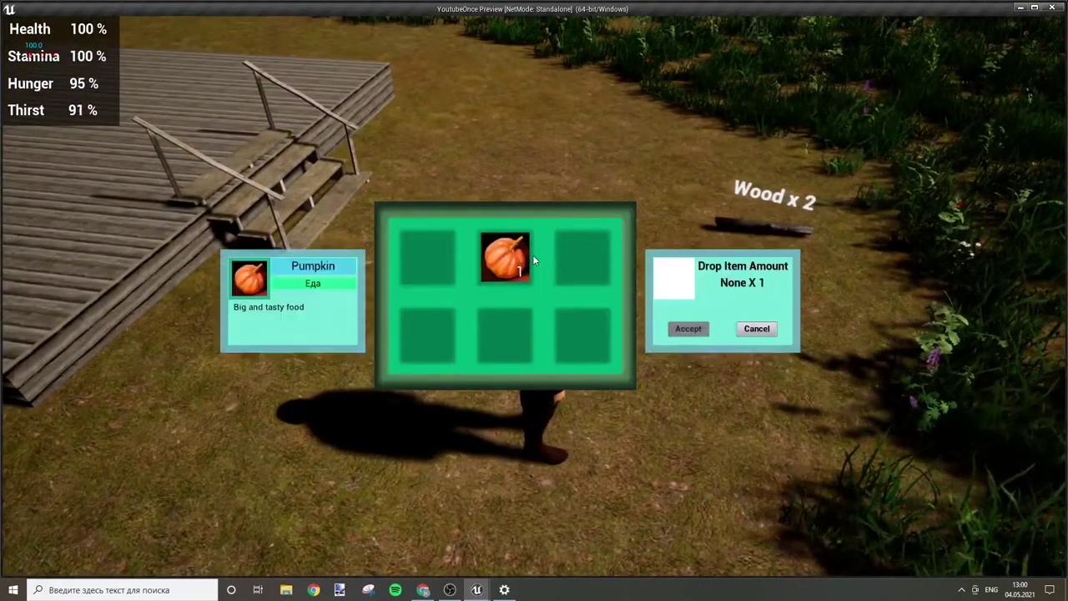
left_click(536, 262)
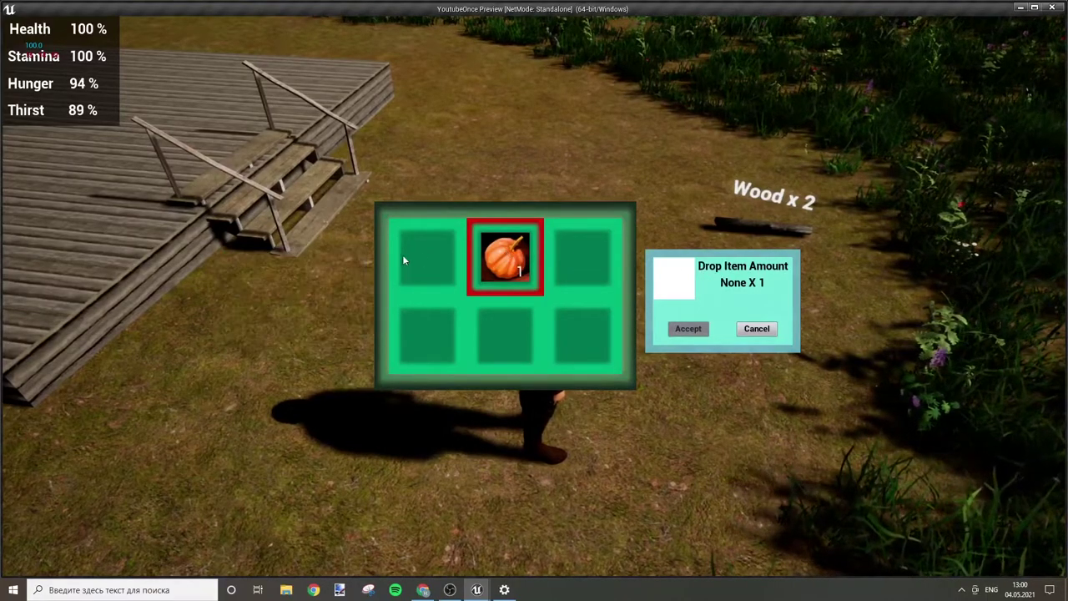
left_click(746, 327)
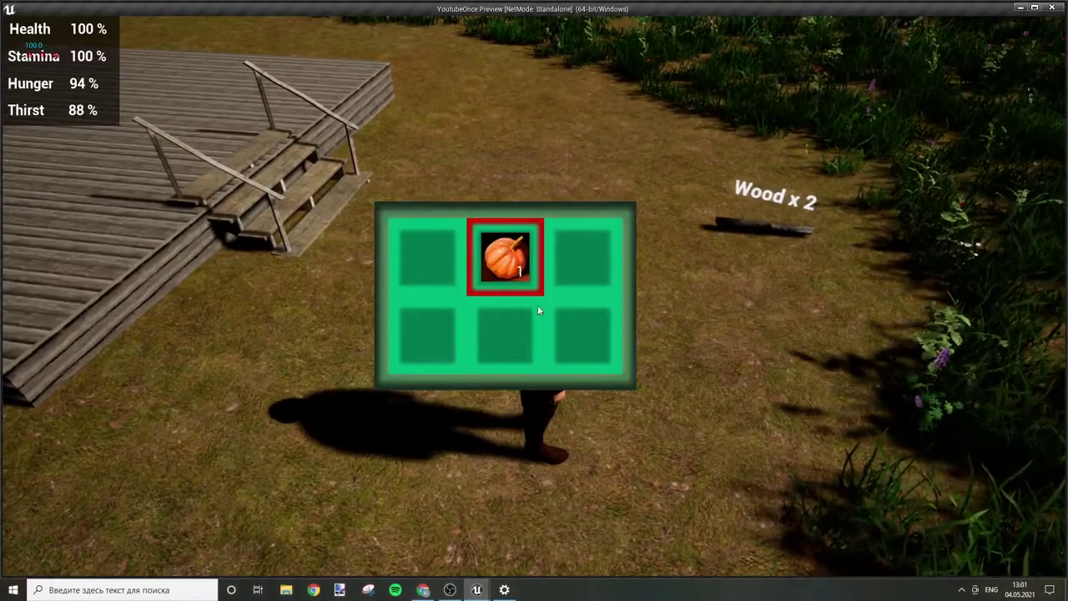
left_click_drag(513, 271, 430, 259)
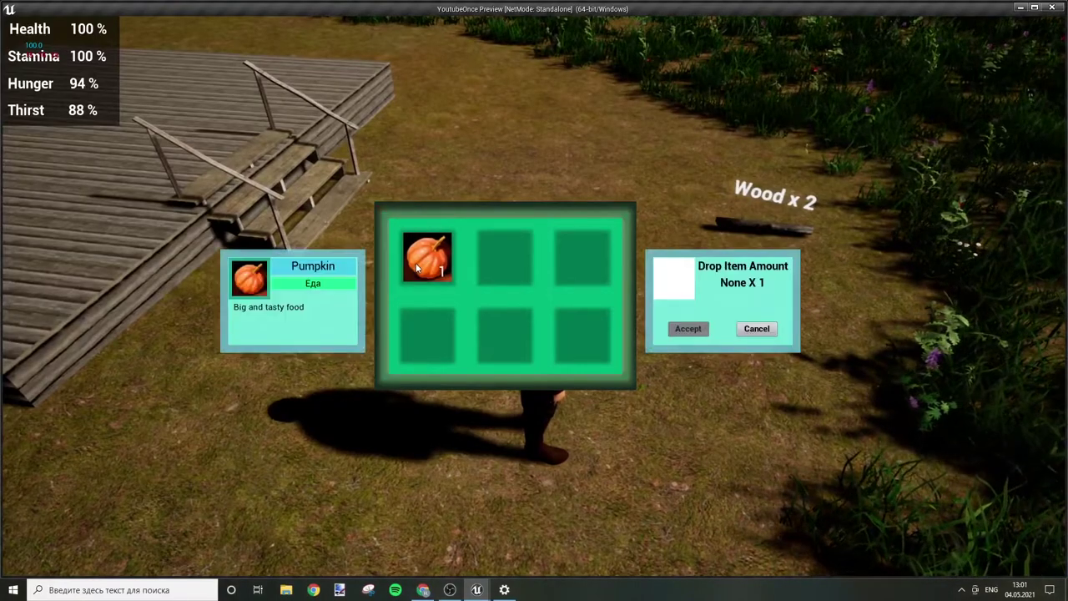
left_click(757, 330)
key("Tab")
Step: Pick up the Wood x 2 and rearrange it among the inventory slots
key("w")
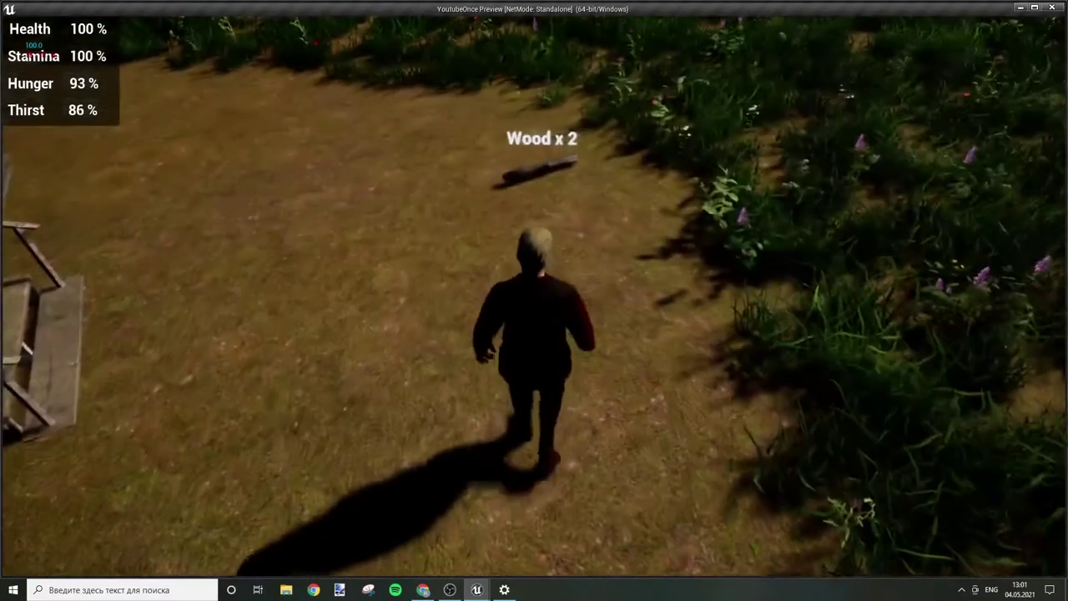
key("e")
key("Tab")
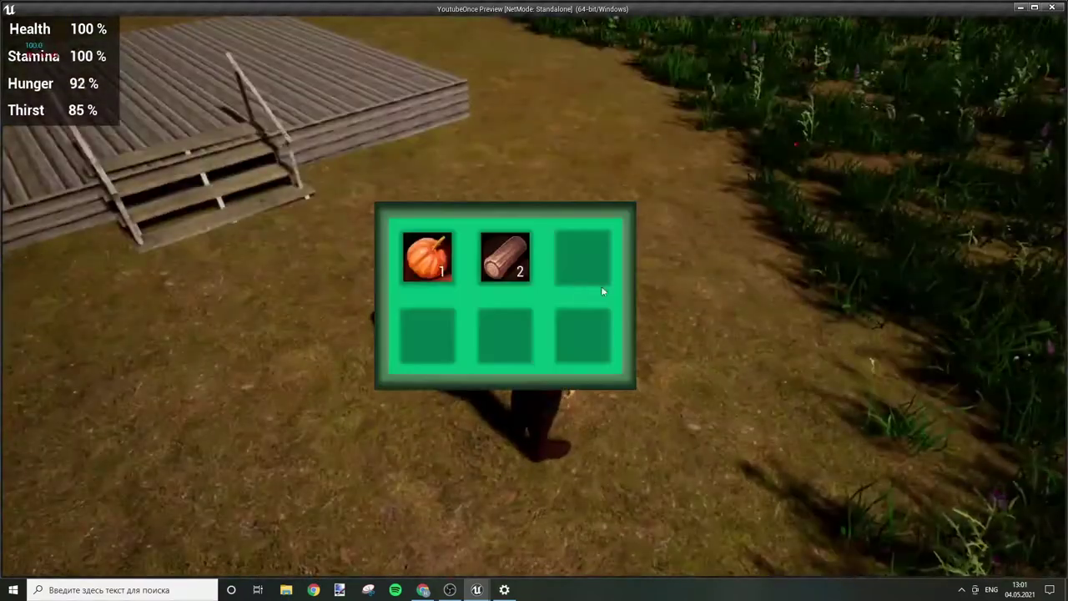
left_click_drag(505, 259, 592, 263)
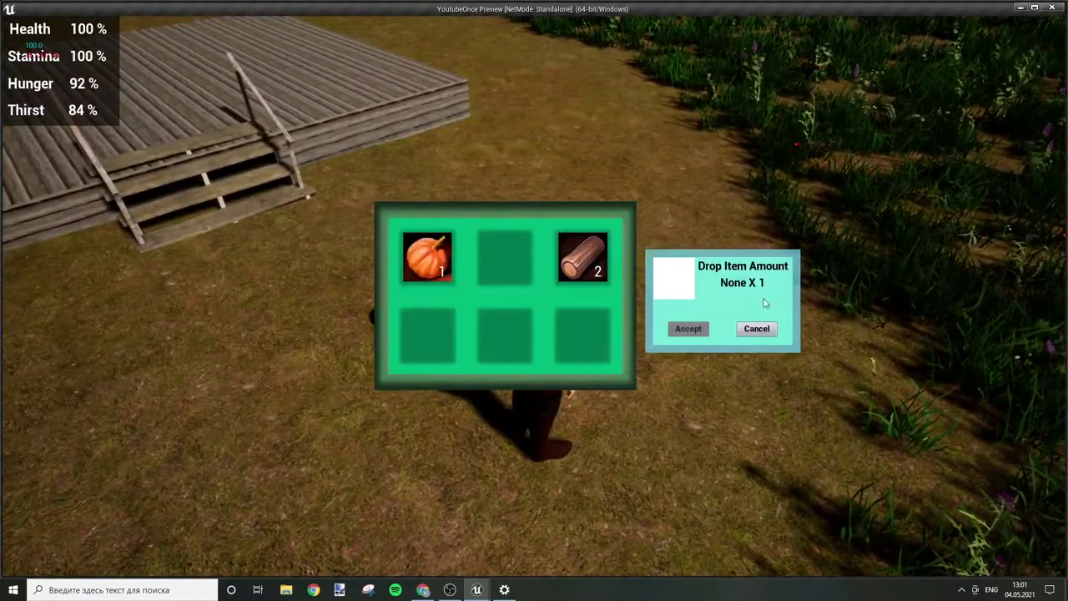
left_click(582, 259)
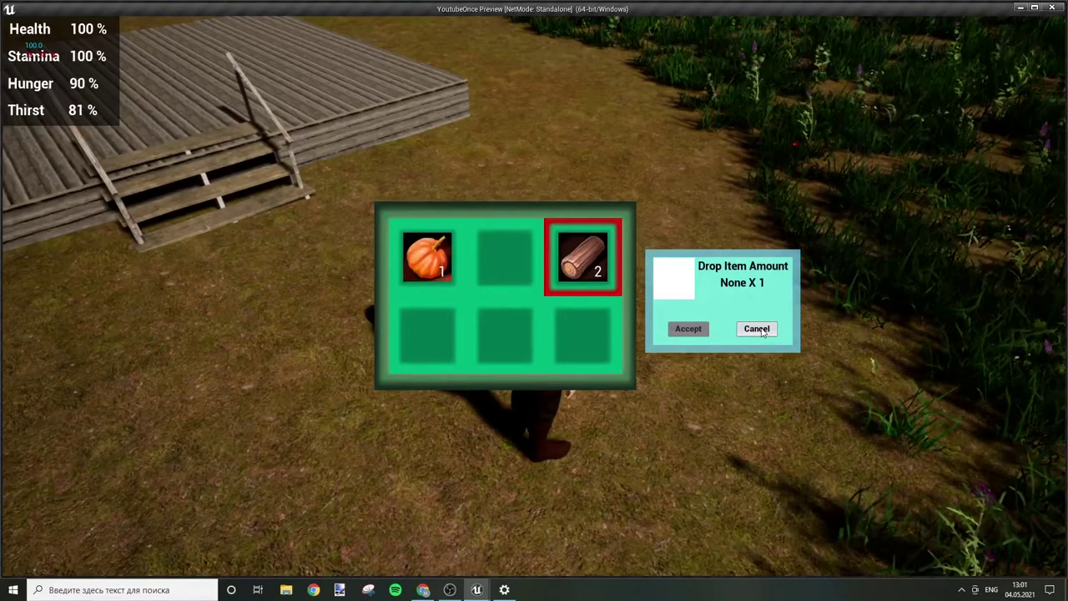
left_click(756, 328)
mouse_move(582, 259)
left_mouse_down()
mouse_move(529, 269)
mouse_move(505, 259)
left_mouse_up()
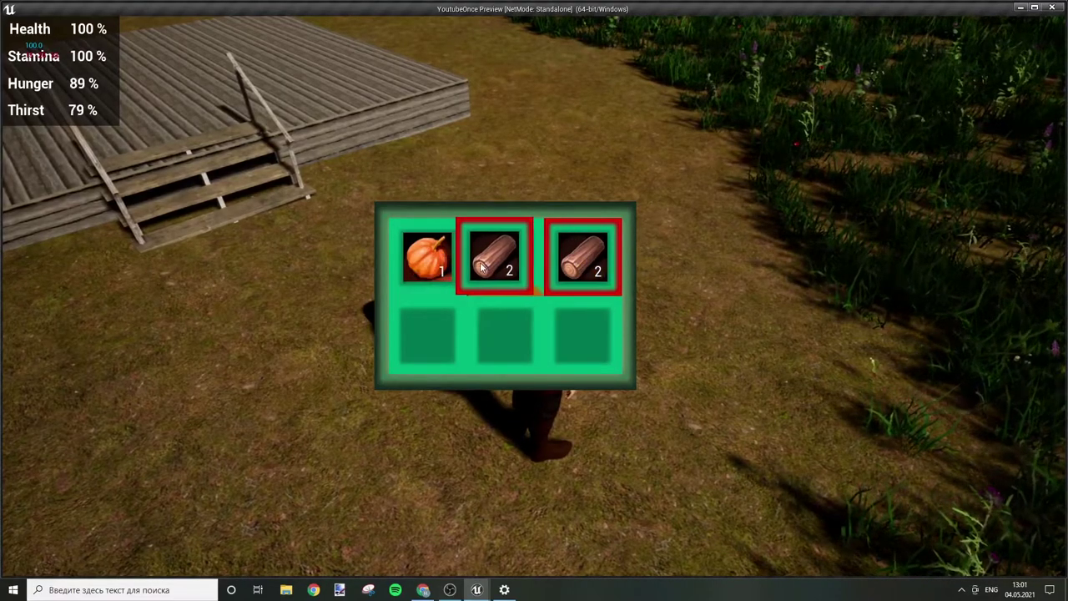
left_click(755, 329)
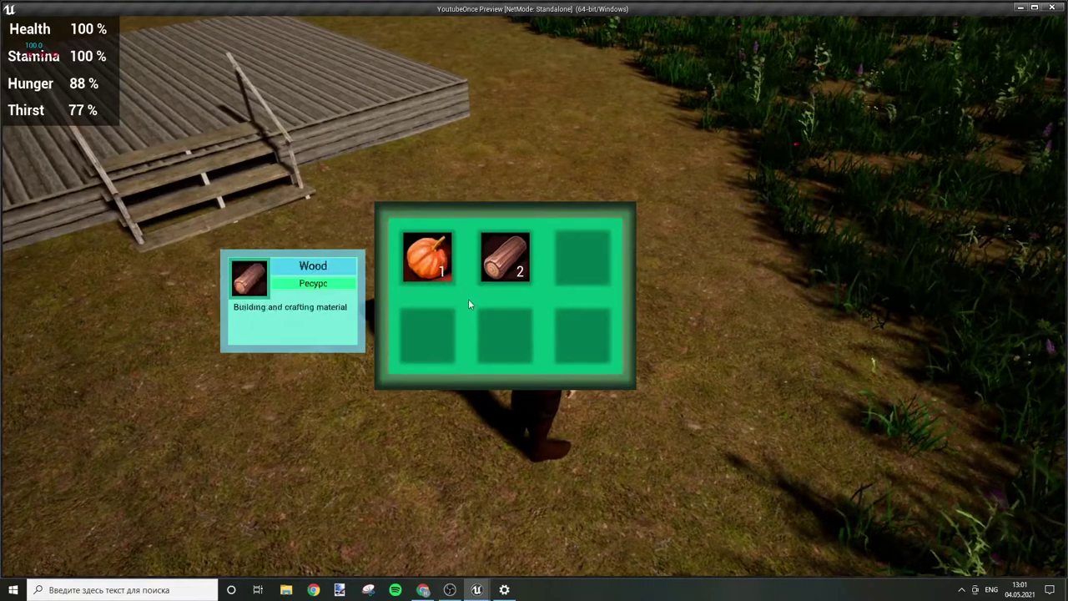
Step: Eat the pumpkin from the inventory to raise Hunger to 99%, then stop the play preview
mouse_move(459, 263)
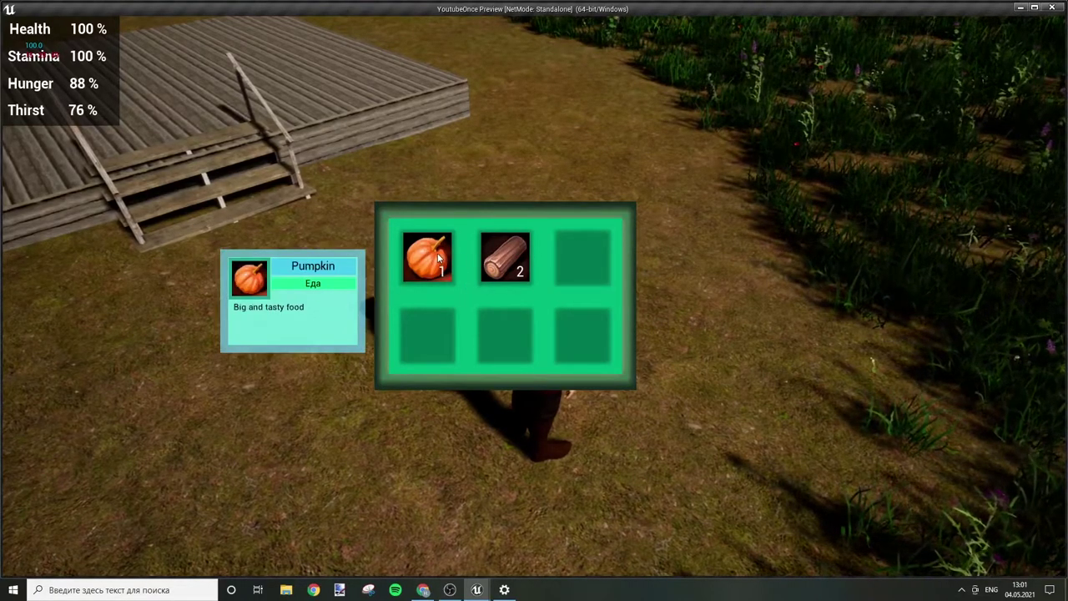
right_click(438, 257)
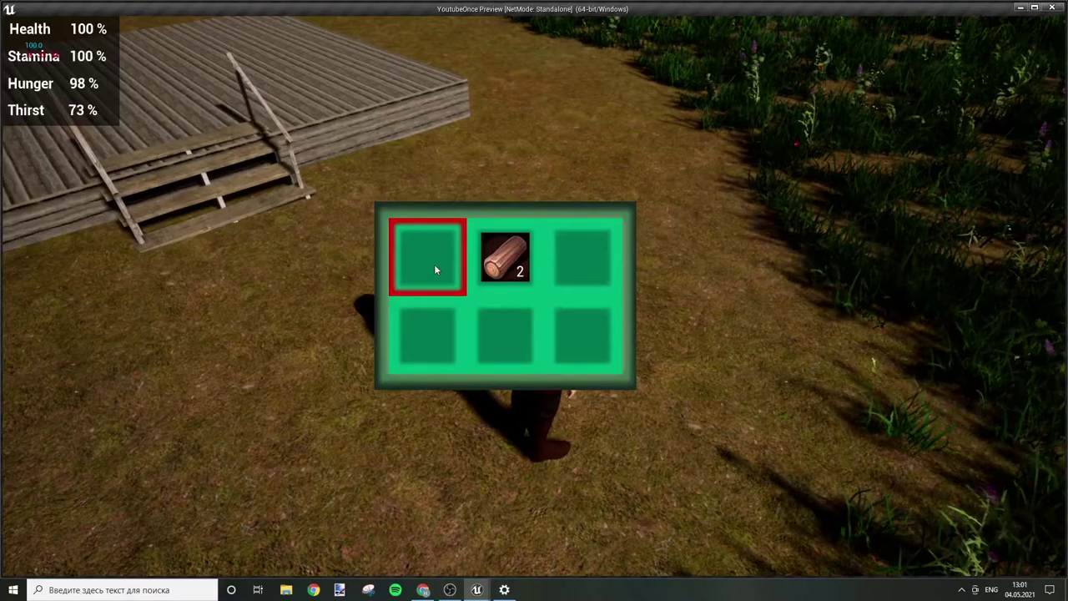
key("Tab")
key("w")
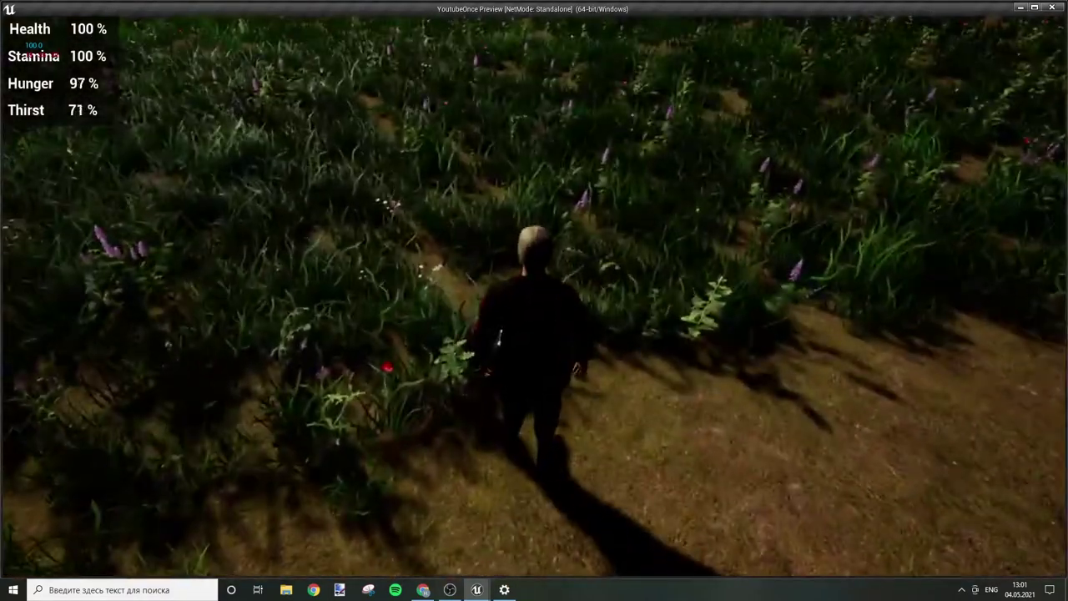
key("Escape")
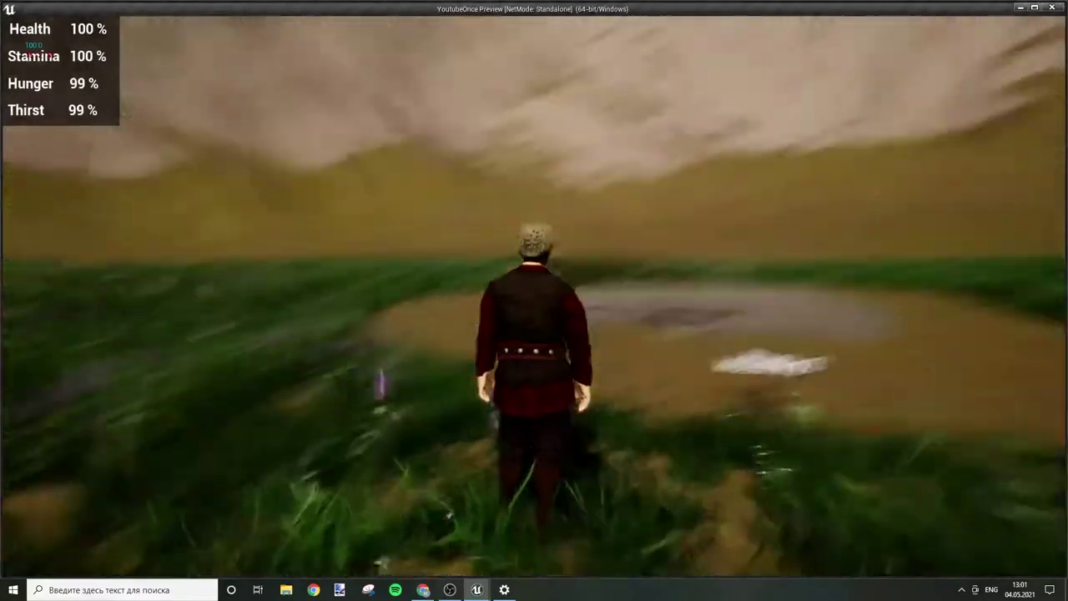
key("w")
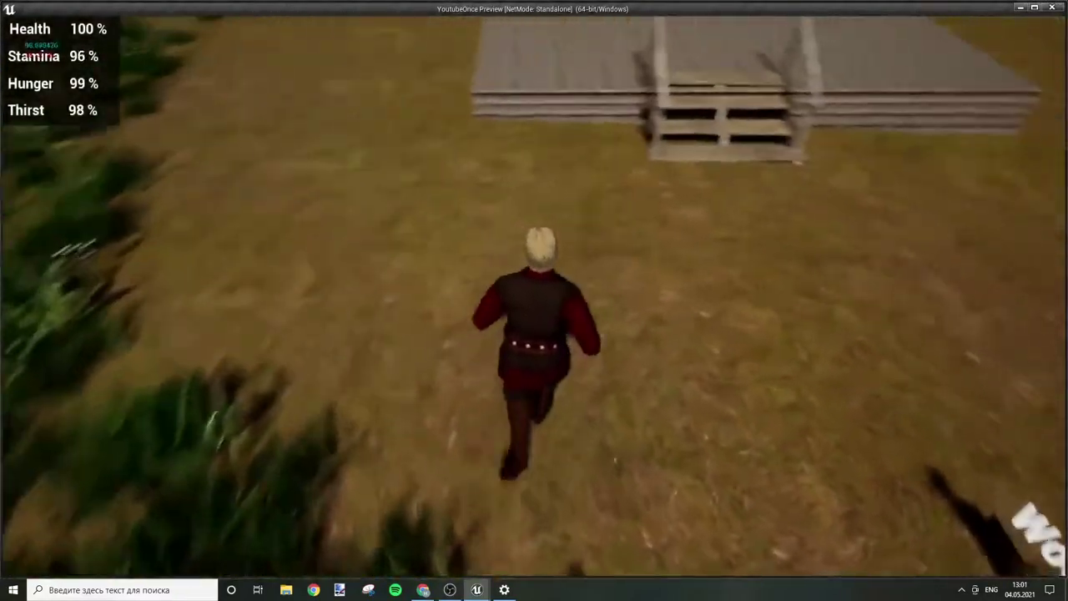
key("w")
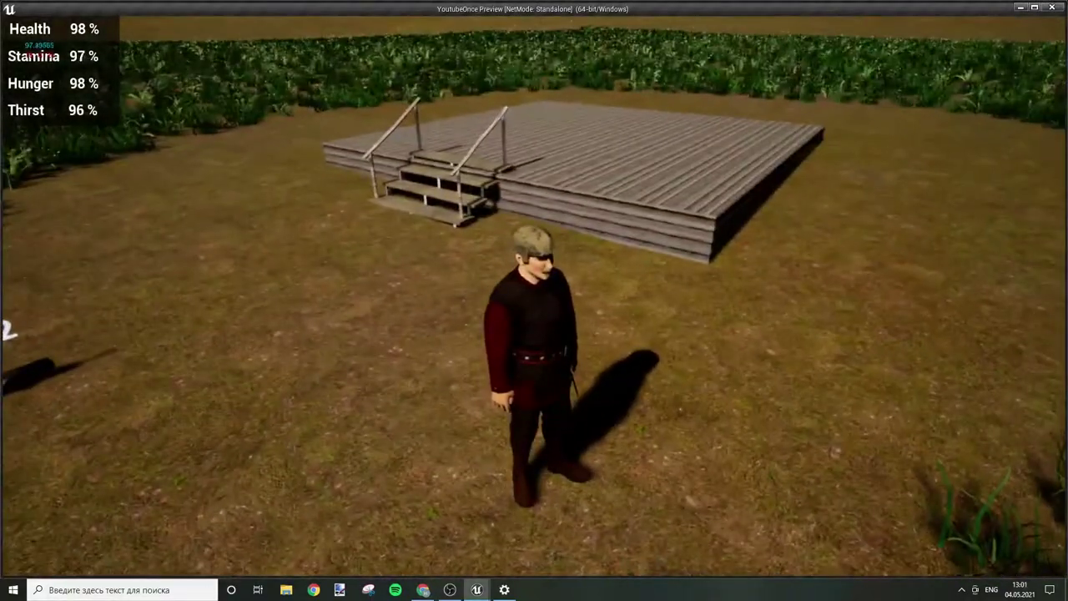
key("i")
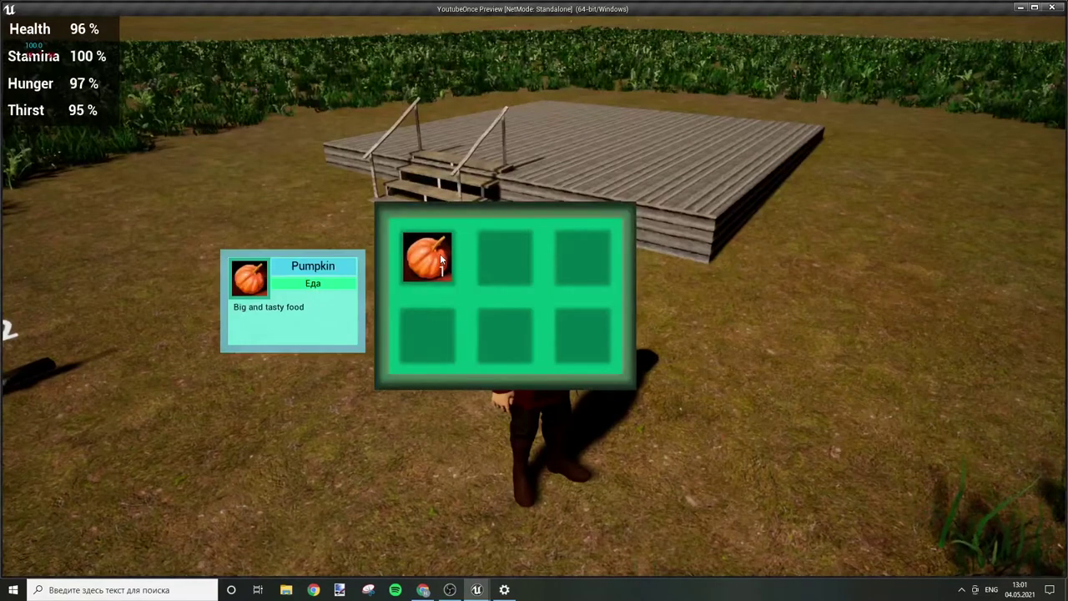
left_click(440, 254)
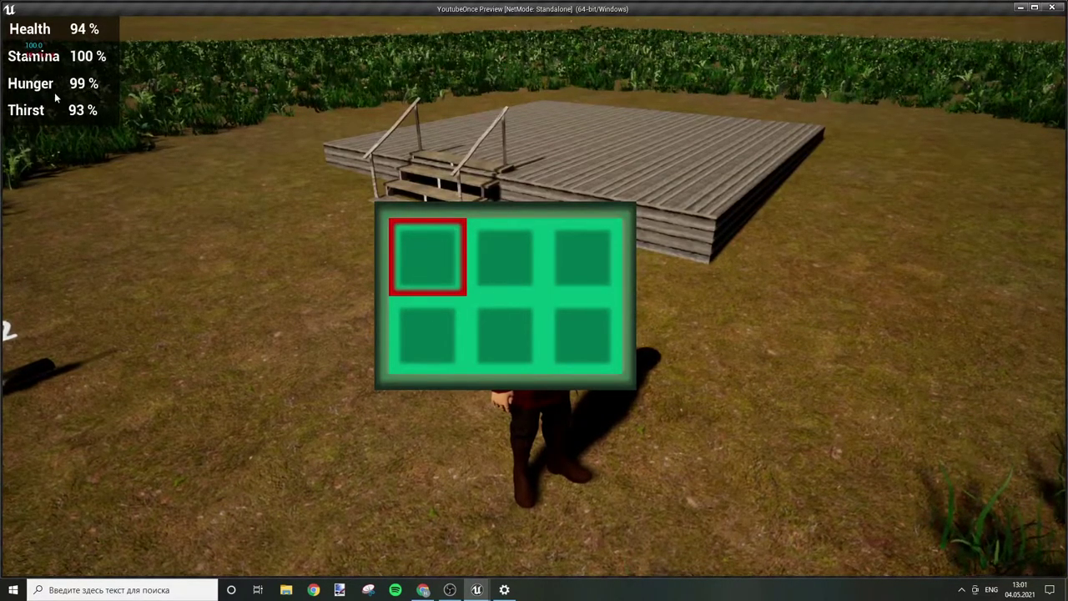
key("Escape")
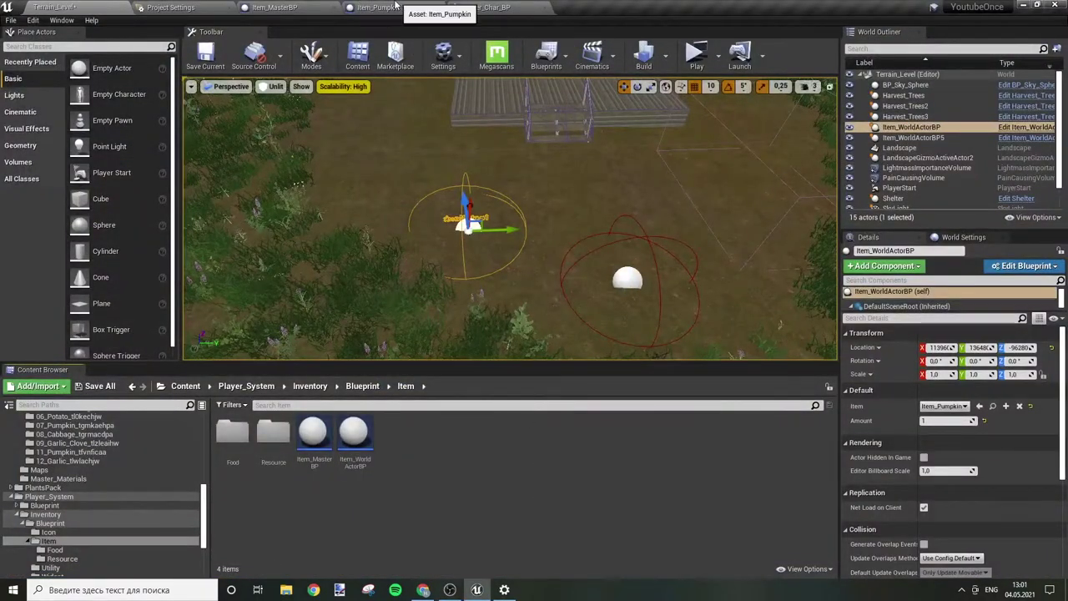
Step: Raise the Hunger Macro's 0.25 hunger-loss multiplier to 40 in Player_Char_BP
left_click(482, 8)
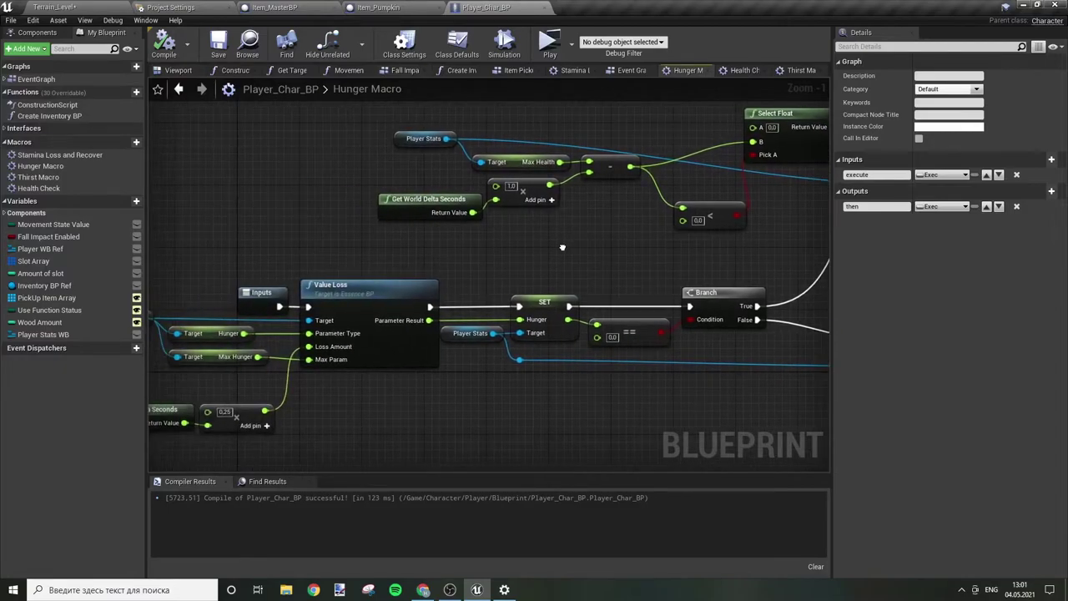
mouse_move(534, 208)
right_mouse_down()
mouse_move(601, 253)
mouse_move(679, 245)
mouse_move(558, 330)
right_mouse_up()
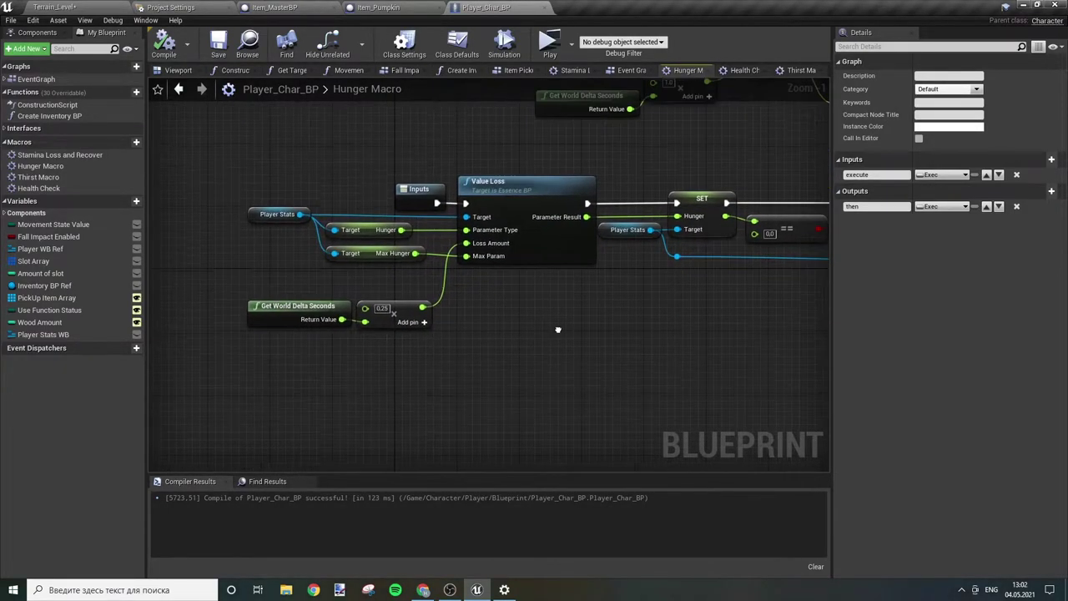
type("4")
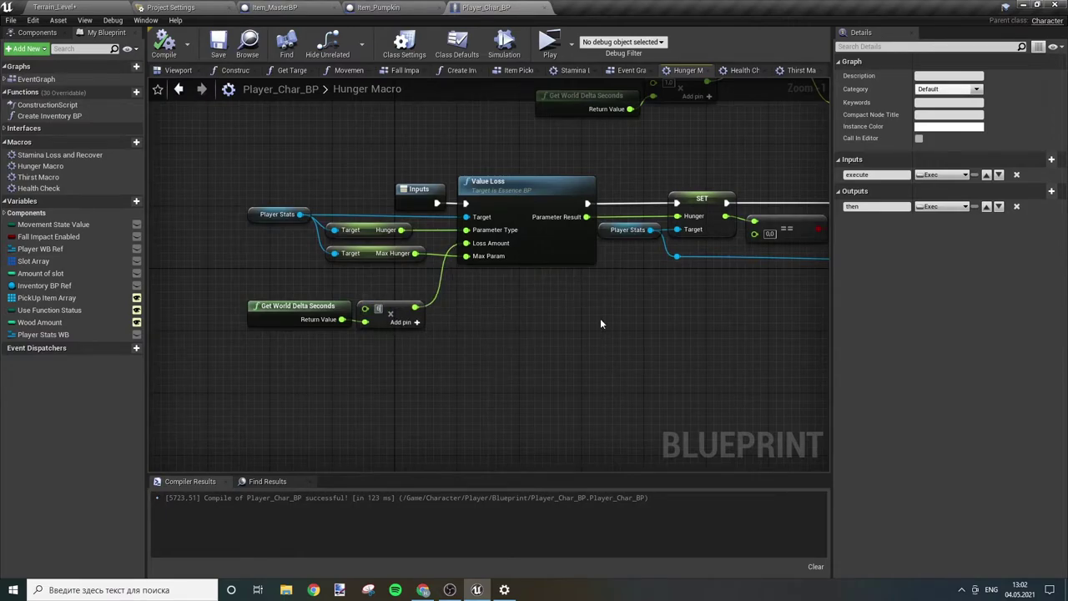
type("0")
key("Return")
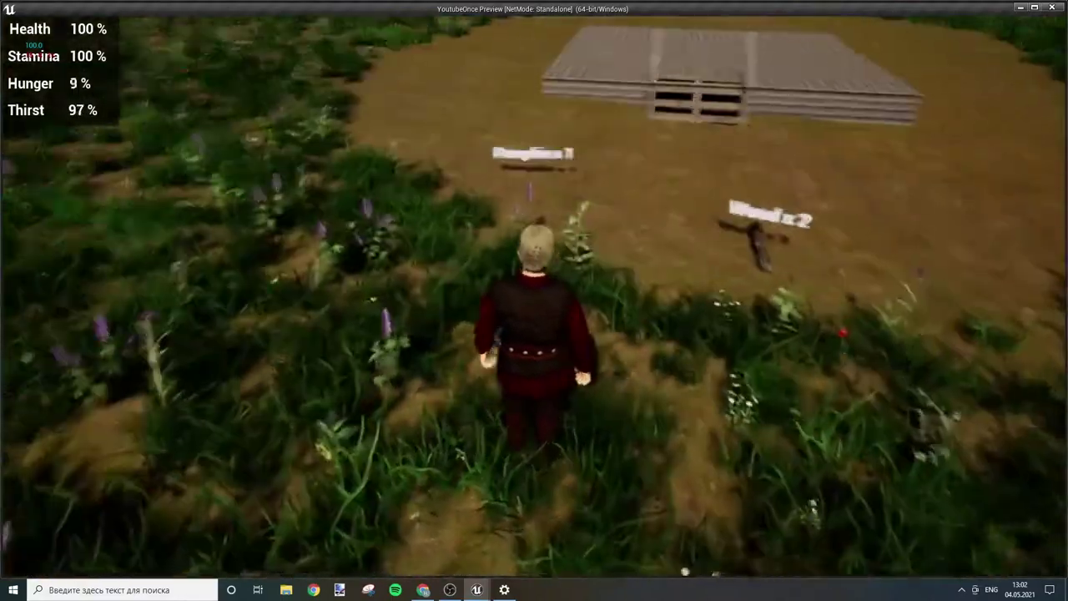
Step: Run around the field in play mode while Hunger drains to 0%
key("shift+w")
key("w")
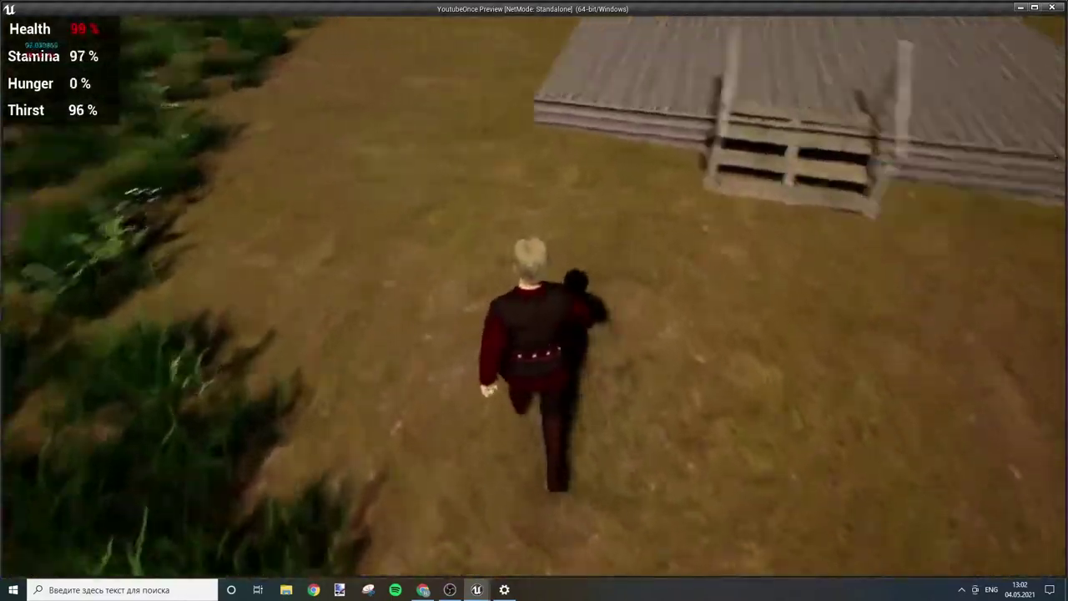
key("w")
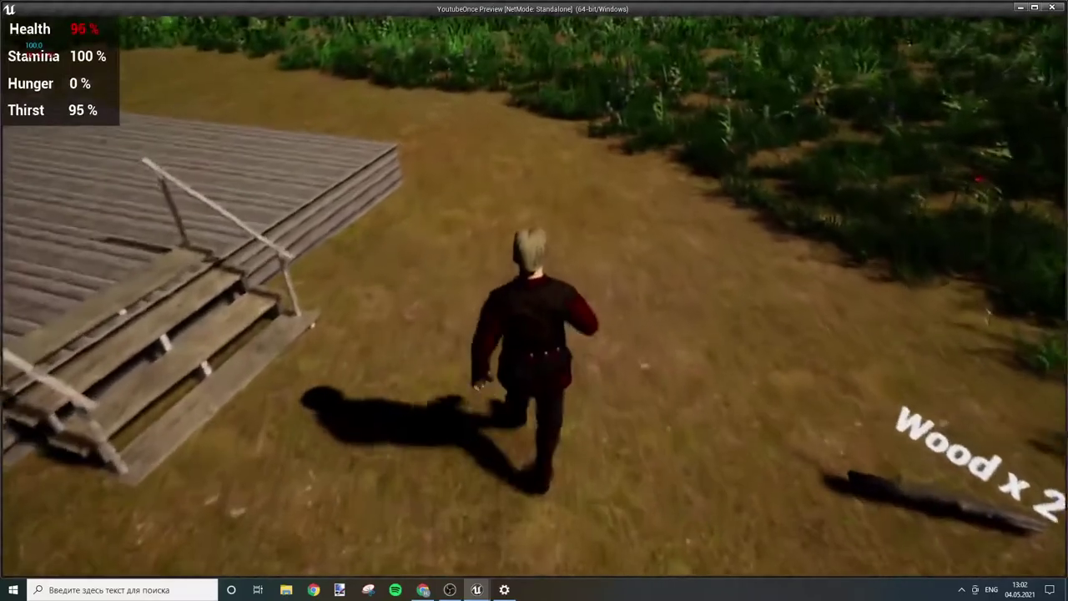
key("w")
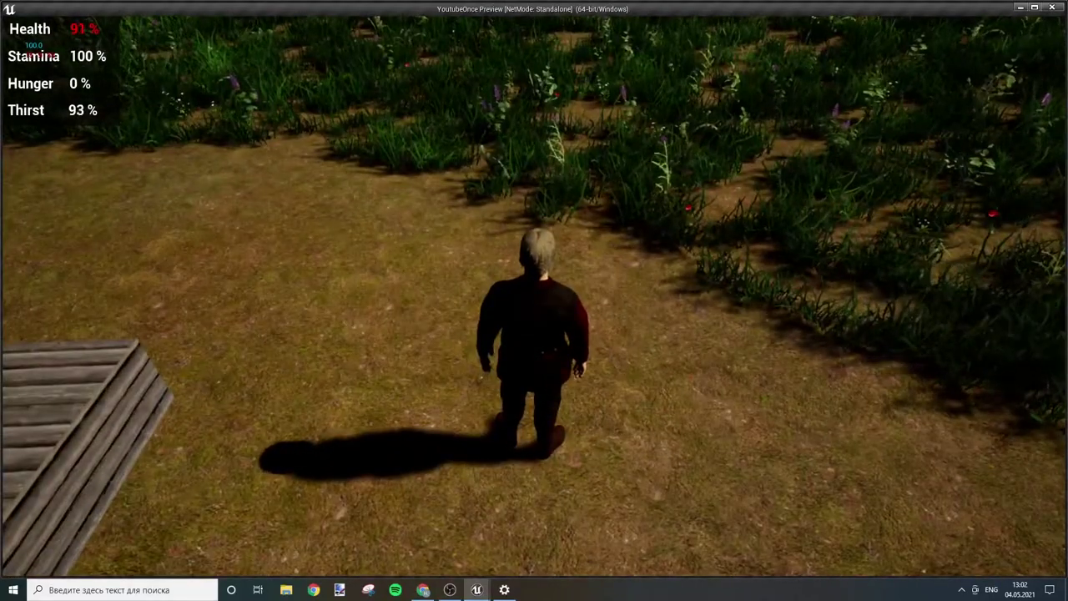
key("w")
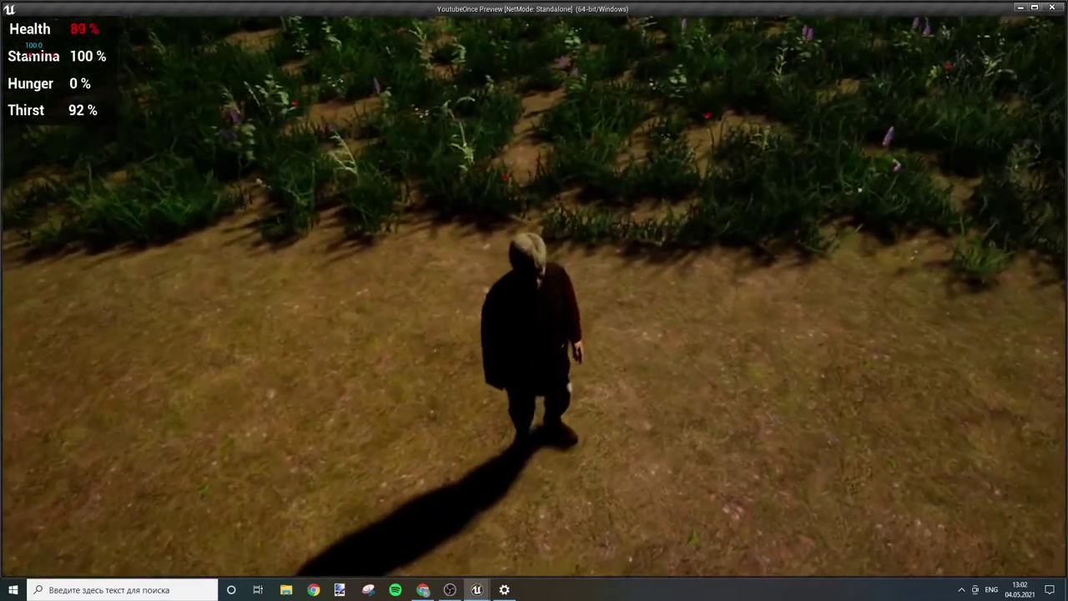
Step: Eat the pumpkin from the inventory to refill hunger, then keep running
key("i")
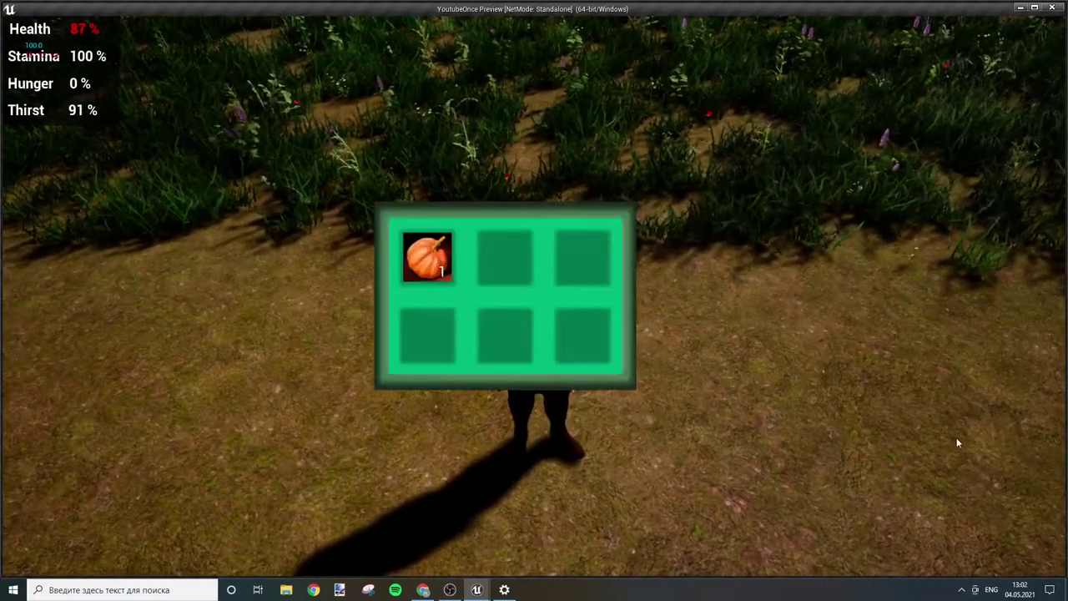
left_click(428, 262)
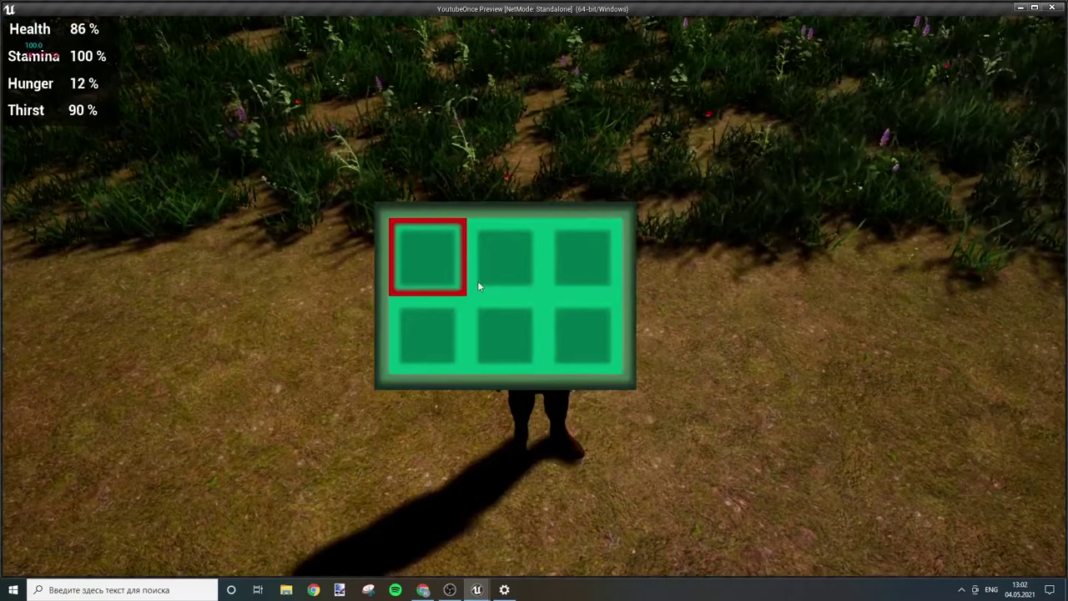
key("i")
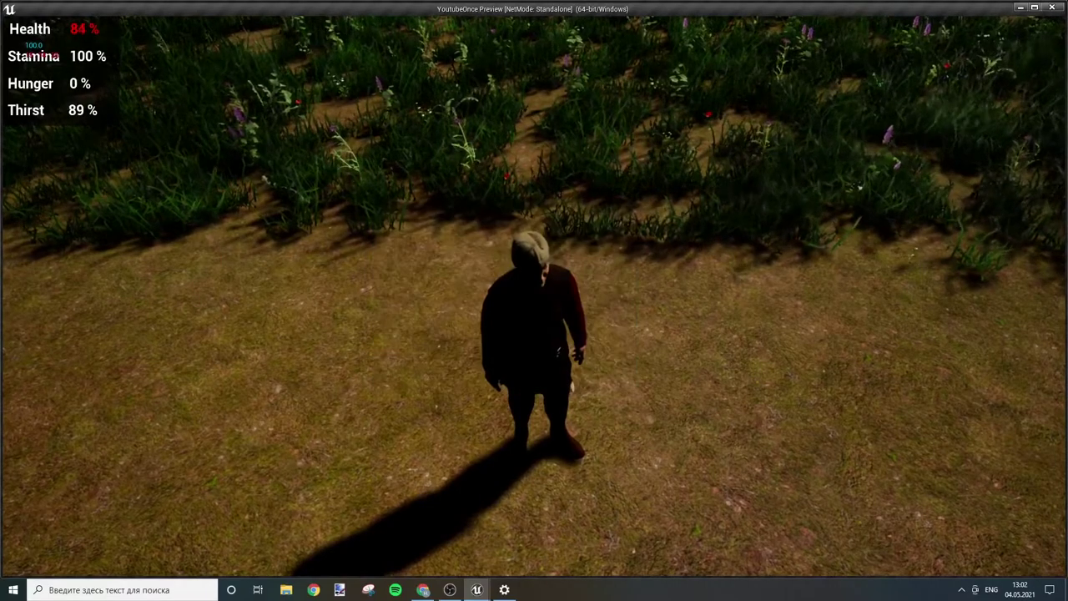
key("w")
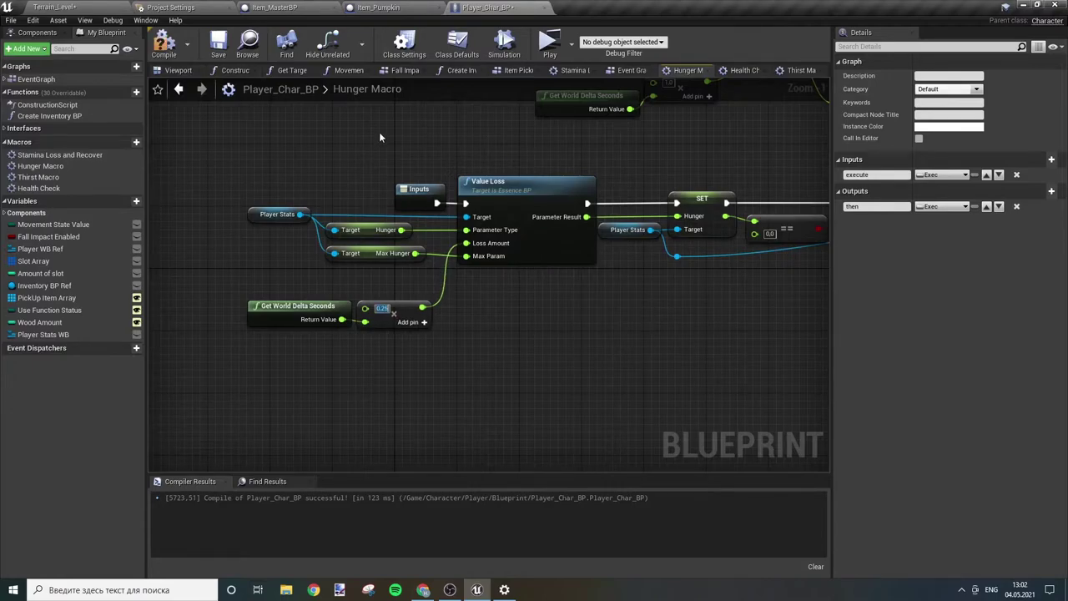
Step: Compile Player_Char_BP with the 0.25 multiplier and return to the level editor
left_click(156, 52)
left_click(305, 6)
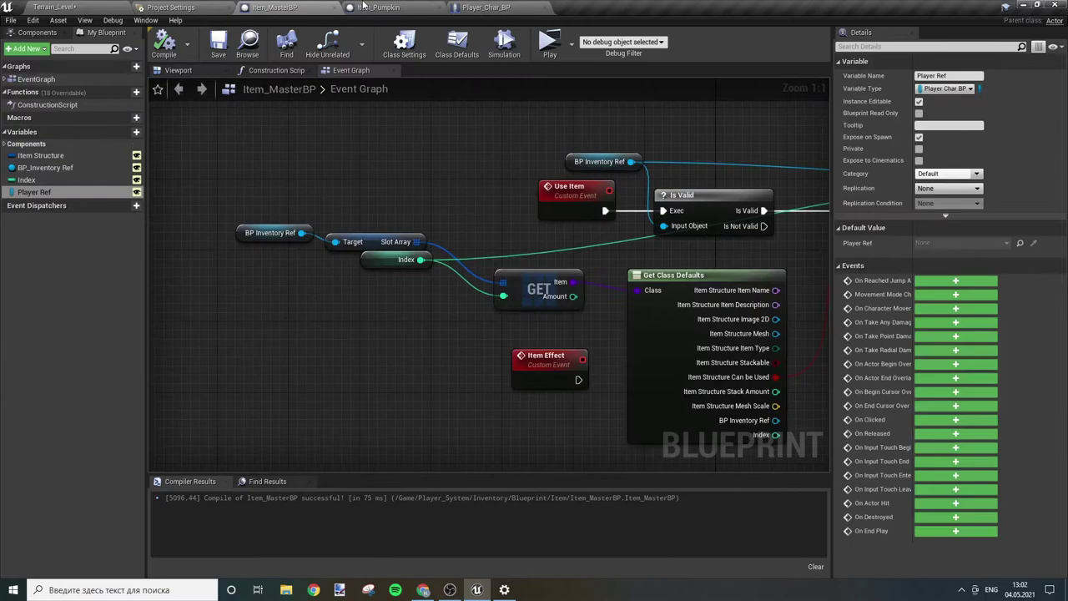
left_click(377, 7)
left_click(39, 6)
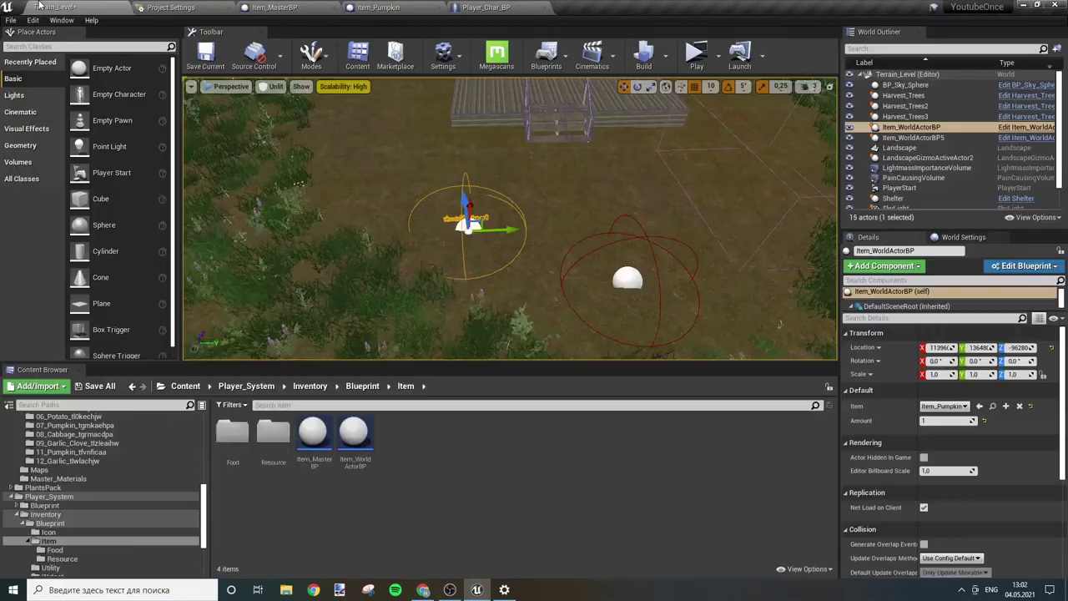
Step: Navigate to Inventory/Blueprint/Item/Food and open the Item_Onion blueprint
left_click(362, 385)
double_click(233, 432)
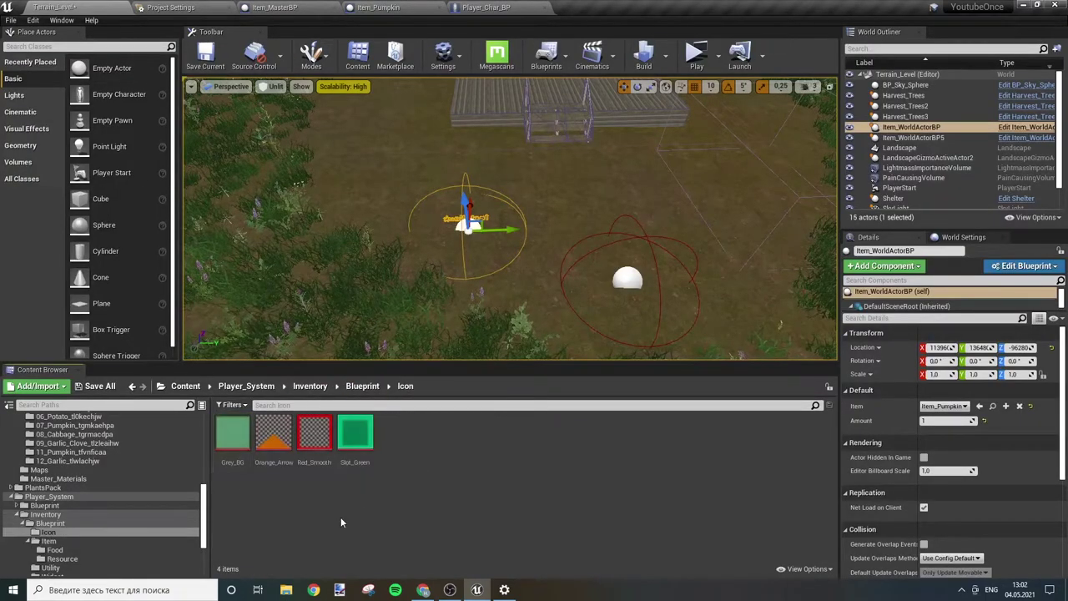
left_click(318, 386)
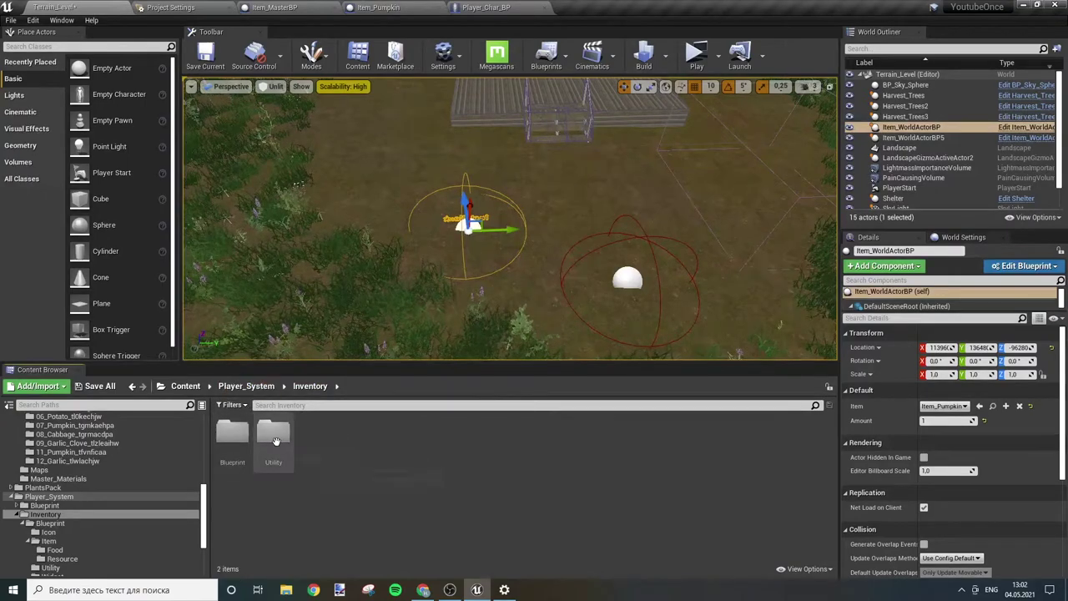
left_click(241, 433)
double_click(241, 433)
double_click(240, 433)
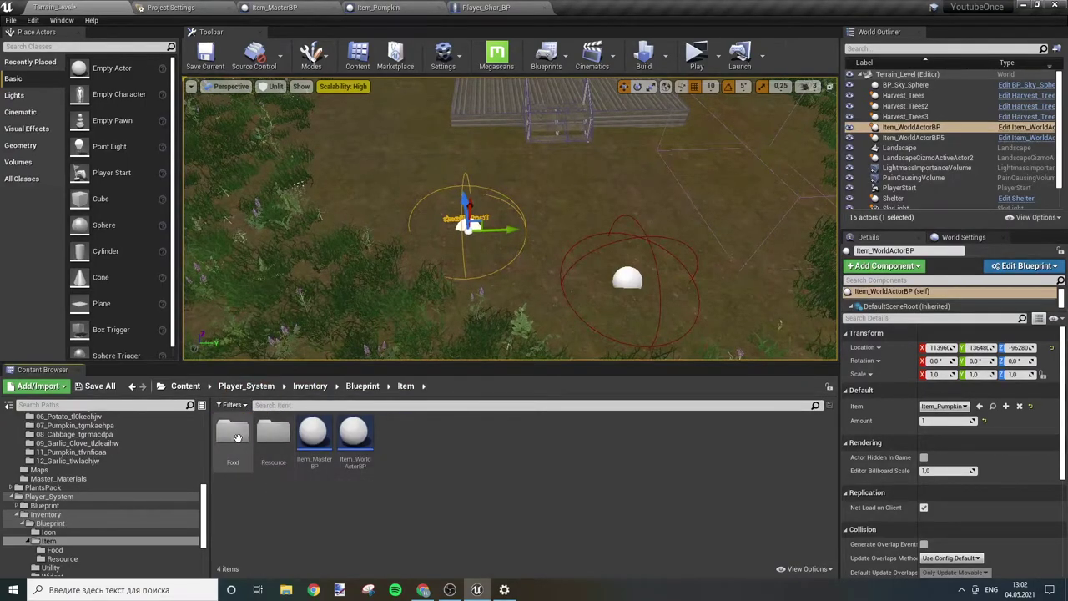
double_click(235, 434)
double_click(236, 434)
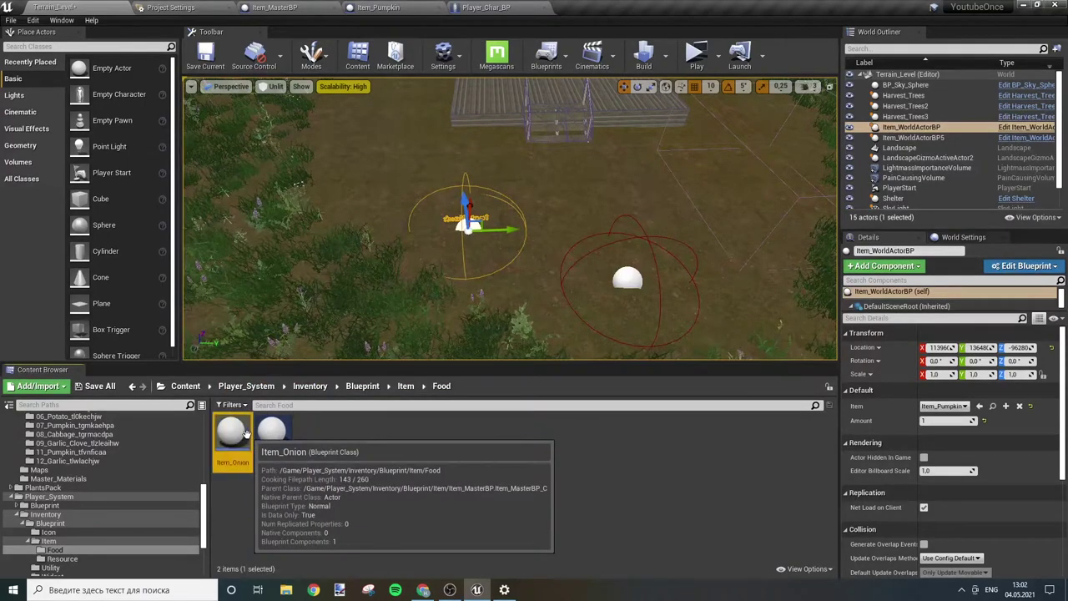
Step: Give Item_Onion the name 'Onion' and description 'My eyes!', and check the Image 2D asset list
left_click(941, 156)
type("My eyes")
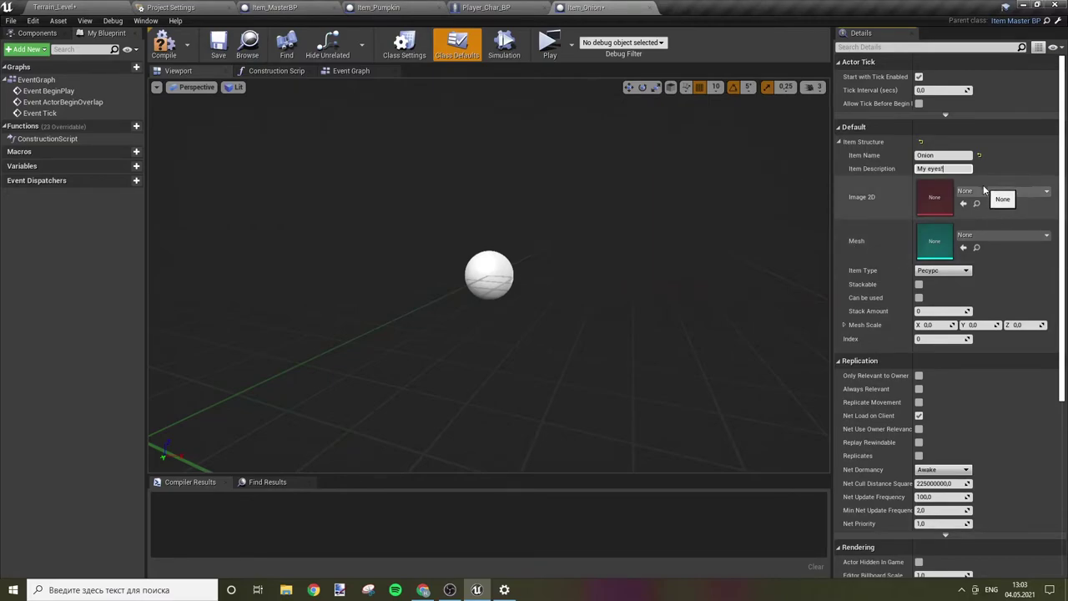
type("!")
left_click(986, 192)
left_click(987, 194)
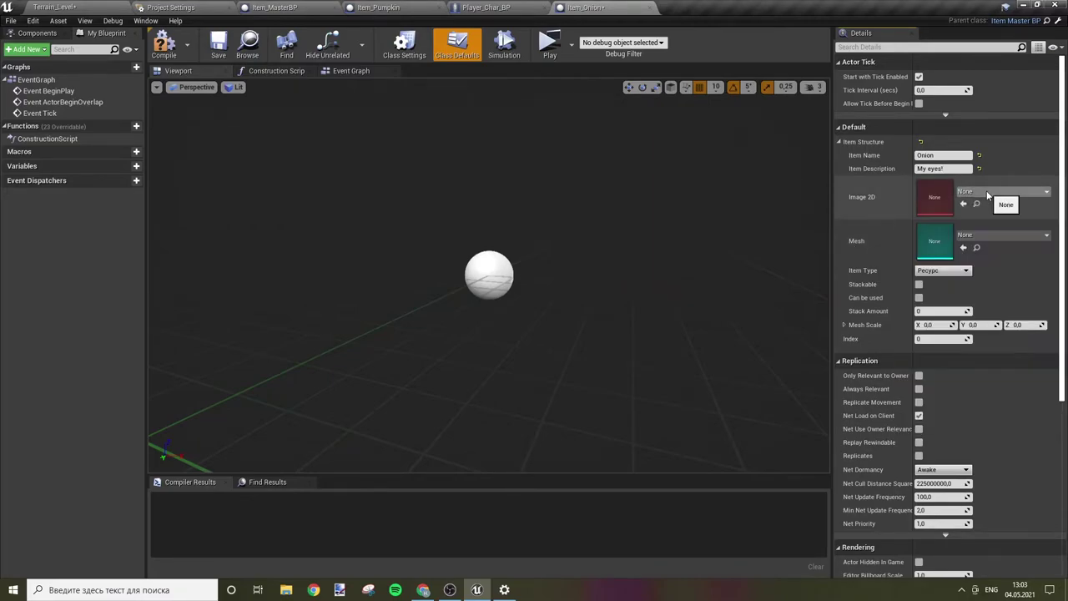
left_click(974, 193)
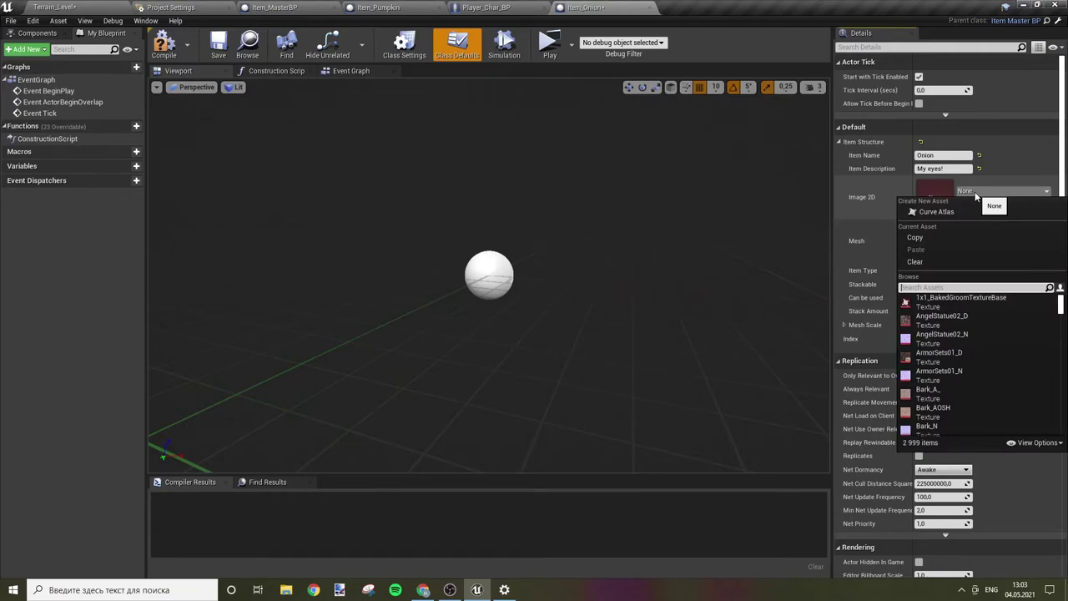
left_click(976, 194)
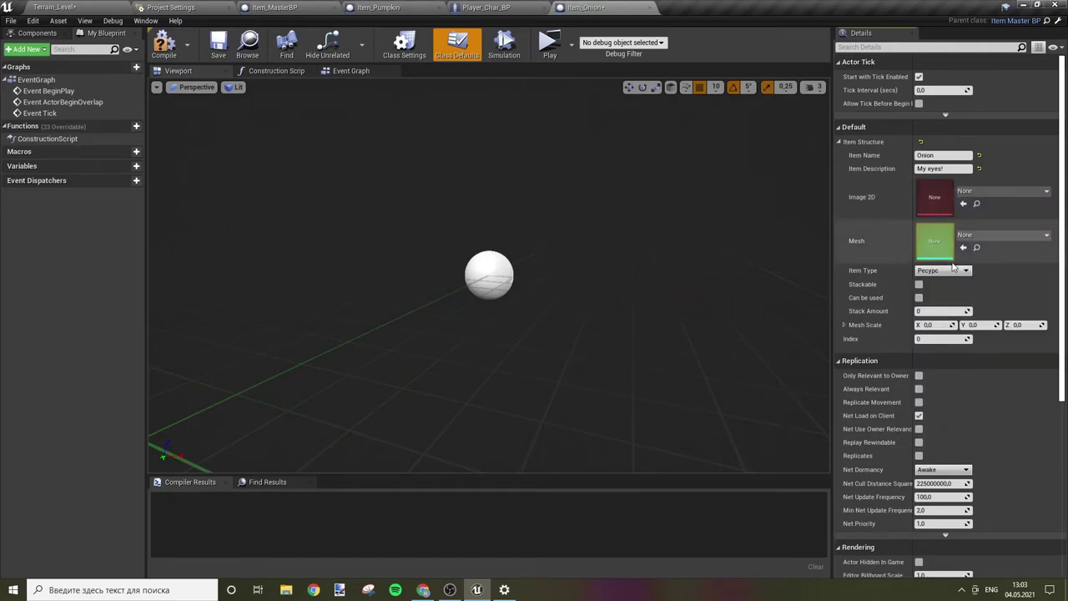
left_click(99, 5)
Step: Open the CraftResourceIcons > Textures folder in the content browser
scroll(117, 444, "up", 5)
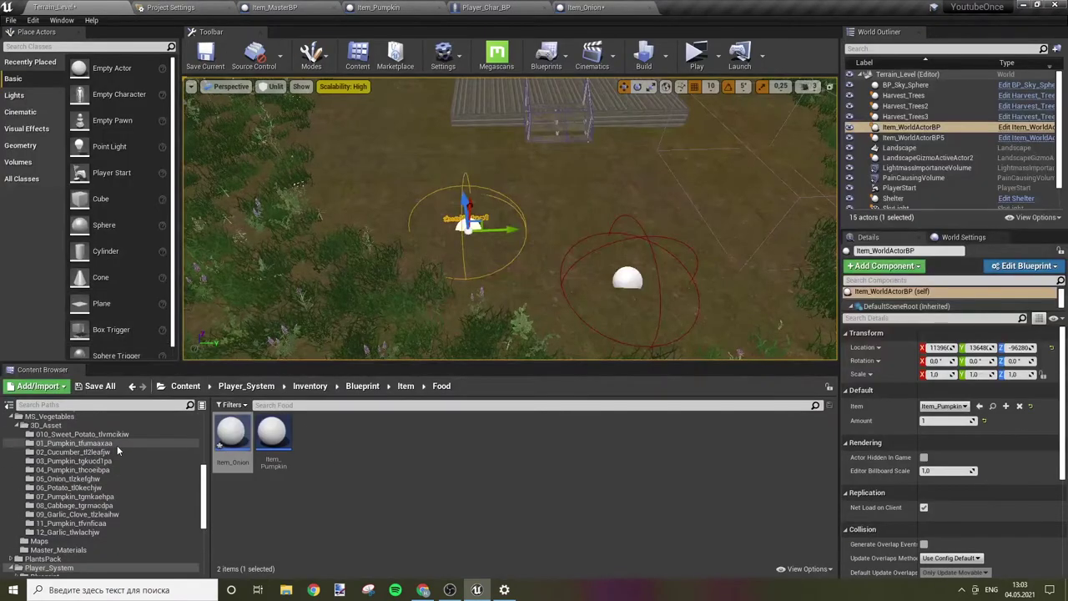
scroll(99, 462, "up", 5)
scroll(100, 464, "up", 5)
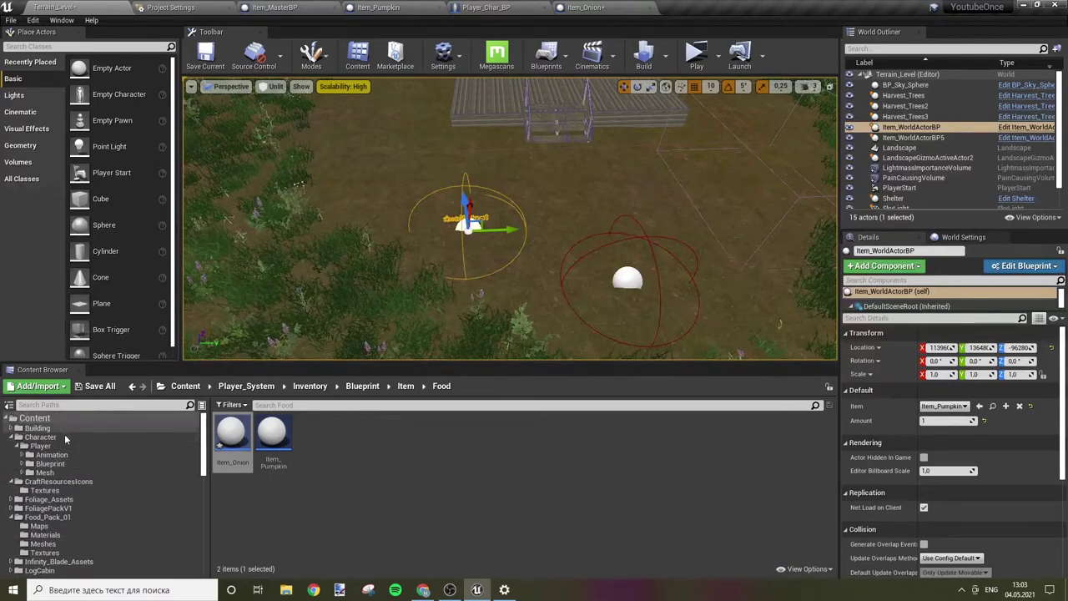
left_click(50, 481)
left_click(45, 489)
Step: Select the Tex_seeds_08_b onion icon texture, then switch to the Project Settings tab
scroll(422, 511, "down", 2)
scroll(421, 510, "down", 5)
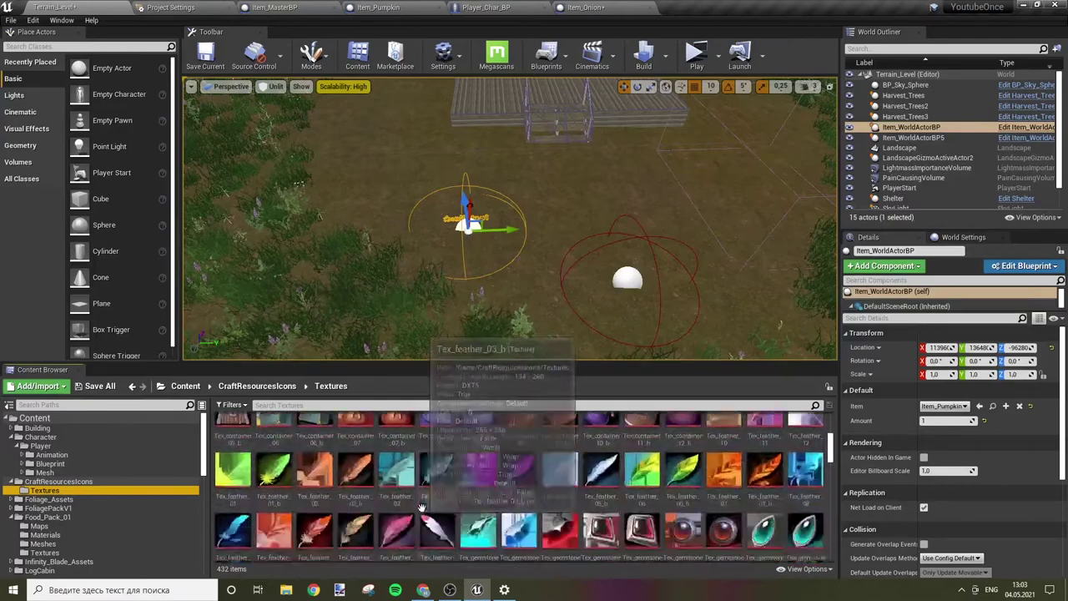
scroll(467, 505, "down", 5)
scroll(517, 498, "down", 5)
scroll(567, 494, "down", 5)
scroll(559, 490, "down", 3)
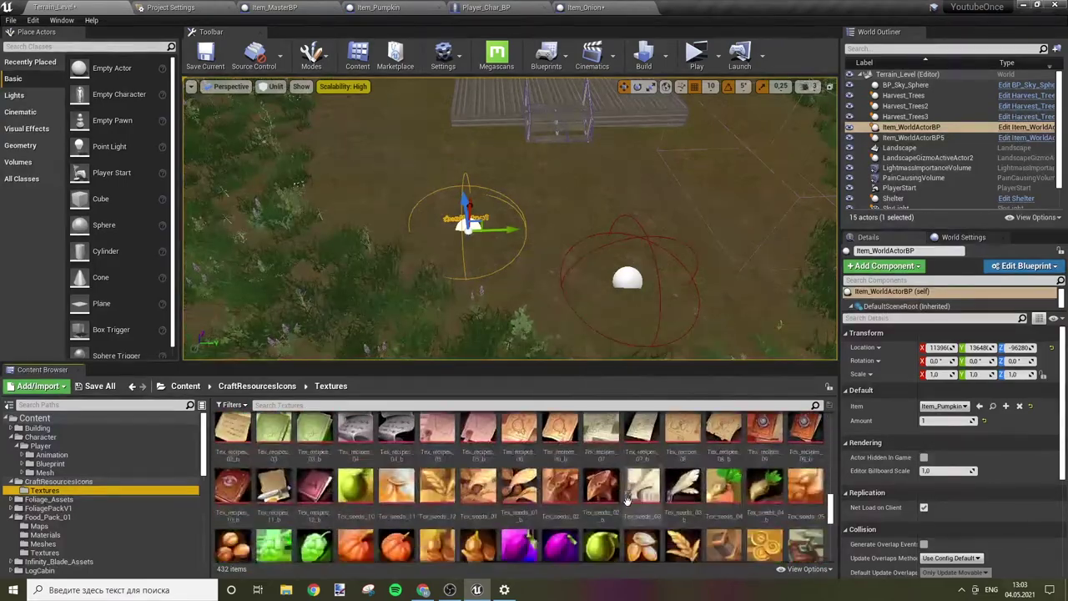
scroll(542, 485, "down", 3)
scroll(517, 480, "down", 2)
left_click(486, 452)
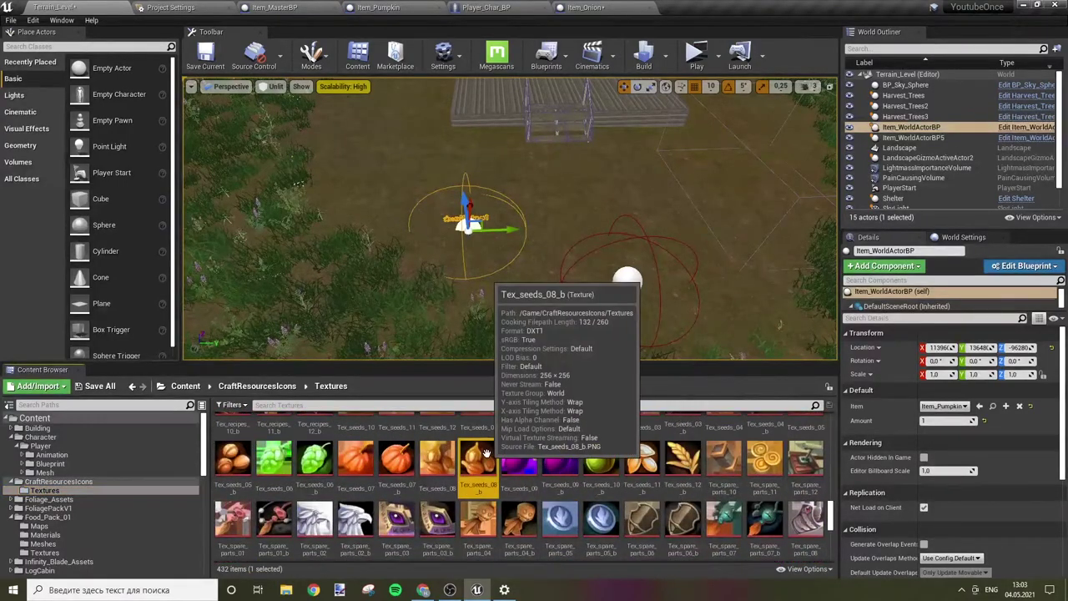
left_click(171, 8)
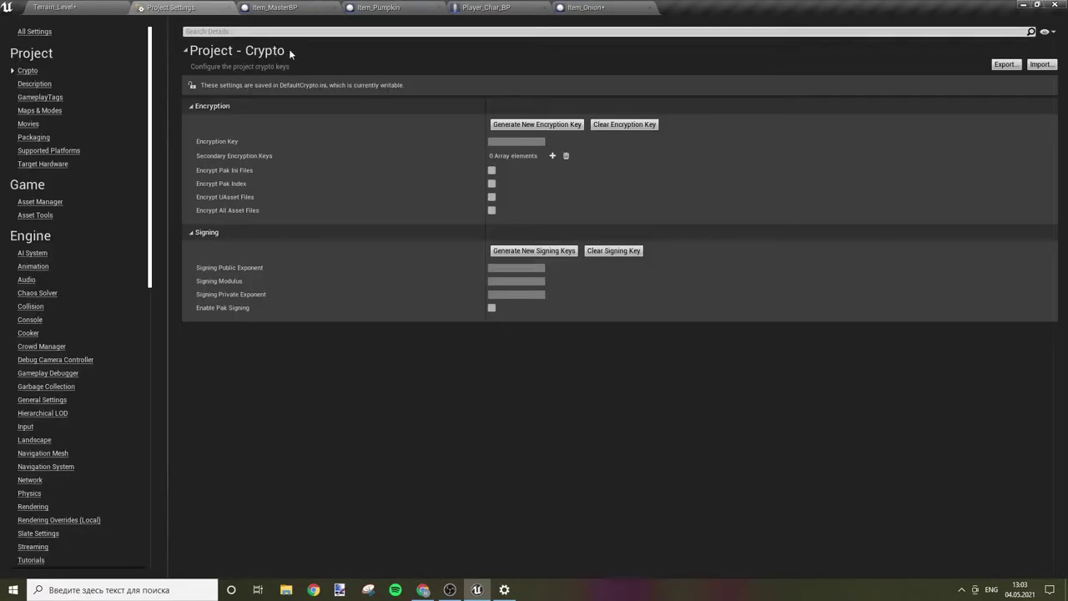
Step: Close Project Settings and cycle through the open Item_MasterBP and Item_Onion blueprint tabs
left_click(230, 8)
left_click(235, 8)
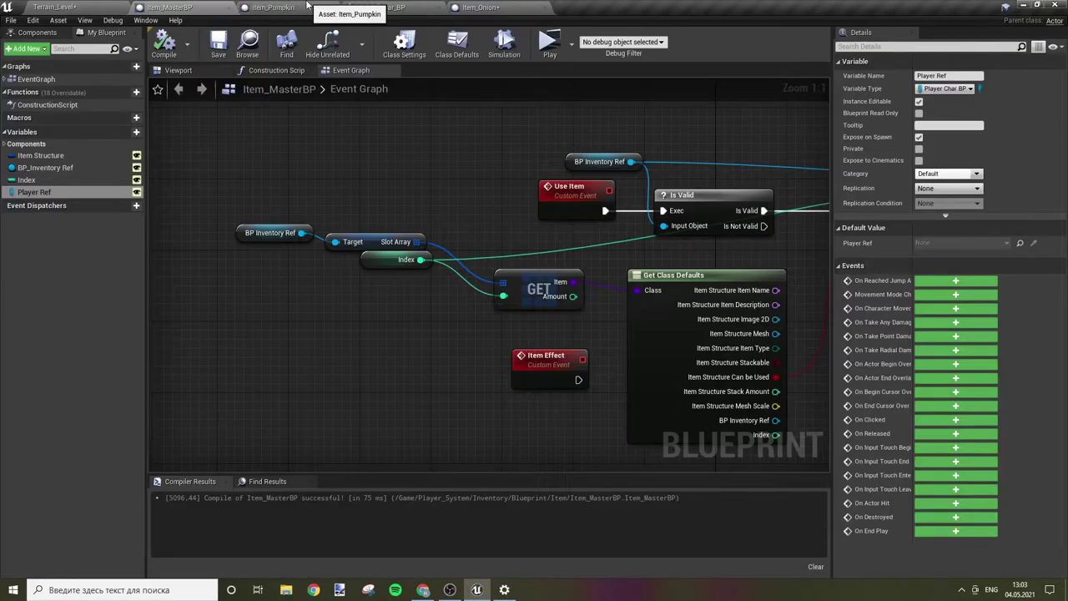
left_click(307, 7)
left_click(381, 7)
left_click(477, 8)
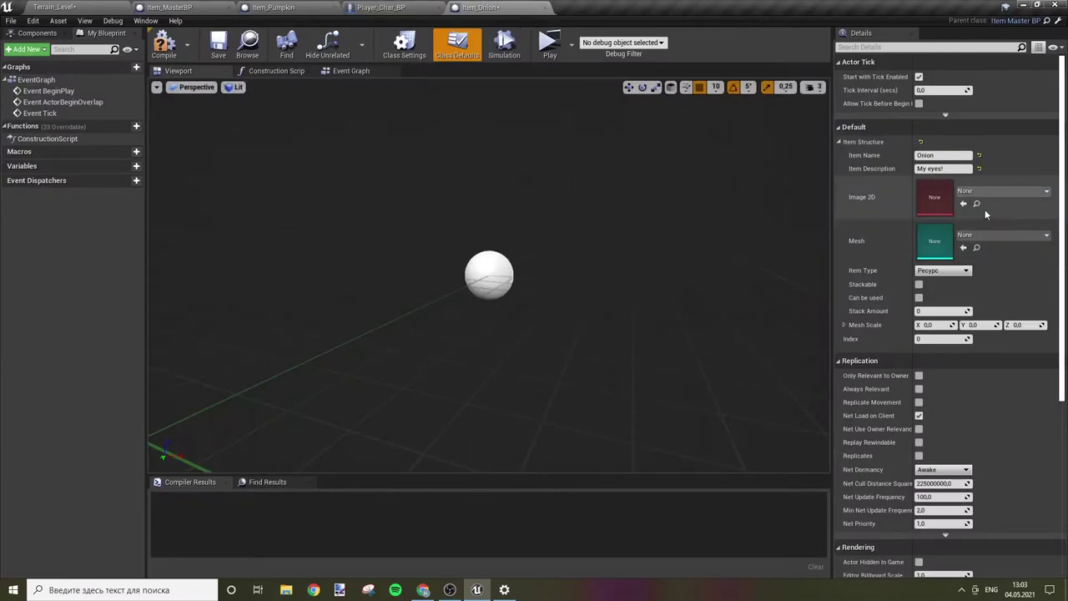
Step: In Item_Pumpkin, review the event graph, the 3D viewport, and the Hunger Recover and Heal functions
left_click(330, 8)
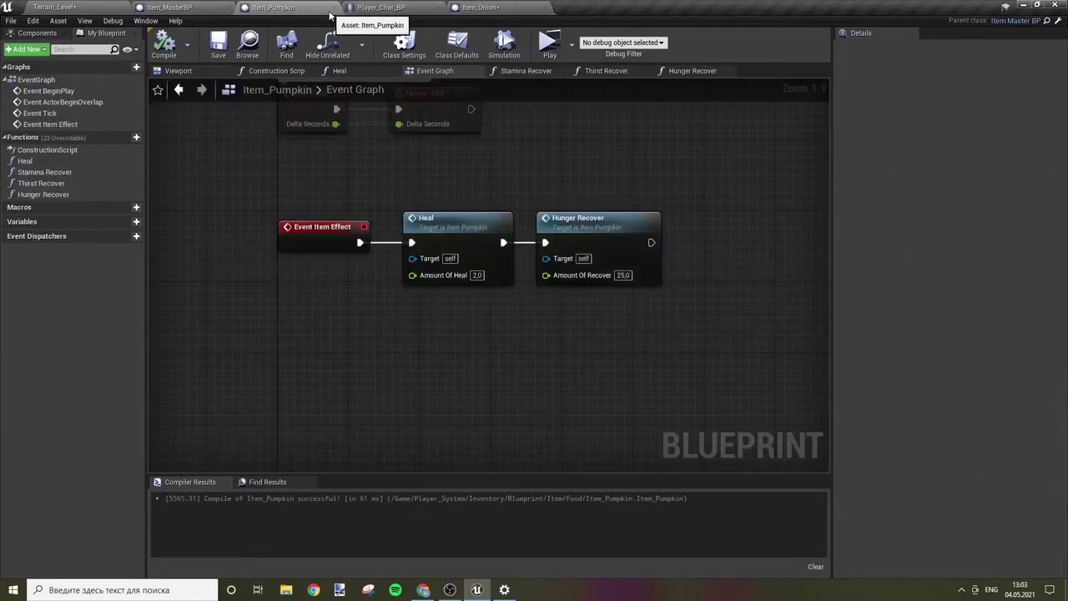
key("Home")
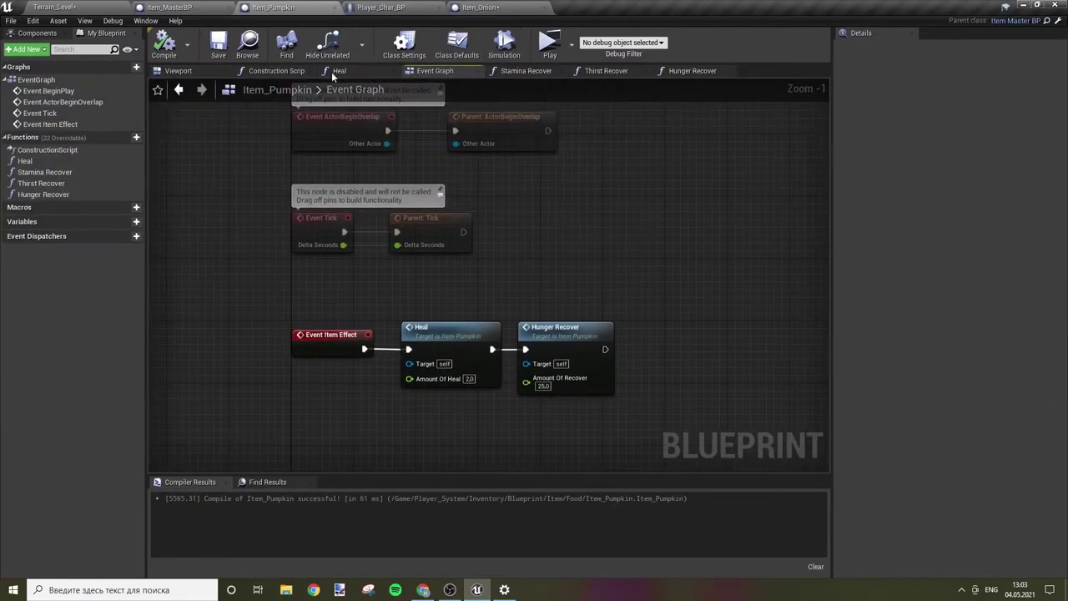
left_click(179, 71)
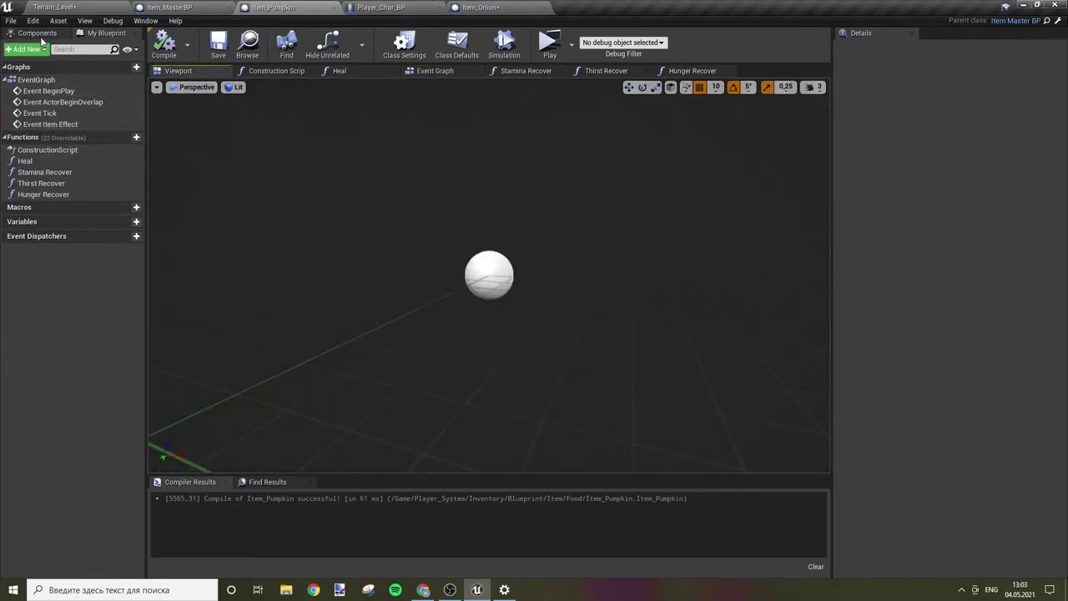
left_click(679, 73)
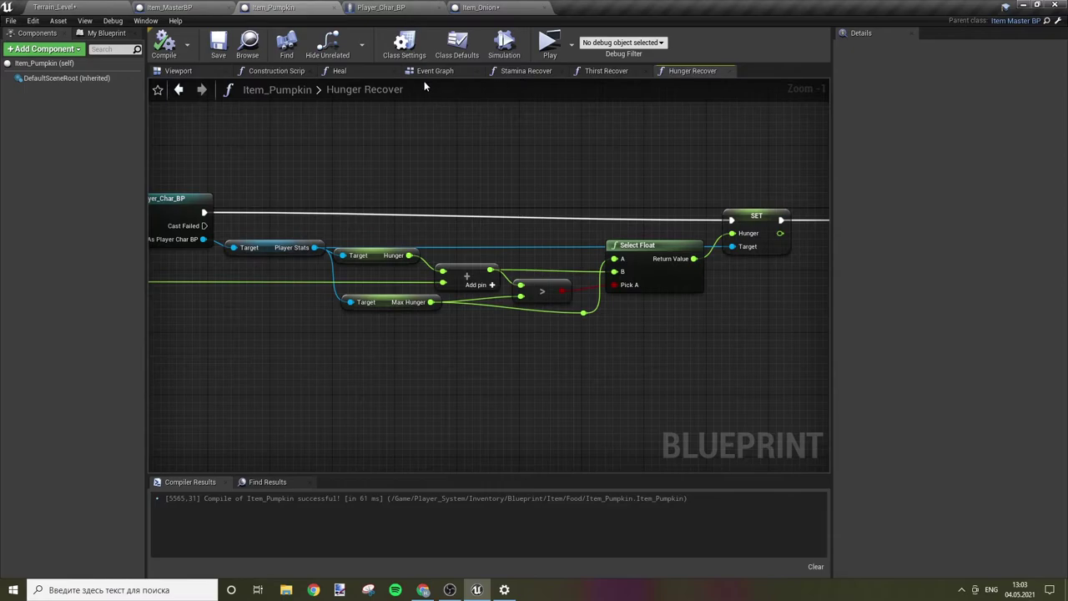
left_click(355, 73)
Step: Review Item_Pumpkin's functions list, 3D viewport, class settings and class defaults
left_click(124, 33)
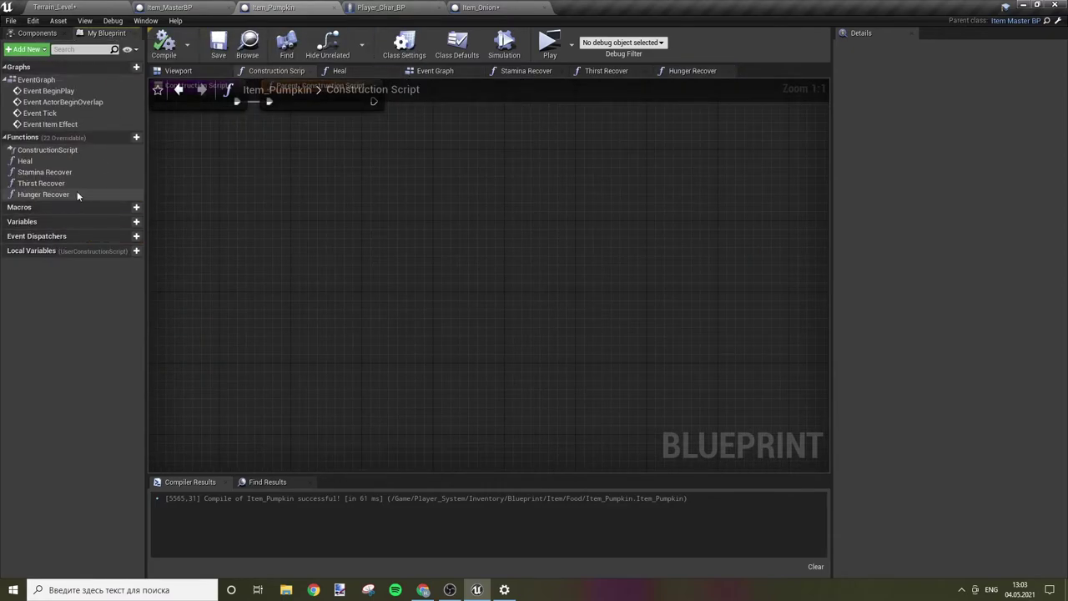
left_click(197, 73)
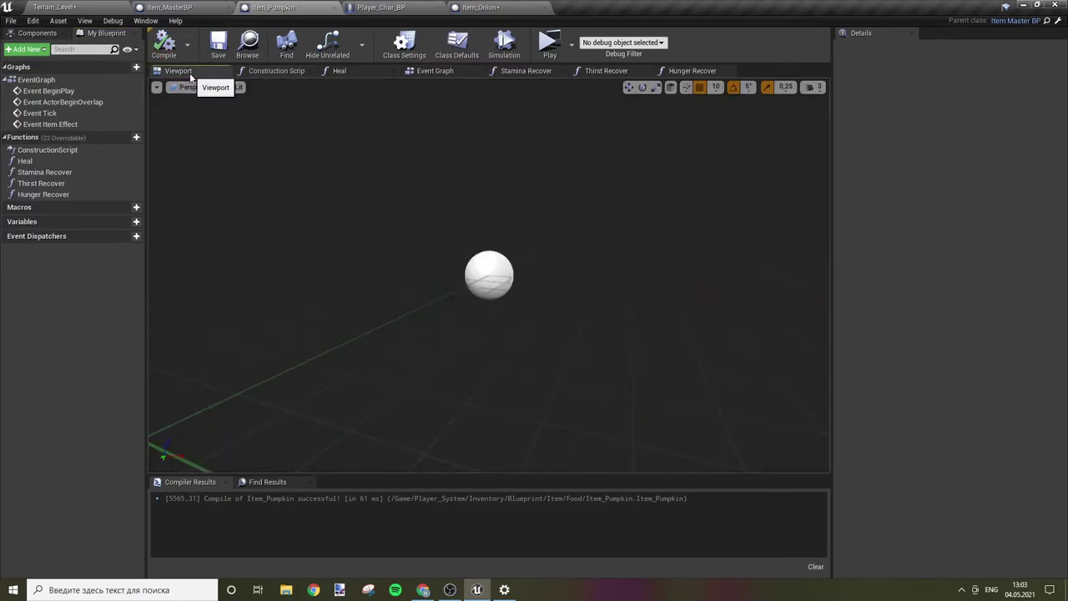
left_click(405, 43)
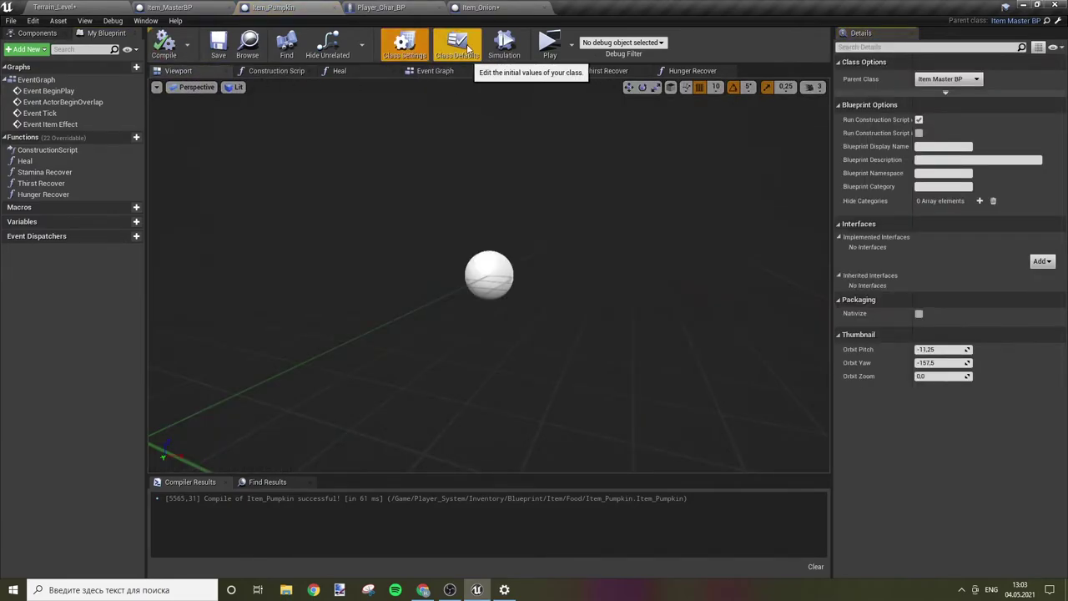
left_click(473, 58)
Step: Inspect the pumpkin's mesh in the mesh editor, then close it
double_click(948, 242)
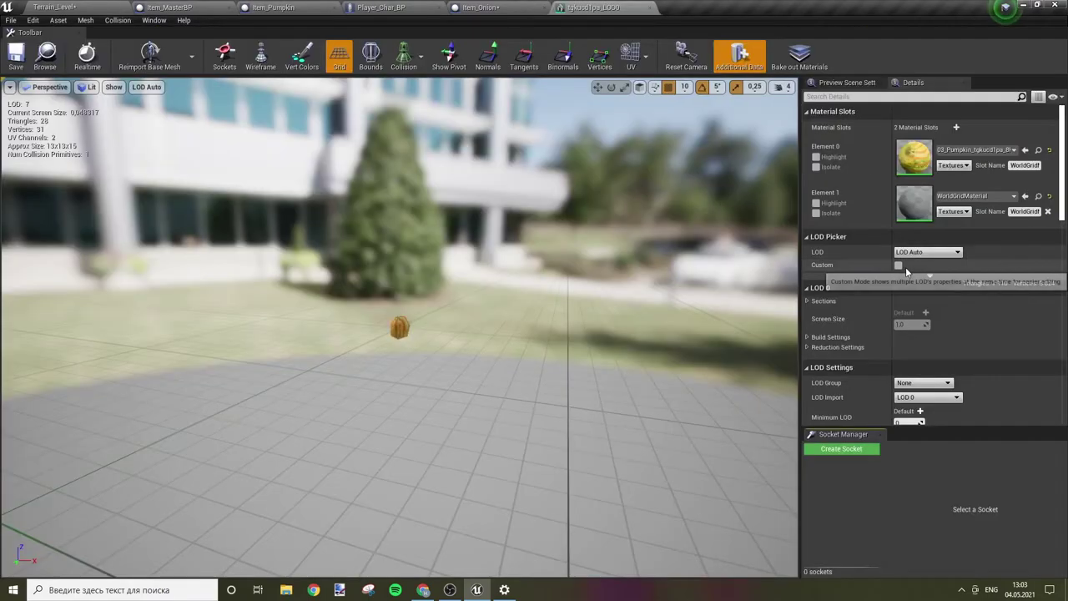
scroll(362, 313, "up", 5)
scroll(366, 314, "down", 2)
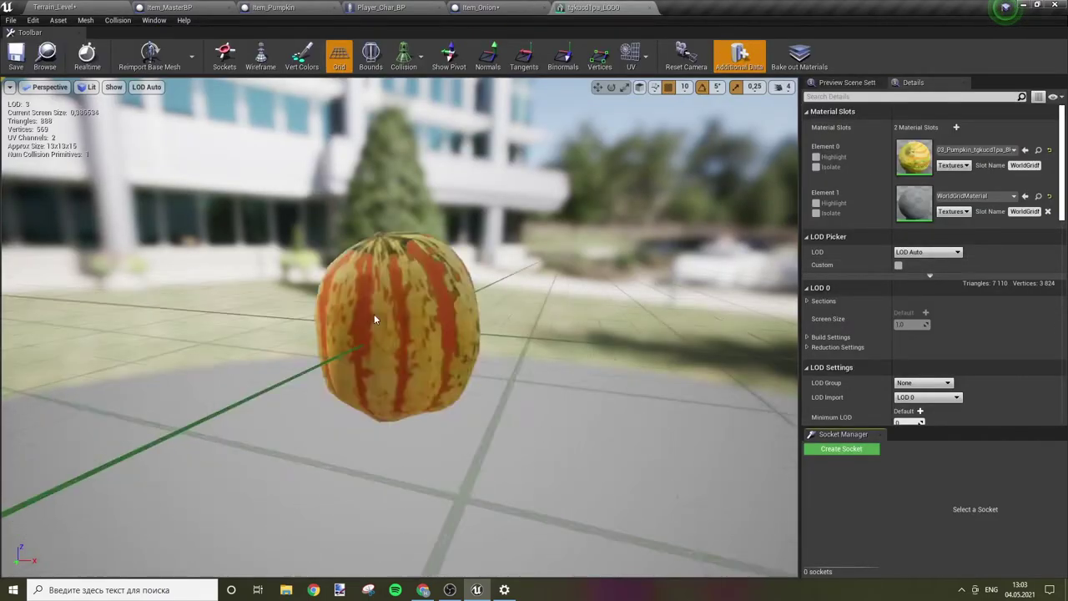
scroll(374, 313, "down", 3)
scroll(382, 311, "up", 2)
scroll(382, 311, "down", 5)
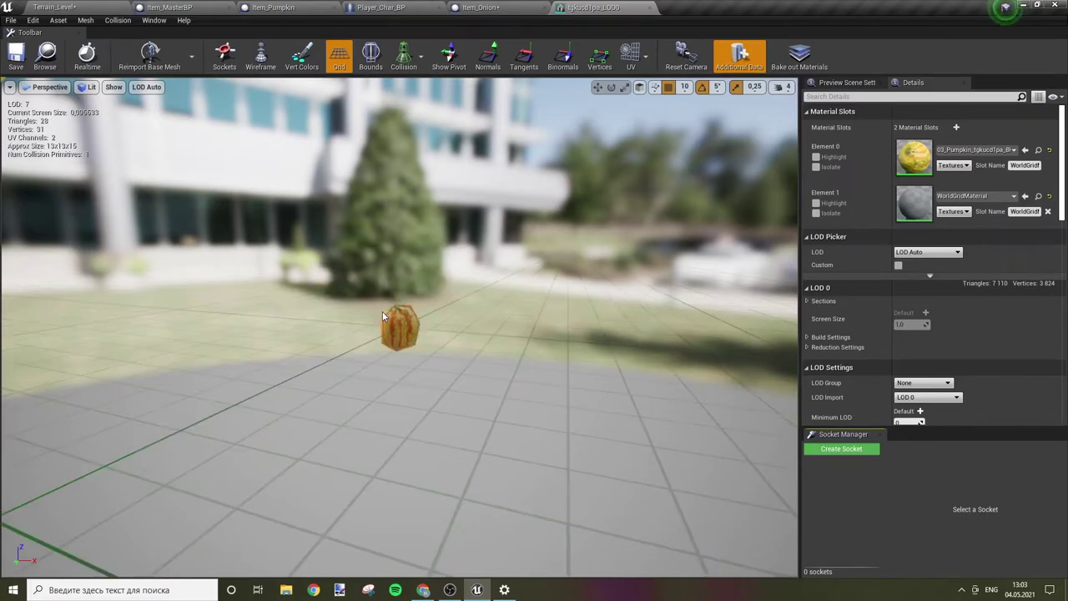
scroll(382, 311, "down", 2)
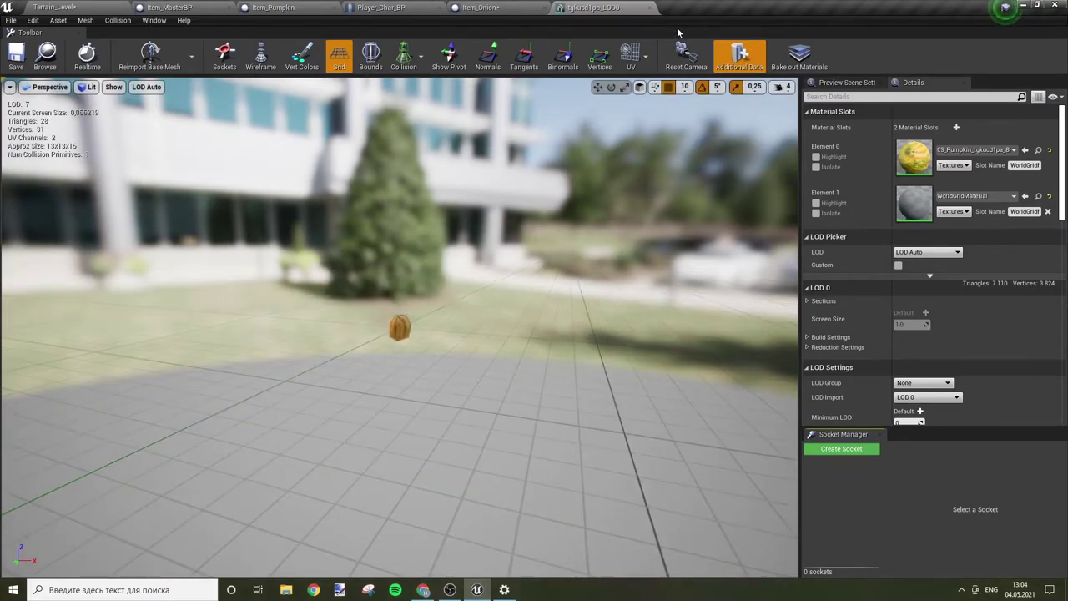
left_click(650, 9)
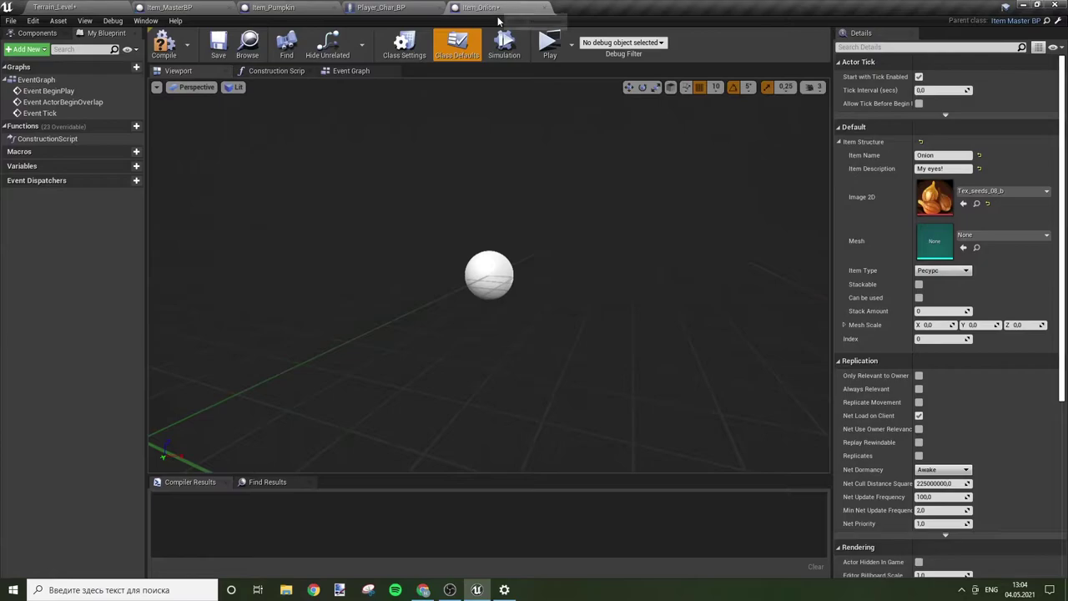
Step: Compile and save Item_Pumpkin with Mesh Scale 1,1 on all three axes
left_click(300, 7)
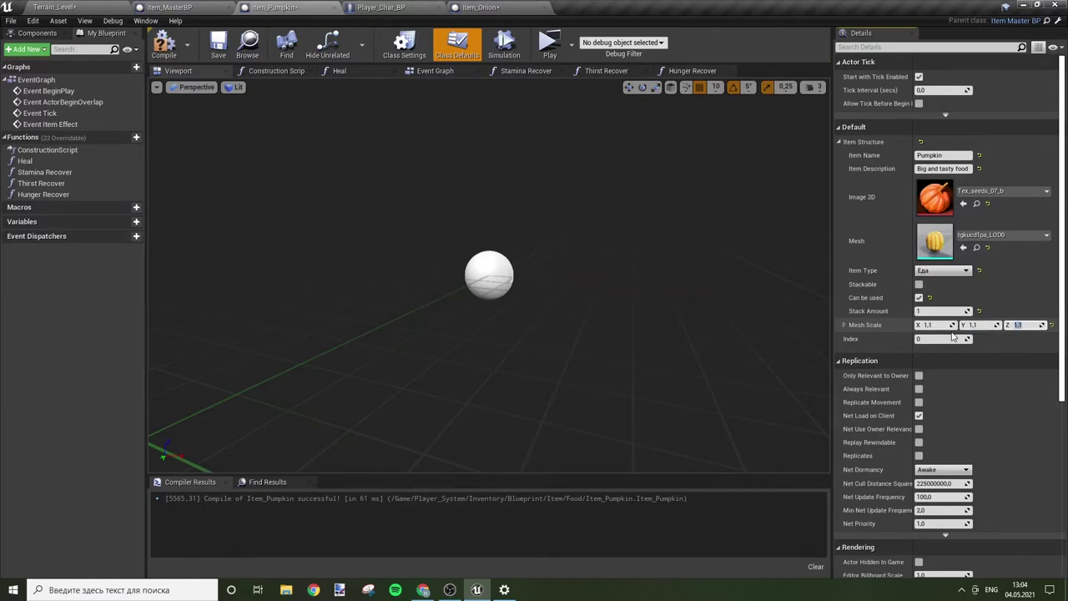
left_click(164, 44)
left_click(229, 48)
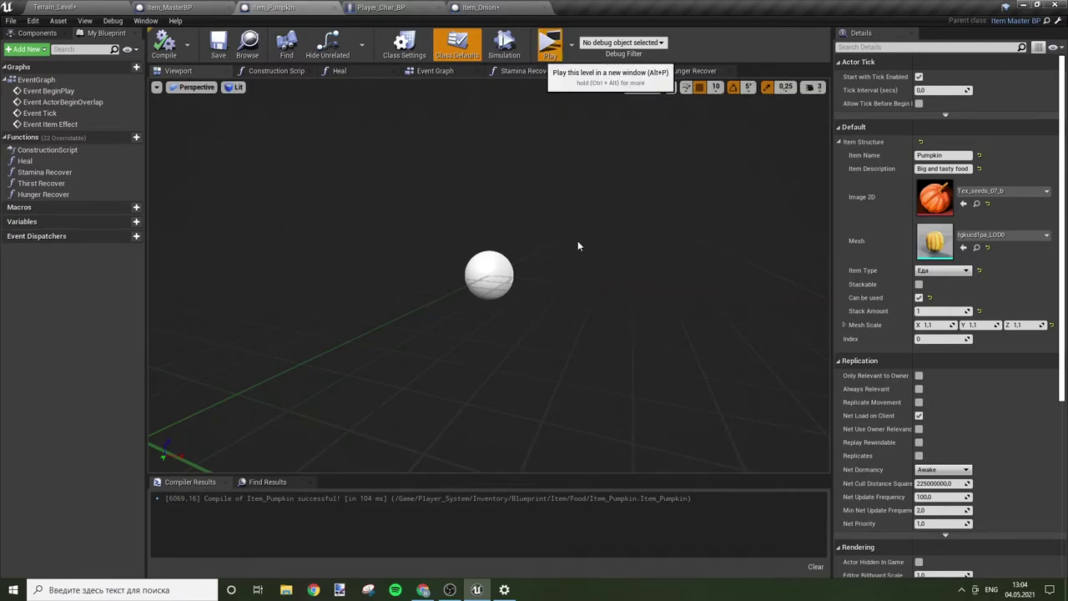
Step: Play-test running to the pumpkin to pick it up, then exit the preview
key("alt+p")
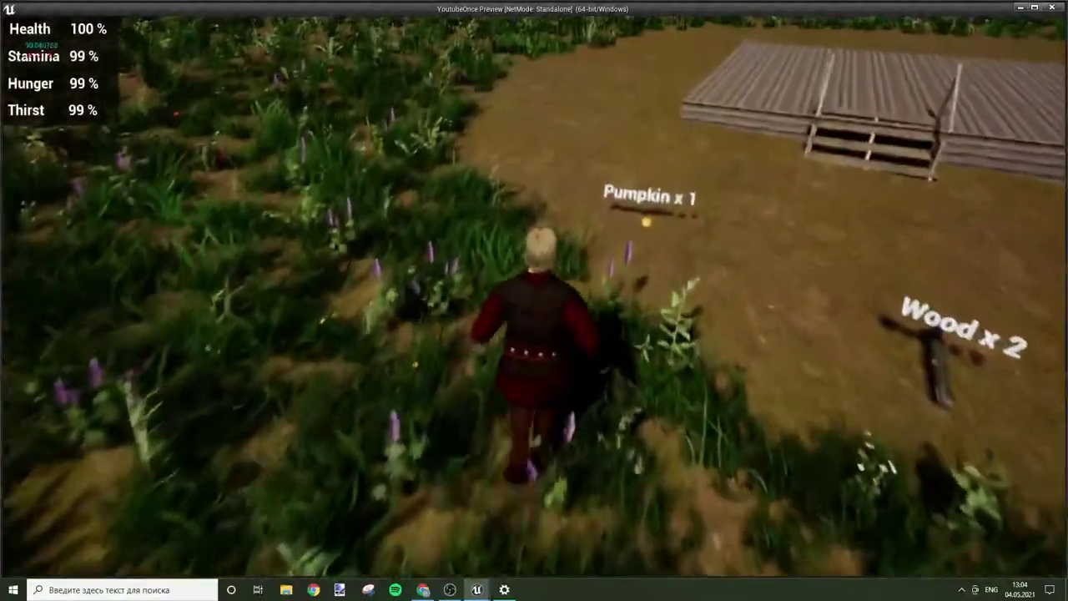
key("w")
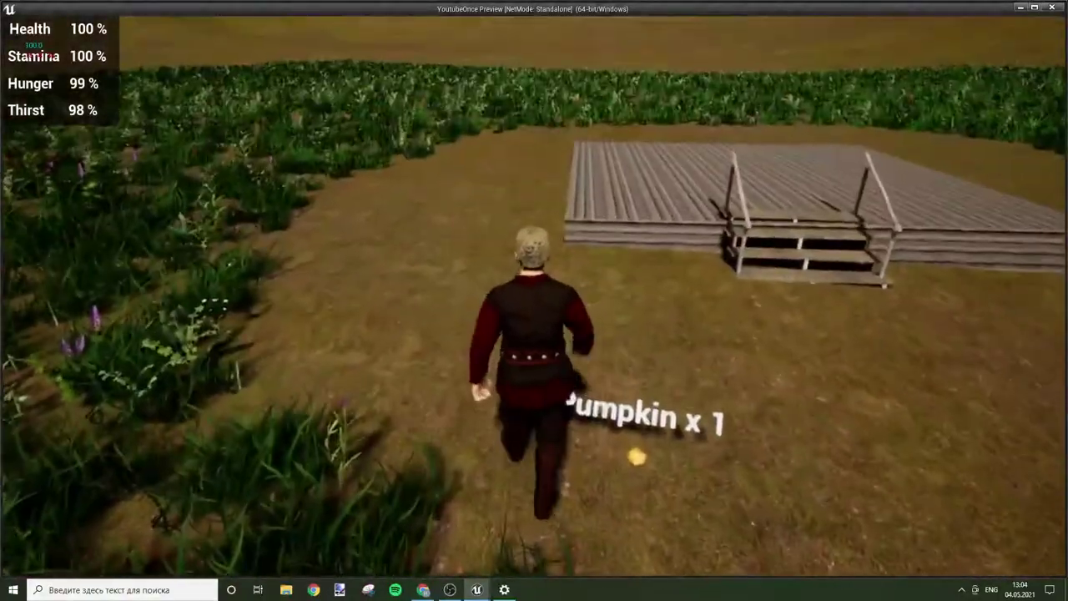
key("Escape")
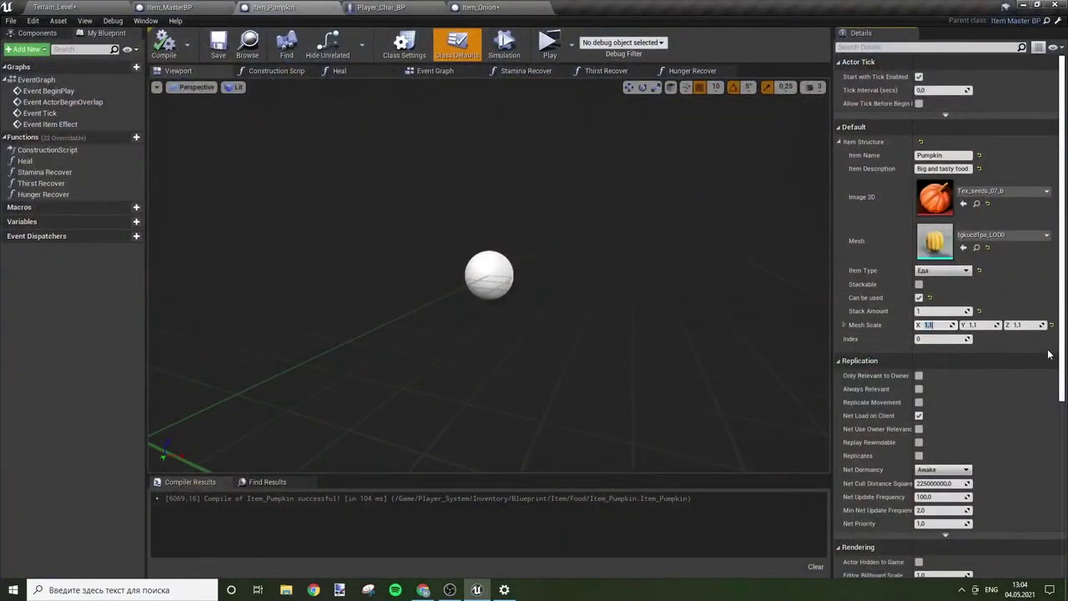
Step: Set the pumpkin's Mesh Scale to 4,0 on every axis, then compile and save
type("4")
key("Tab")
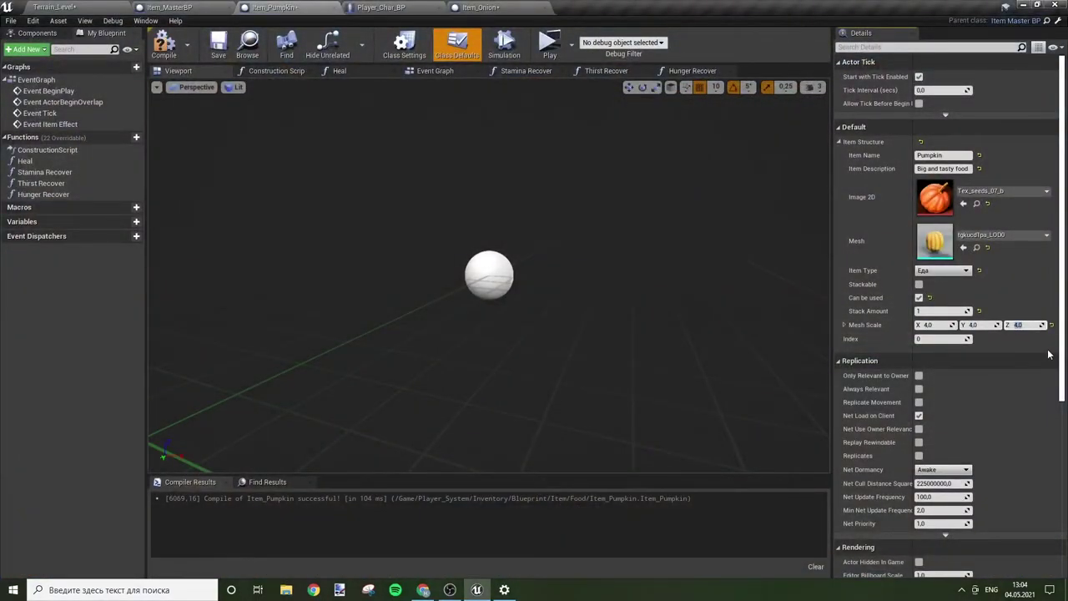
left_click(163, 46)
left_click(218, 46)
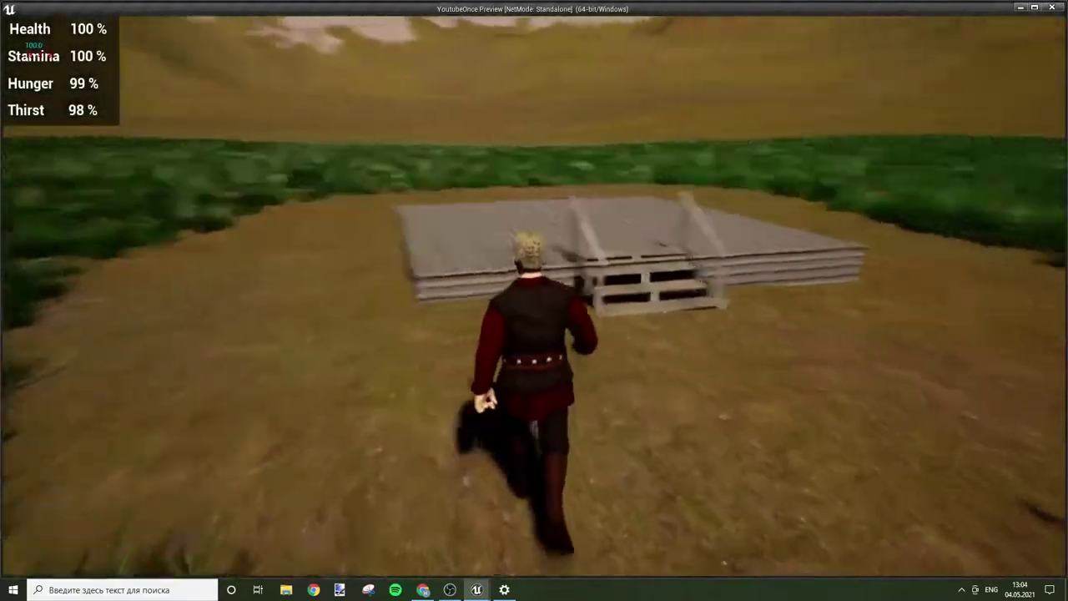
Step: In game, open the inventory, eat the pumpkin from the first slot, and stop playing
key("i")
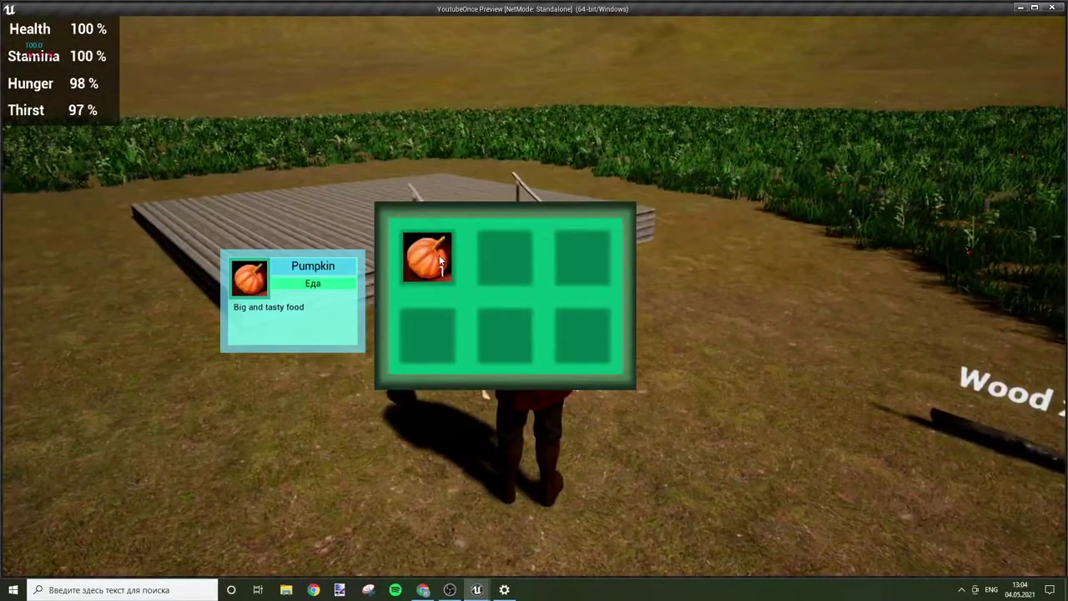
left_click(441, 261)
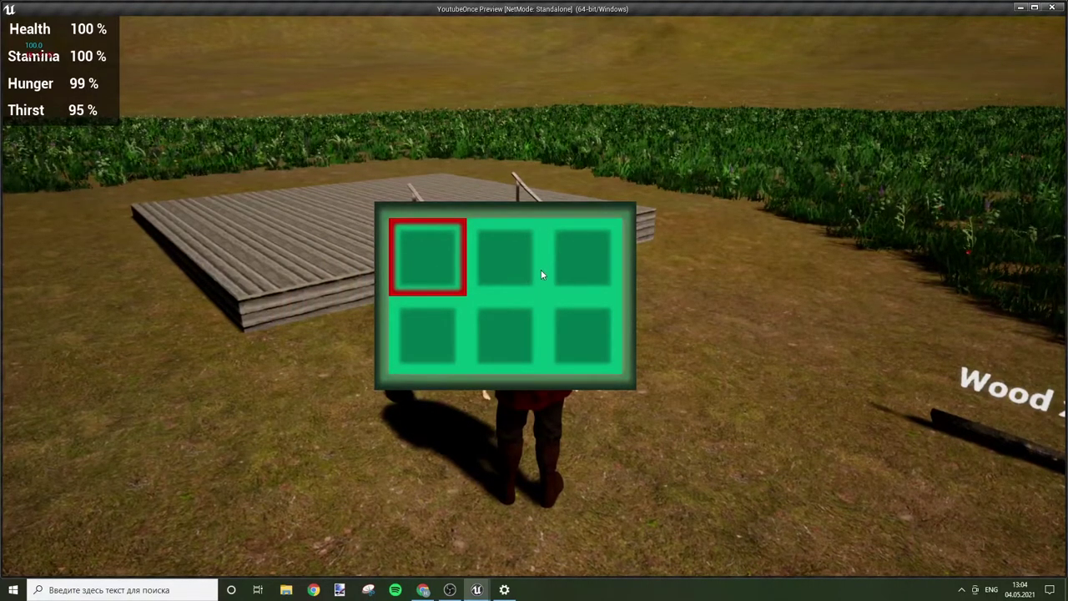
key("Escape")
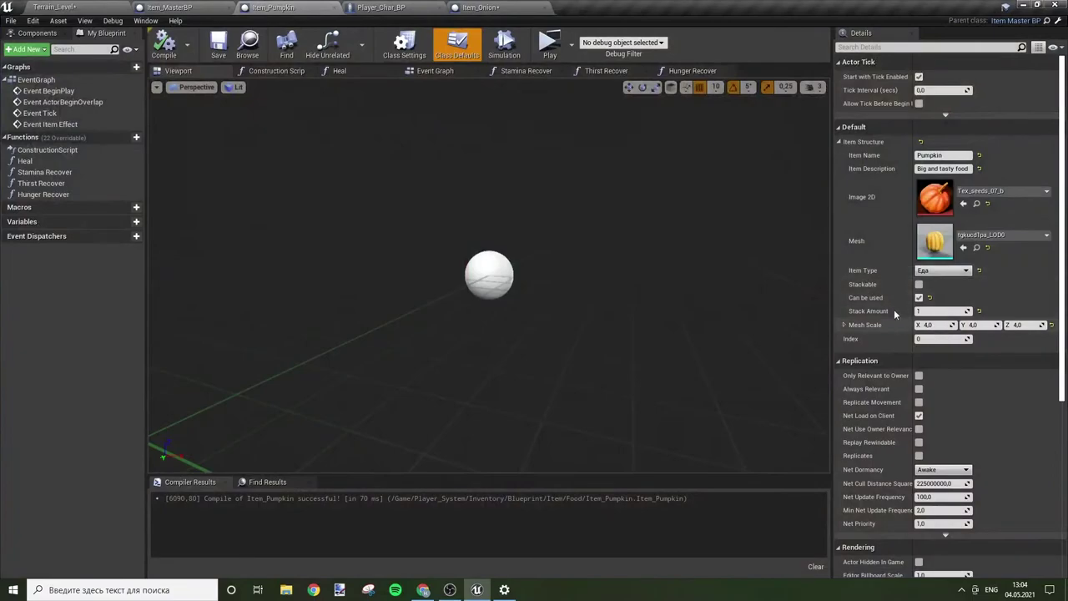
Step: Set Item_Onion's item type to Еда and its mesh to Food_Veg_Onion_White_01
left_click(505, 7)
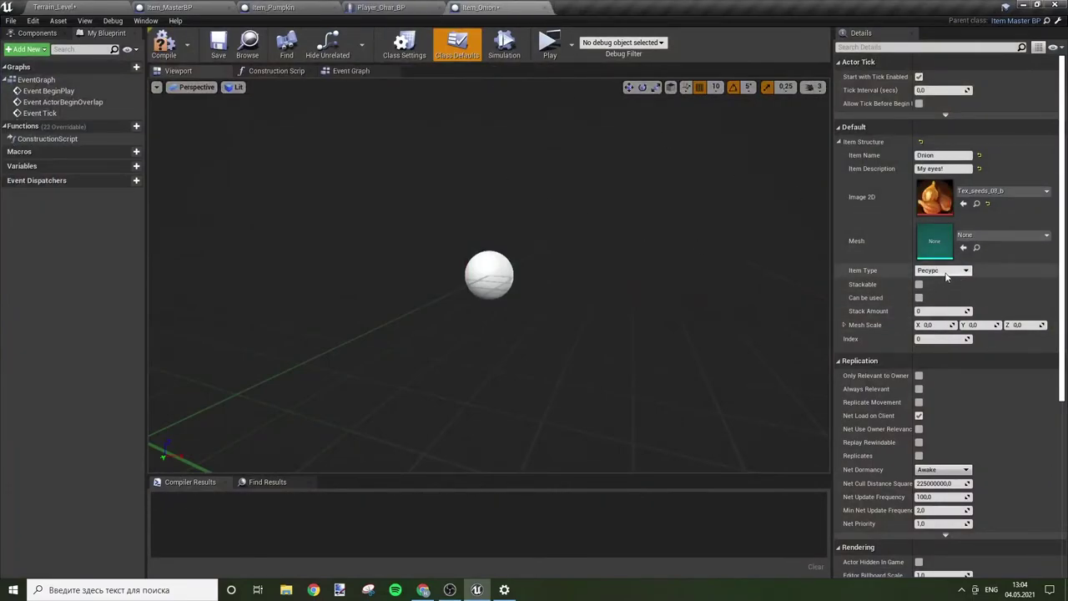
left_click(945, 273)
left_click(936, 286)
left_click(980, 235)
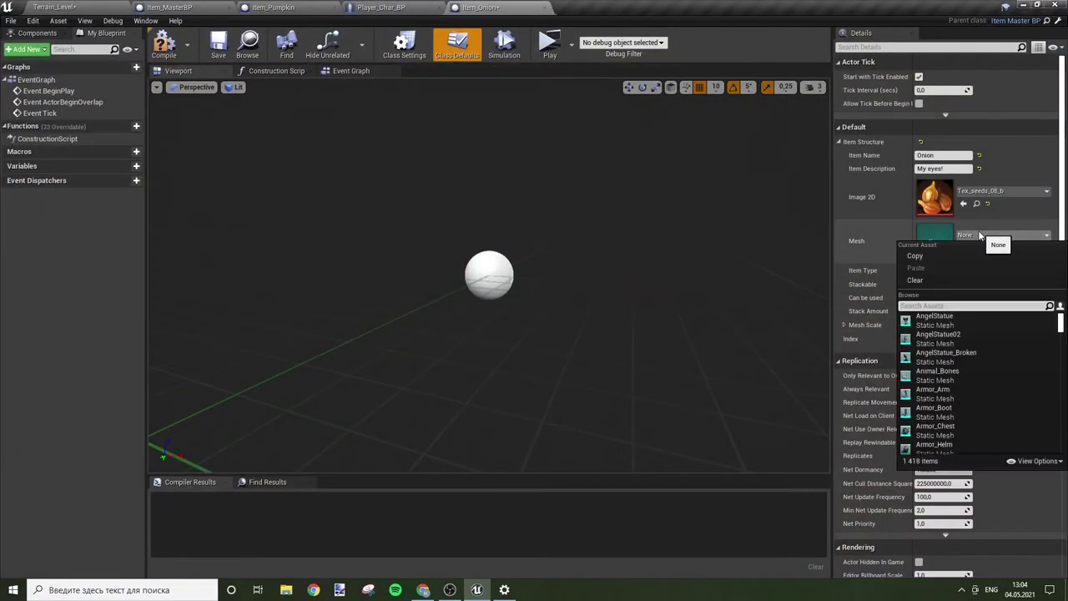
left_click(980, 235)
left_click(981, 236)
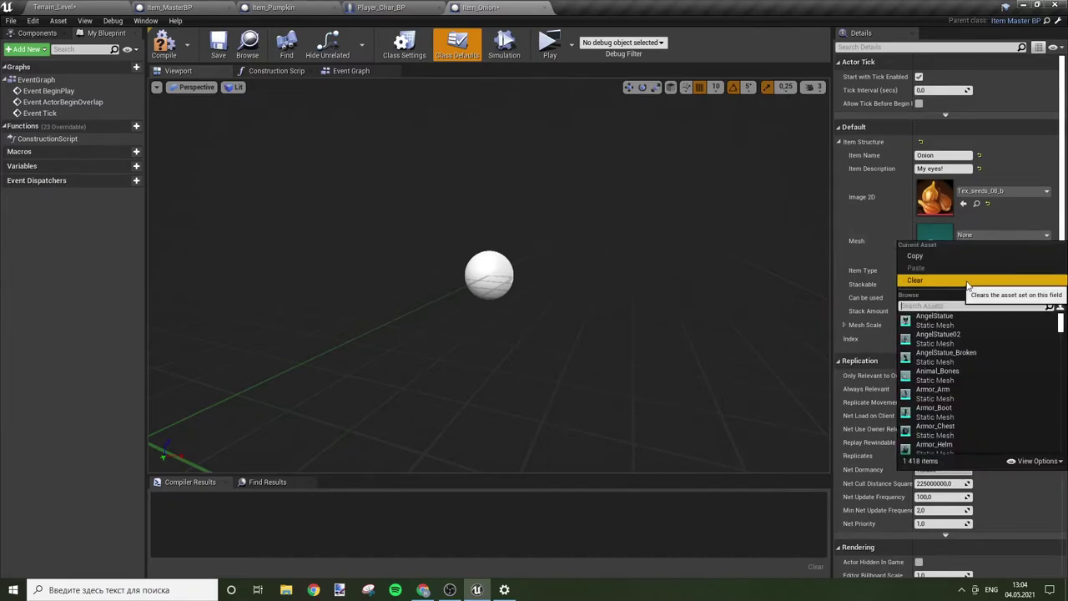
type("onion")
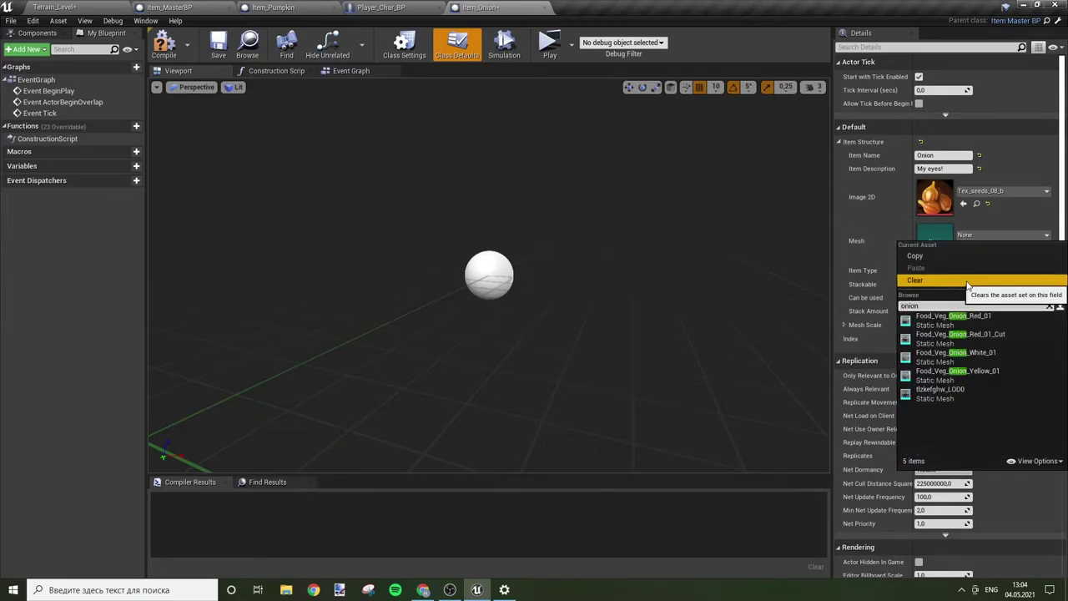
left_click(1018, 364)
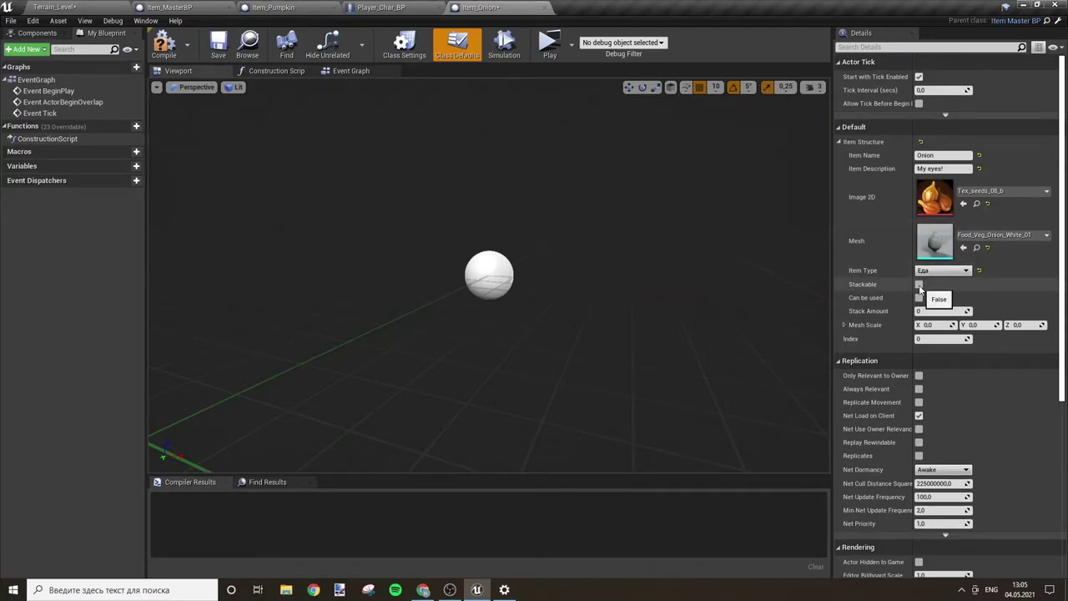
Step: Set the onion's Stack Amount to 8 and Mesh Scale to 1,2, then compile
left_click(925, 310)
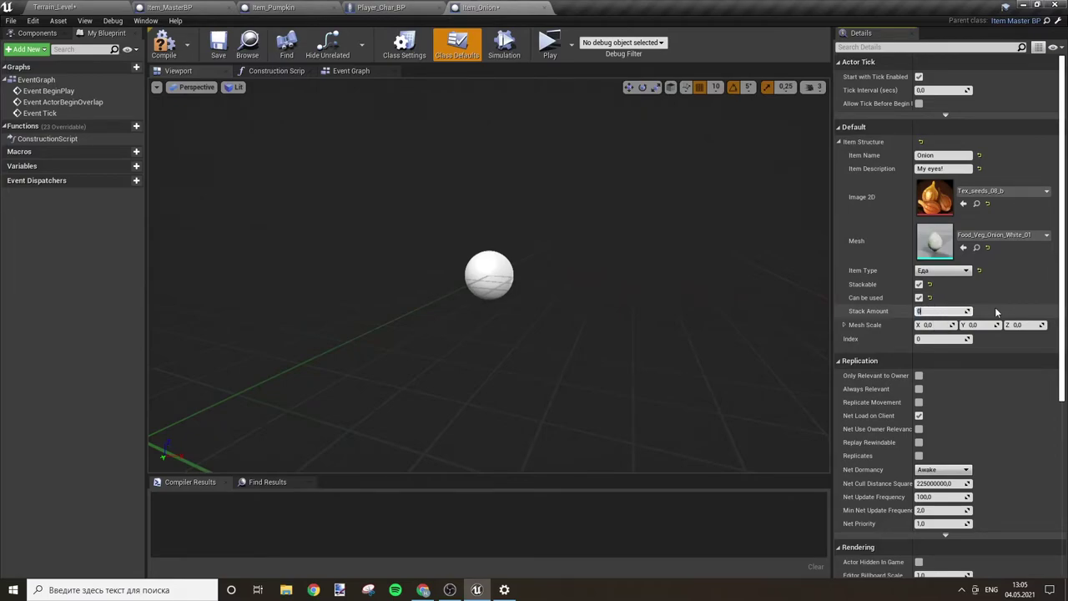
type("8")
key("Tab")
type("1,2")
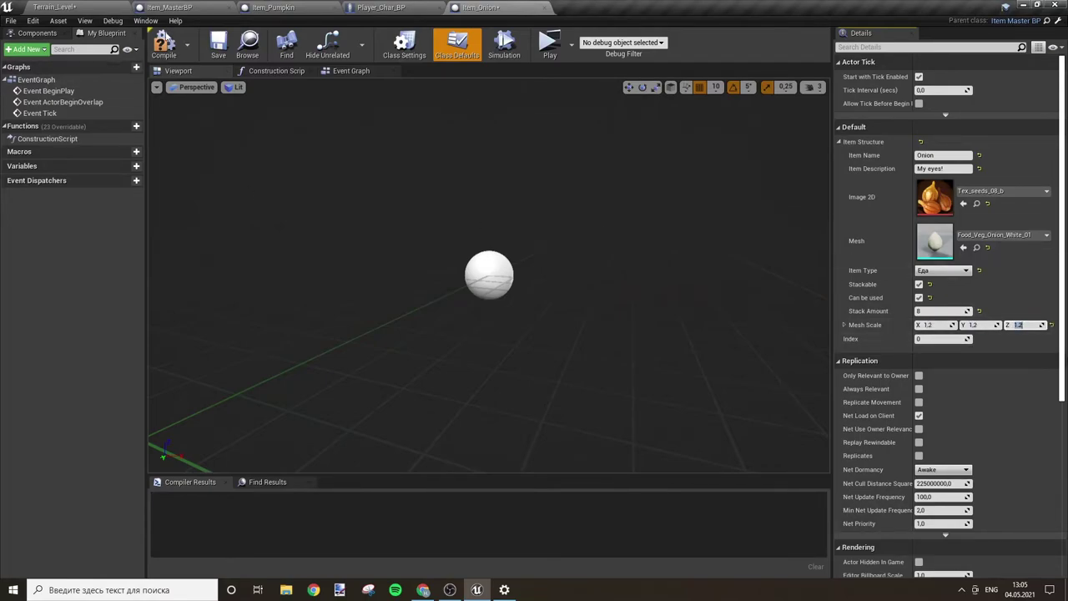
left_click(163, 40)
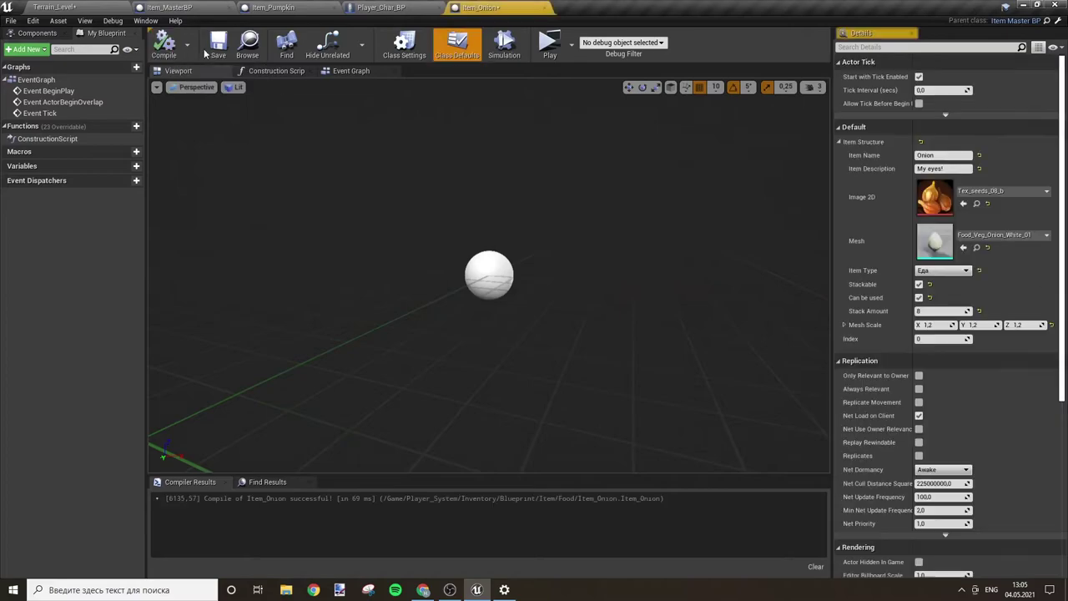
Step: Inspect the onion mesh in its own editor, then close it
double_click(947, 250)
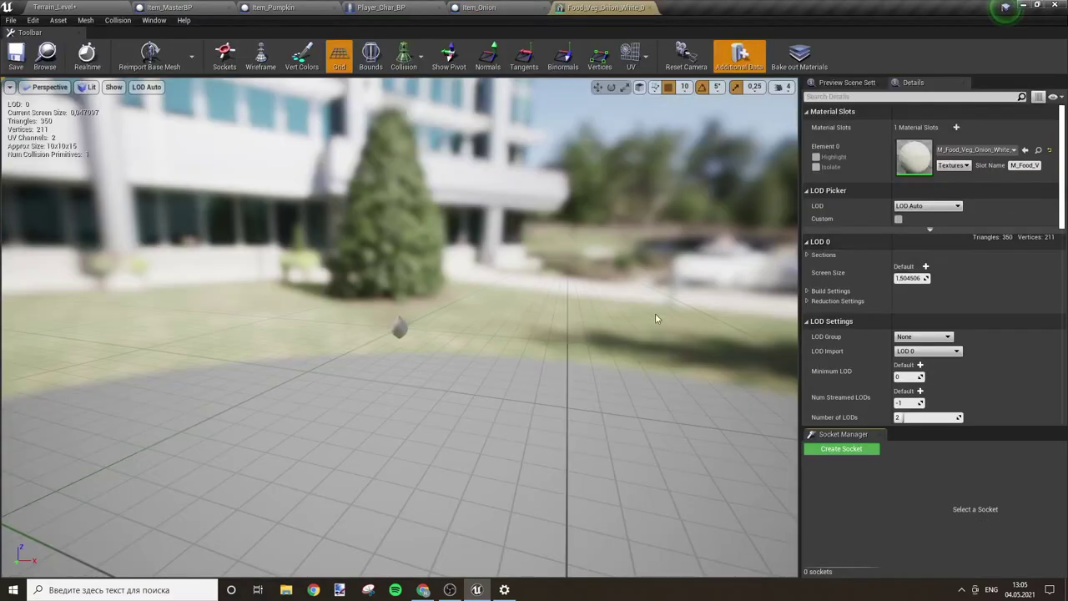
scroll(399, 309, "up", 4)
scroll(399, 308, "down", 2)
scroll(399, 309, "up", 2)
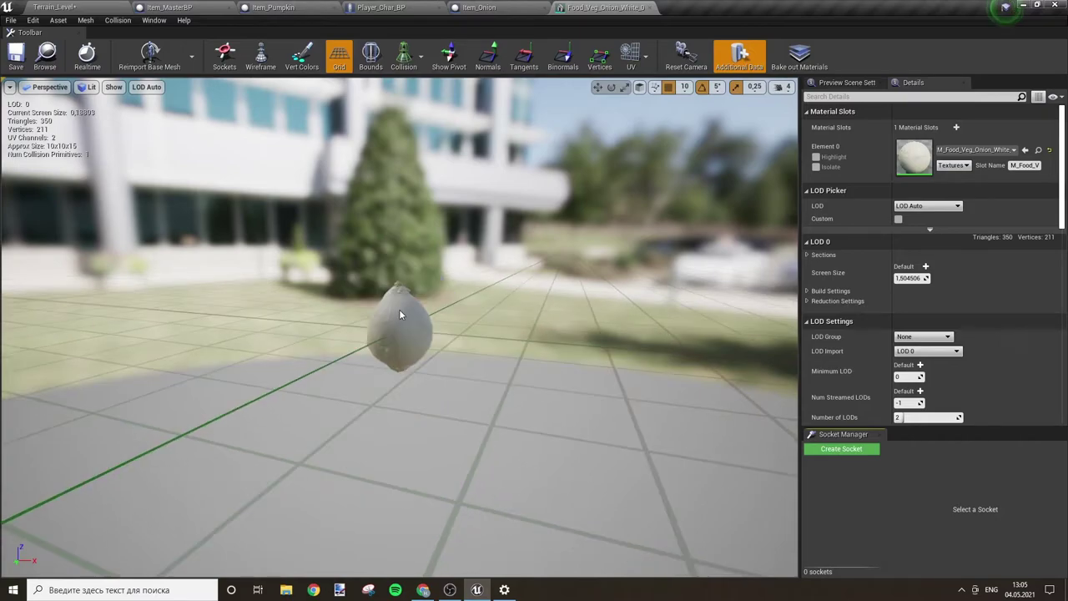
scroll(399, 309, "up", 3)
scroll(398, 309, "down", 8)
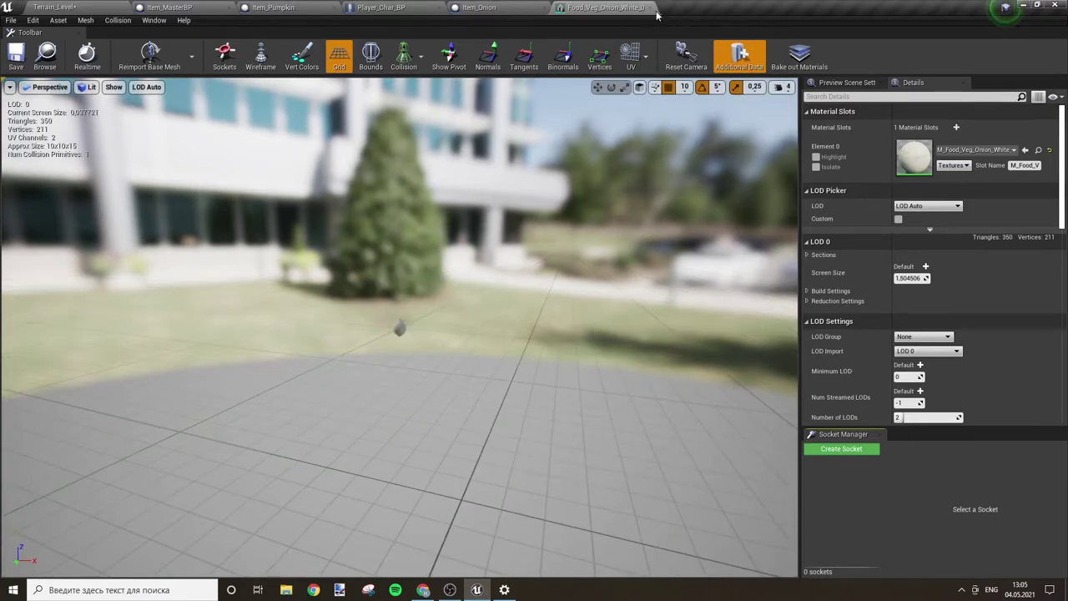
left_click(645, 8)
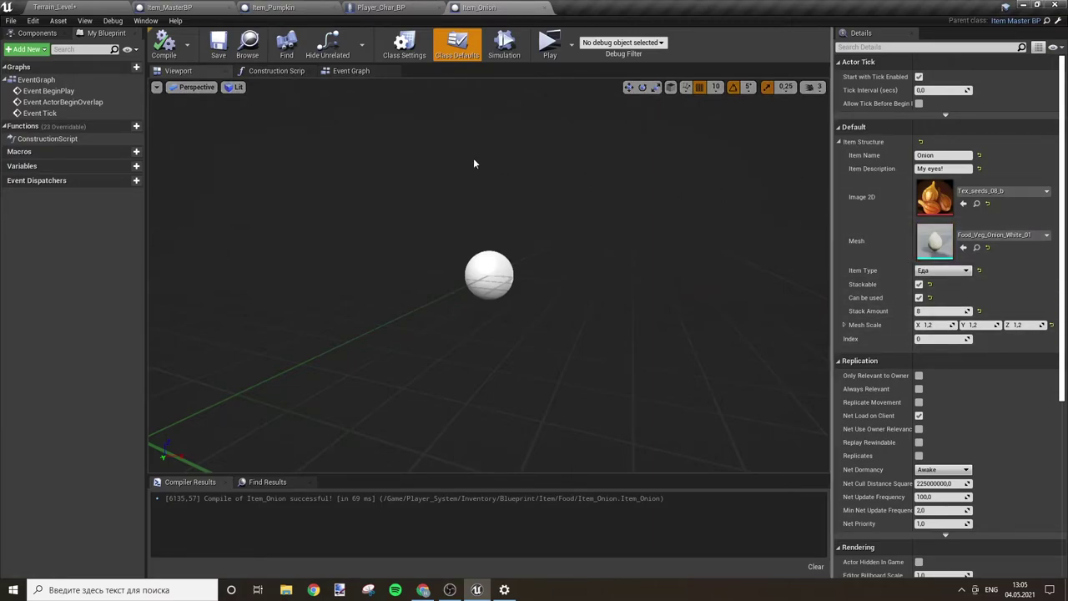
Step: Add an overridden Event Item Effect node to Item_Onion's event graph
left_click(342, 72)
right_click_drag(732, 406, 657, 227)
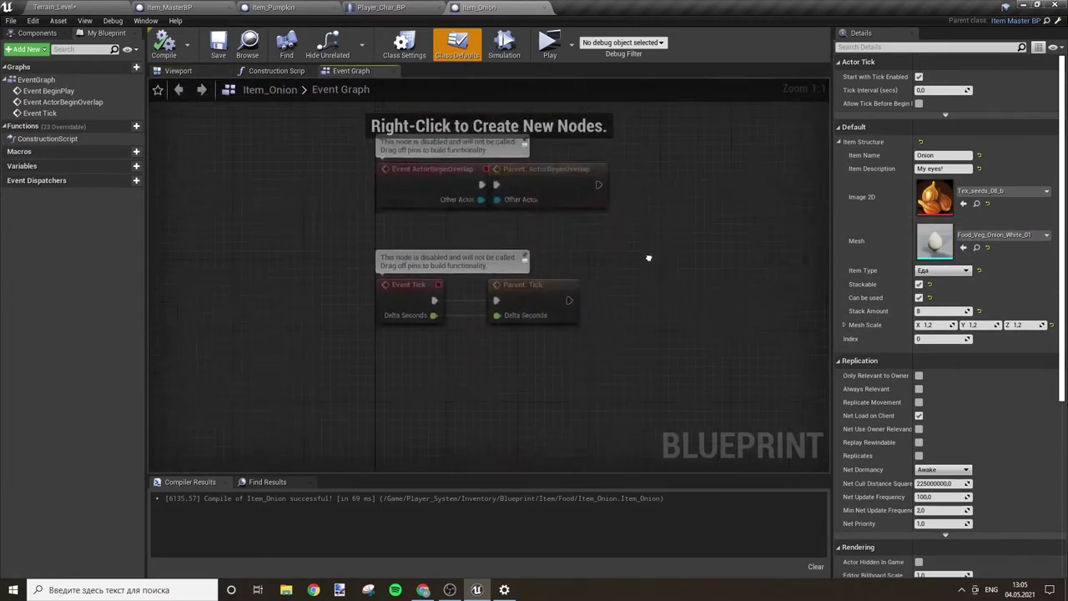
left_click(84, 125)
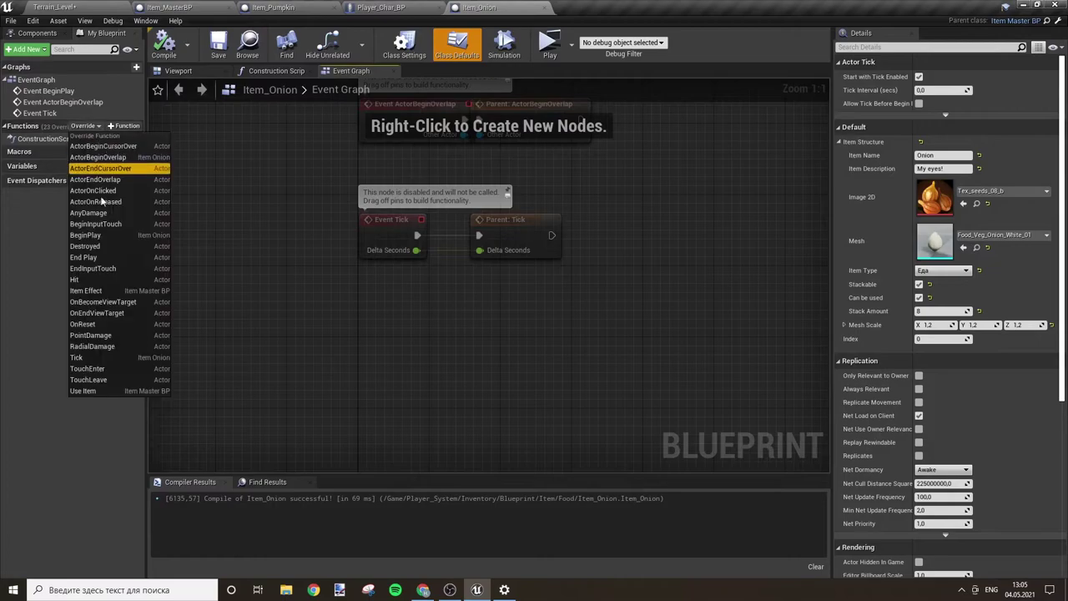
left_click(86, 291)
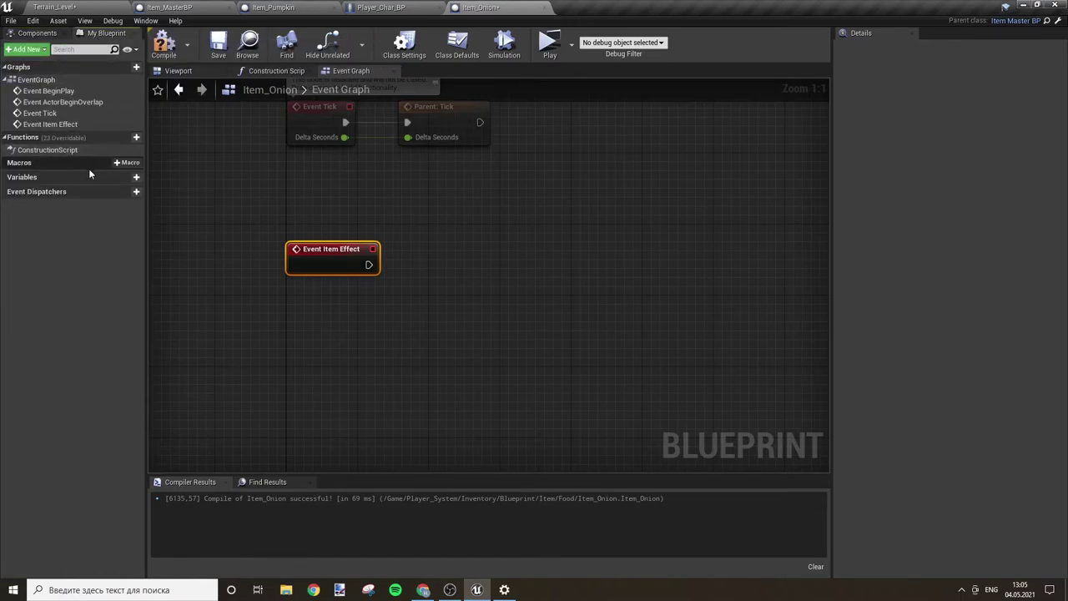
Step: Review Item_MasterBP's Item Effect, Use Item and Is Valid nodes, then return to Item_Pumpkin
left_click(277, 8)
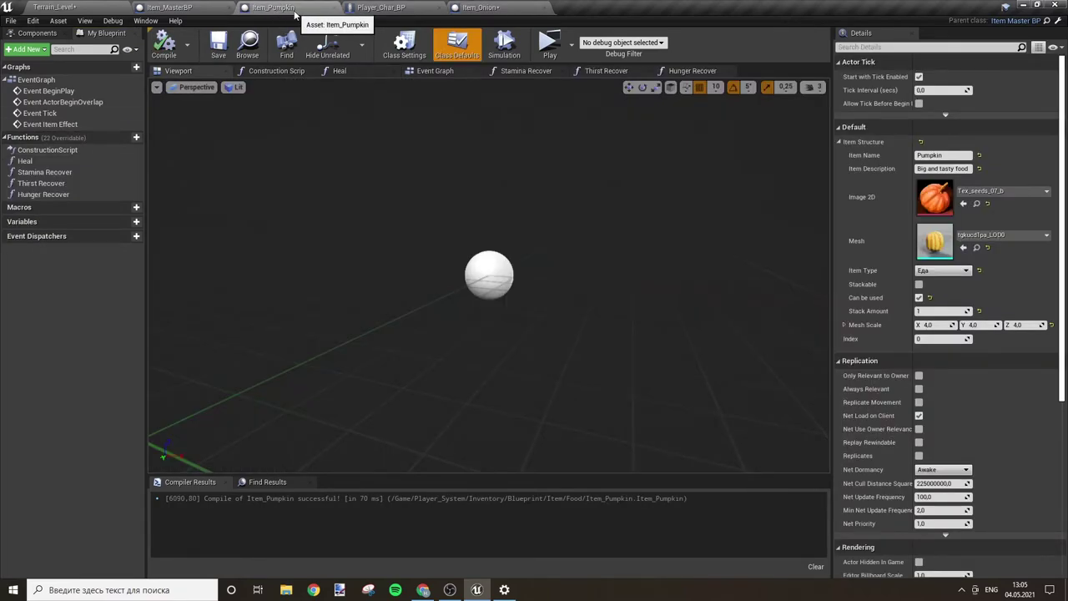
left_click(192, 8)
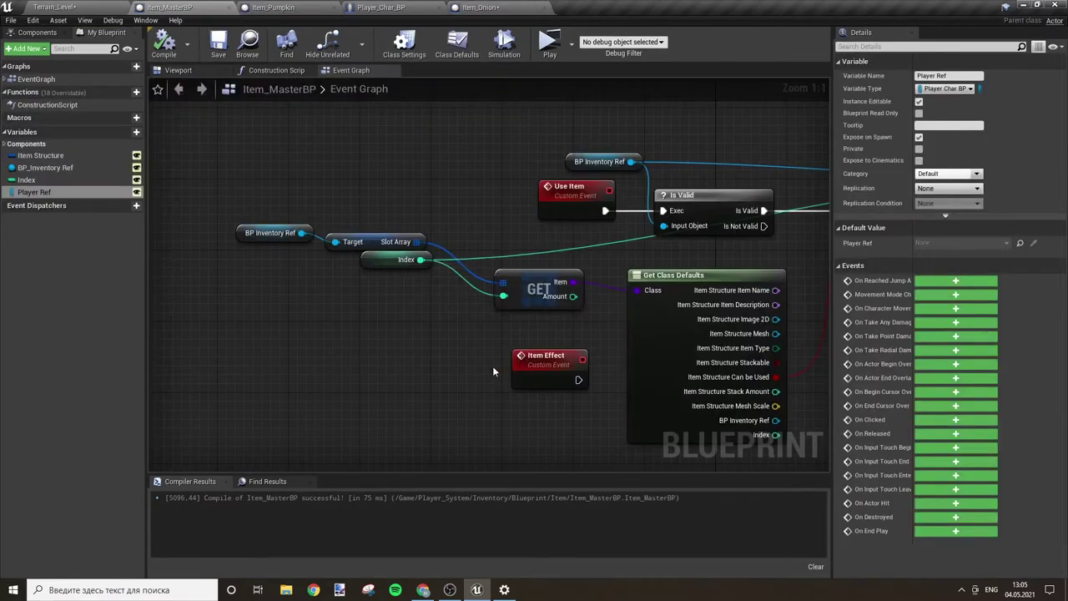
right_click_drag(494, 371, 260, 231)
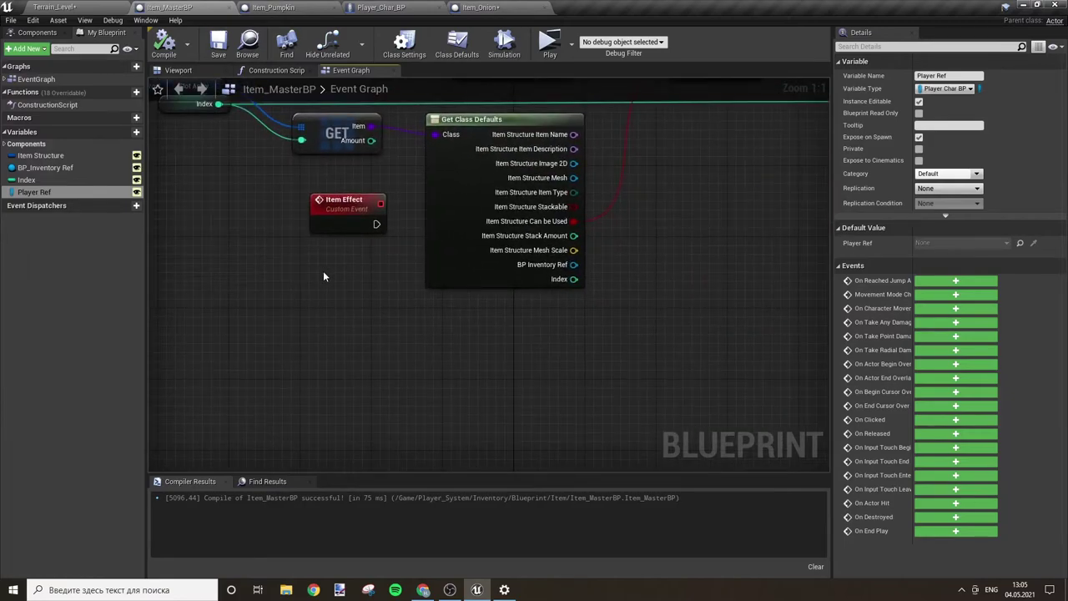
right_click_drag(324, 276, 504, 377)
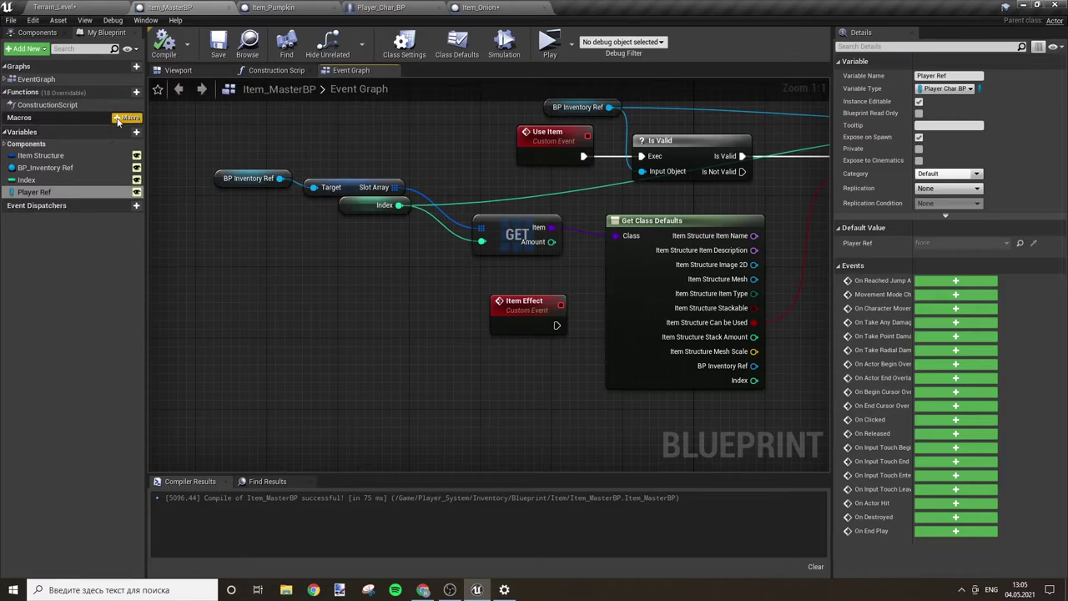
left_click(271, 6)
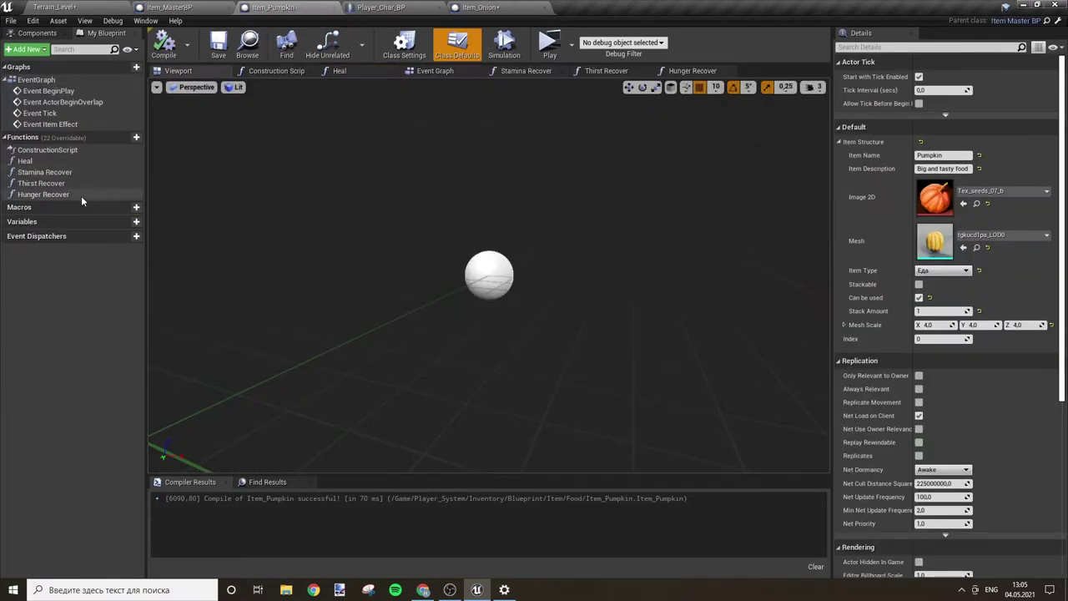
Step: Open Item_Pumpkin's Heal function graph, move its entry node left, and bring up Heal's options
left_click(64, 164)
double_click(63, 164)
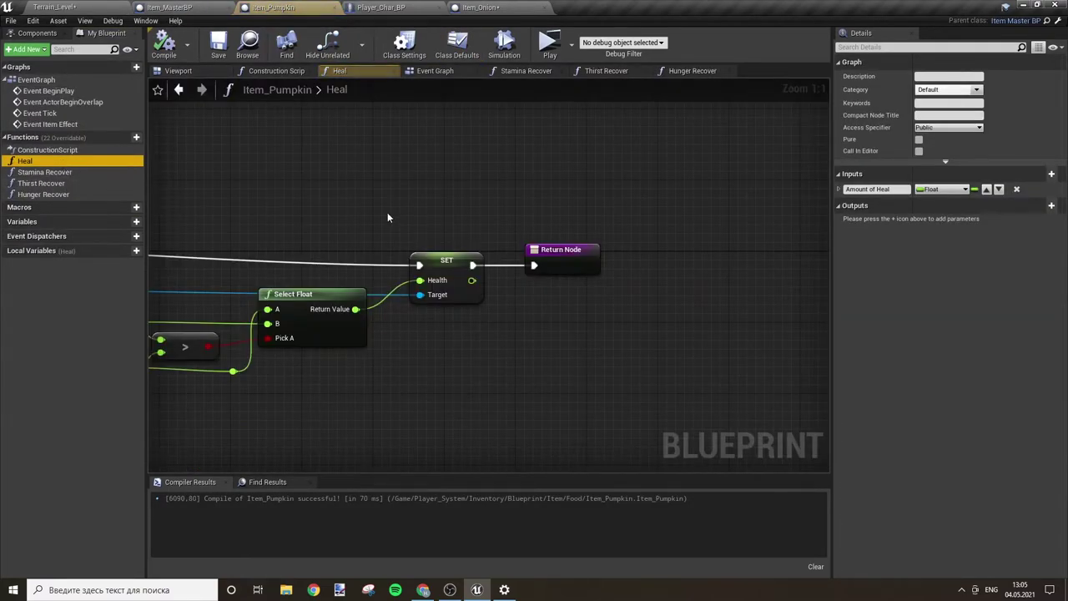
scroll(309, 181, "down", 4)
right_click_drag(598, 232, 544, 223)
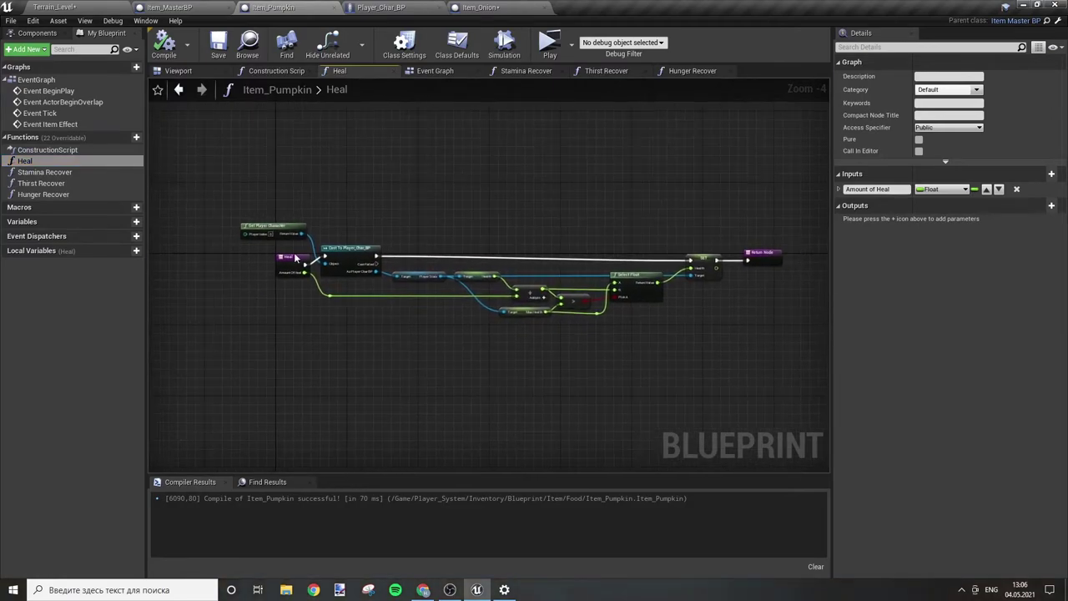
mouse_move(292, 262)
left_mouse_down()
mouse_move(176, 261)
mouse_move(220, 265)
left_mouse_up()
left_click(46, 162)
right_click(48, 162)
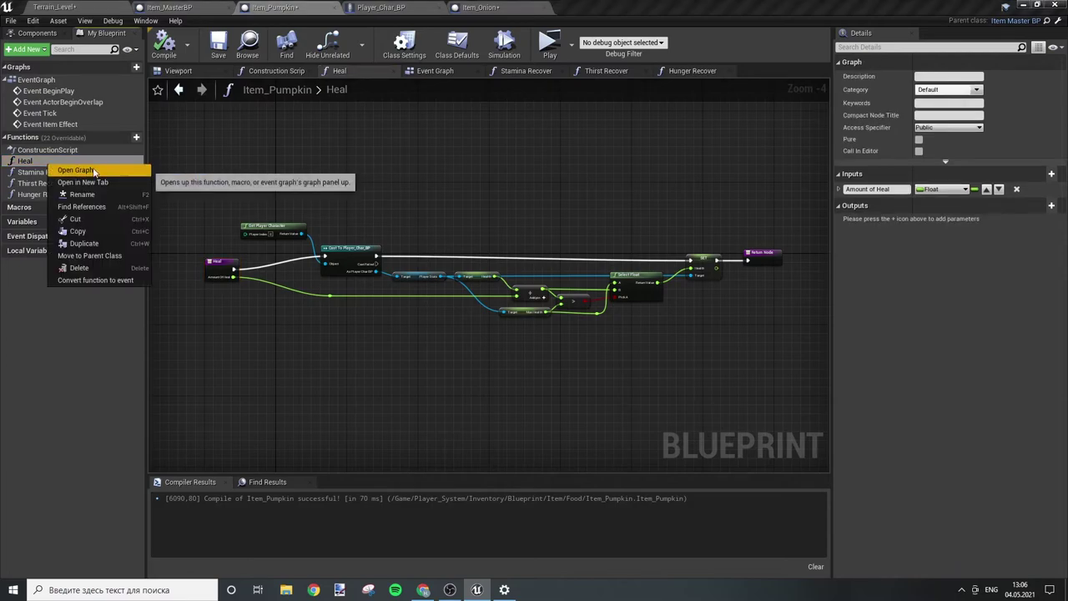
Step: Copy the Heal function and add a new function to Item_MasterBP
left_click(118, 234)
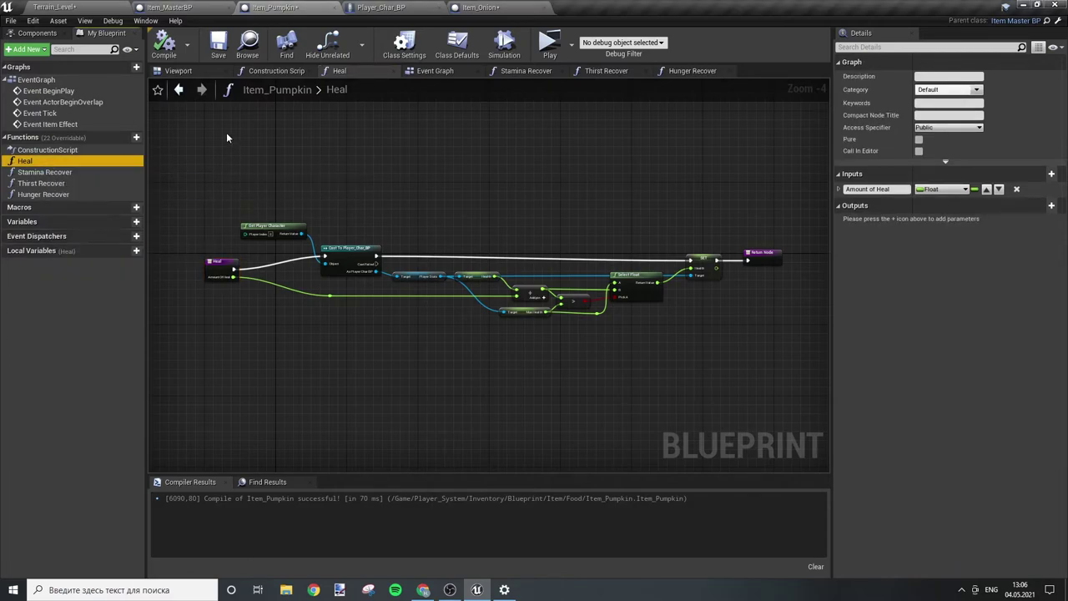
left_click(169, 7)
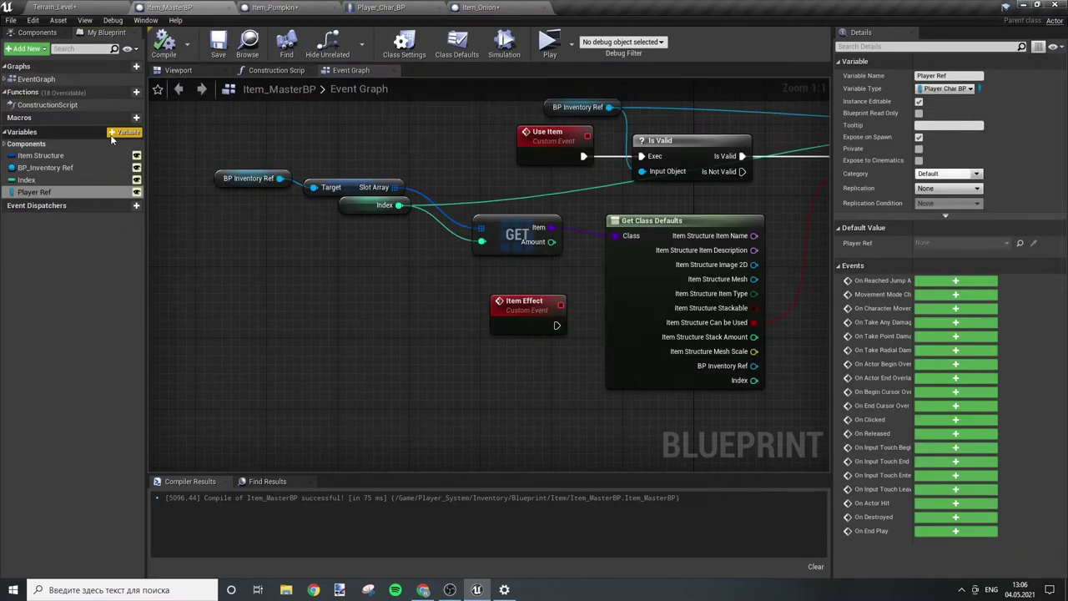
left_click(82, 106)
right_click(81, 108)
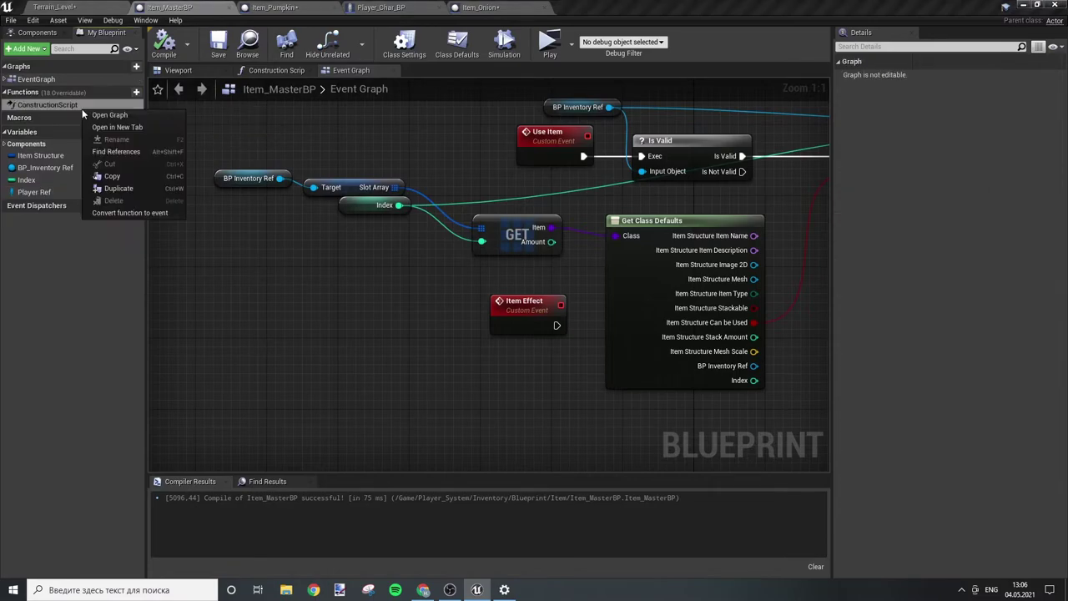
left_click(136, 92)
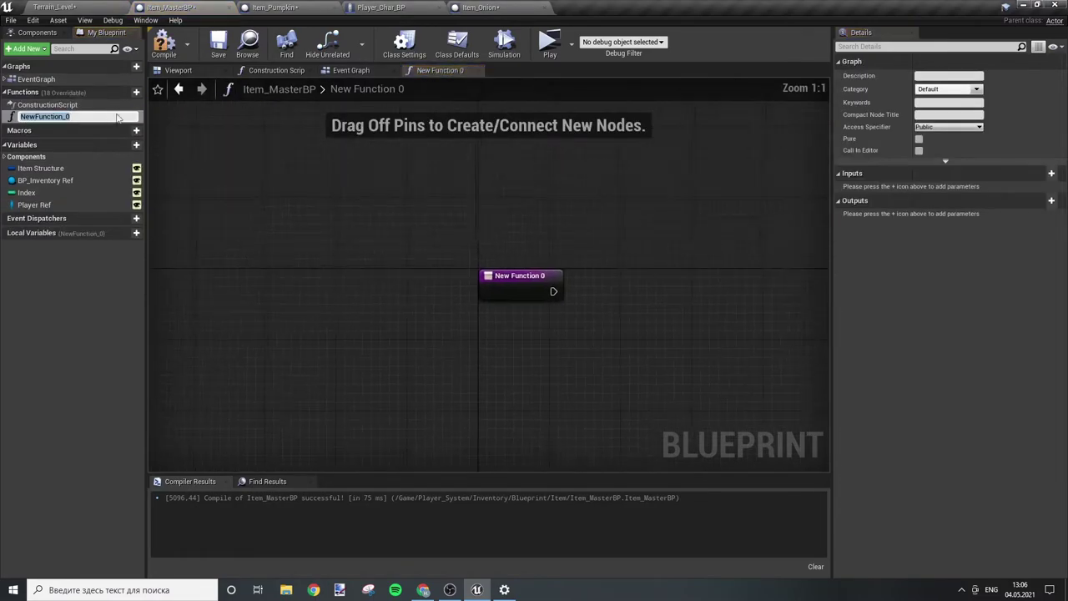
right_click(81, 121)
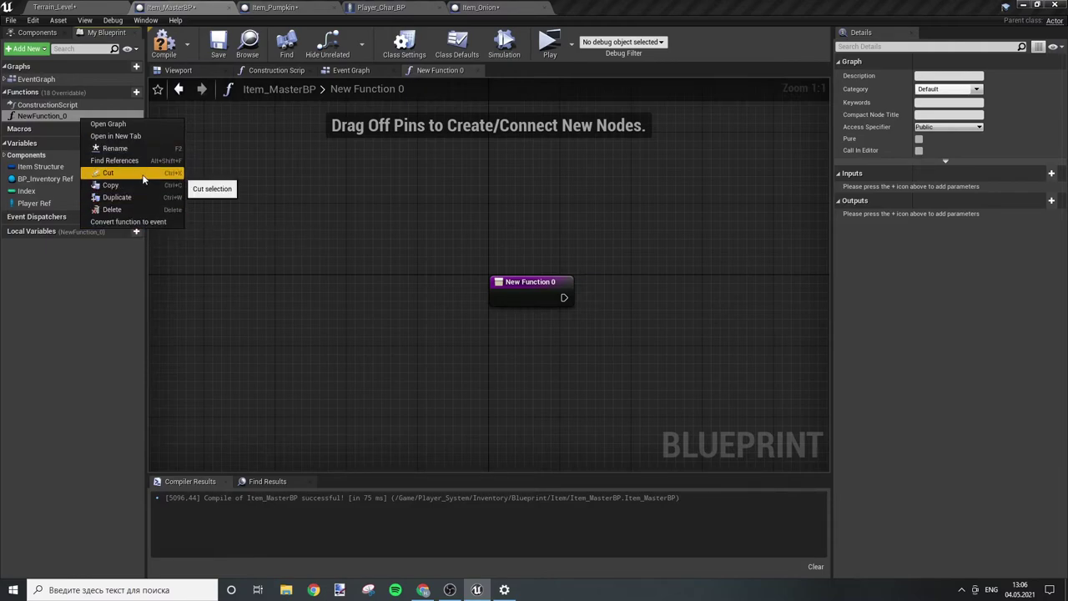
Step: Paste Heal's nodes into the new function and connect its entry to the player cast
left_click(268, 7)
left_click_drag(279, 215, 729, 350)
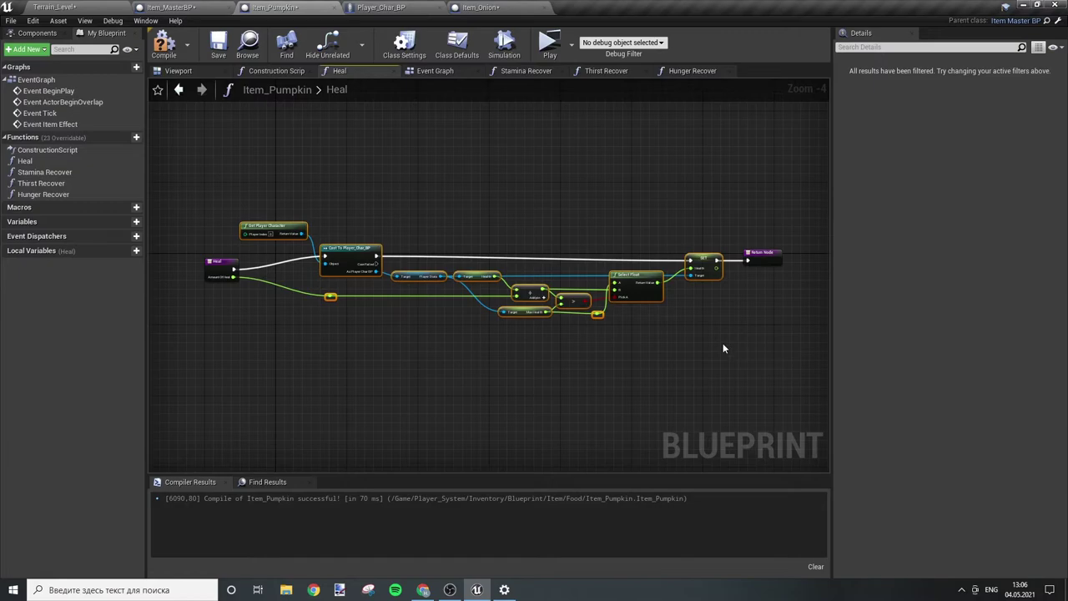
left_click(200, 6)
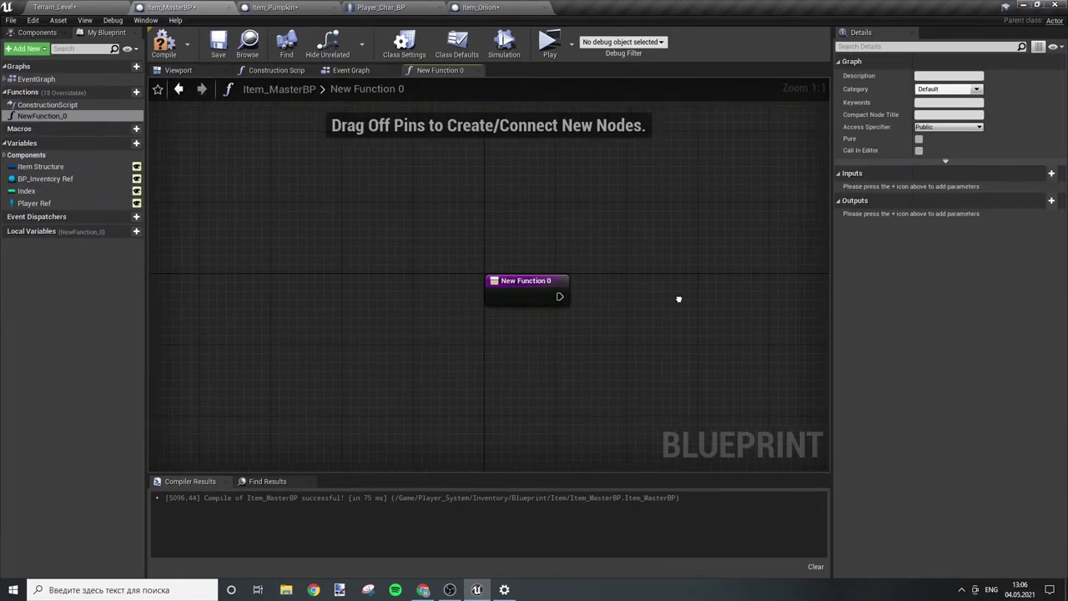
key("ctrl+v")
right_click_drag(483, 209, 702, 286)
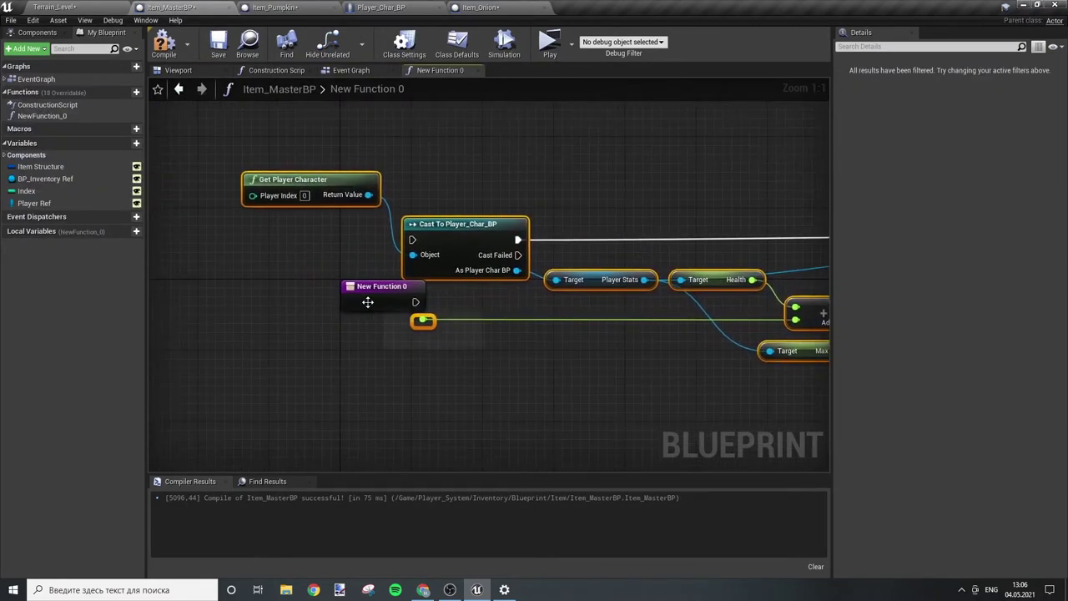
mouse_move(373, 302)
left_mouse_down()
mouse_move(277, 266)
mouse_move(412, 240)
left_mouse_up()
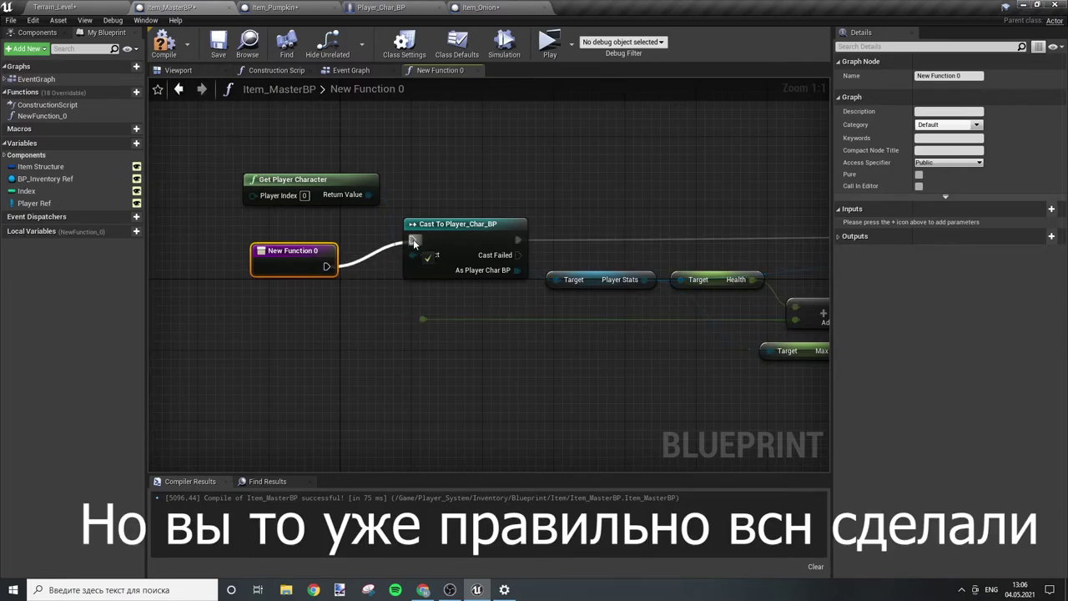
left_click_drag(297, 267, 326, 249)
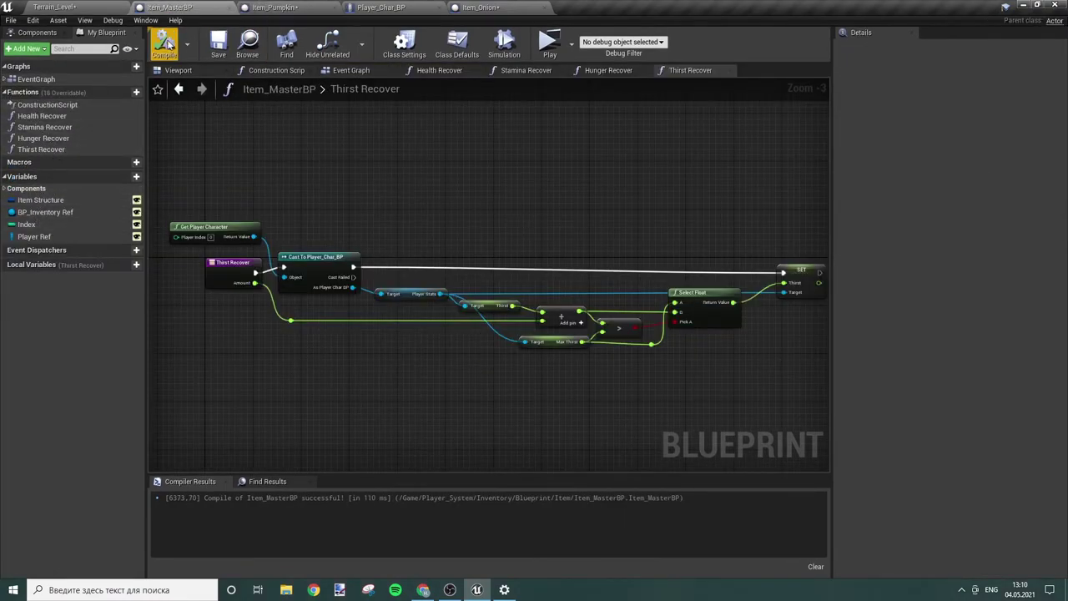
Step: Connect a Health Recover node with Amount 2,0 to Item_Pumpkin's Event Item Effect
left_click(267, 7)
right_click_drag(547, 210, 526, 283)
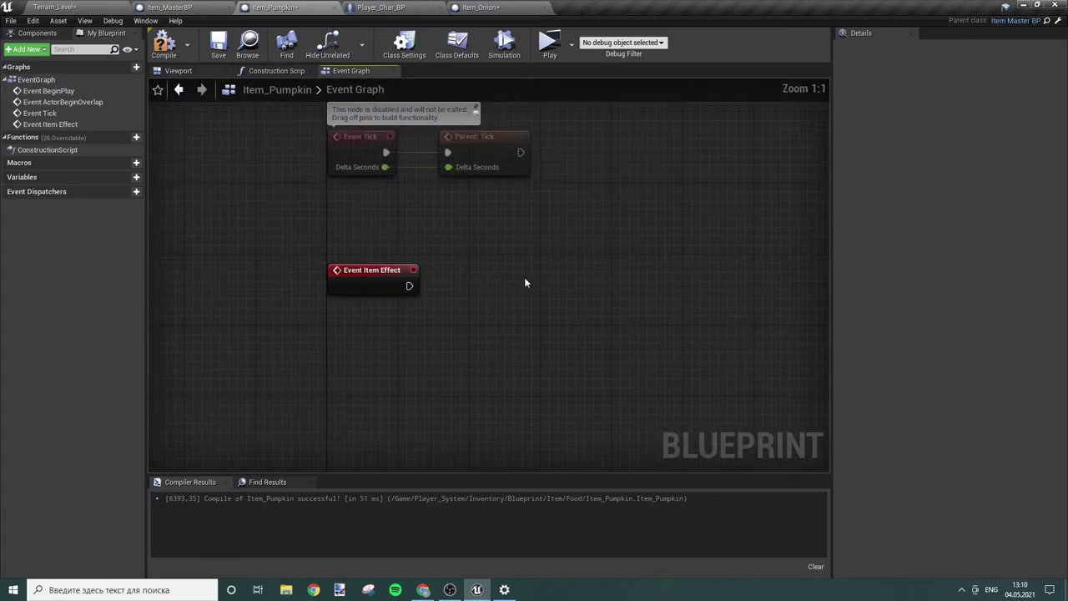
left_click_drag(409, 286, 471, 293)
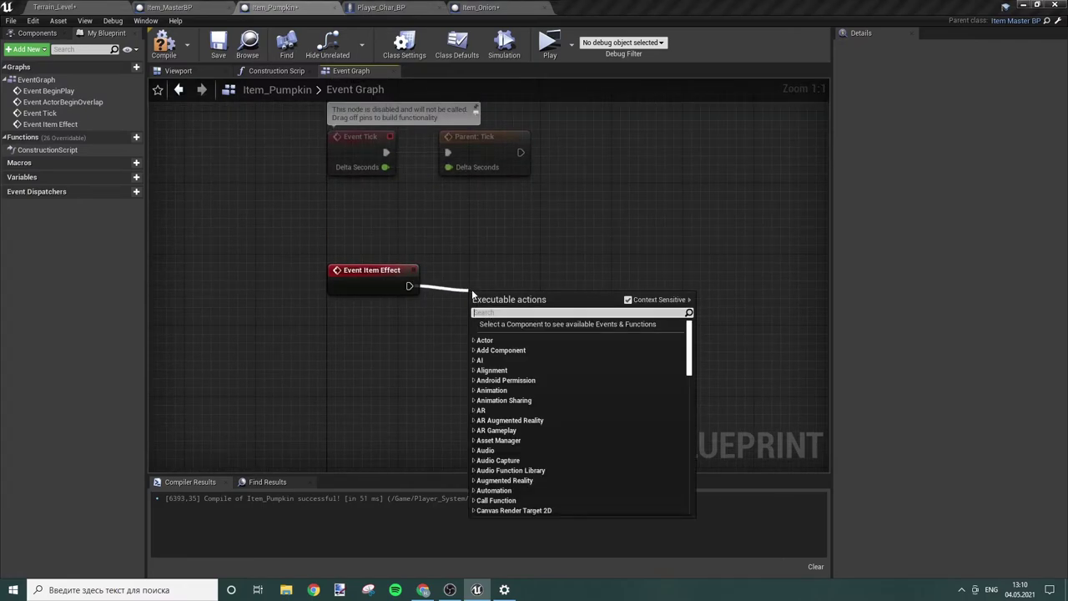
scroll(471, 293, "down", 15)
type("r")
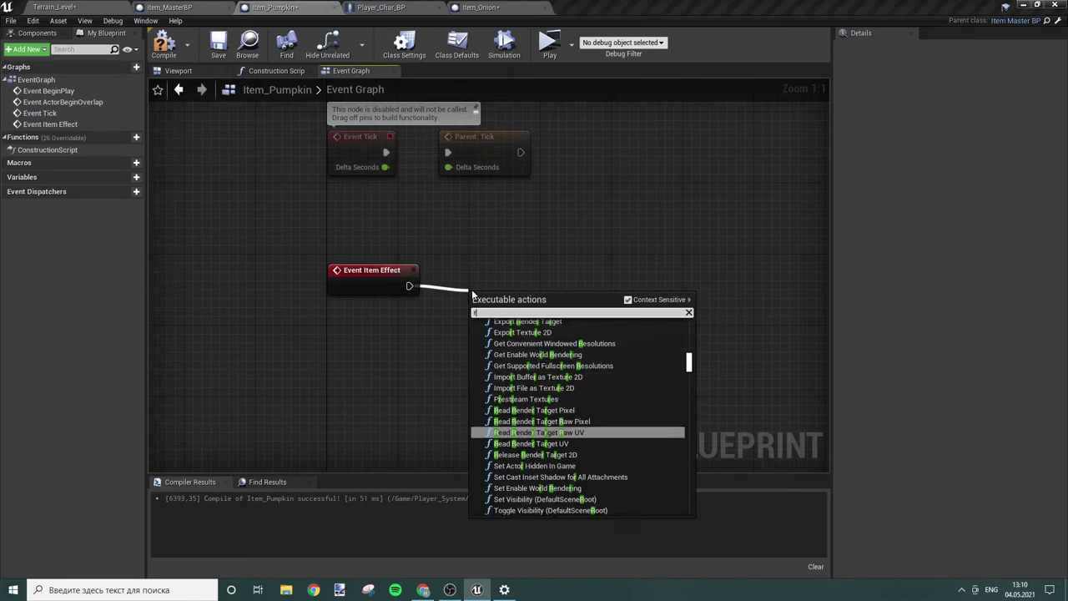
type("ecv")
key("BackSpace")
key("BackSpace")
key("BackSpace")
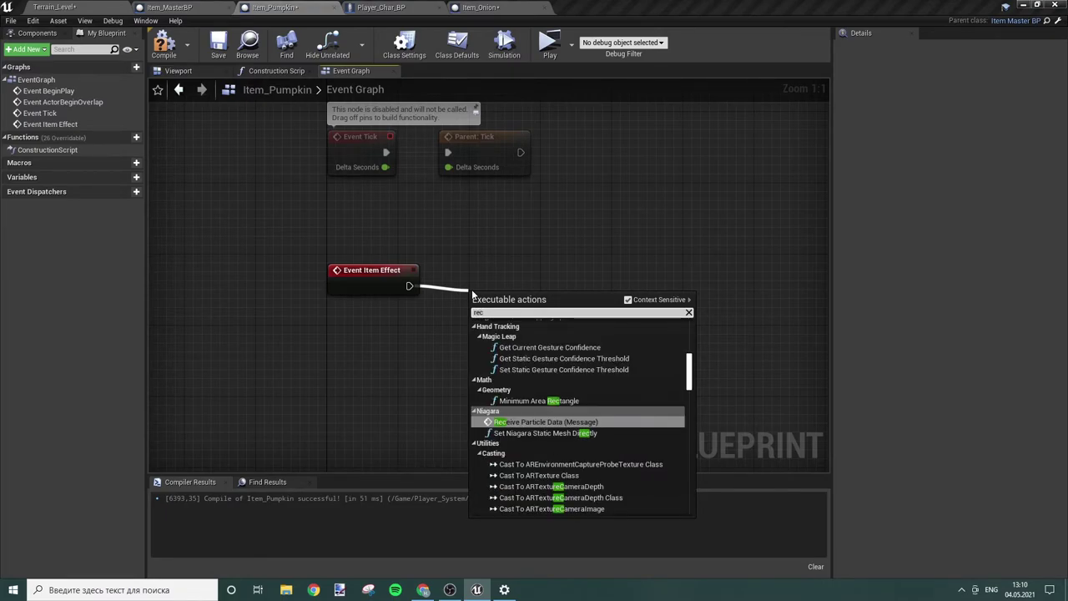
type("over")
key("Return")
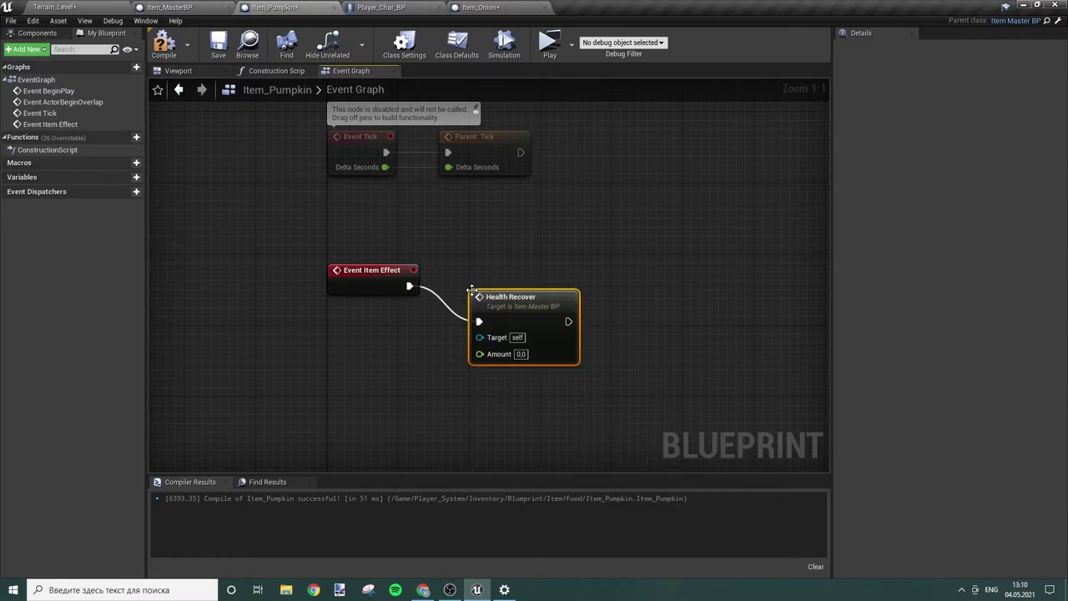
left_click(529, 318)
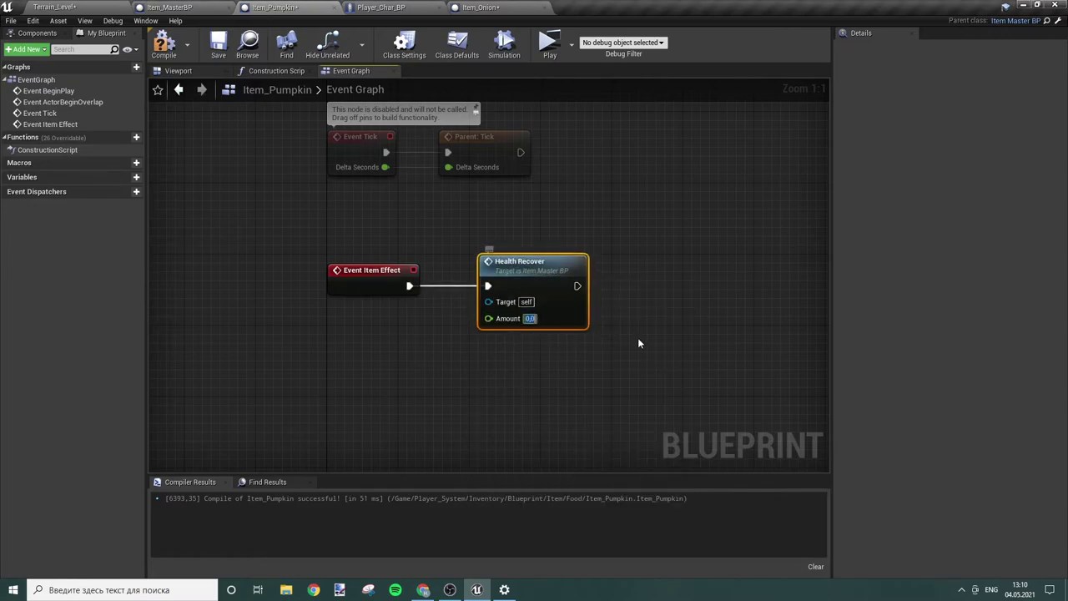
type("2")
key("Return")
Step: Chain a Hunger Recover node with Amount 25,0 after it and compile Item_Pumpkin
left_click_drag(578, 286, 652, 284)
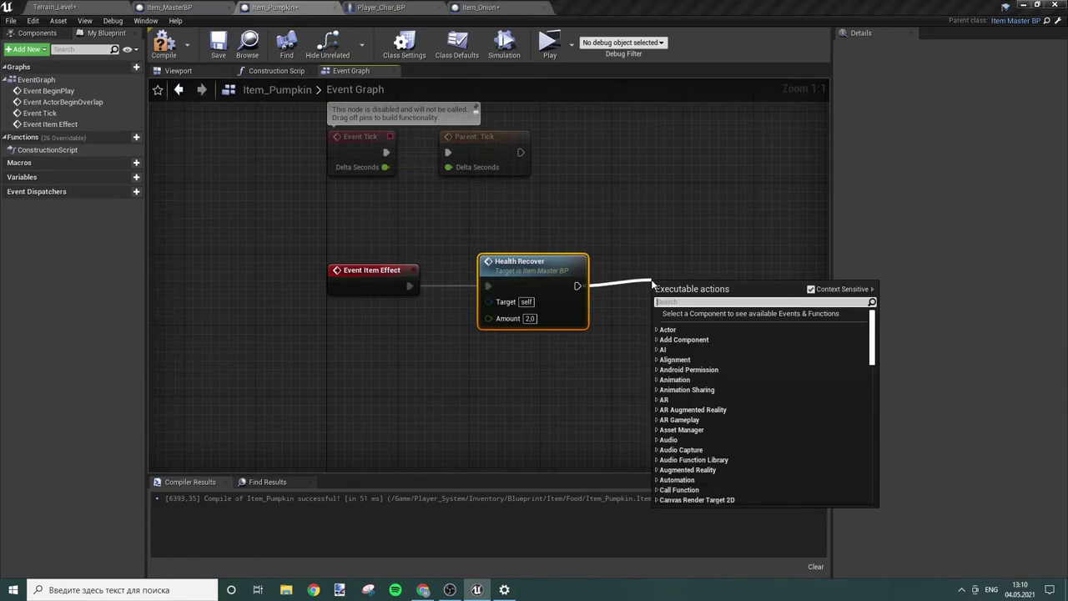
type("hunger")
key("Return")
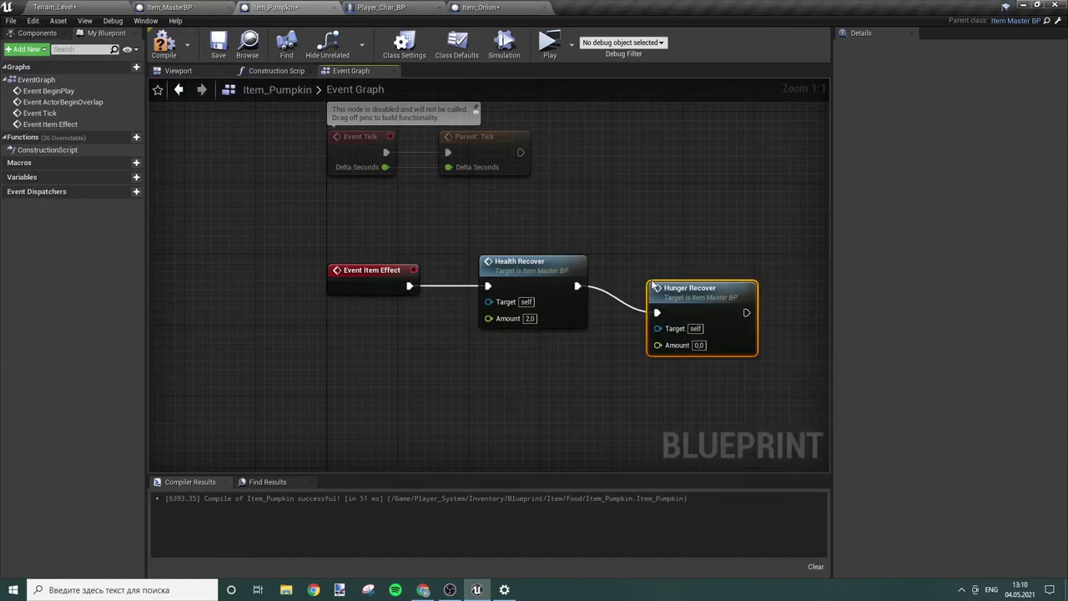
left_click(698, 345)
type("25")
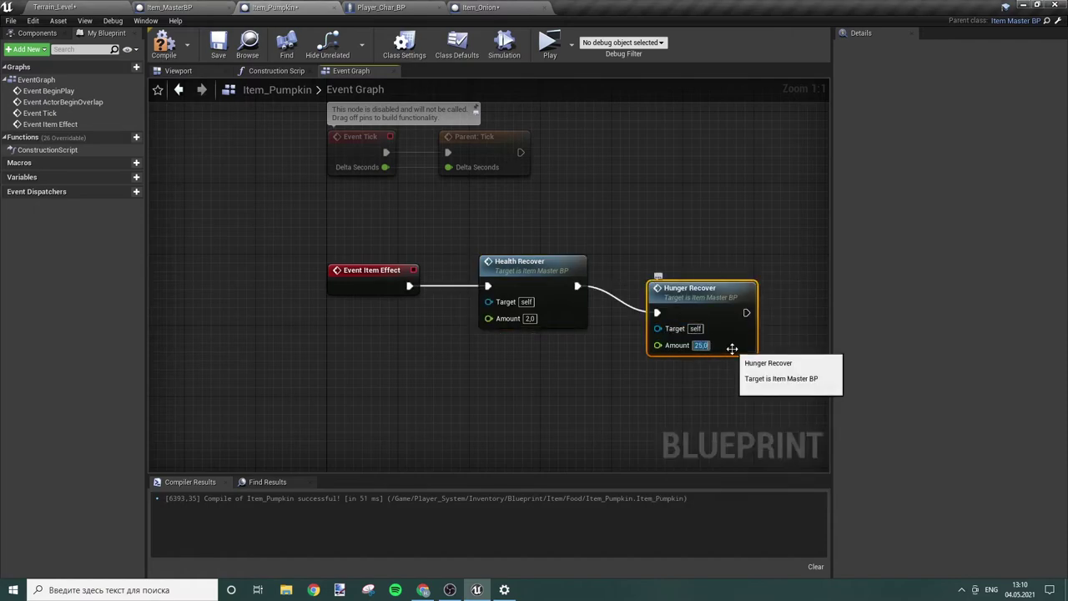
key("Return")
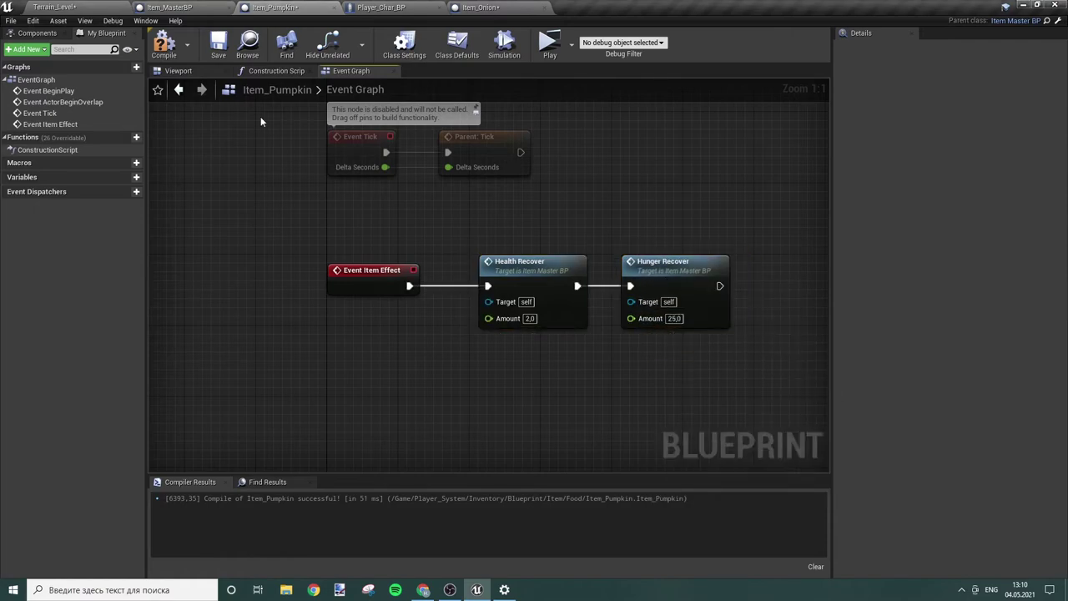
left_click(165, 41)
Step: In Item_Onion, add a Health Recover node with Amount 2 after Event Item Effect
left_click(481, 7)
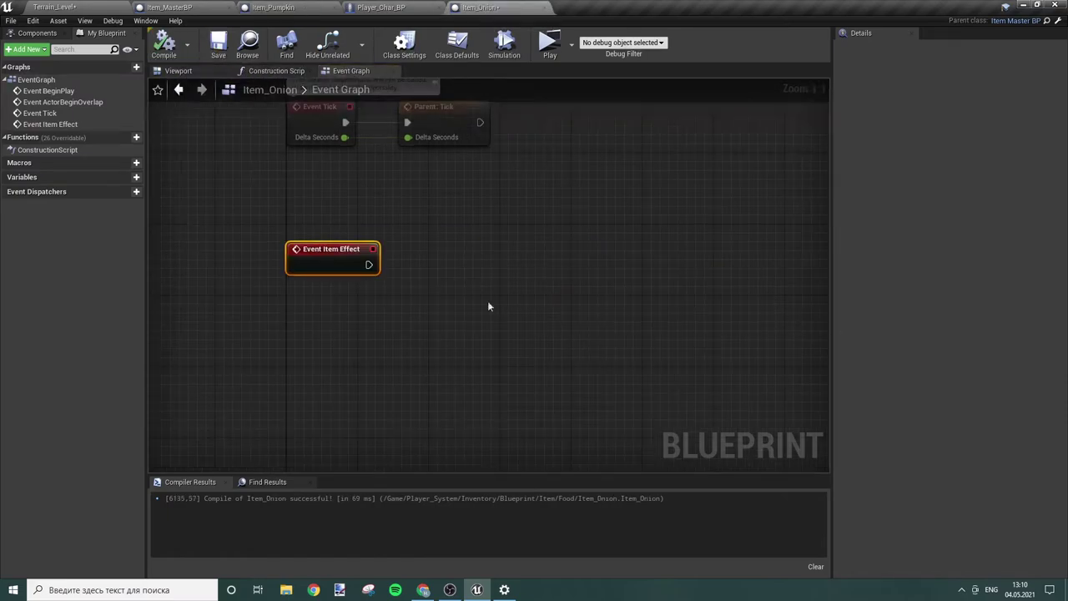
right_click_drag(464, 281, 413, 284)
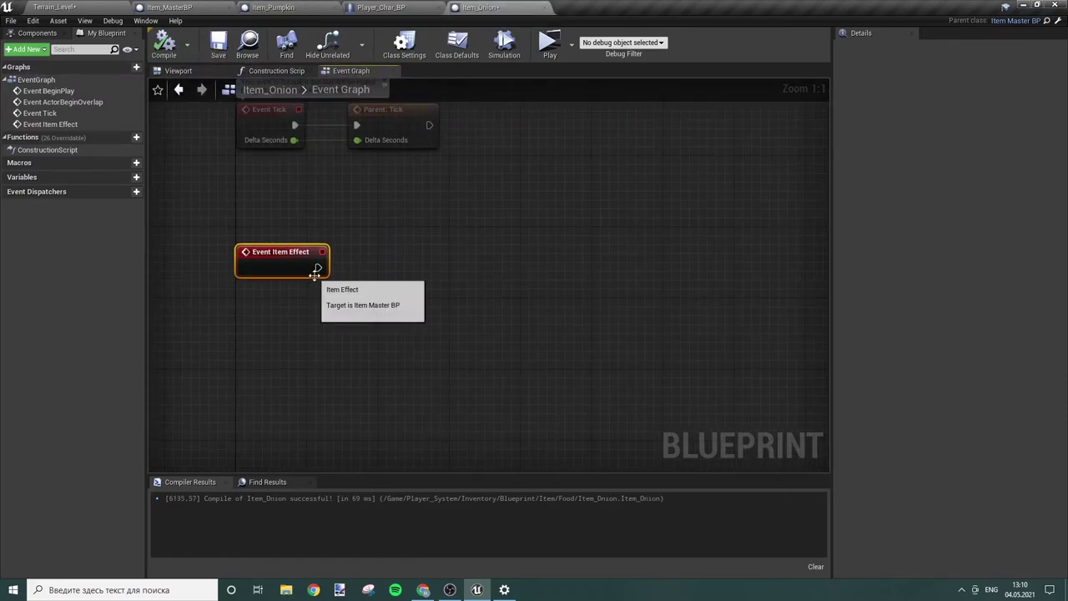
left_click_drag(316, 272, 429, 276)
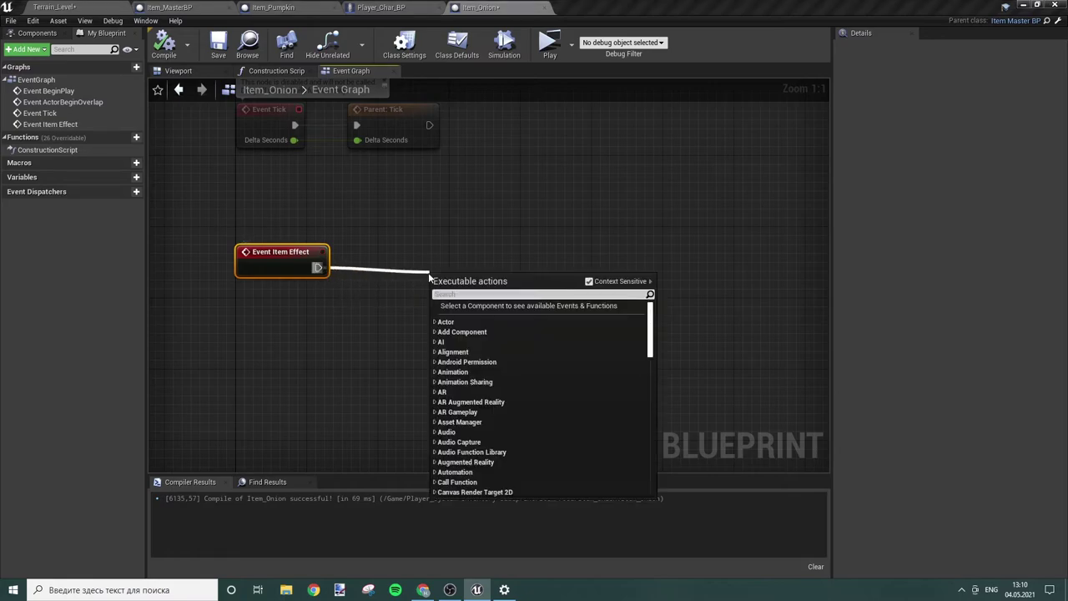
type("heal")
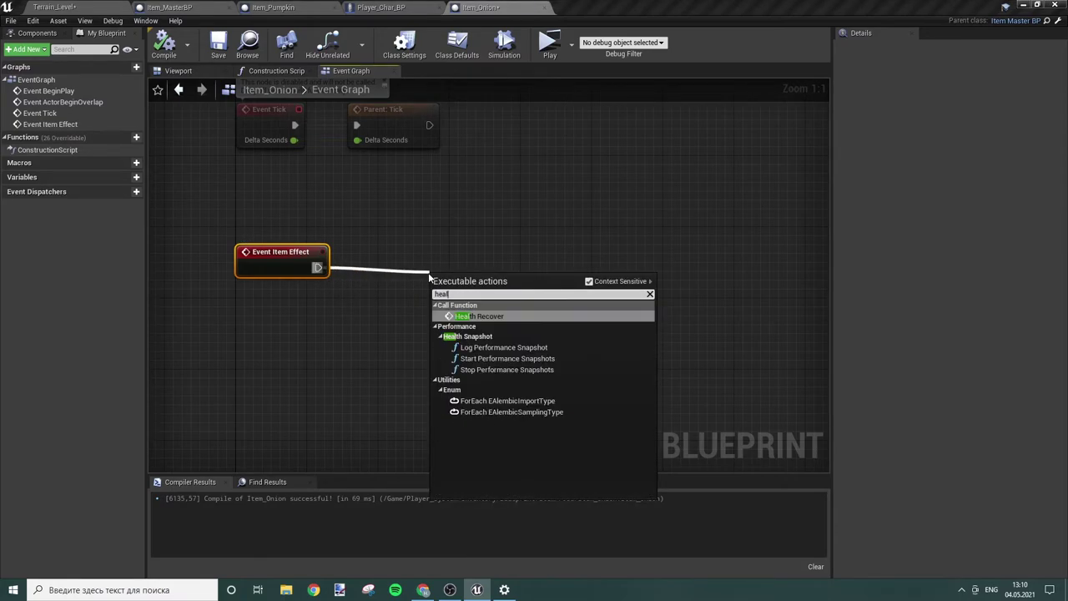
key("Return")
left_click_drag(475, 281, 413, 254)
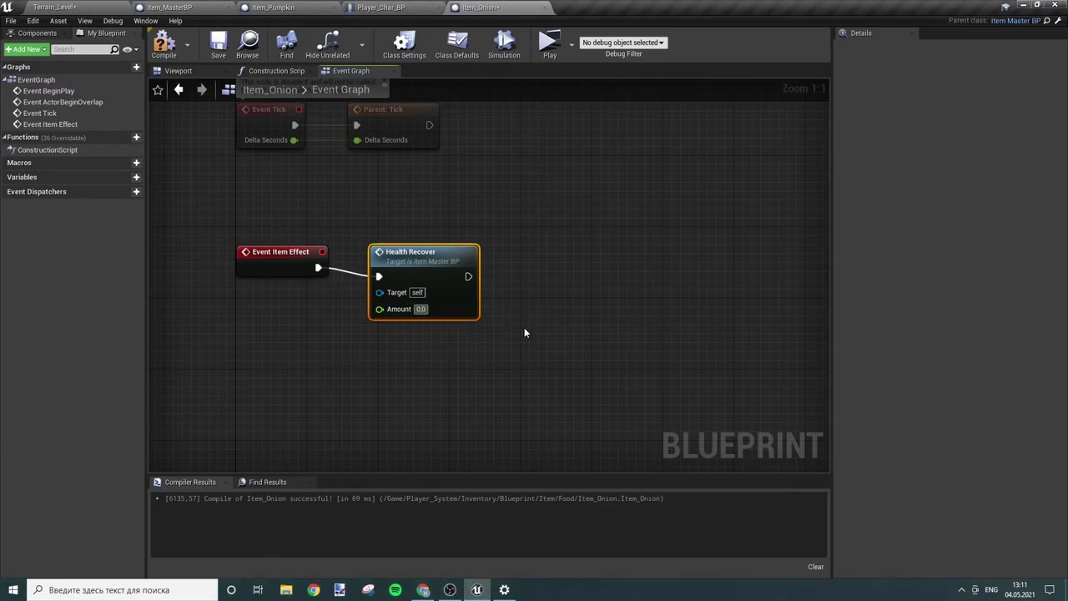
type("2")
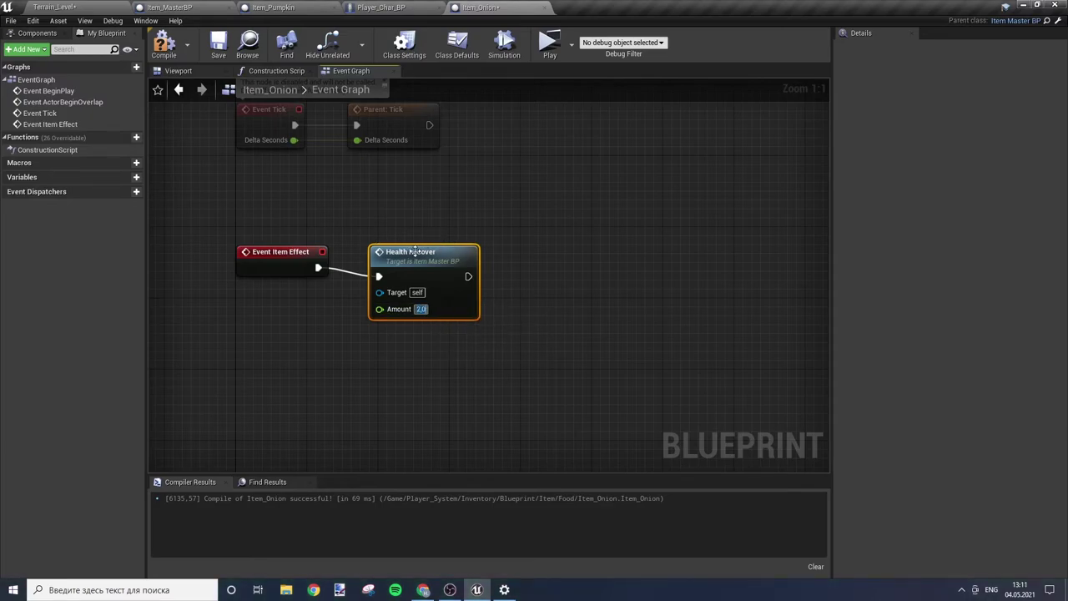
left_click_drag(415, 250, 415, 242)
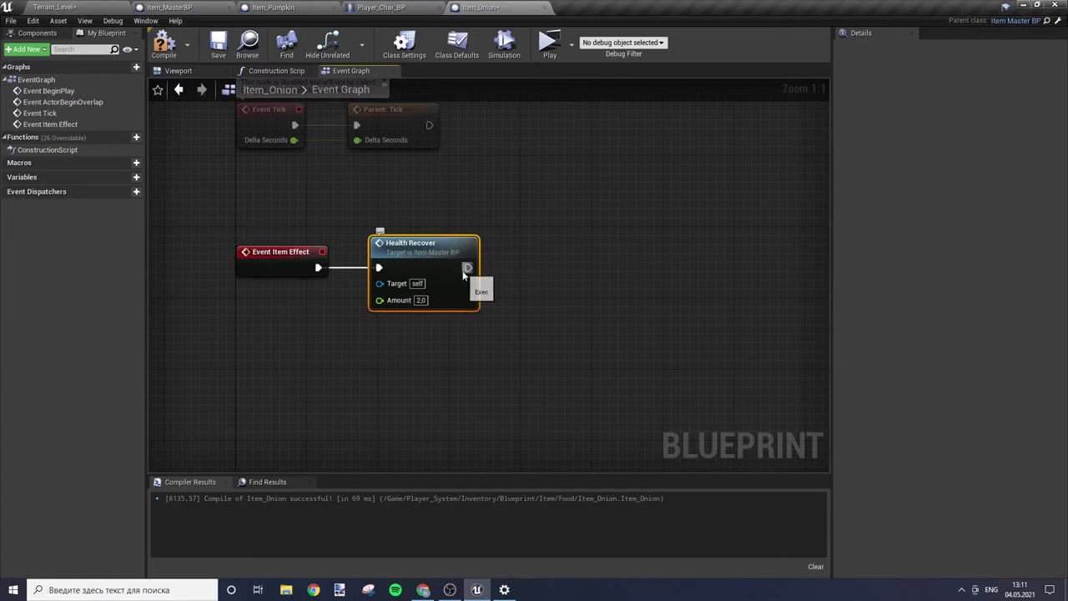
Step: Chain a Hunger Recover node with Amount 5 after Health Recover
left_click_drag(468, 267, 564, 265)
type("hunge")
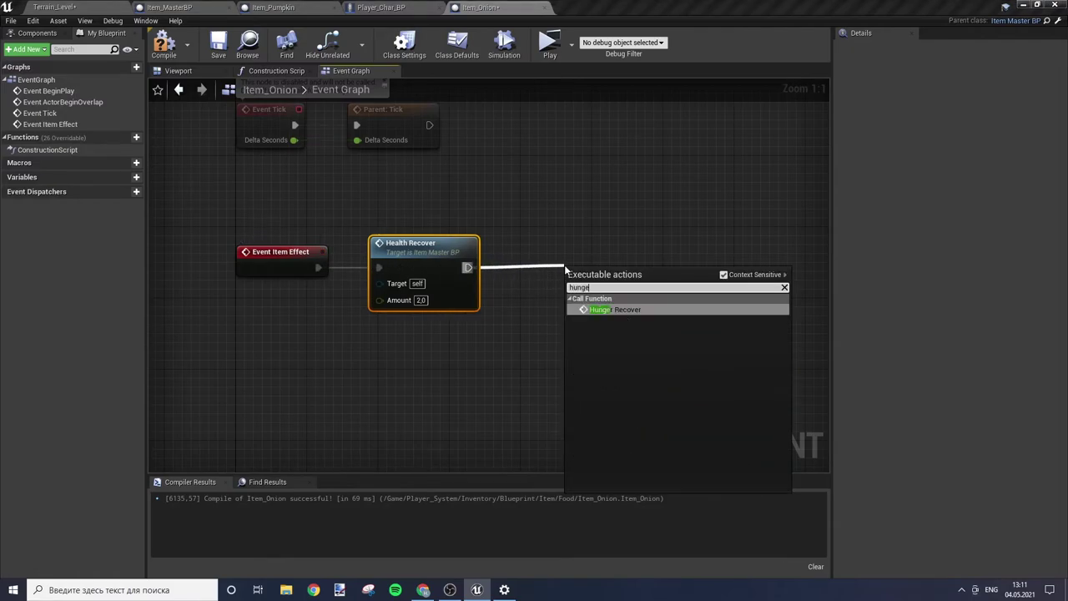
key("Return")
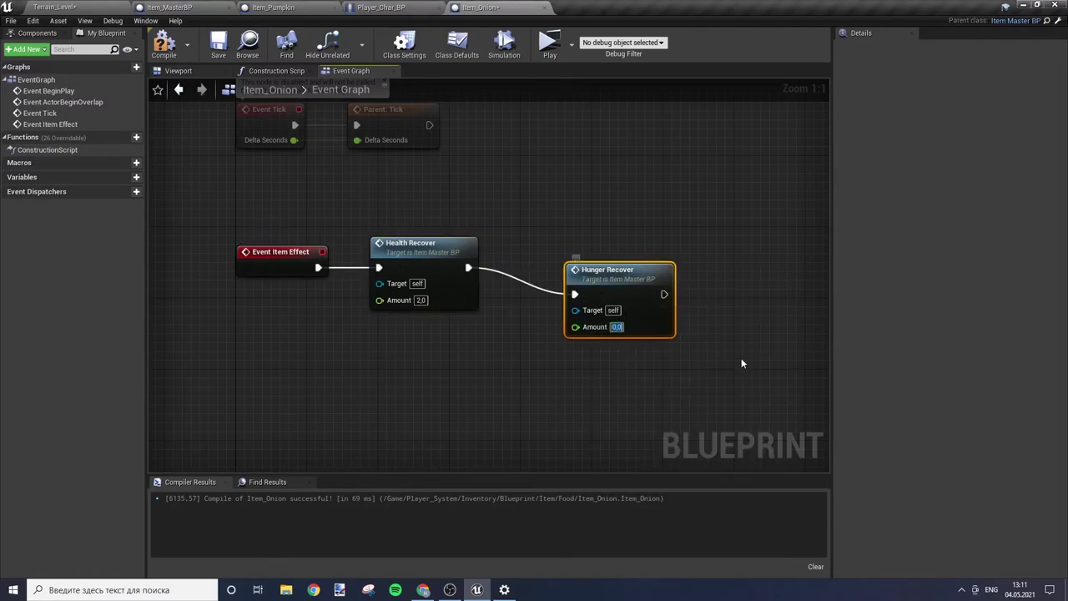
type("1,5")
left_click_drag(608, 281, 564, 253)
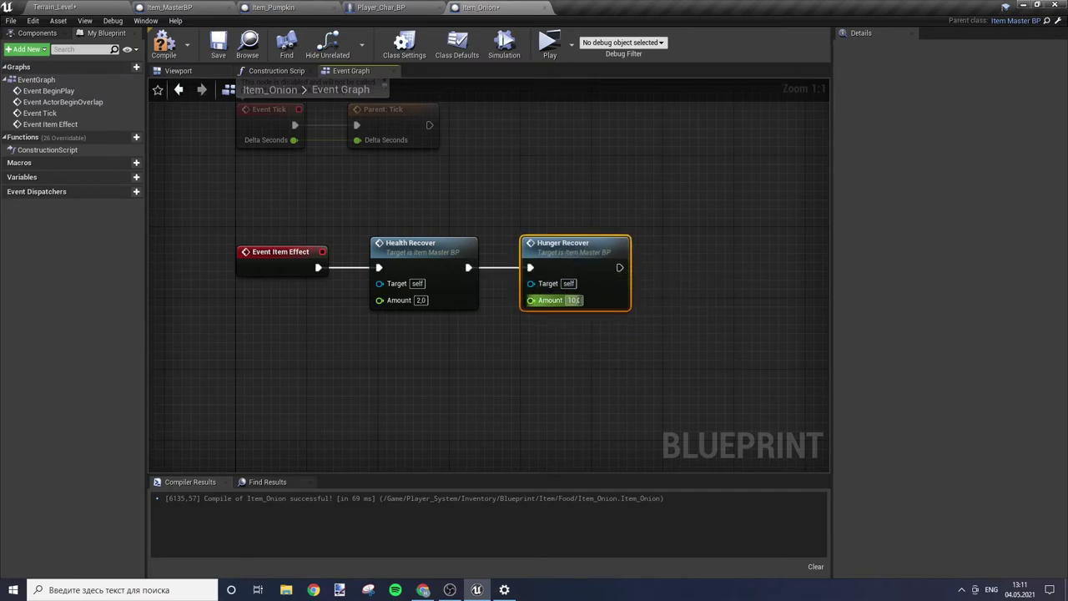
type("5")
Step: Chain a Stamina Recover node with Amount 2 and compile the blueprint
right_click_drag(740, 294, 653, 287)
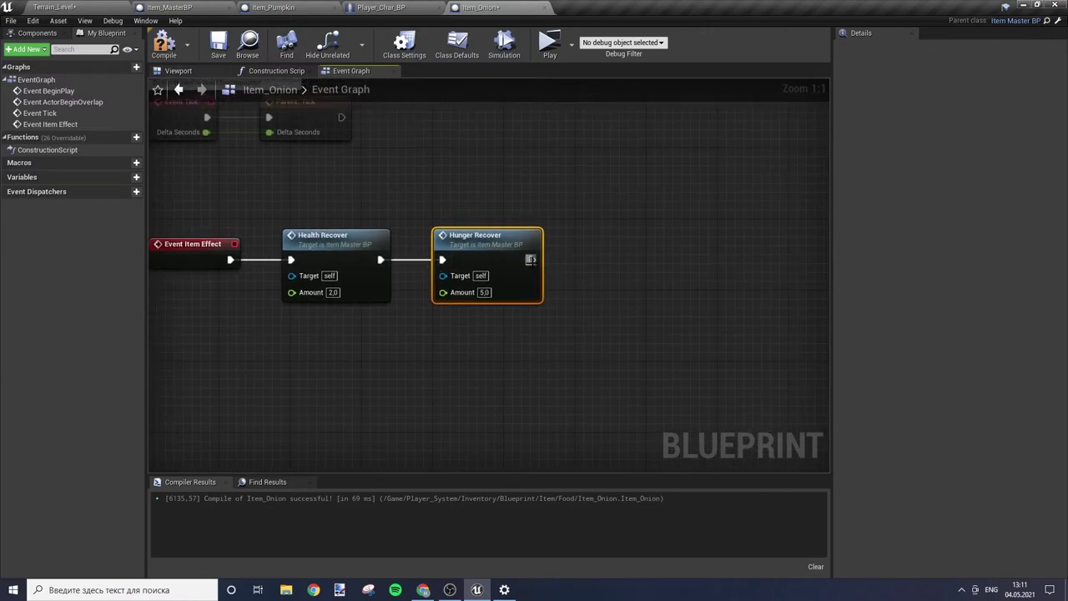
left_click_drag(585, 265, 585, 266)
type("sta")
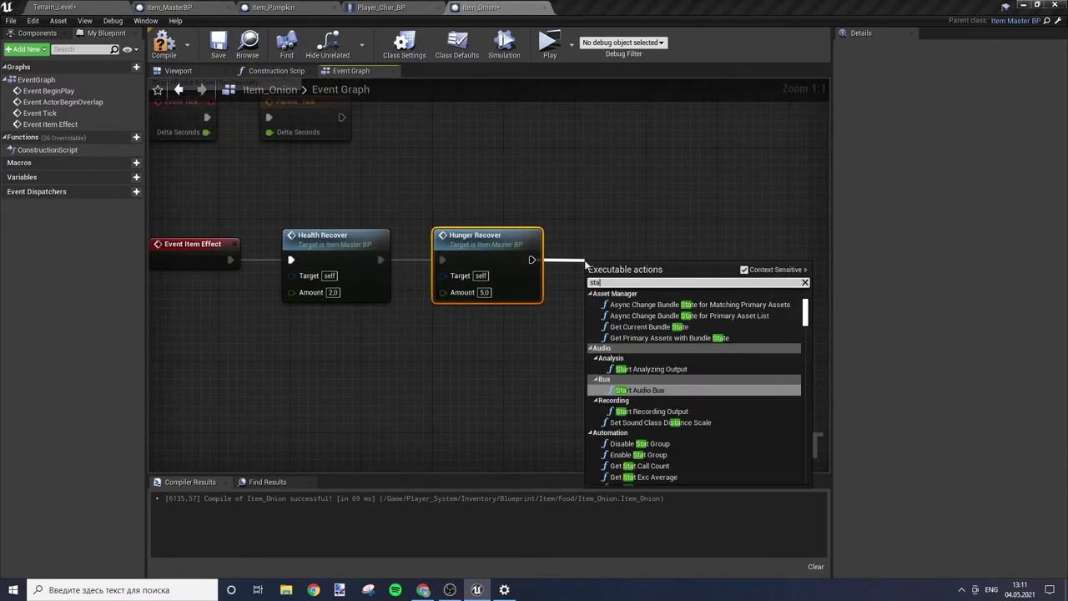
type("min")
key("Return")
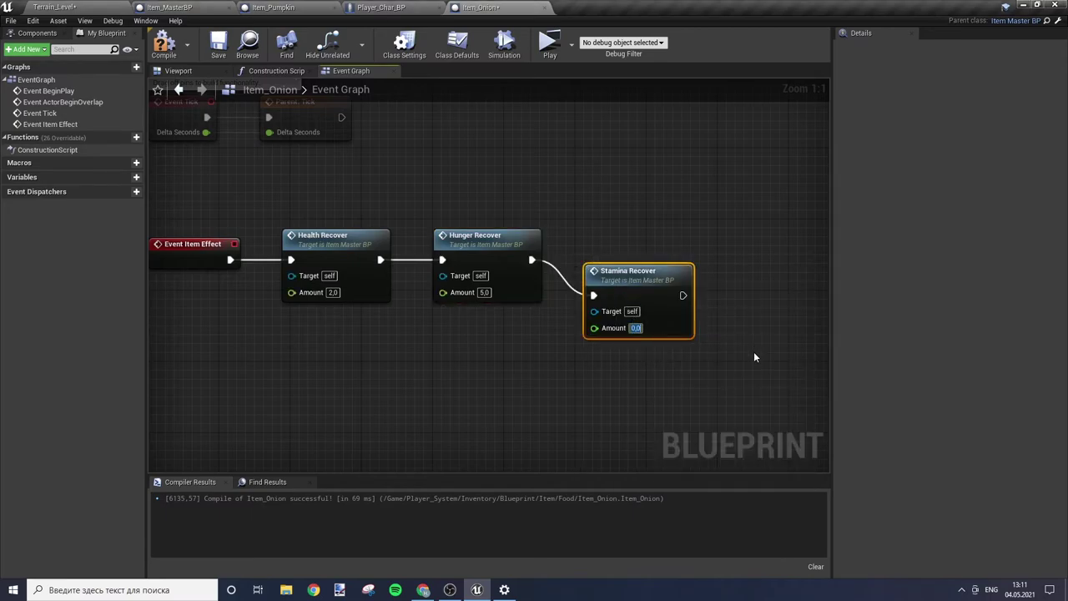
type("2")
left_click_drag(642, 296, 633, 260)
left_click(403, 151)
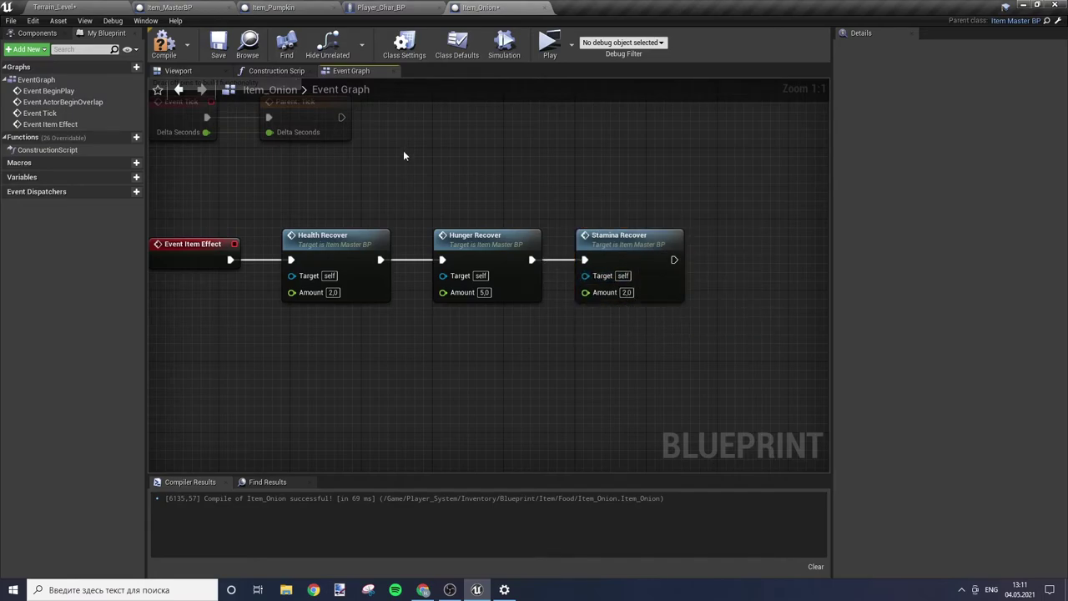
left_click(169, 46)
right_click_drag(376, 187, 404, 242)
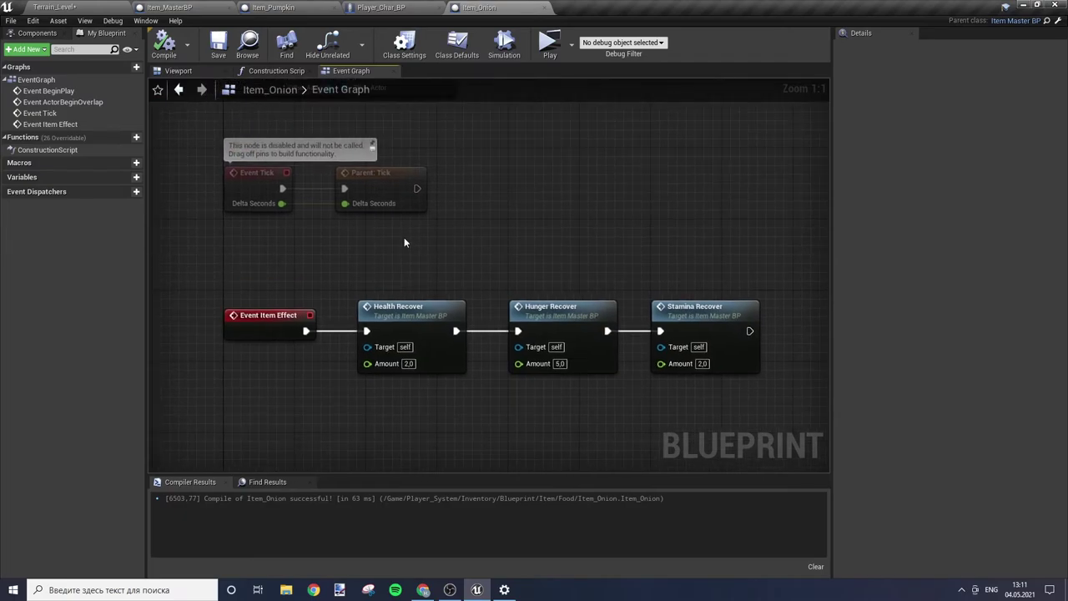
Step: Duplicate the item pickup in Terrain_Level, set it to 2 Item_Onion, and save the map
left_click(51, 6)
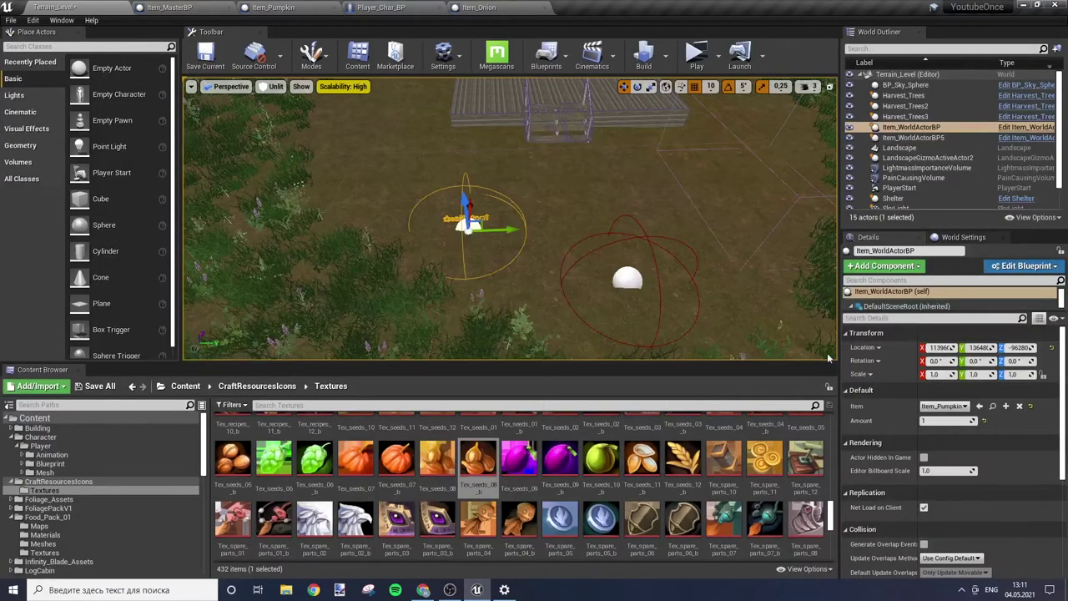
left_click(911, 127)
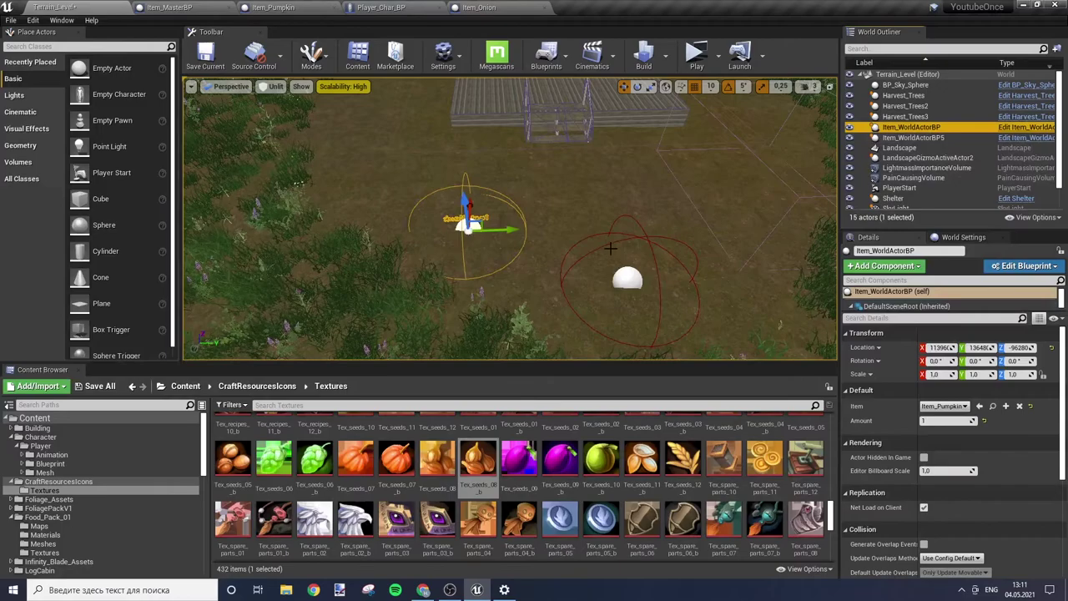
key("ctrl+w")
left_click_drag(527, 232, 350, 230)
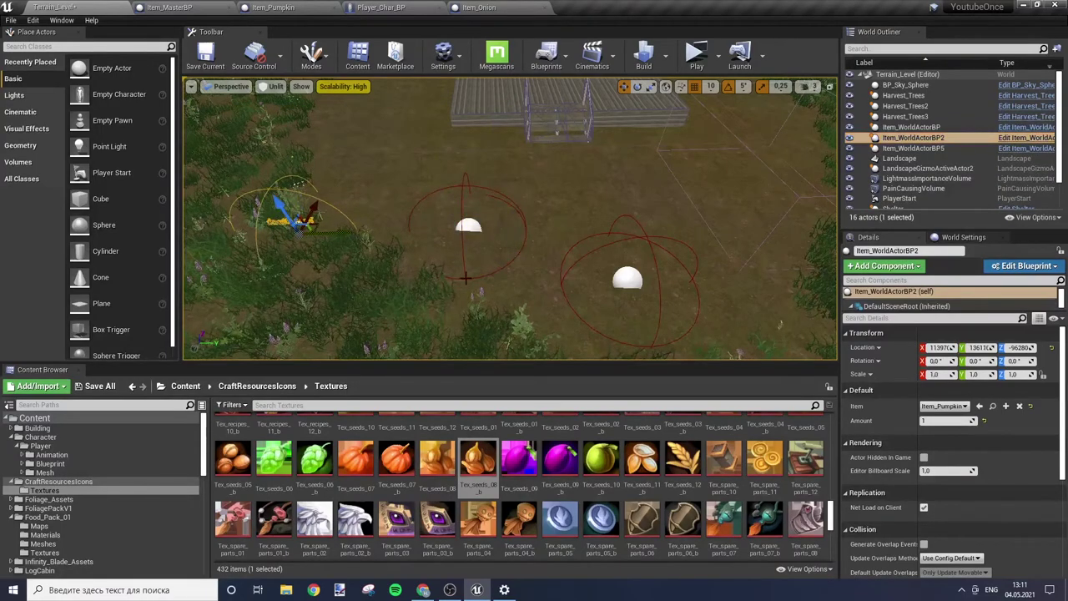
left_click(942, 405)
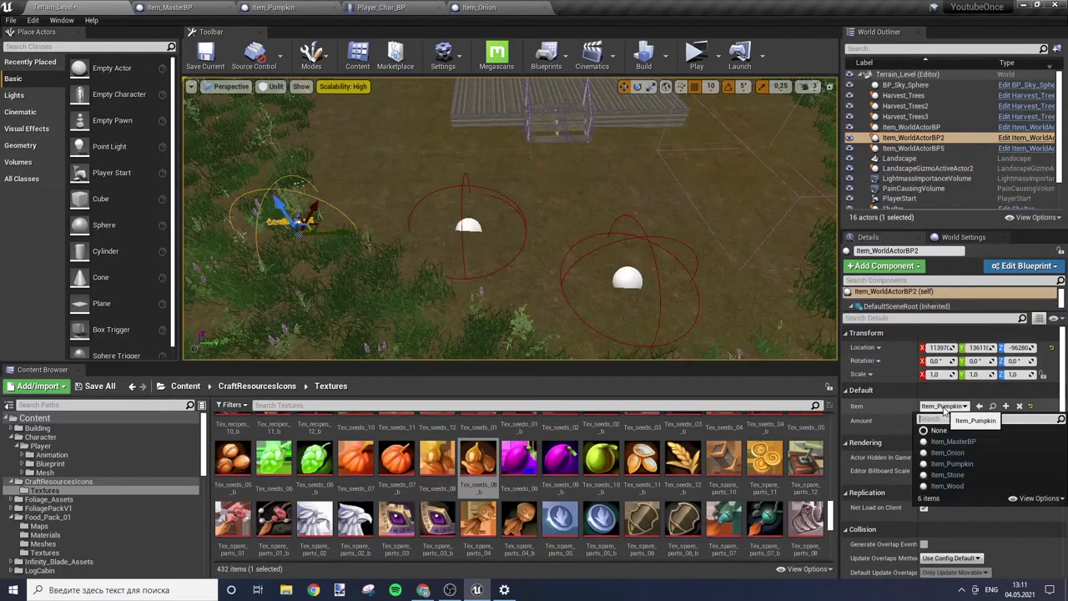
left_click(963, 453)
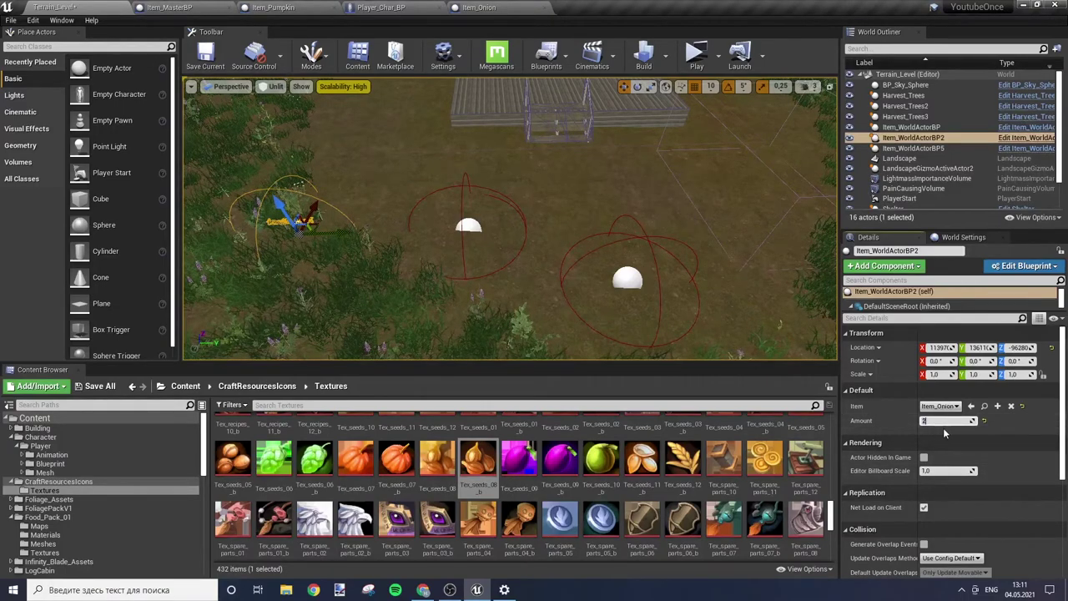
key("ctrl+s")
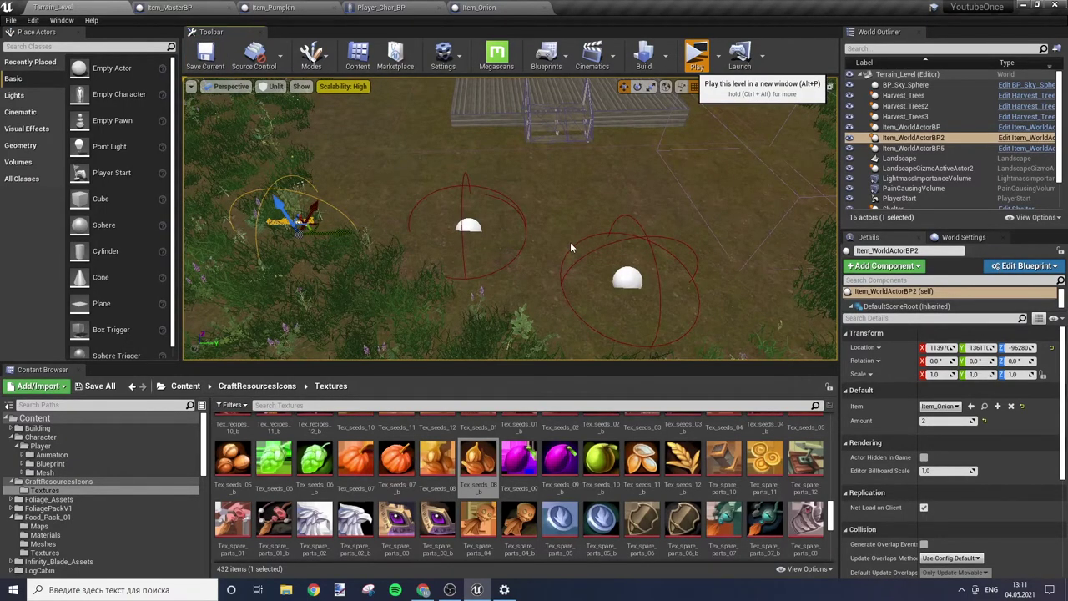
Step: Play-test the level, collect the onions, and confirm the inventory holds one pumpkin and two onions
key("alt+p")
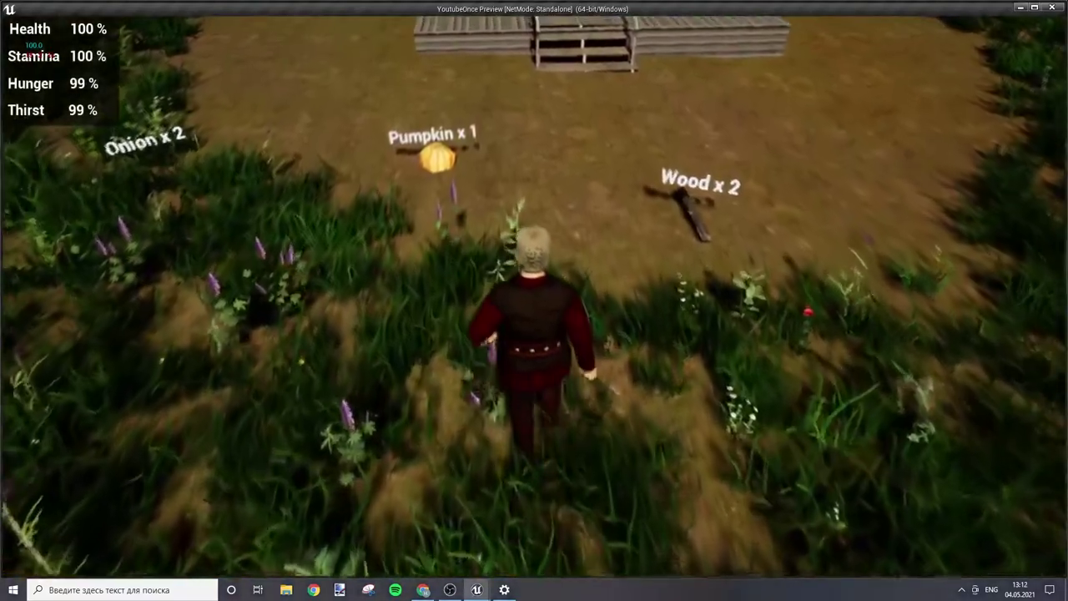
key("w")
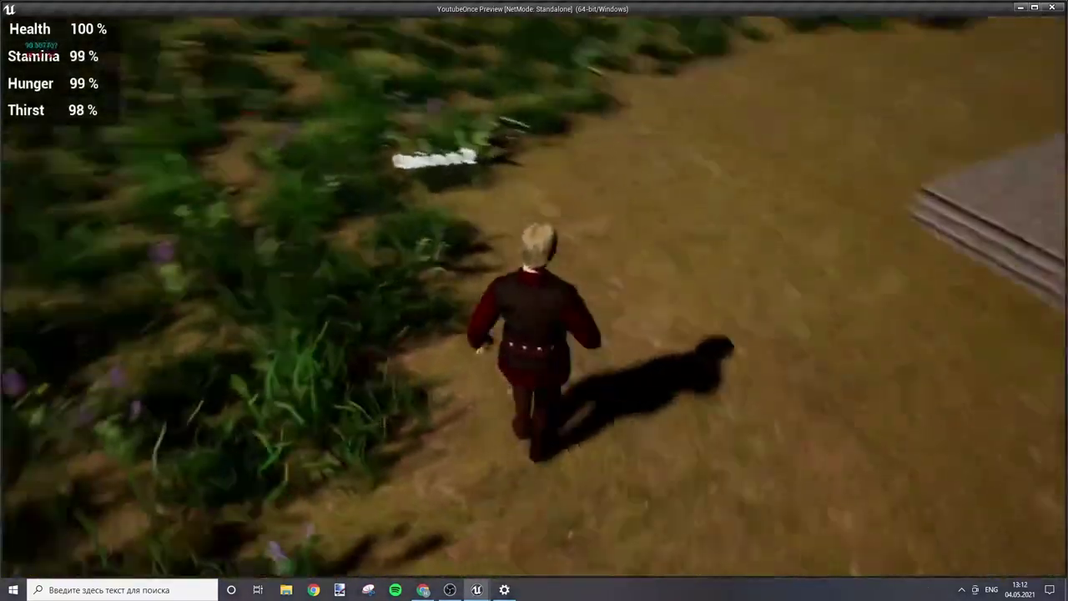
key("e")
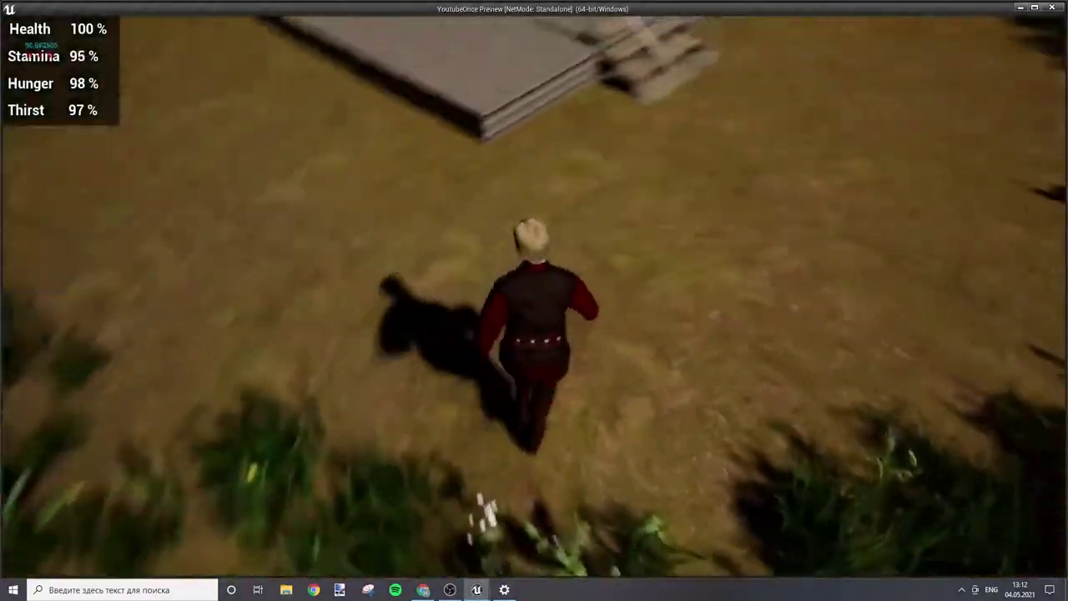
key("i")
mouse_move(446, 255)
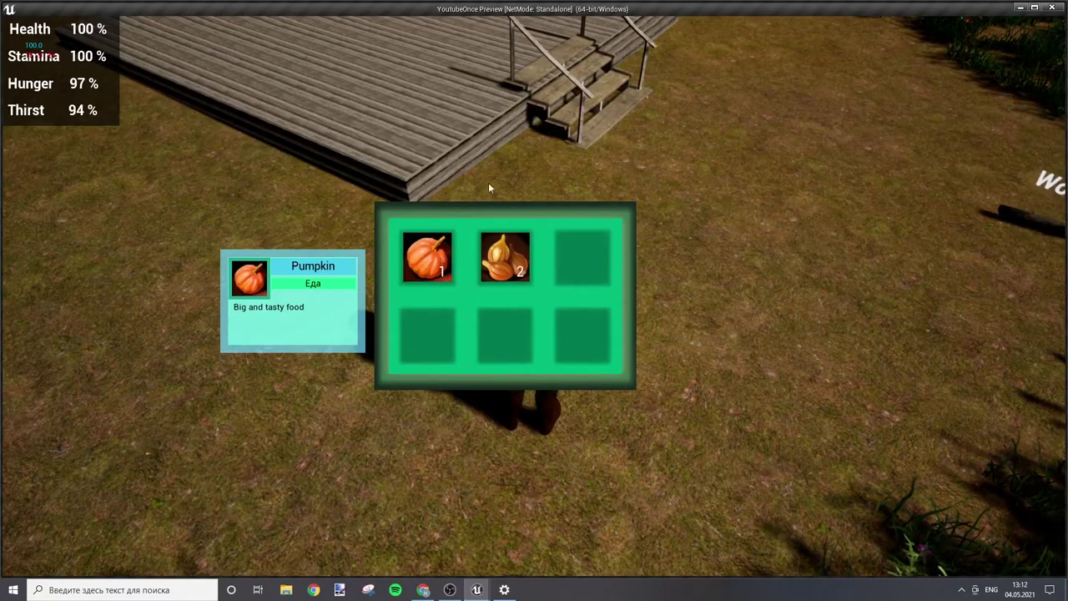
key("i")
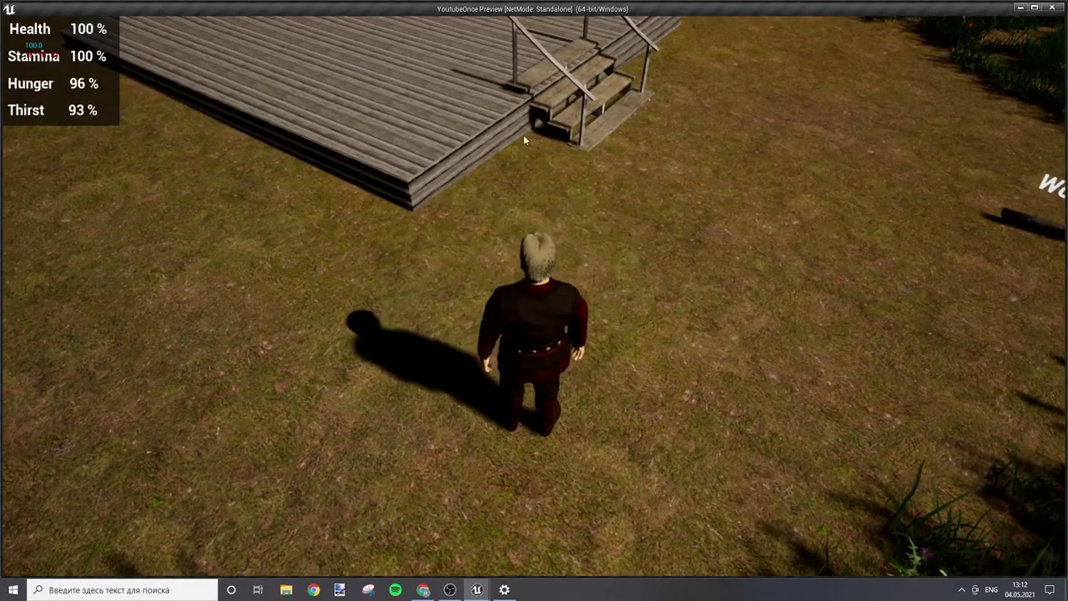
key("Escape")
Step: Nudge the onion pickup, then change the Hunger Macro multiplier from 0.25 to 10 and save Player_Char_BP
mouse_move(317, 211)
left_mouse_down()
mouse_move(363, 174)
mouse_move(398, 171)
mouse_move(373, 180)
left_mouse_up()
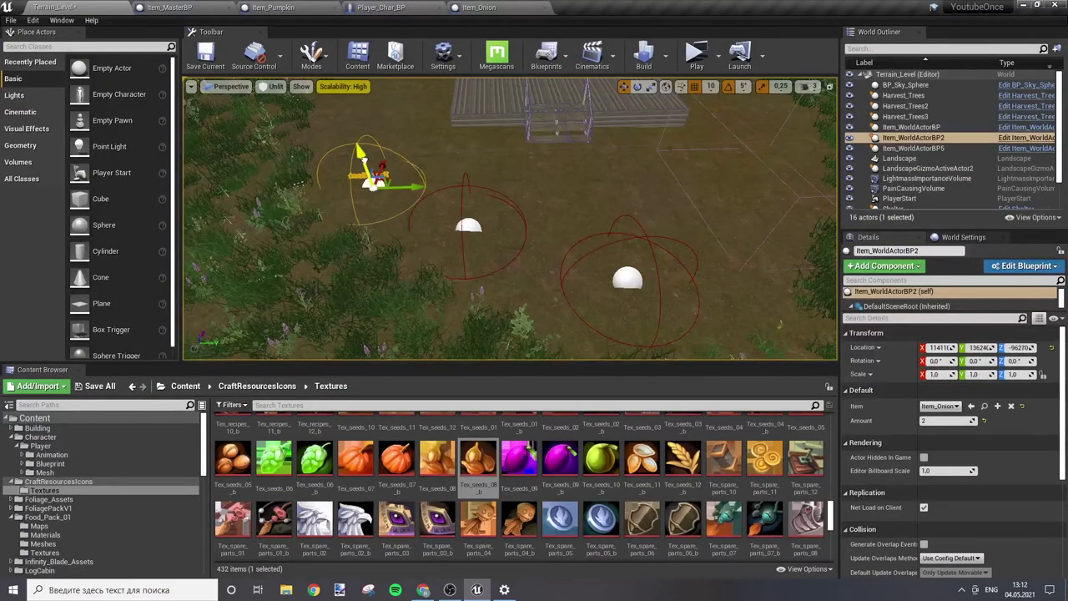
right_click_drag(486, 200, 818, 316)
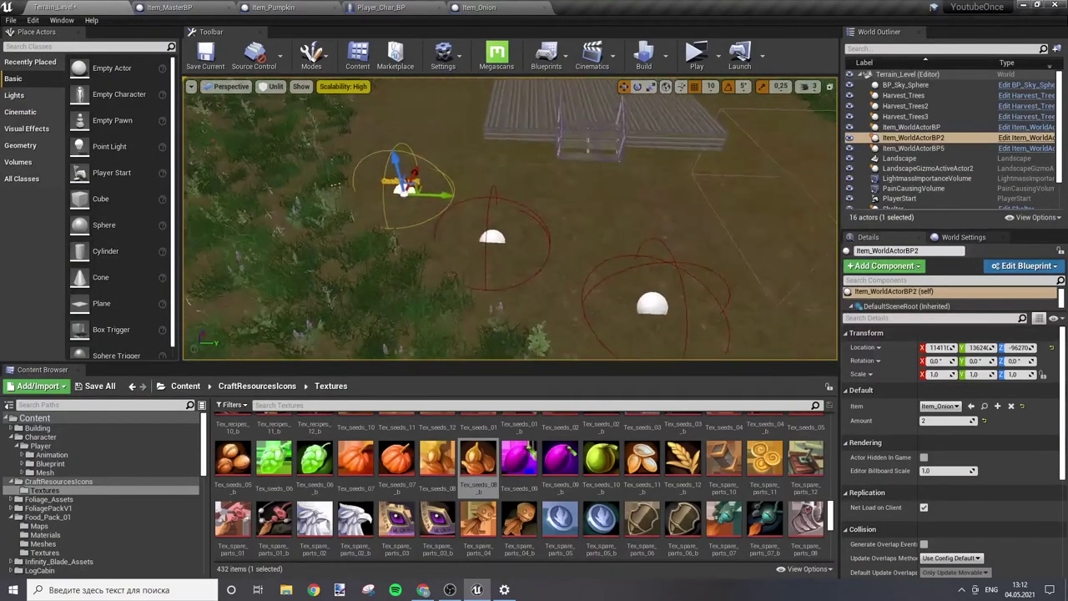
left_click(284, 8)
left_click(380, 7)
left_click(387, 310)
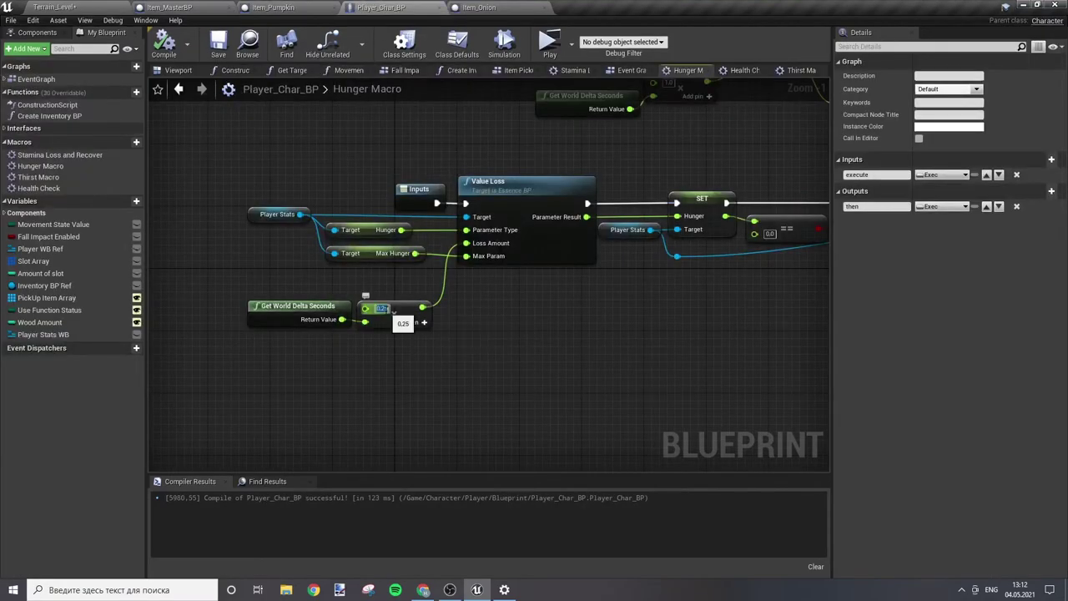
type("10")
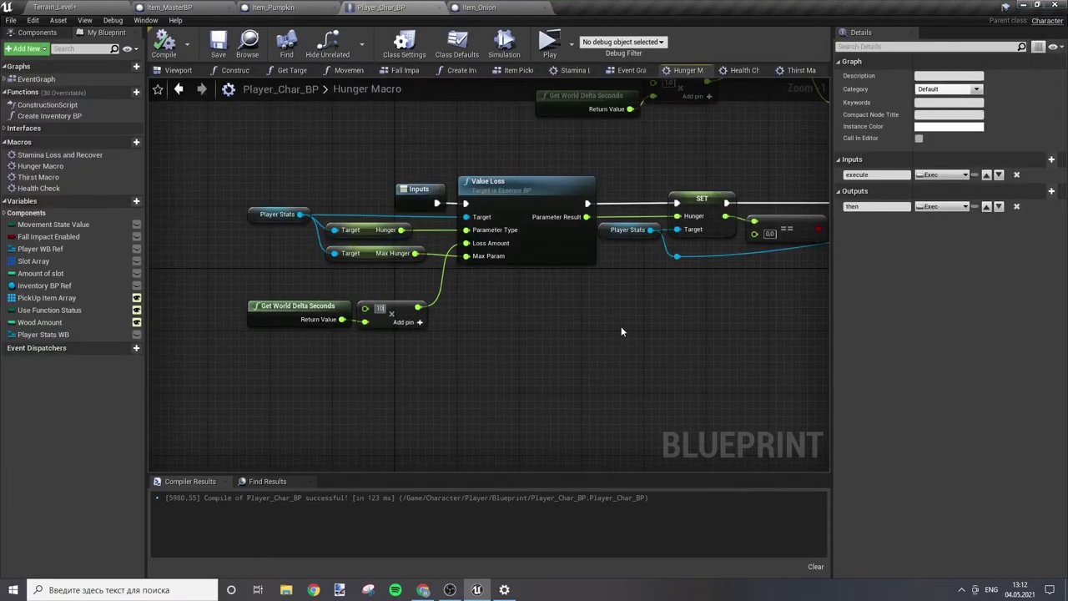
key("Return")
left_click(217, 45)
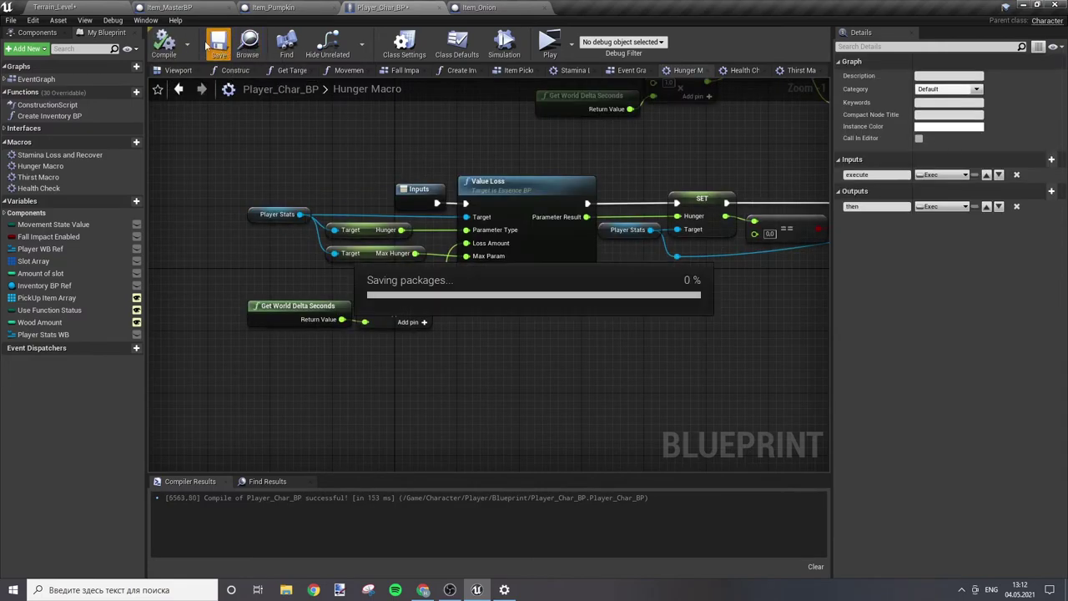
left_click(54, 7)
left_click(697, 55)
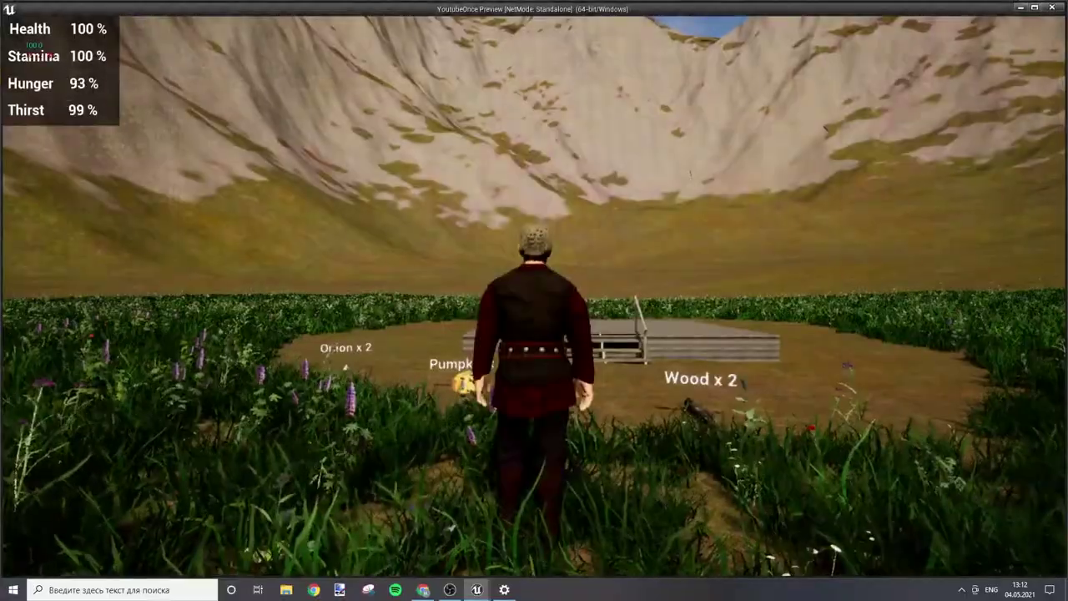
Step: In a play test, eat an onion and the pumpkin from the inventory
key("w")
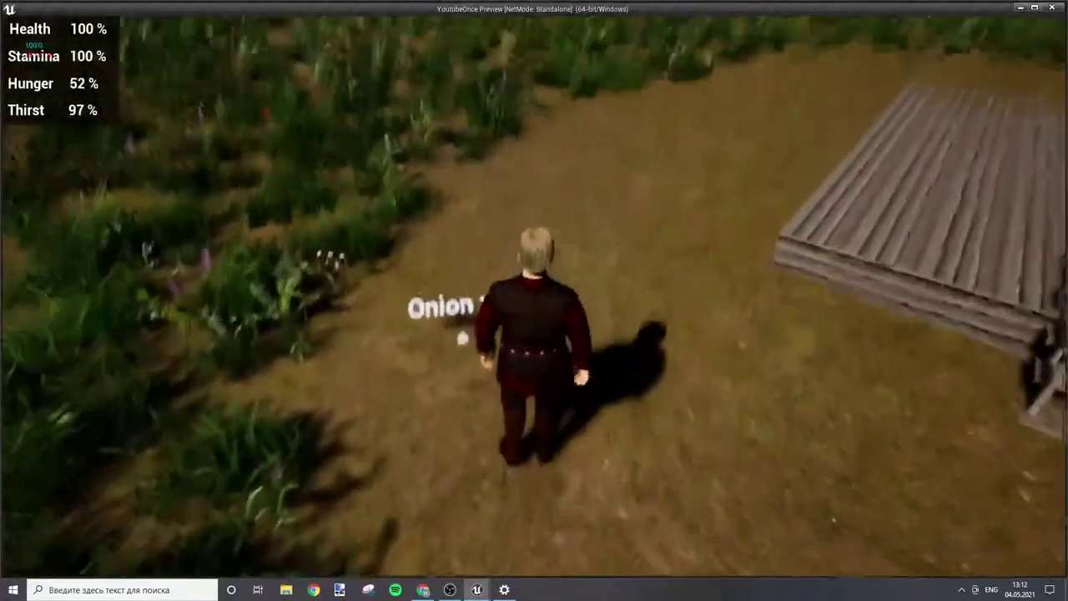
key("w")
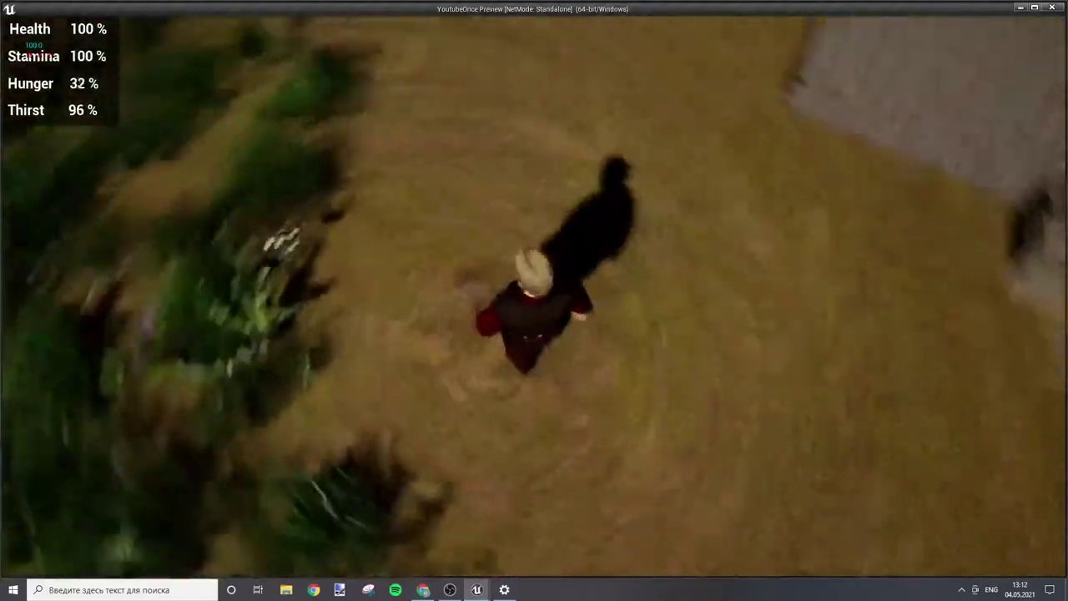
key("i")
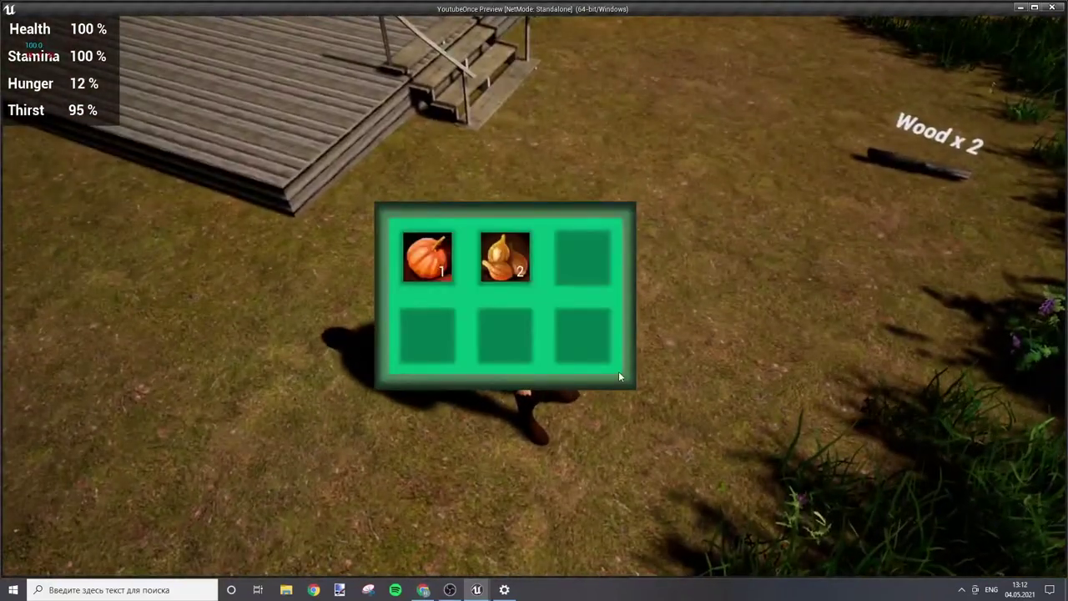
left_click(517, 257)
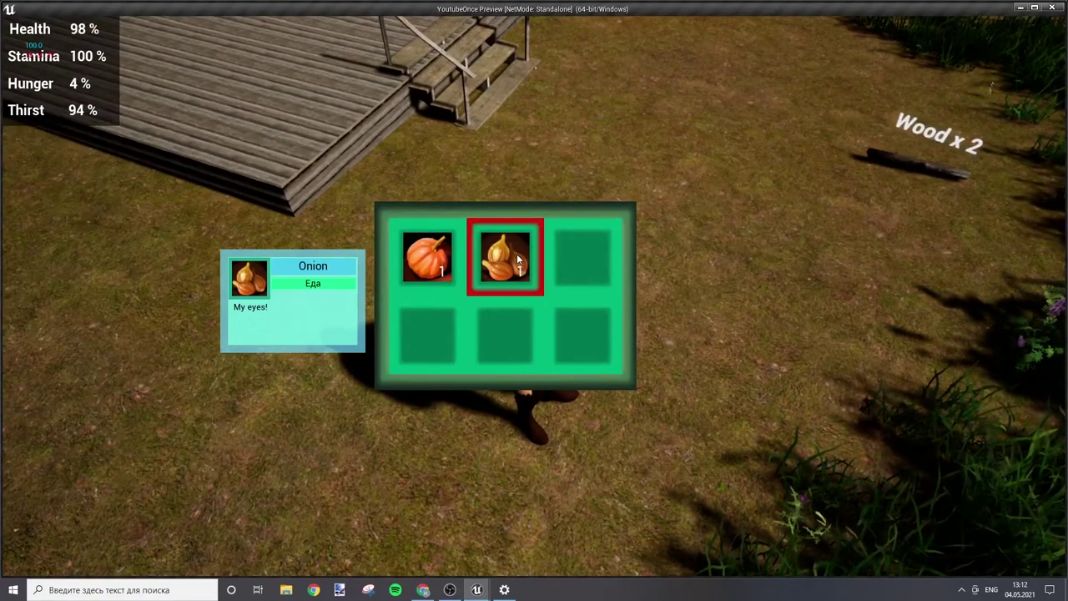
left_click(433, 252)
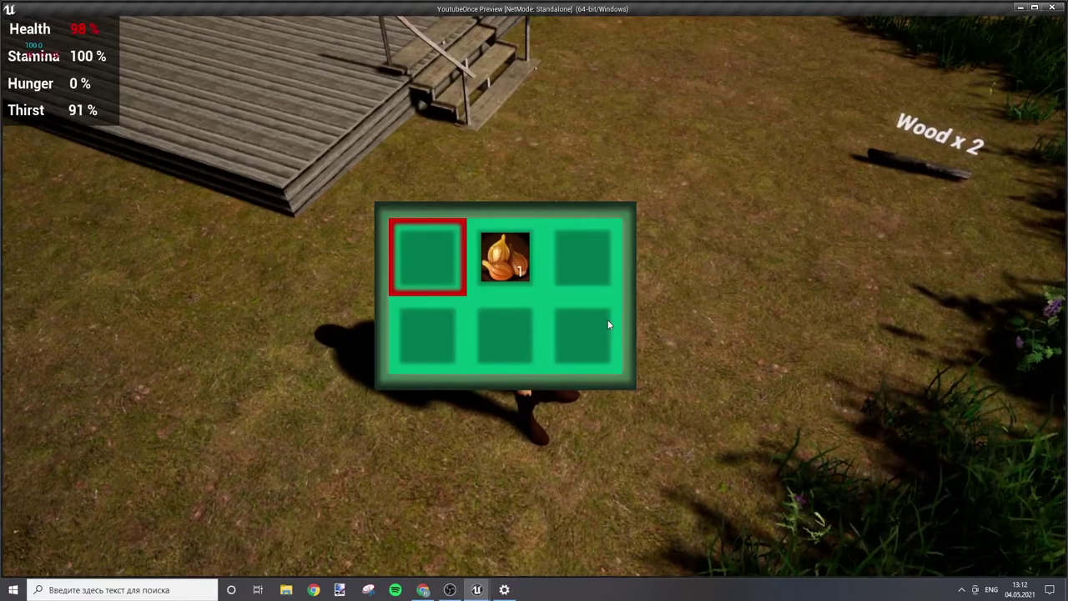
key("Escape")
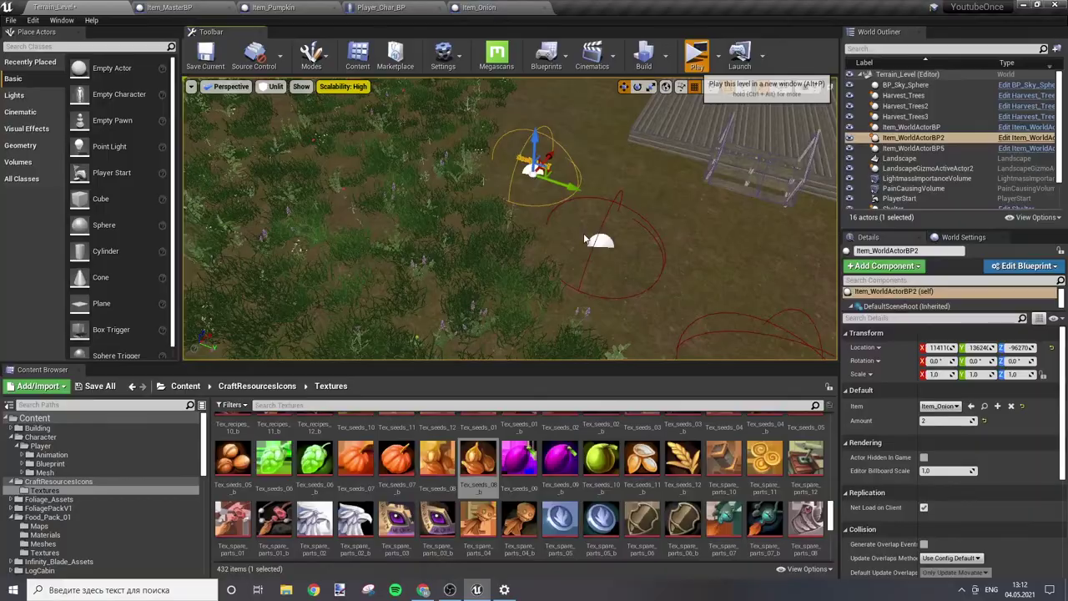
Step: Run a second play test and eat the Onion in the first inventory slot
key("alt+p")
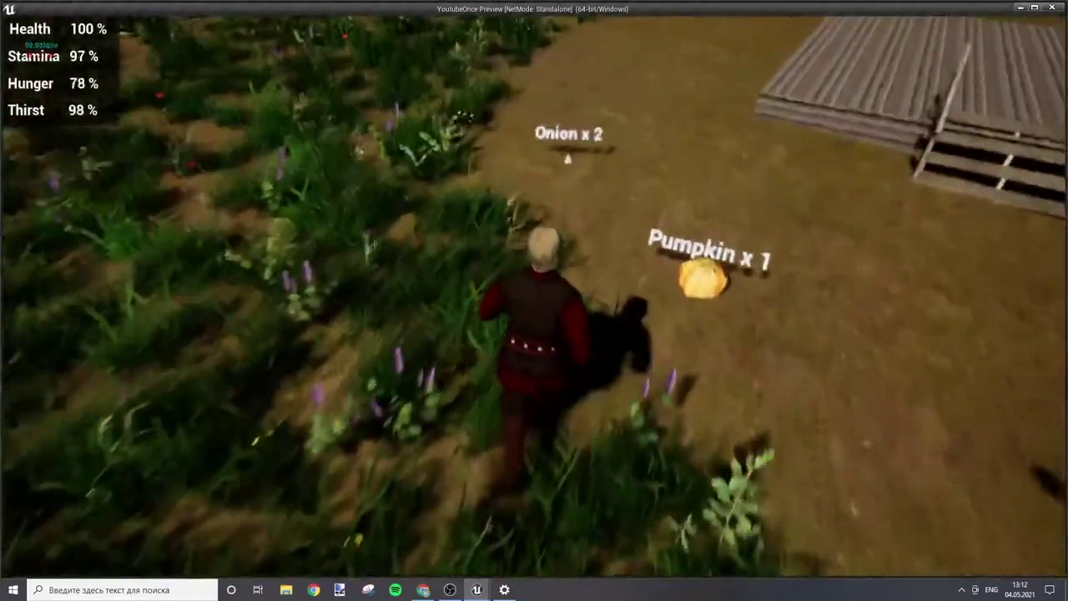
key("w")
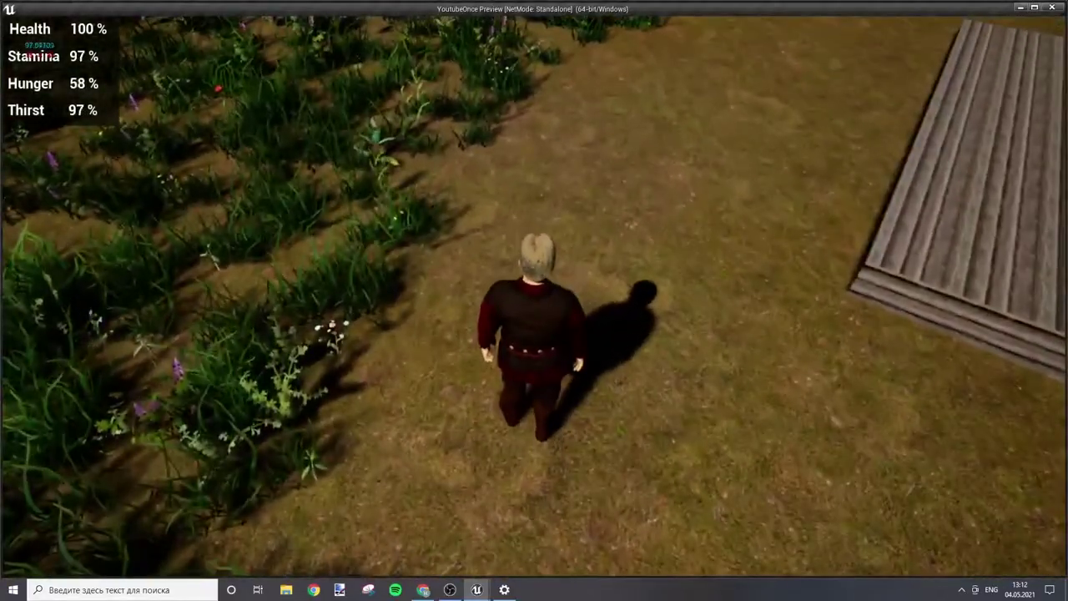
key("i")
mouse_move(444, 263)
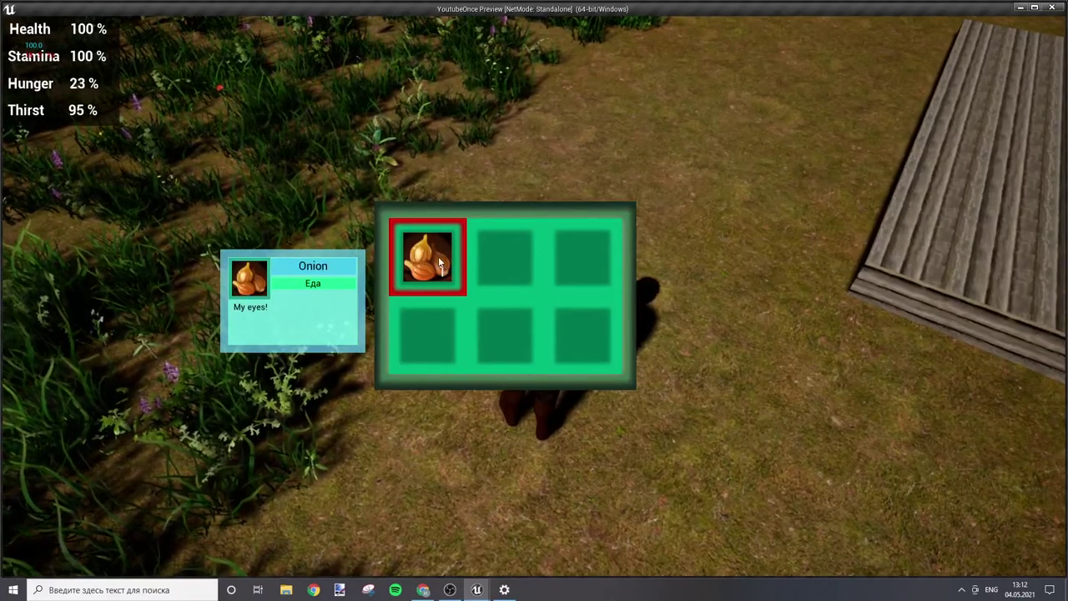
left_click(439, 261)
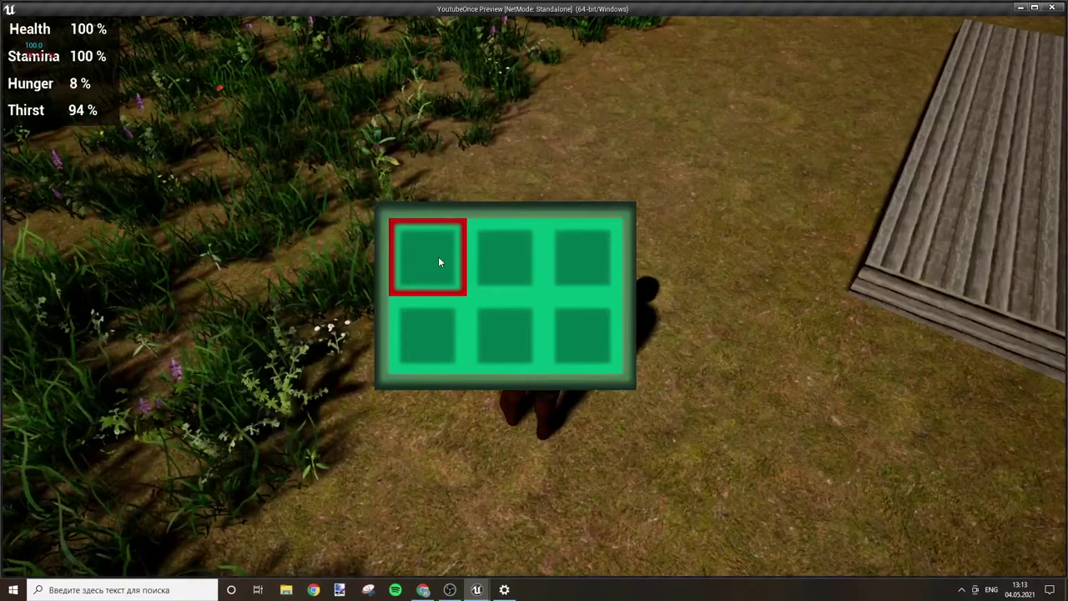
key("Escape")
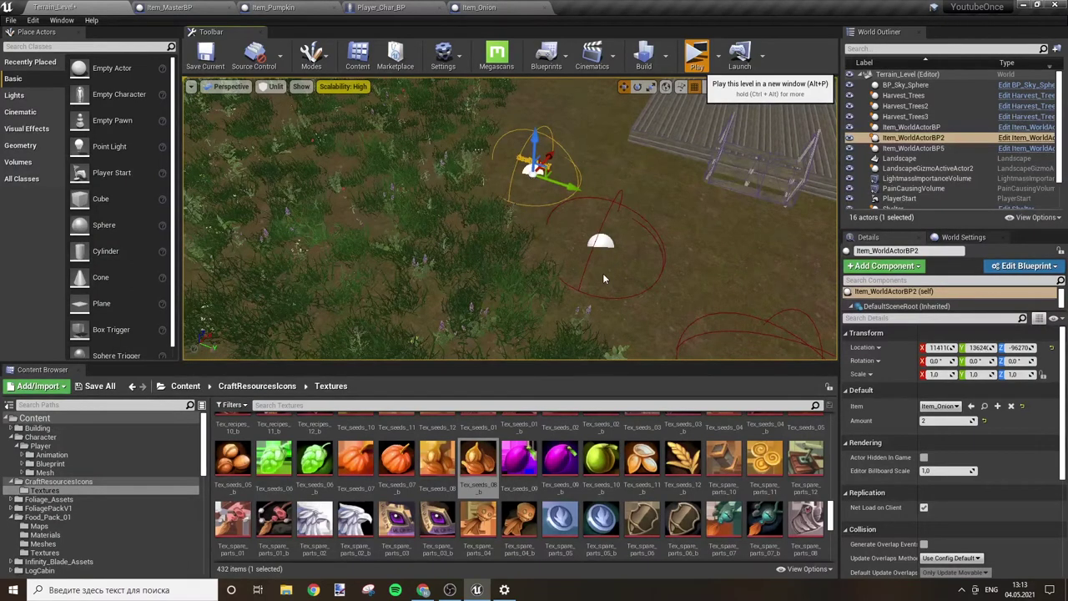
Step: In a new play test, eat the Onion, then pick up and eat the Pumpkin
key("w")
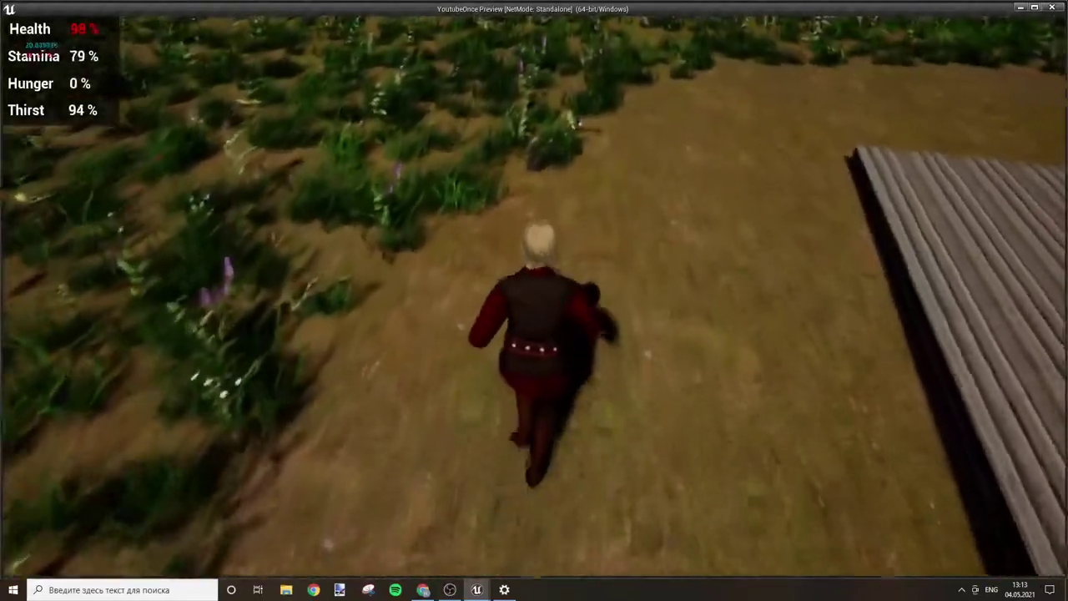
key("i")
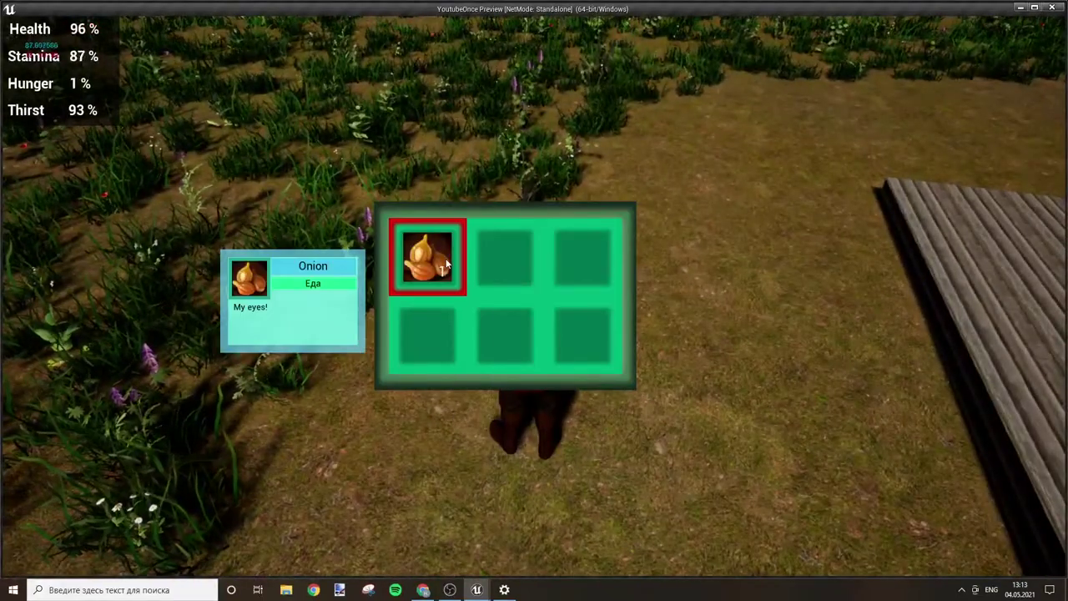
left_click(434, 252)
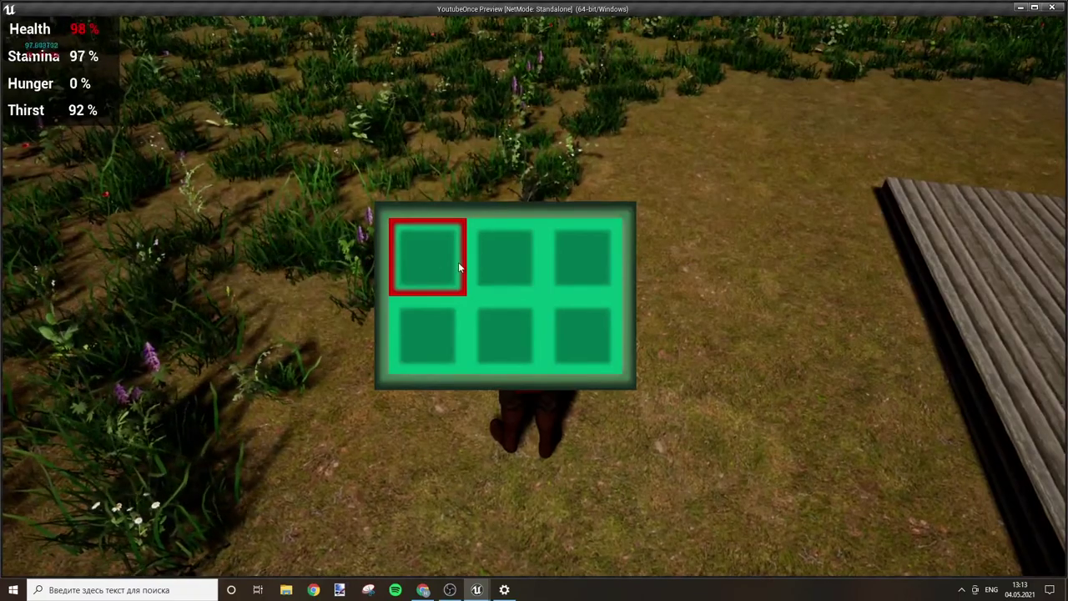
key("i")
key("w")
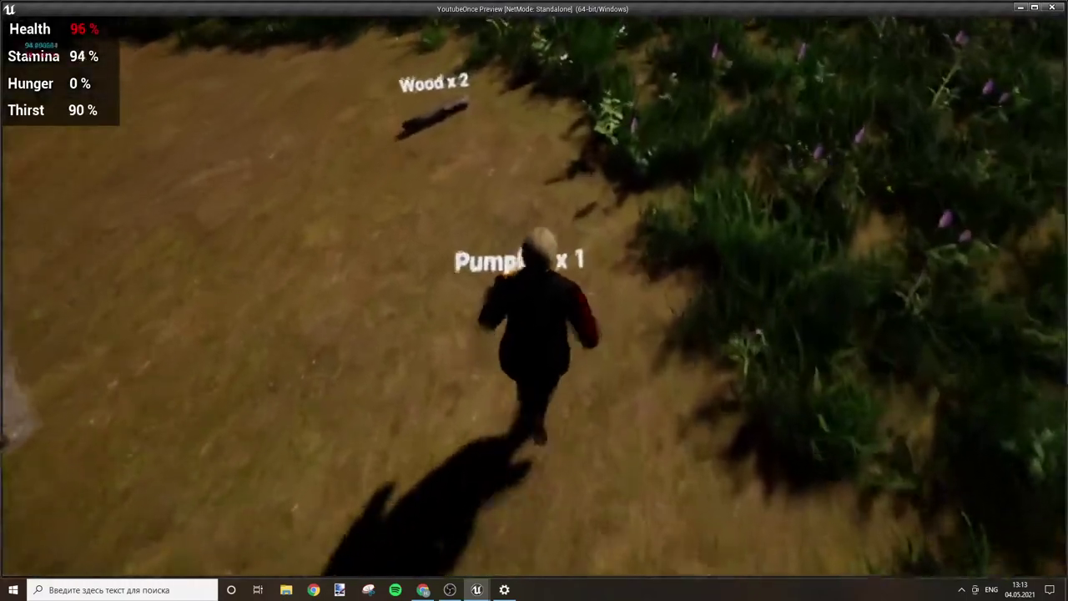
key("i")
left_click(432, 250)
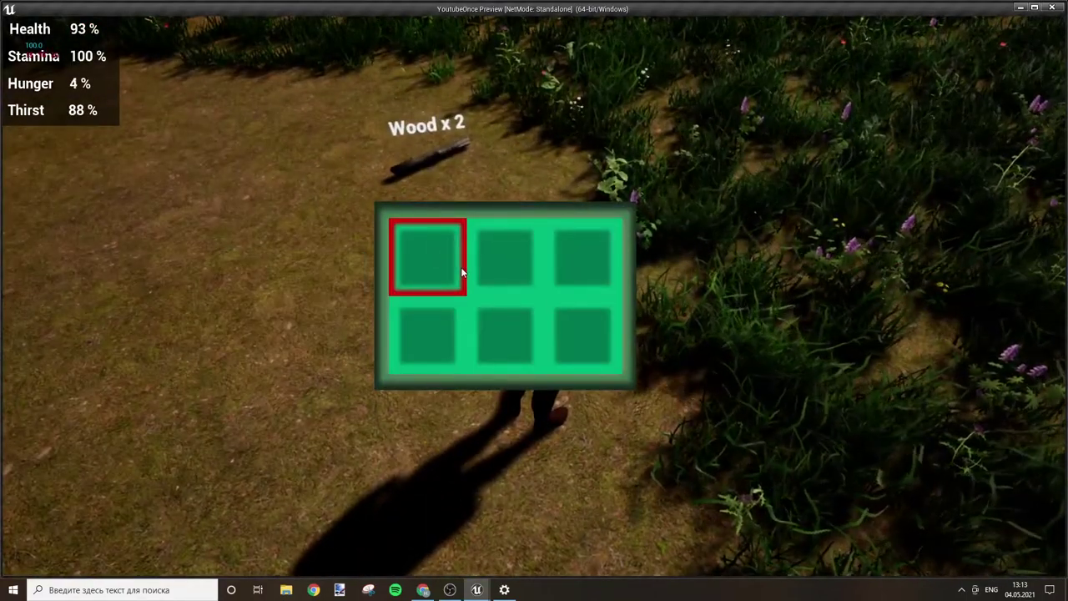
key("i")
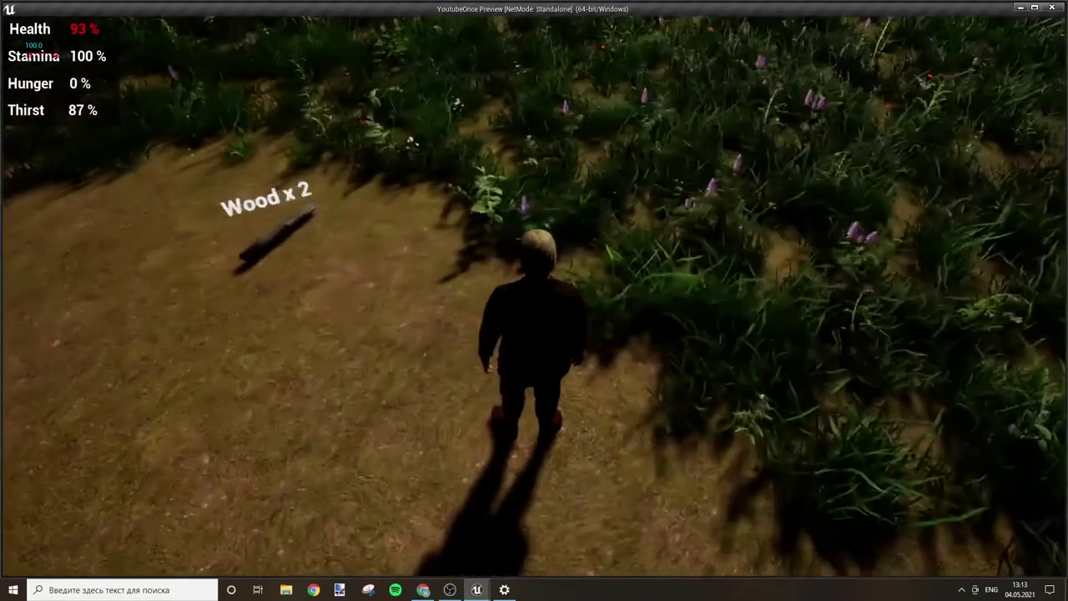
Step: Drag the Wood stack into the middle inventory slot and cancel the drop-amount prompt
key("w")
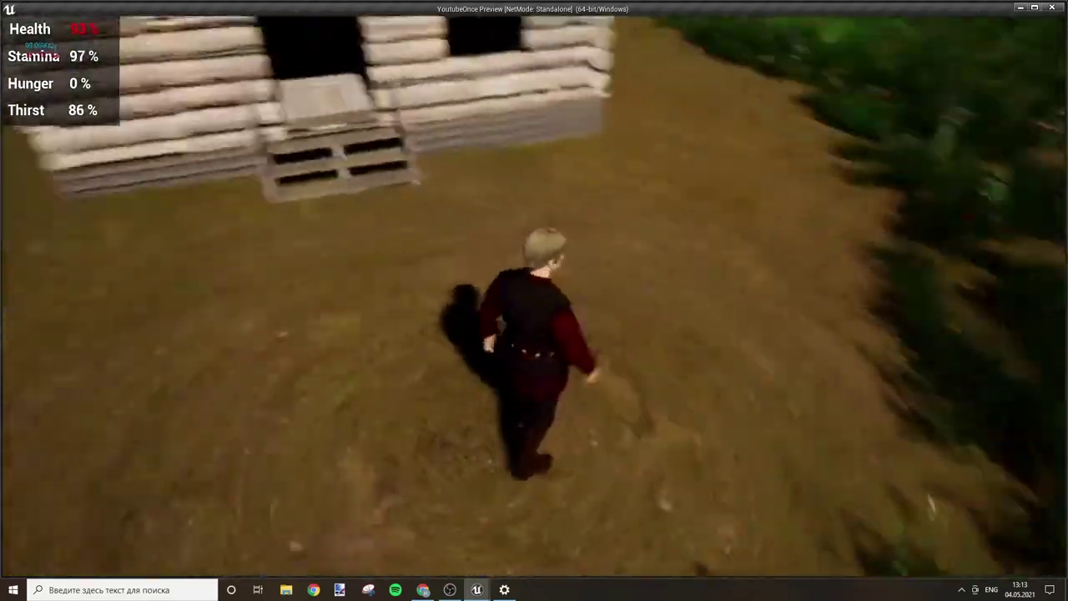
key("i")
left_click_drag(426, 256, 504, 256)
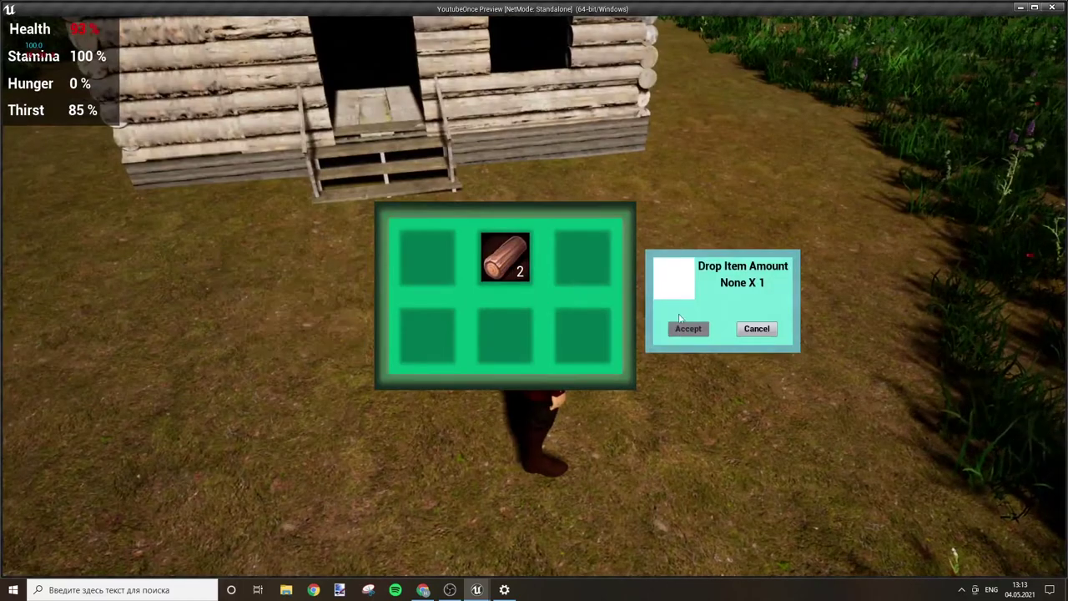
left_click(766, 329)
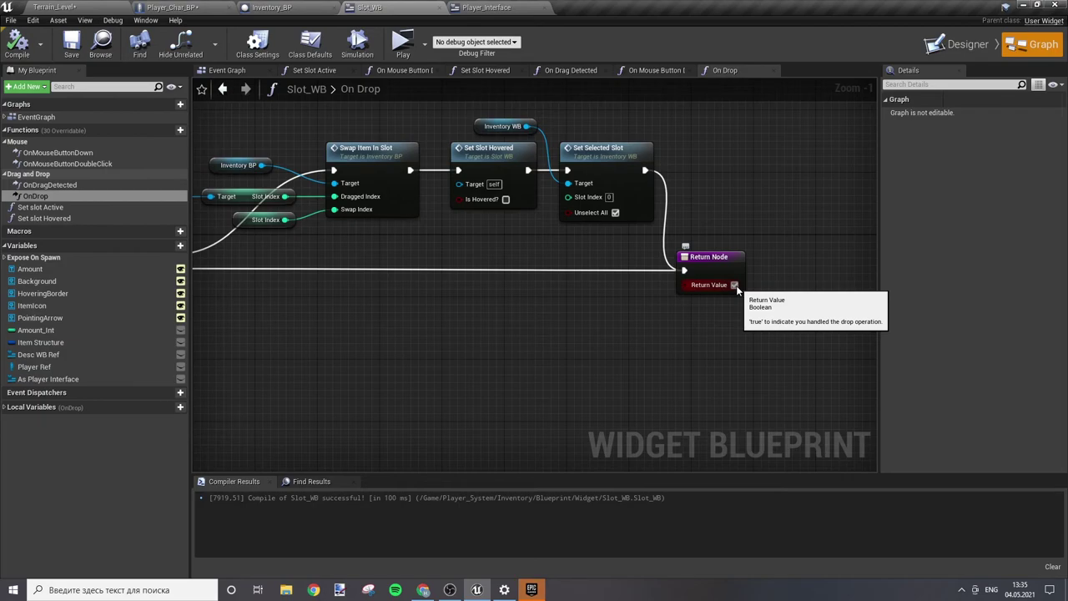
Step: Review Slot_WB's On Drop swap chain and compare it with Player_Interface's On Drop graph
right_click_drag(737, 289, 719, 231)
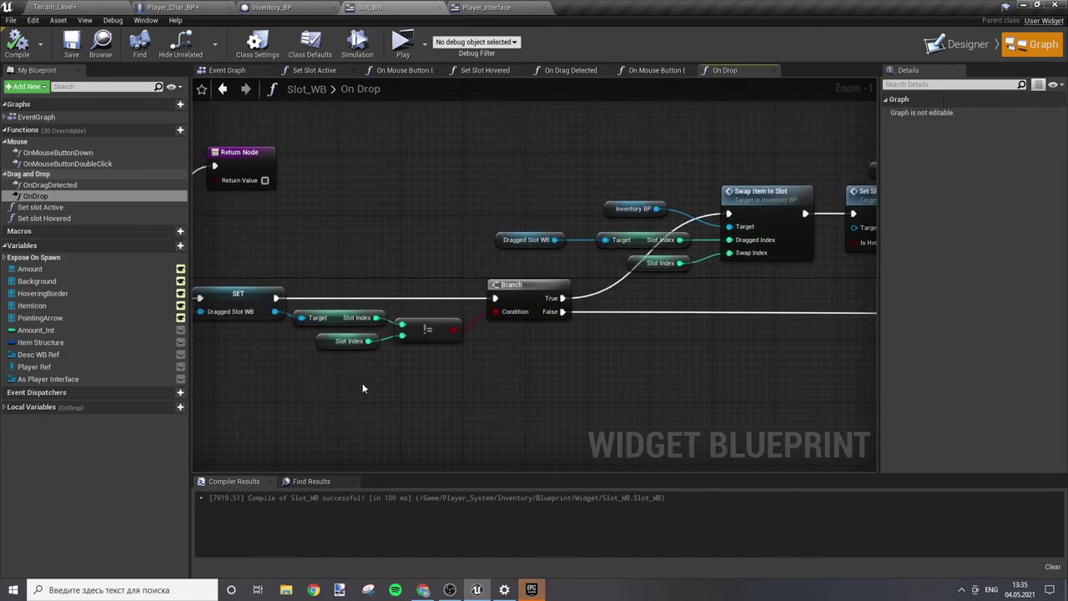
right_click_drag(834, 391, 496, 338)
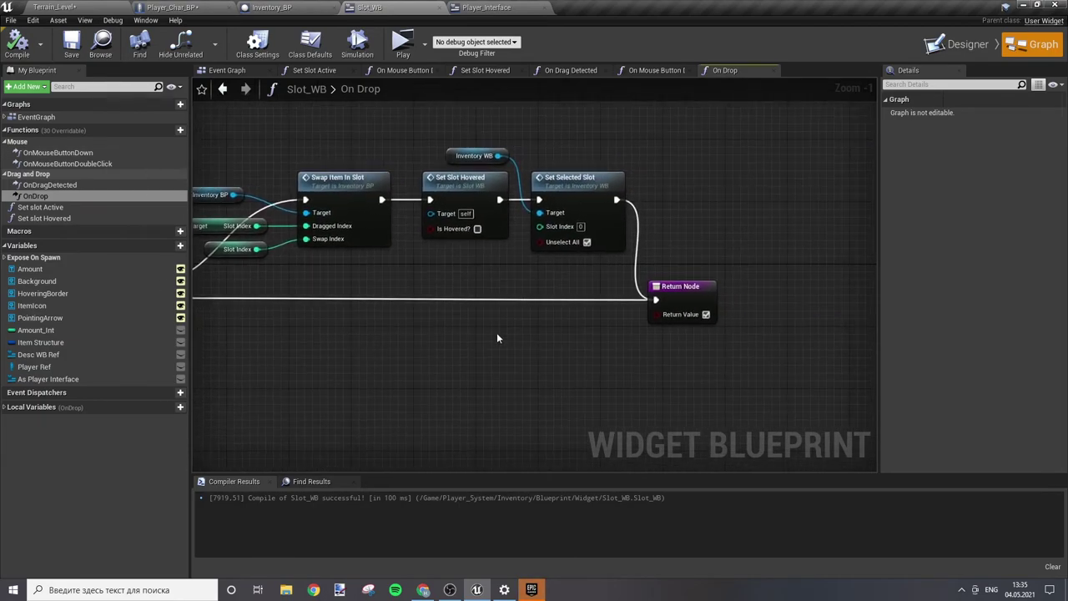
left_click(463, 7)
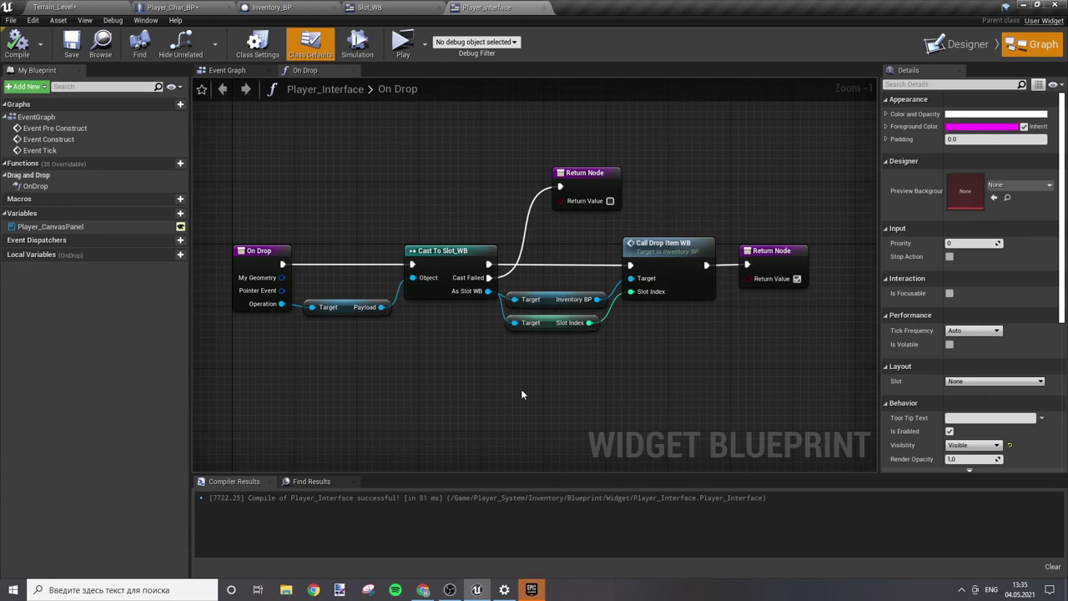
left_click(392, 10)
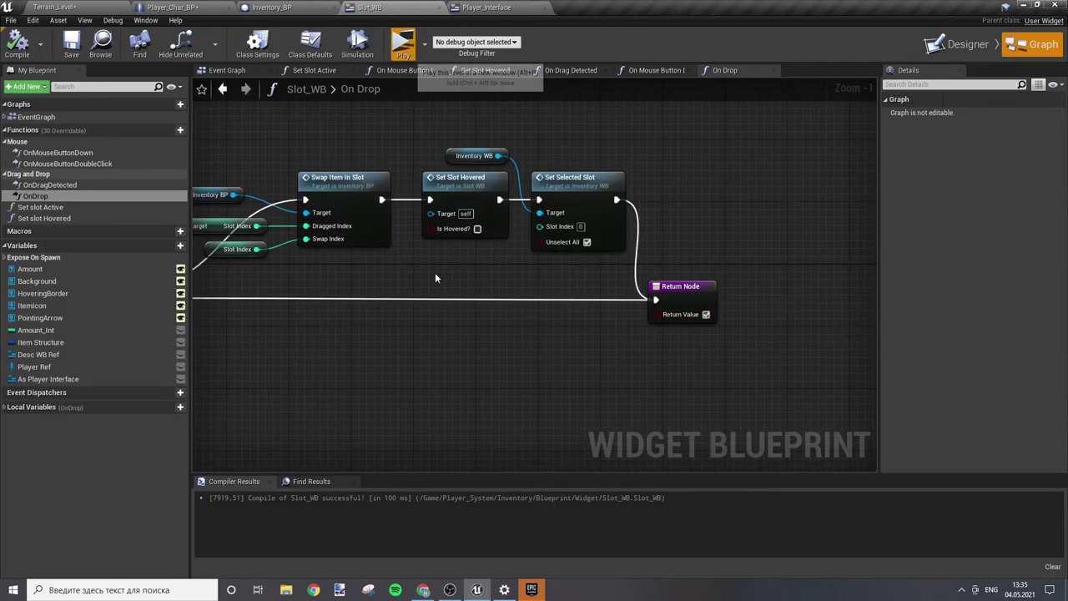
Step: In a fresh preview, drag the Pumpkin into the next inventory slot without a drop-amount prompt
key("alt+p")
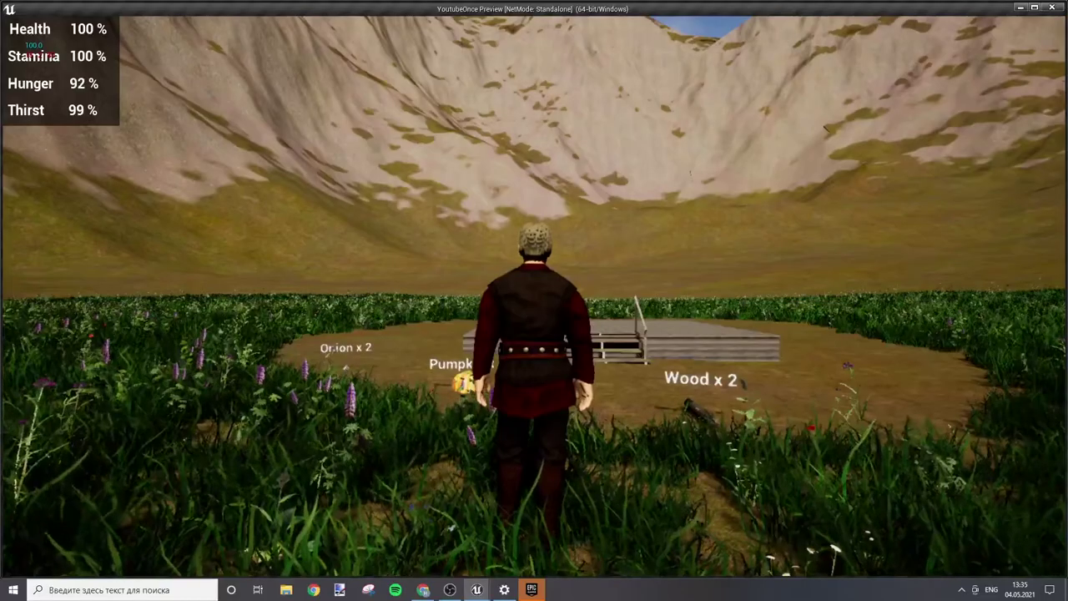
key("w")
key("w")
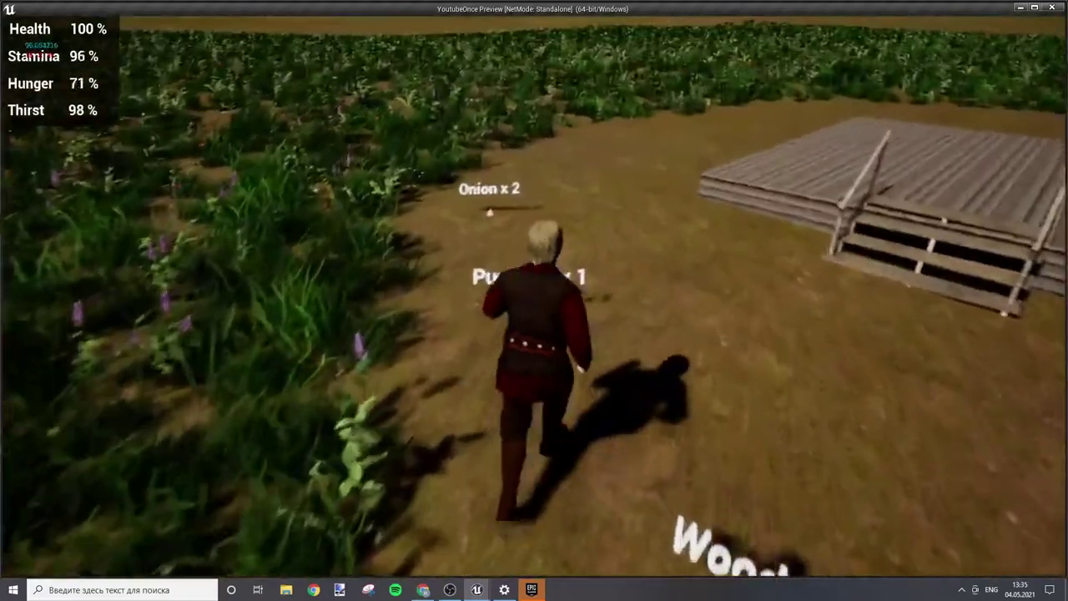
key("i")
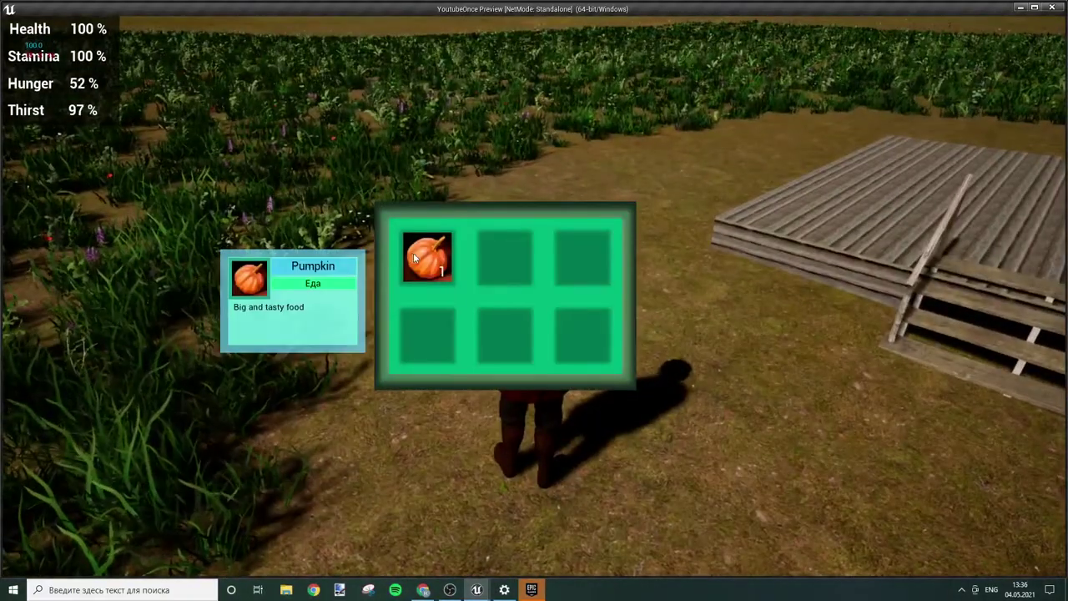
mouse_move(413, 251)
left_mouse_down()
mouse_move(585, 259)
mouse_move(493, 267)
left_mouse_up()
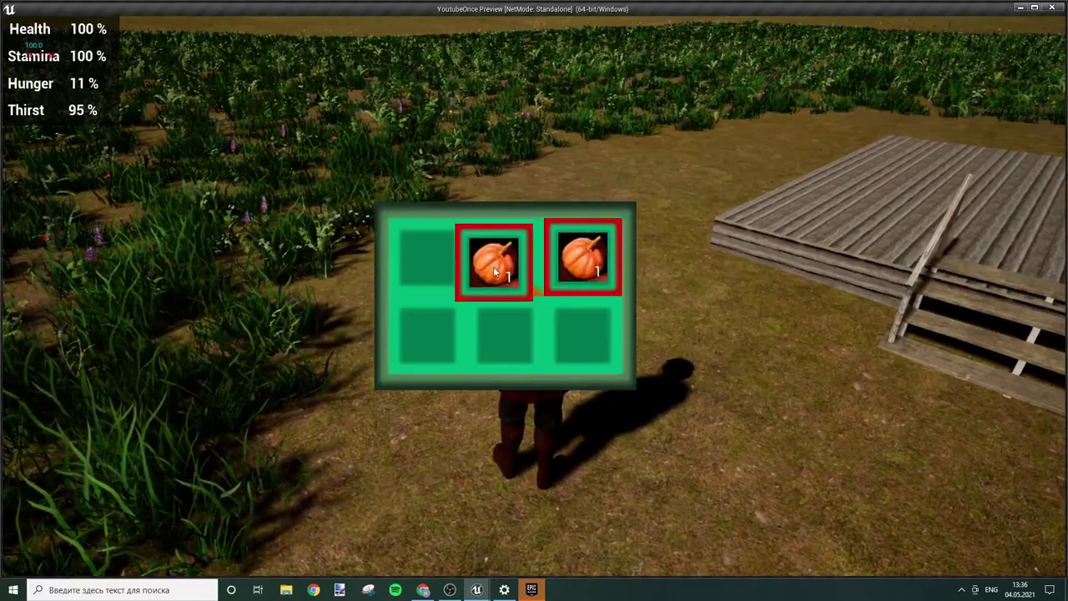
key("i")
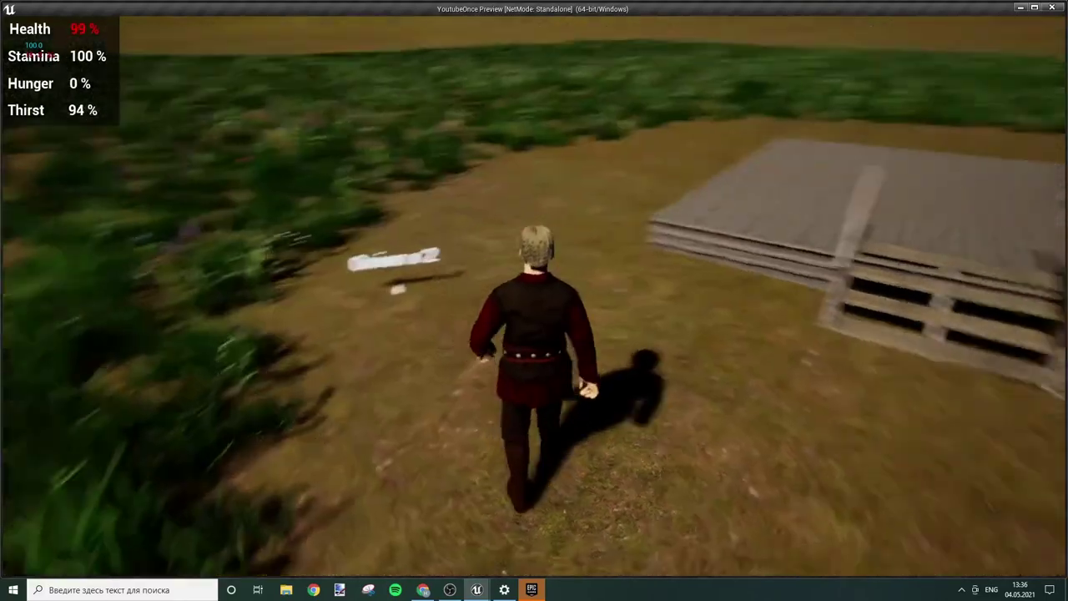